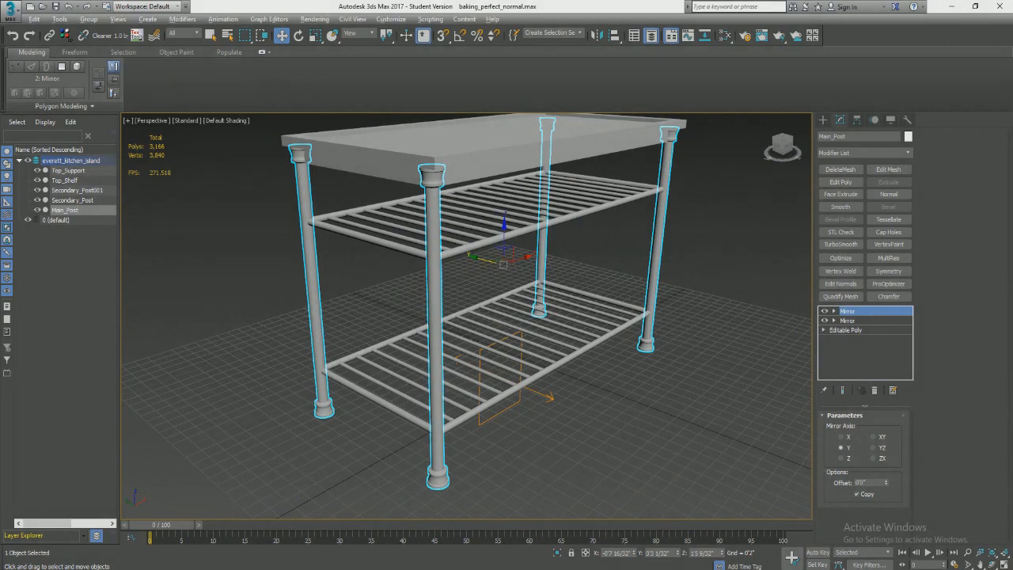
Examine the kitchen island from above and below, including where the post tops meet the top support.
scroll(506, 237, "up", 5)
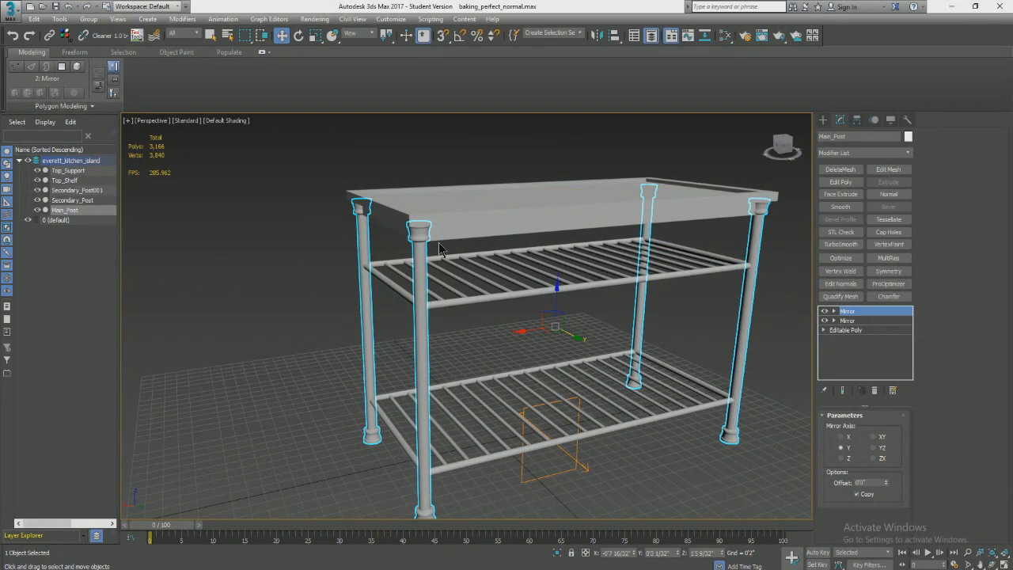
middle_click_drag(450, 279, 475, 170, "alt")
scroll(475, 170, "up", 3)
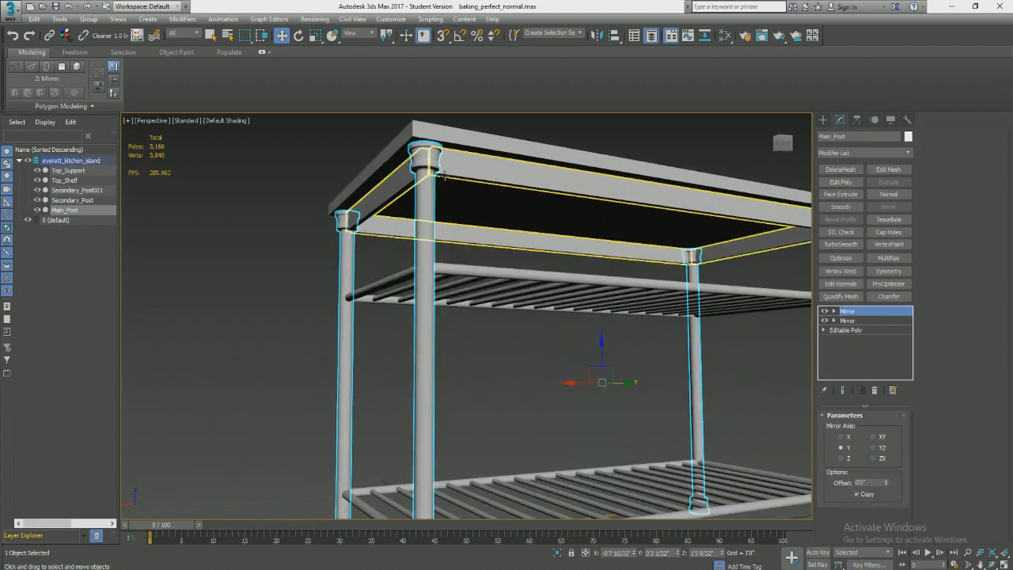
middle_click_drag(569, 282, 467, 262, "alt")
scroll(479, 265, "down", 5)
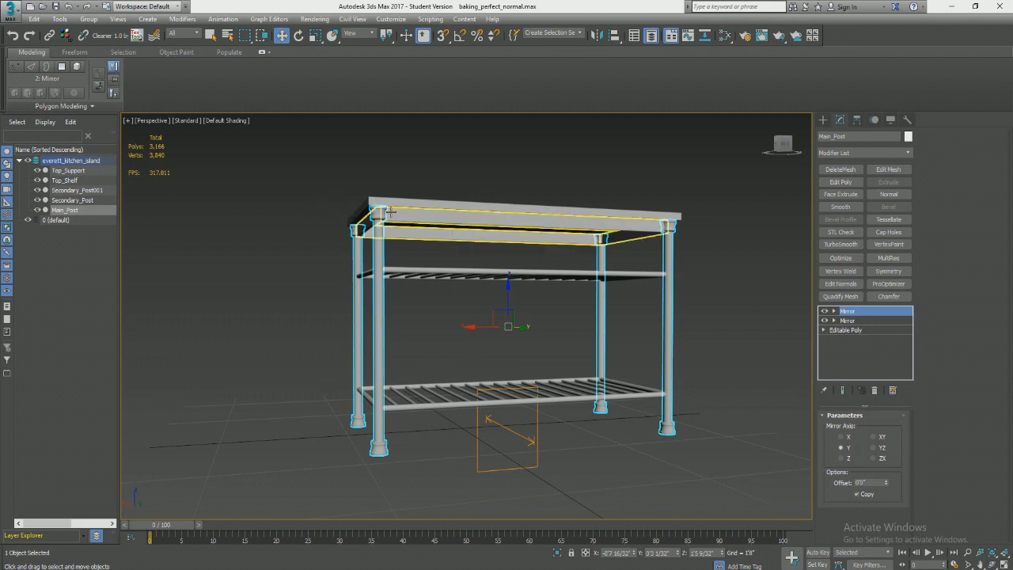
scroll(362, 217, "up", 5)
scroll(339, 175, "up", 3)
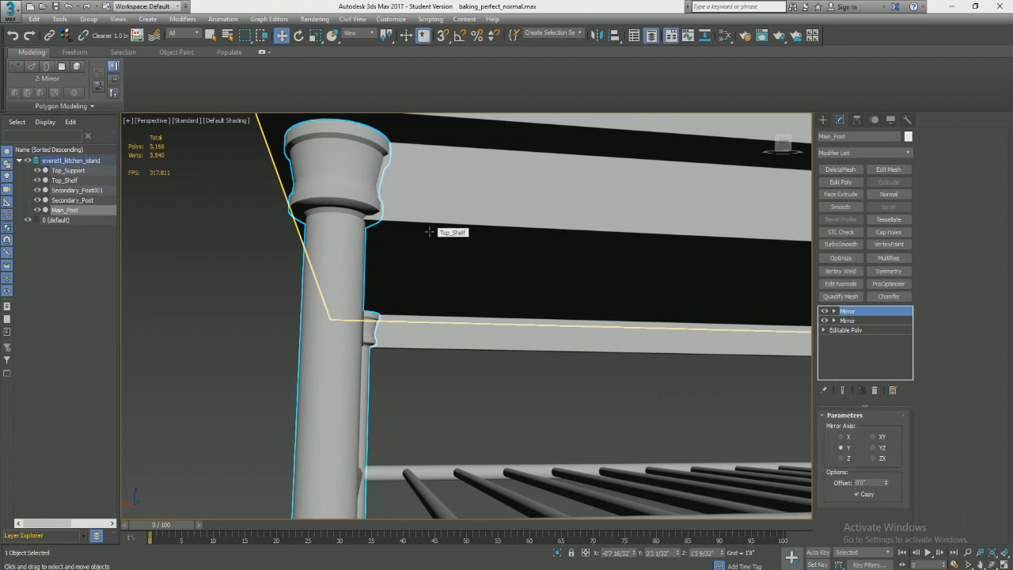
scroll(446, 233, "down", 6)
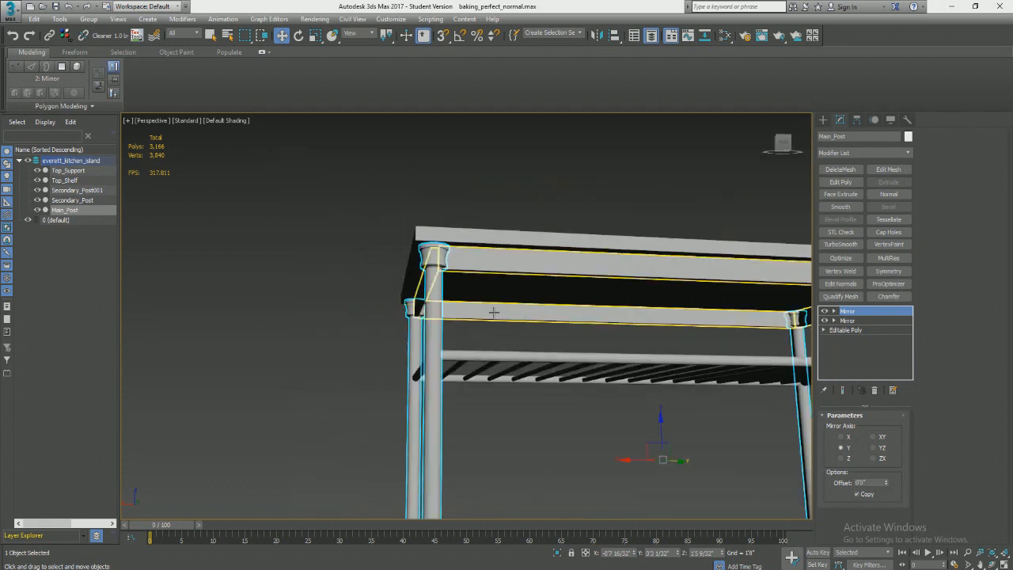
middle_click_drag(530, 325, 538, 250, "alt")
scroll(548, 247, "down", 4)
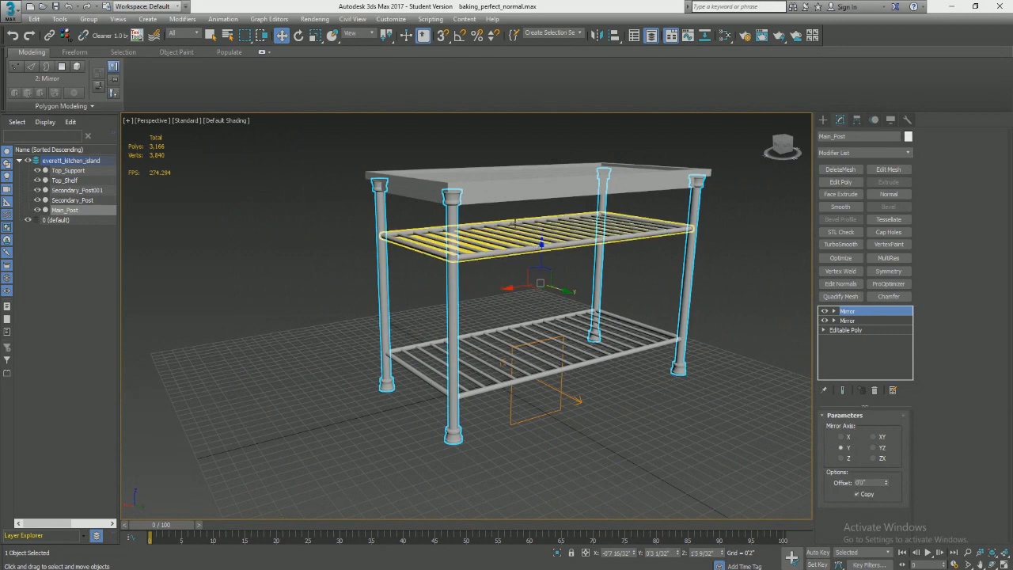
Launch the TexTools palette, place it over the empty scene list area, and look through its additional UV tools.
left_click(137, 36)
left_click_drag(105, 168, 89, 244)
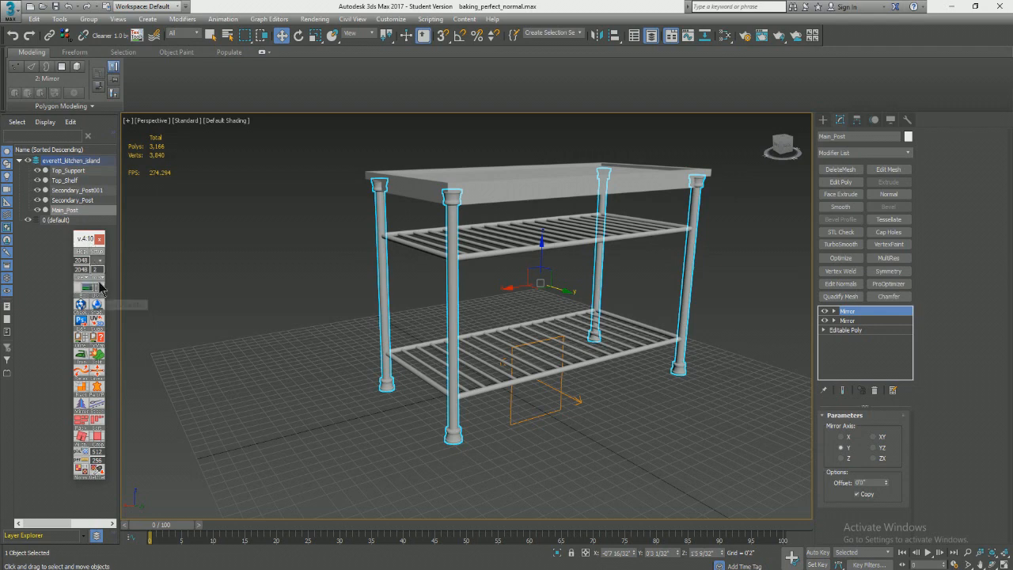
left_click(101, 283)
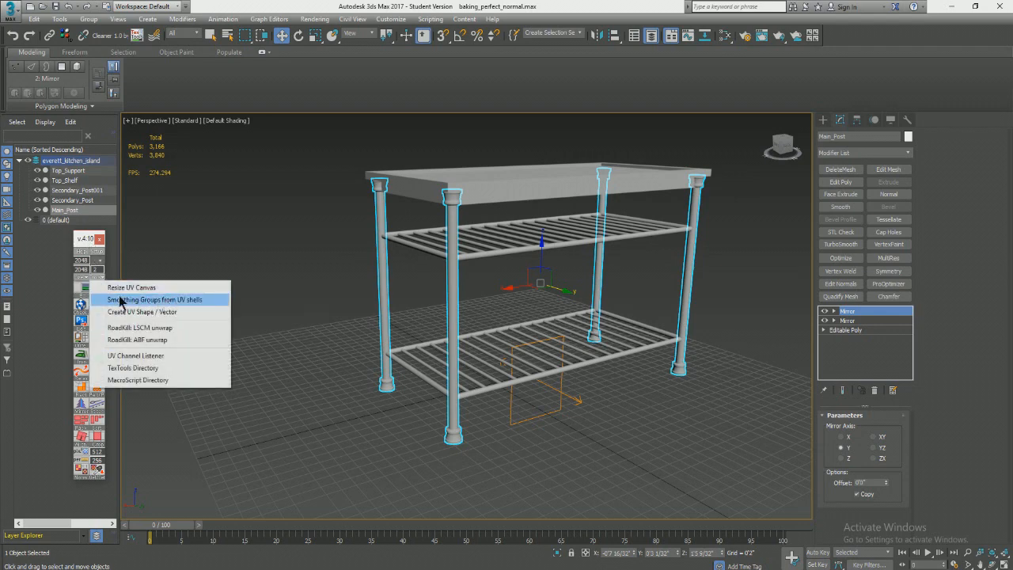
left_click(94, 278)
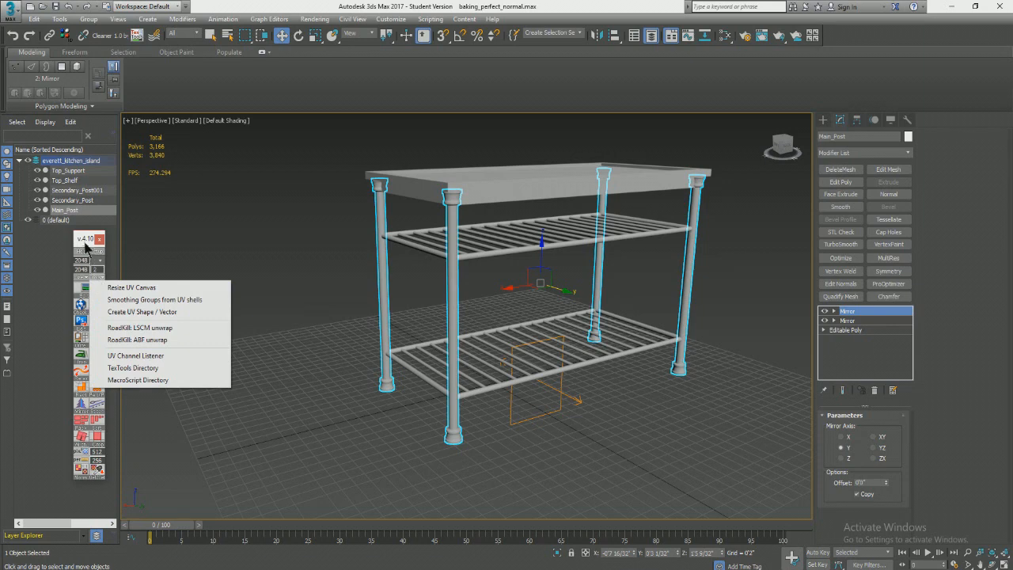
left_click(84, 240)
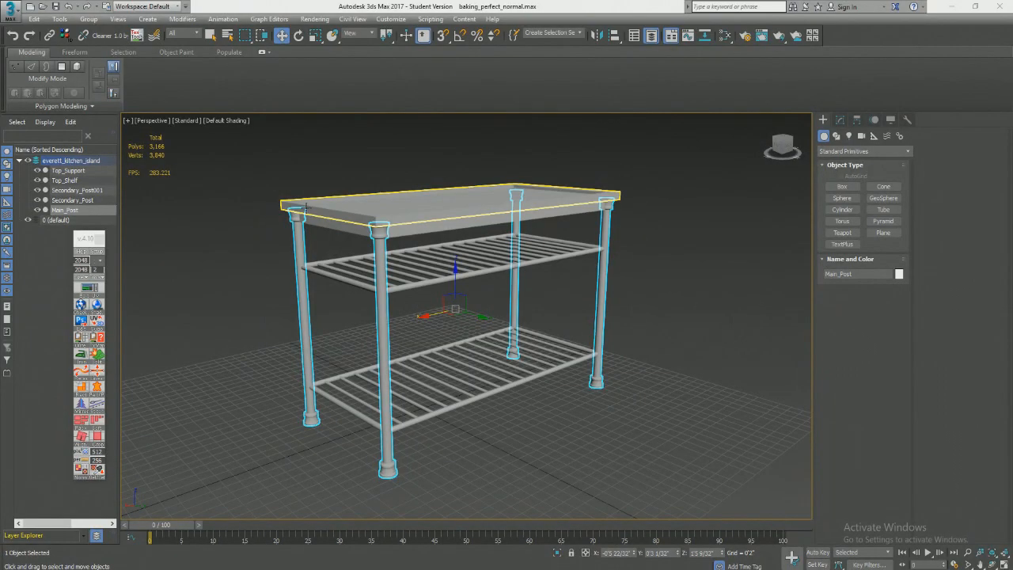
Select all five kitchen island parts and center their pivots to the objects.
middle_click_drag(432, 319, 459, 313)
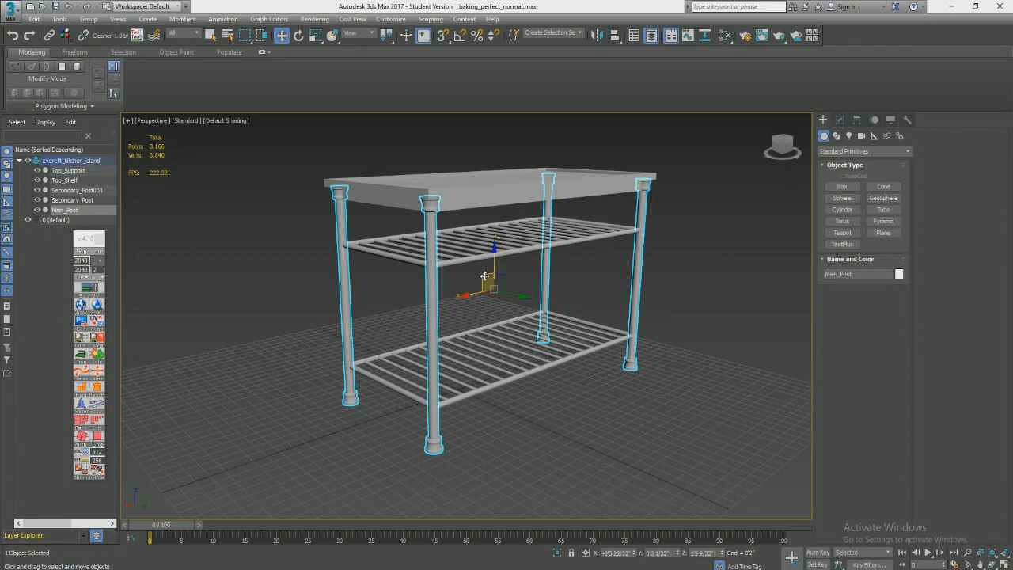
middle_click_drag(485, 276, 464, 298)
left_click_drag(246, 157, 396, 270)
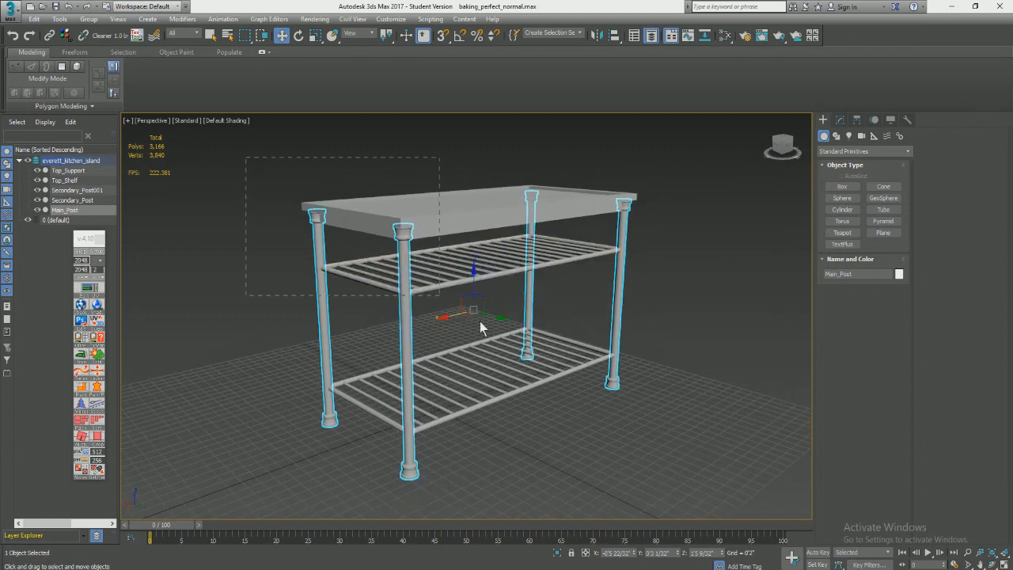
left_click_drag(689, 449, 689, 448)
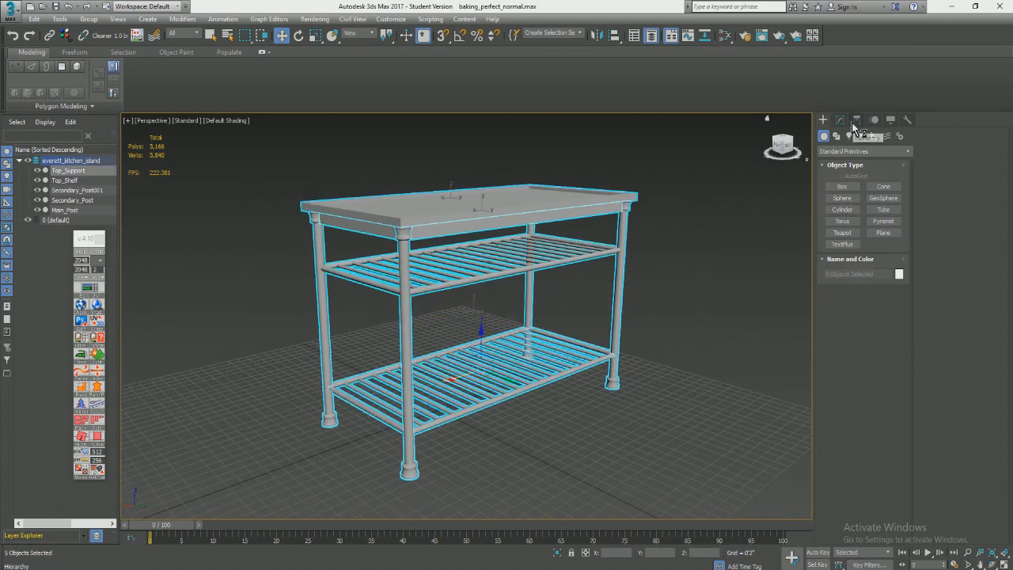
left_click(856, 120)
left_click(864, 195)
left_click(871, 253)
left_click(864, 195)
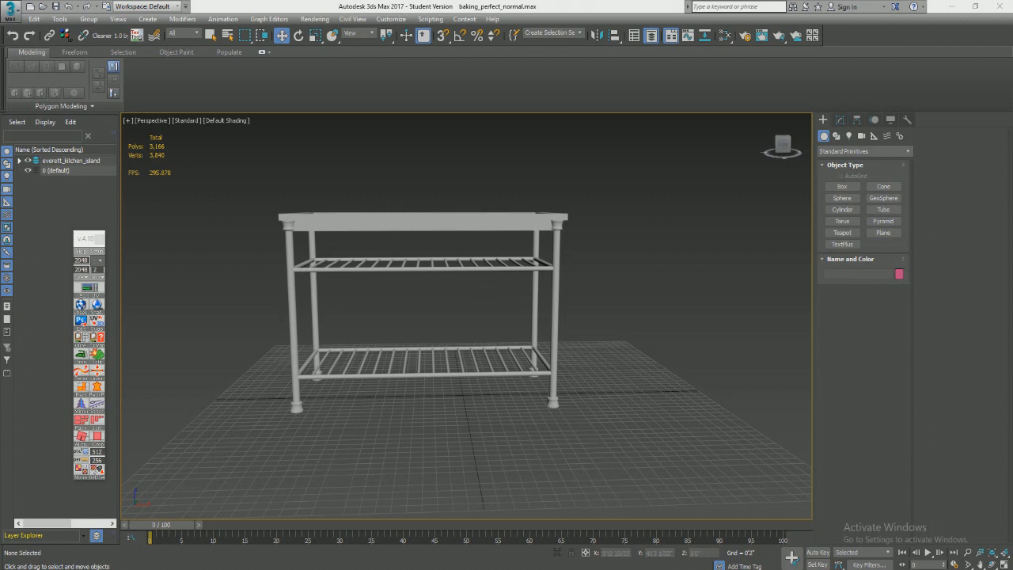
Select all the island parts and link them to Top_Shelf as their parent.
middle_click_drag(242, 185, 274, 198, "alt")
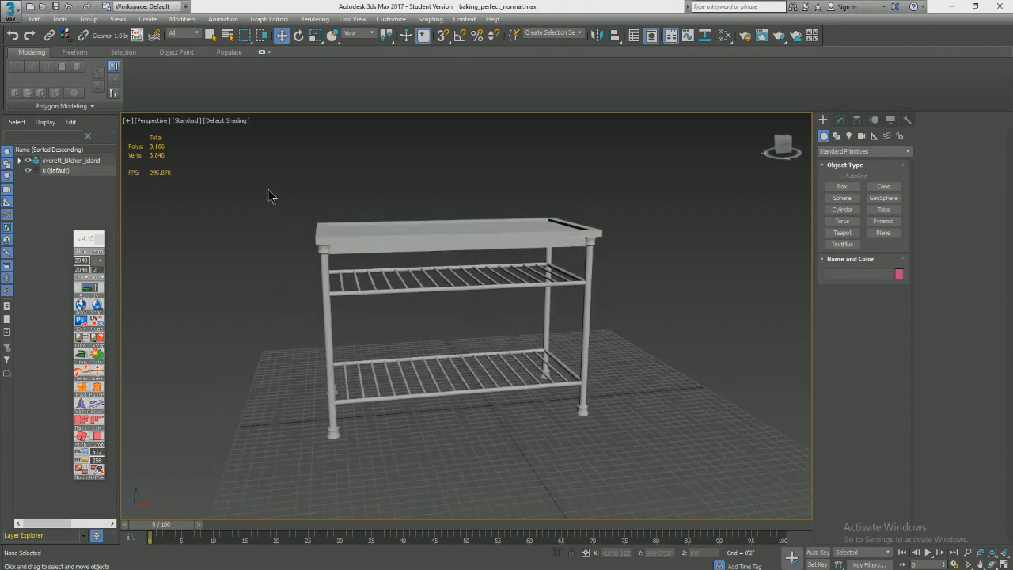
left_click_drag(322, 209, 728, 452)
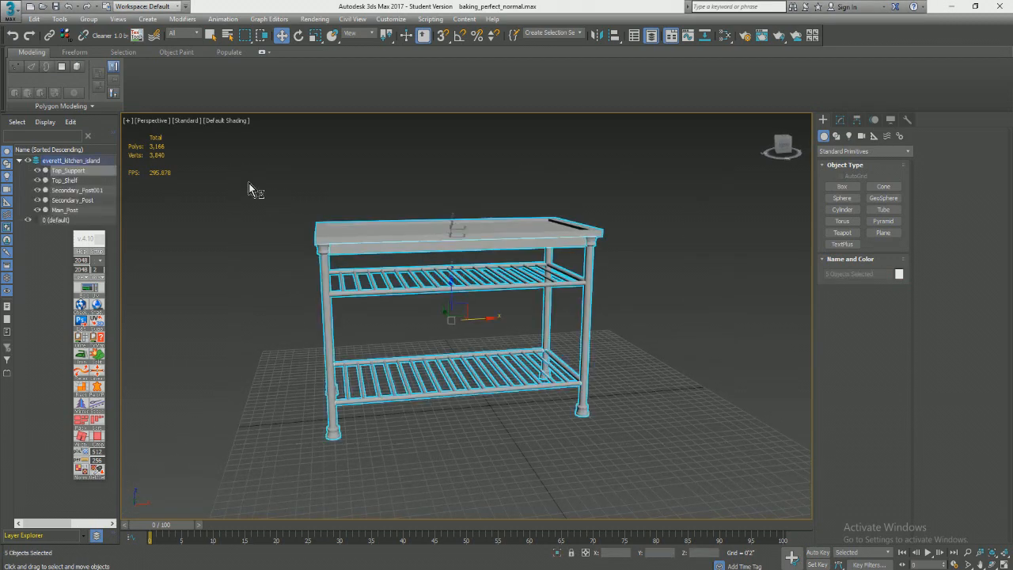
left_click(49, 35)
mouse_move(386, 235)
left_mouse_down()
mouse_move(403, 211)
mouse_move(405, 230)
left_mouse_up()
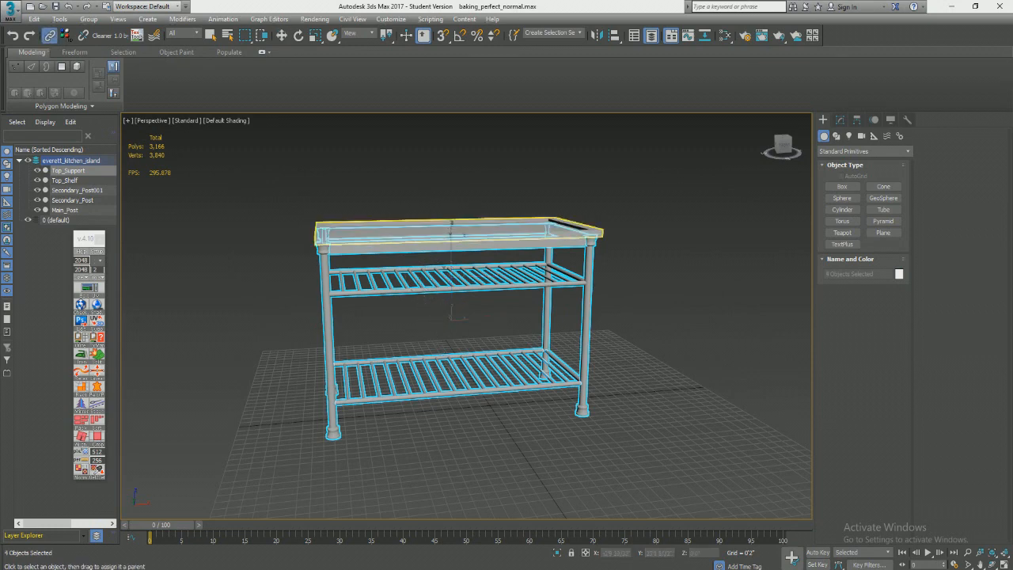
key("w")
Select Top_Shelf and set its X and Y position to 0, moving the whole island to the grid center.
left_click(471, 237)
middle_click_drag(470, 236, 645, 420, "alt")
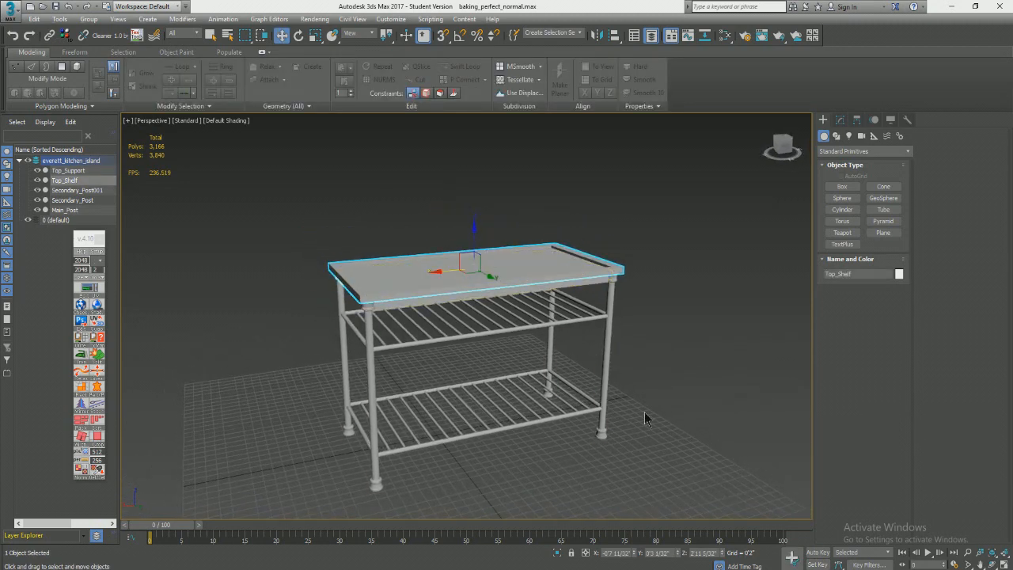
right_click(635, 554)
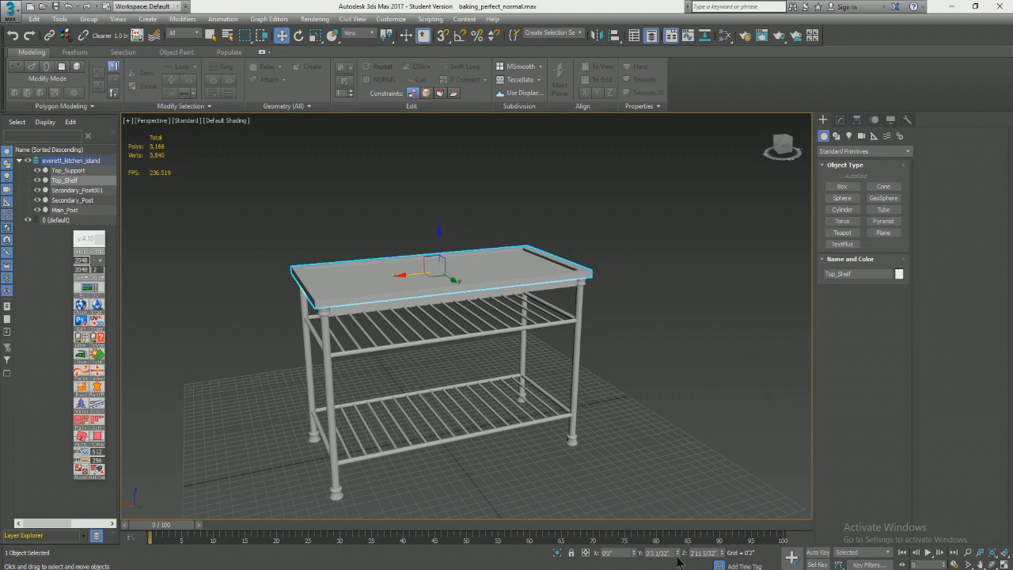
right_click(677, 555)
middle_click_drag(317, 356, 554, 444, "alt")
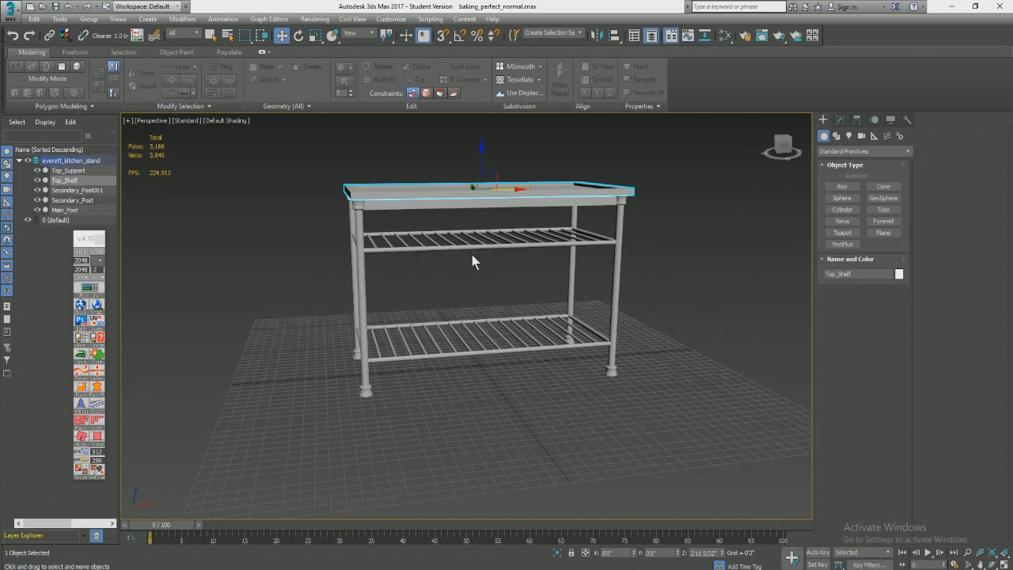
middle_click_drag(475, 256, 483, 286)
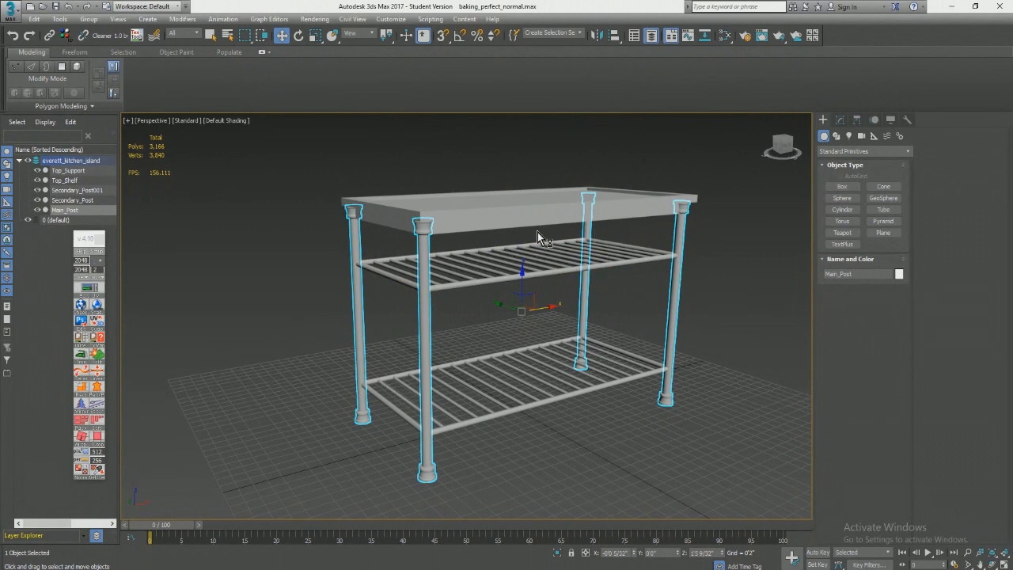
Check the scale values of Top_Shelf and Main_Post.
middle_click_drag(463, 252, 481, 254, "alt")
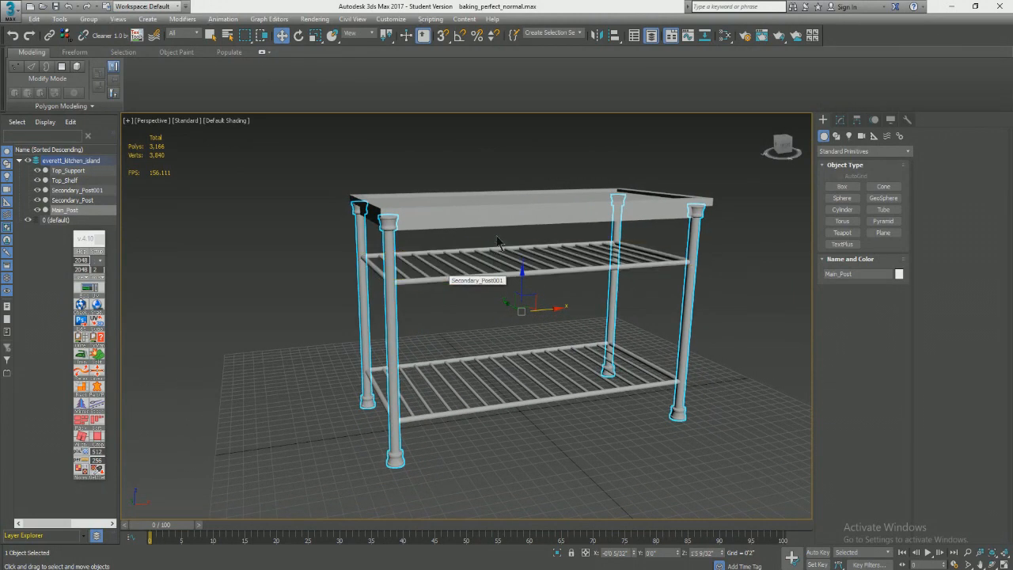
key("r")
left_click(471, 205)
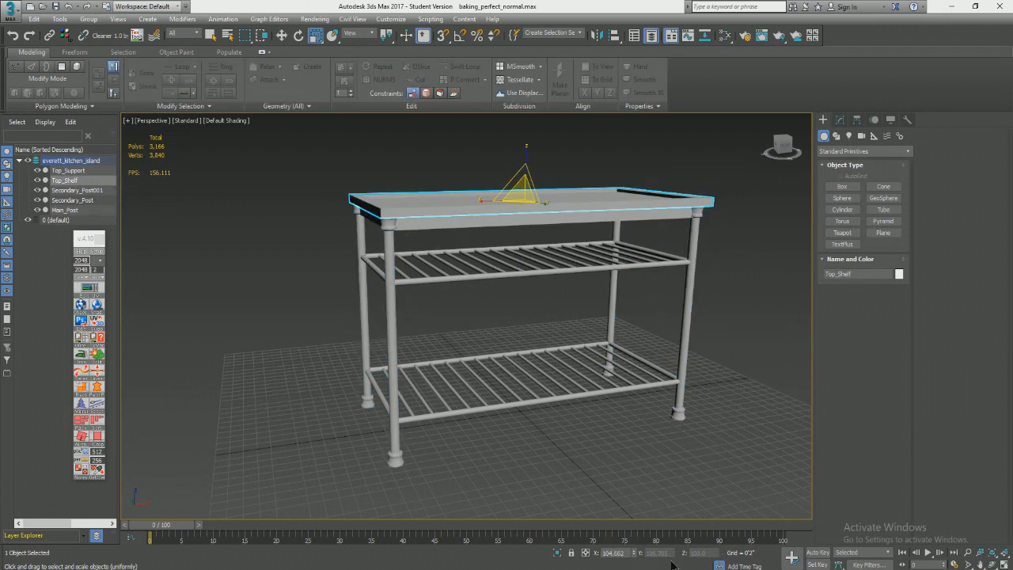
left_click(391, 368)
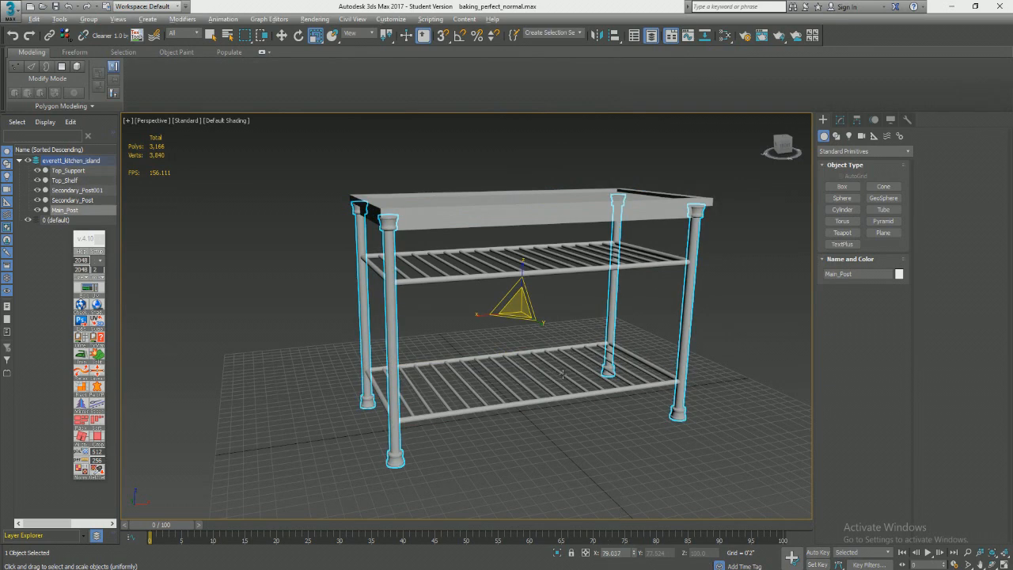
middle_click_drag(563, 374, 582, 364, "alt")
key("w")
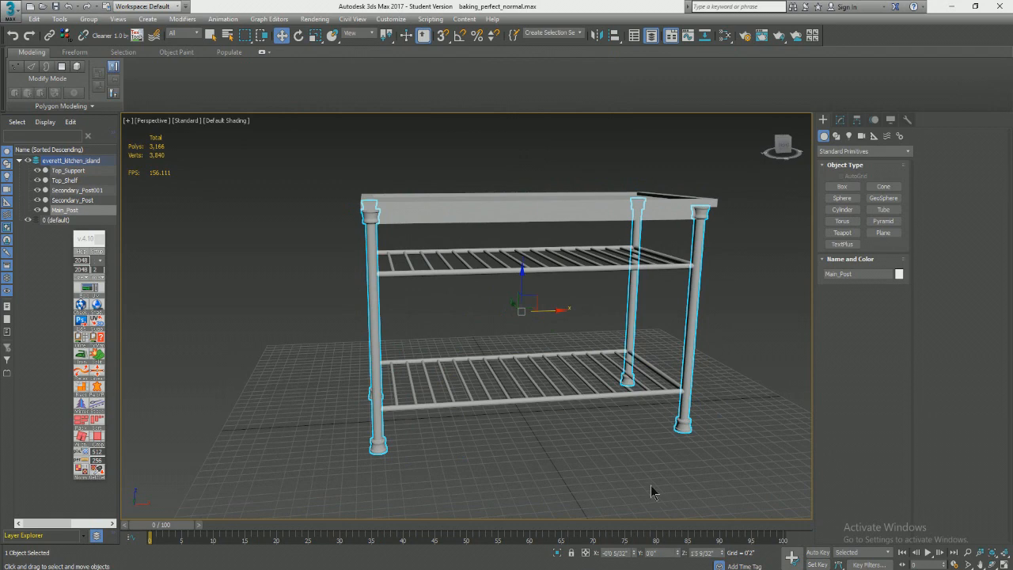
Select all five island parts and unlink them from their parent.
middle_click_drag(505, 350, 485, 375)
left_click_drag(279, 184, 783, 498)
middle_click_drag(688, 435, 669, 436, "alt")
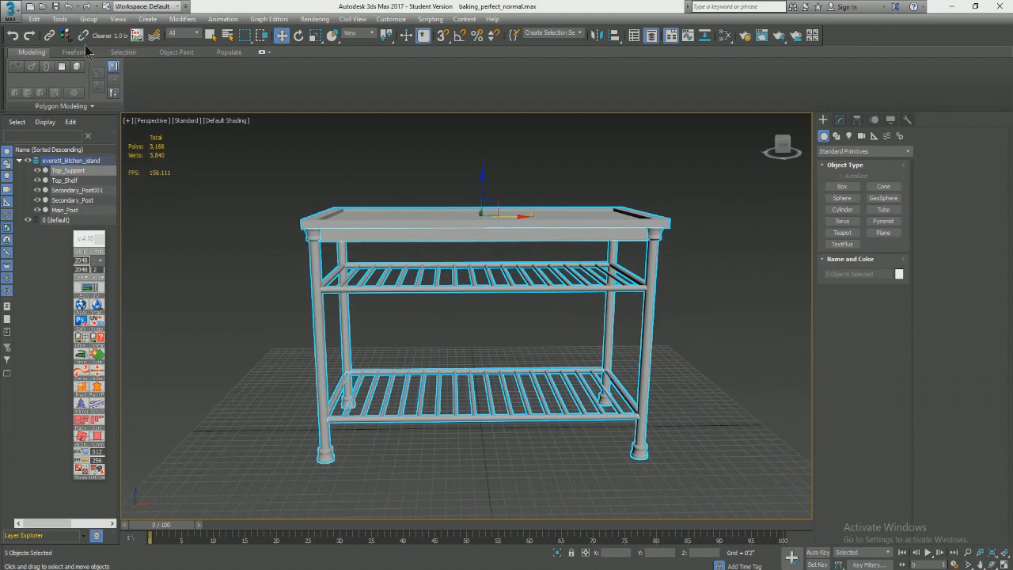
middle_click_drag(302, 214, 339, 218, "alt")
middle_click_drag(358, 258, 393, 259)
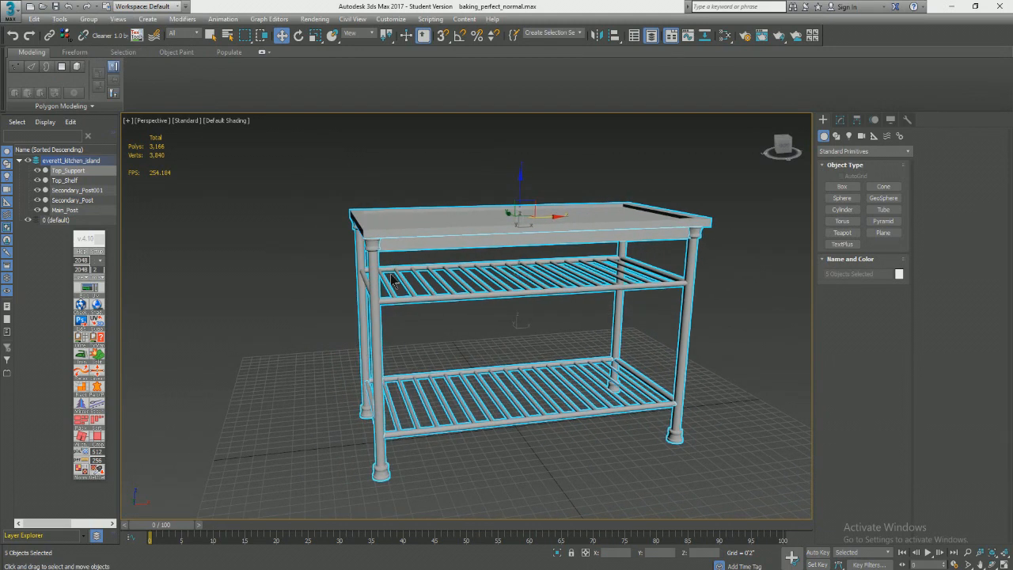
Delete both Mirror modifiers from Main_Post, leaving only its Editable Poly base.
left_click(372, 276)
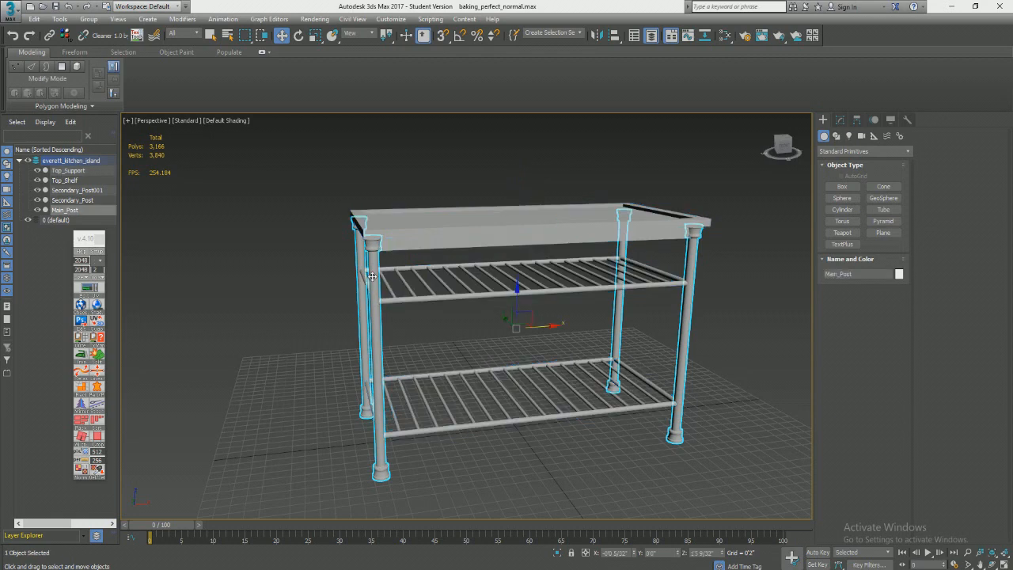
left_click(841, 119)
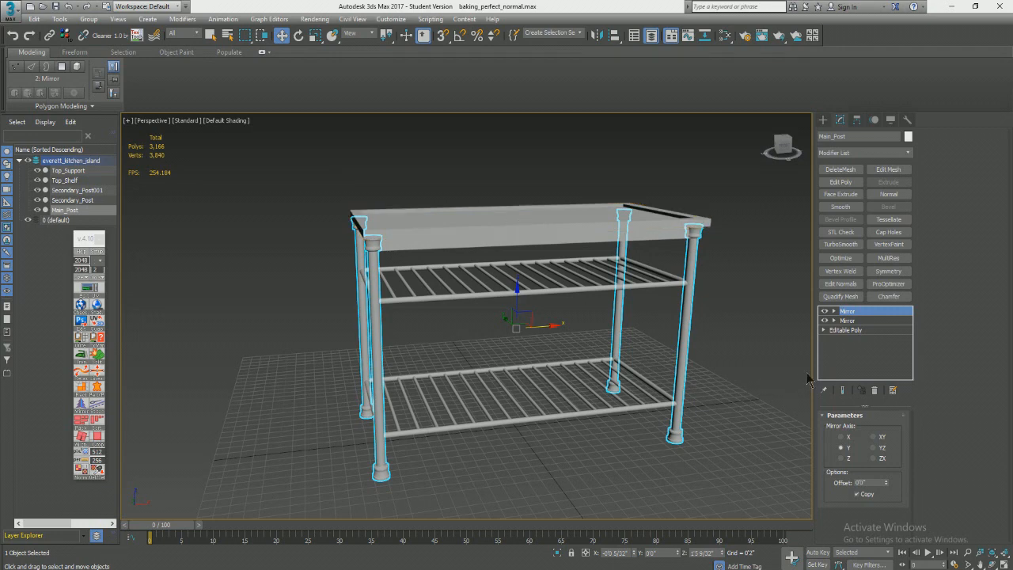
left_click(875, 320, "ctrl")
left_click(875, 391)
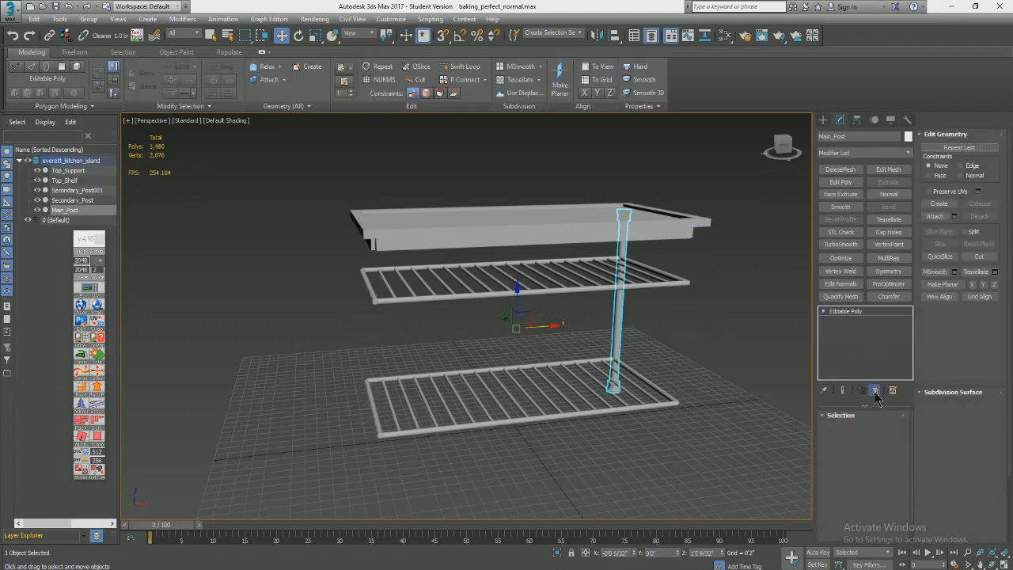
Select all five island parts and apply Reset XForm to them.
middle_click_drag(673, 304, 355, 235, "alt")
left_click_drag(355, 235, 622, 463)
middle_click_drag(573, 357, 608, 372, "alt")
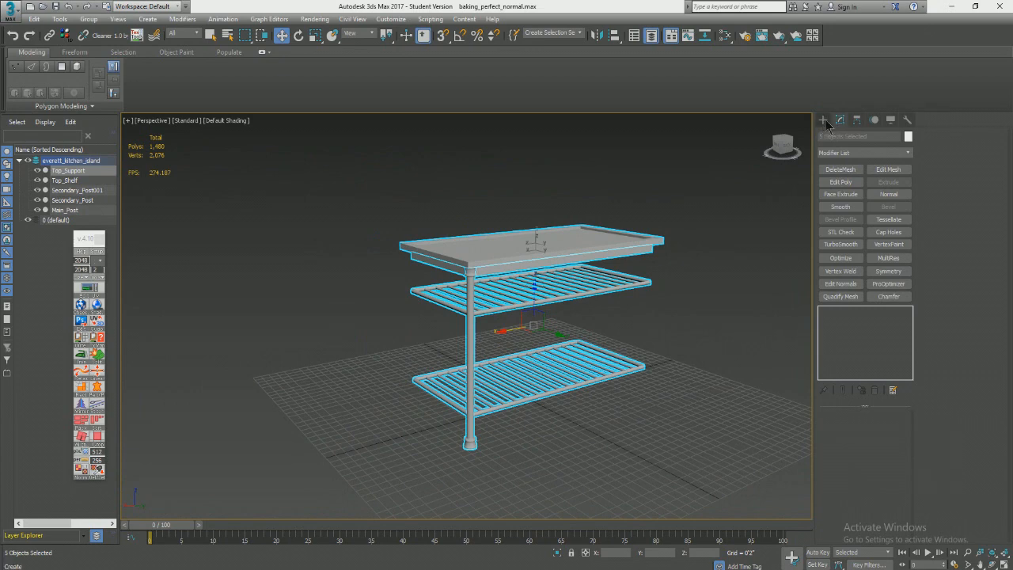
middle_click_drag(634, 316, 590, 321, "alt")
left_click_drag(391, 186, 691, 476)
middle_click_drag(682, 390, 653, 387, "alt")
left_click(907, 120)
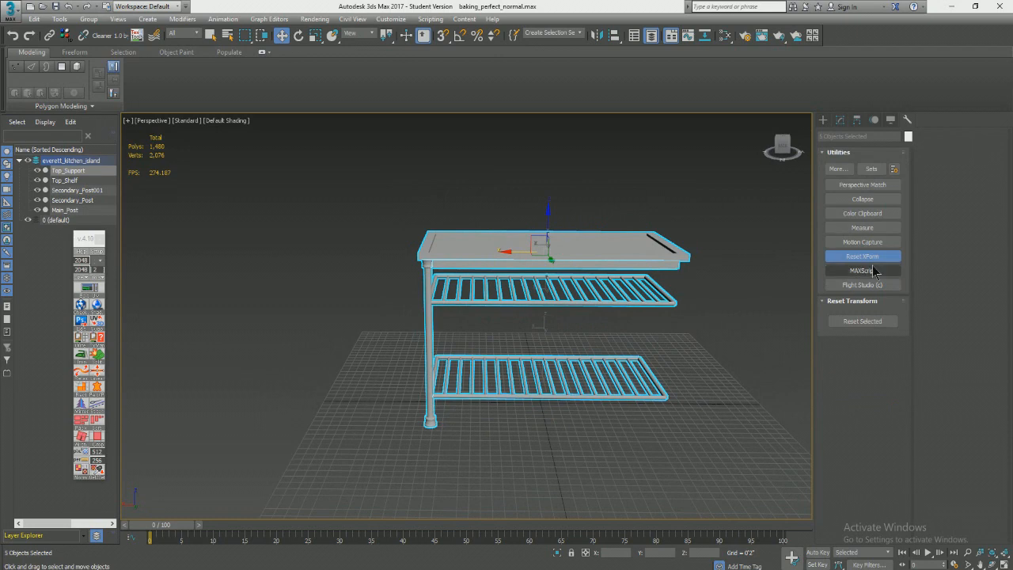
left_click(877, 321)
Select Main_Post and check its modifier stack for the XForm modifier.
middle_click_drag(450, 311, 507, 299, "alt")
left_click(471, 336)
left_click(467, 336)
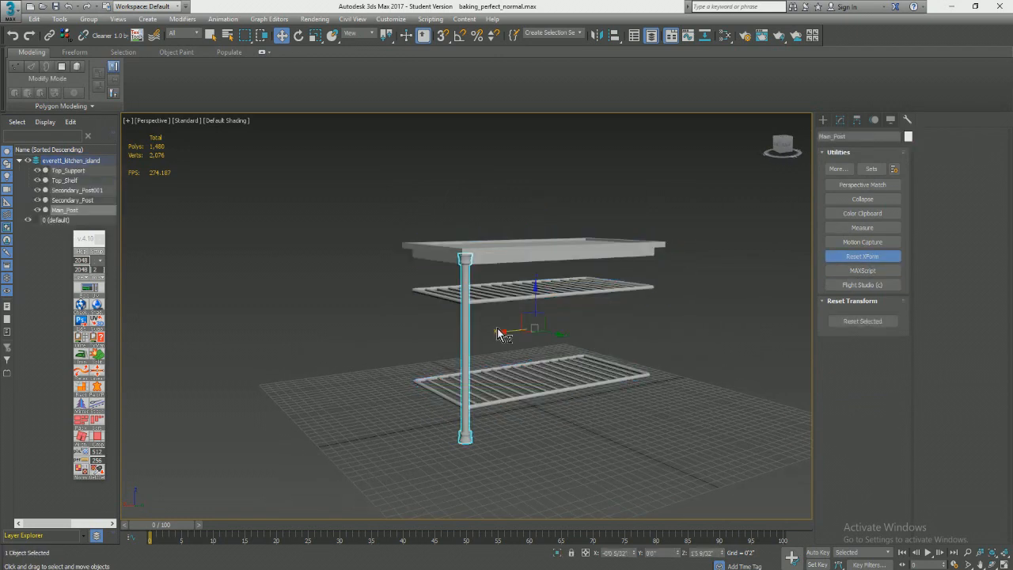
left_click(841, 119)
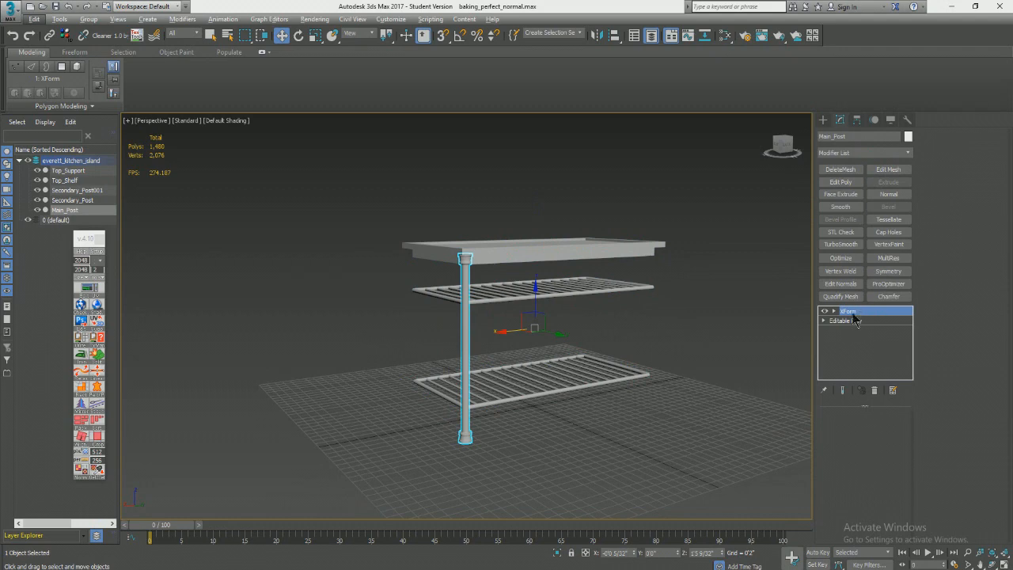
middle_click_drag(678, 331, 610, 334, "alt")
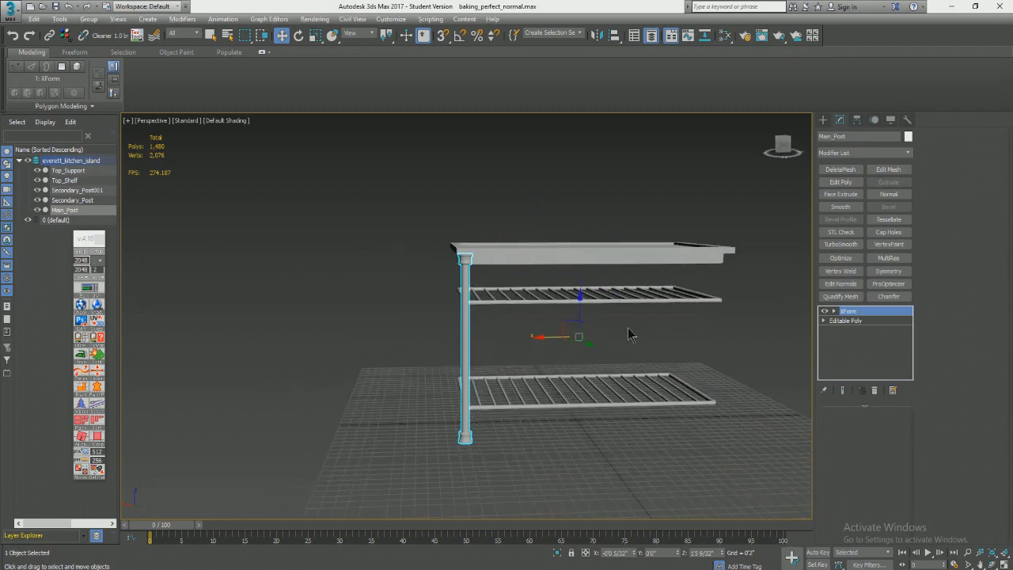
Check the scale values of Main_Post and the XForm modifier in Top_Shelf's stack.
key("r")
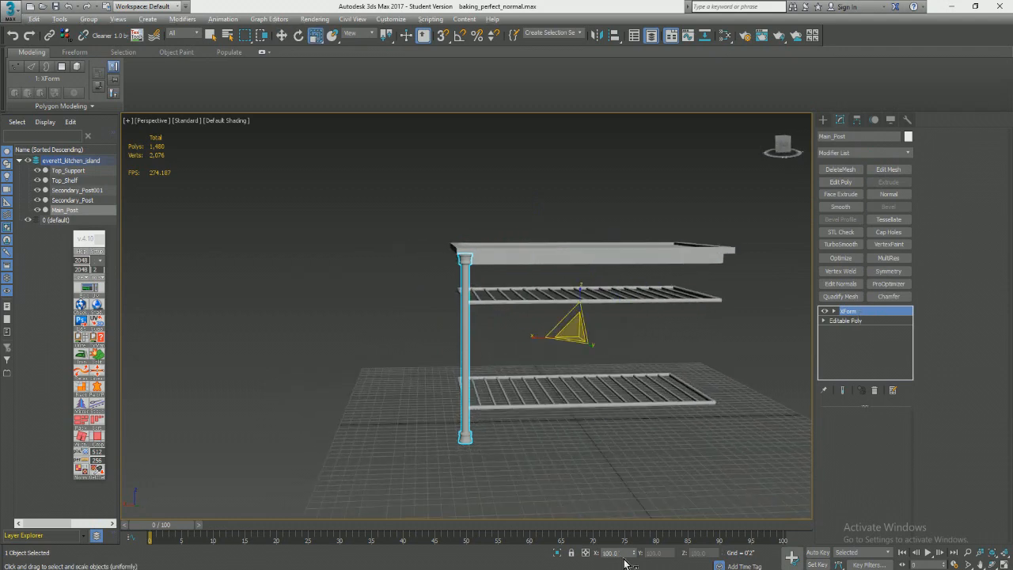
scroll(526, 287, "up", 2)
left_click(532, 233)
middle_click_drag(627, 298, 525, 311)
key("w")
middle_click_drag(374, 288, 430, 277)
middle_click_drag(430, 277, 457, 281, "alt")
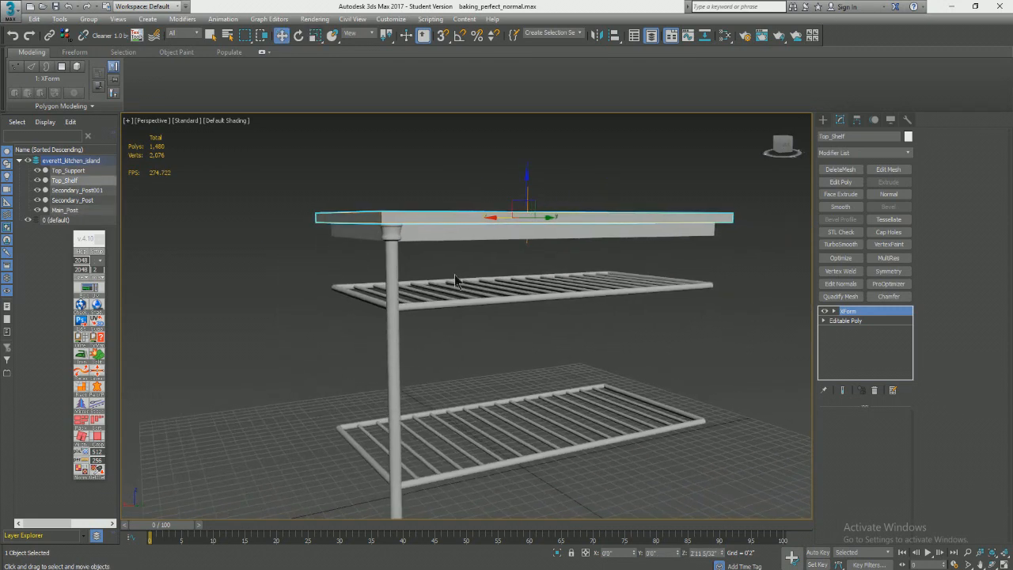
scroll(457, 280, "down", 5)
scroll(517, 285, "up", 2)
Add an Edit Poly modifier to all five island parts and collapse their modifier stacks to it.
left_click_drag(289, 182, 655, 474)
middle_click_drag(423, 277, 466, 318)
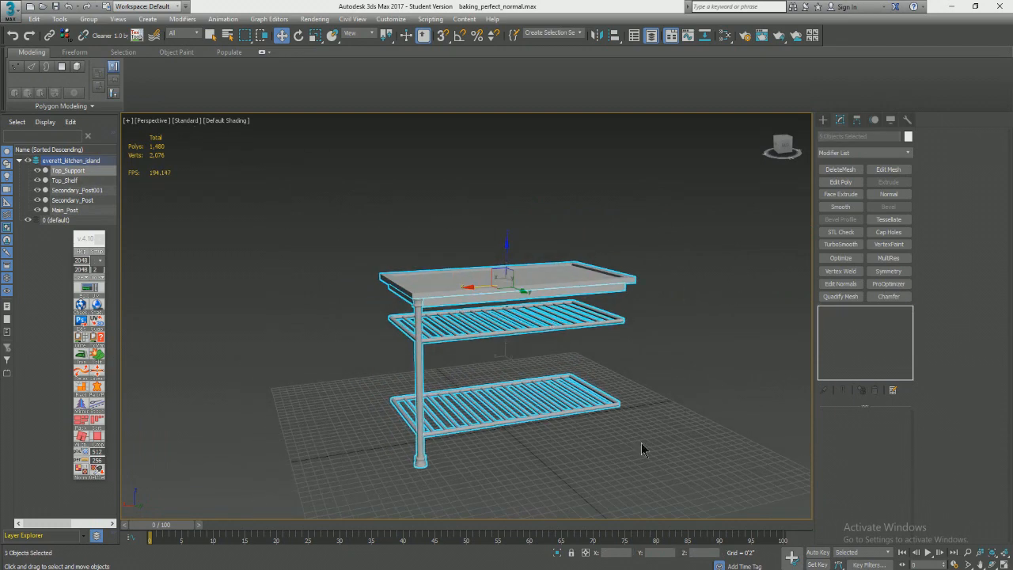
left_click(859, 183)
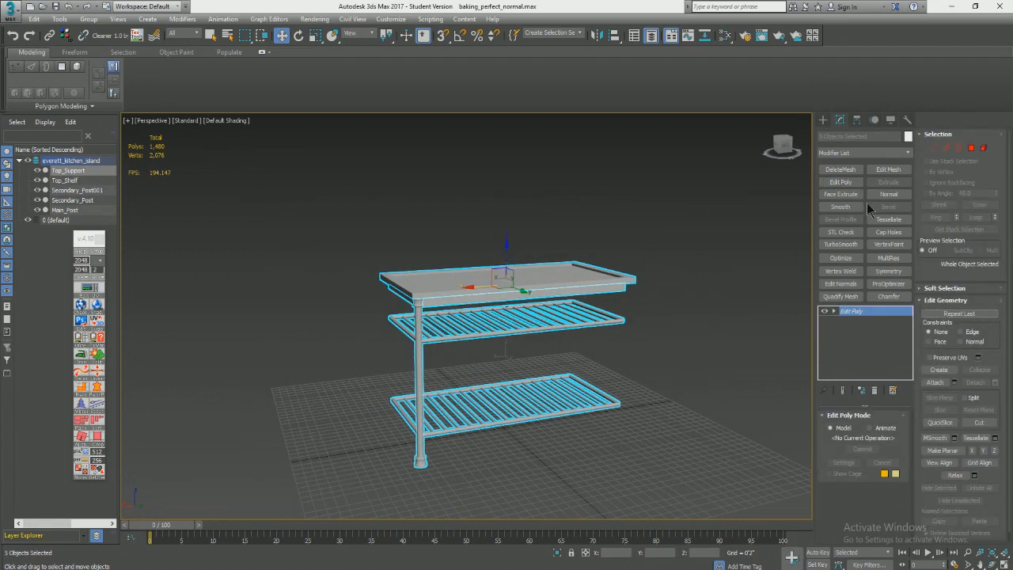
right_click(863, 319)
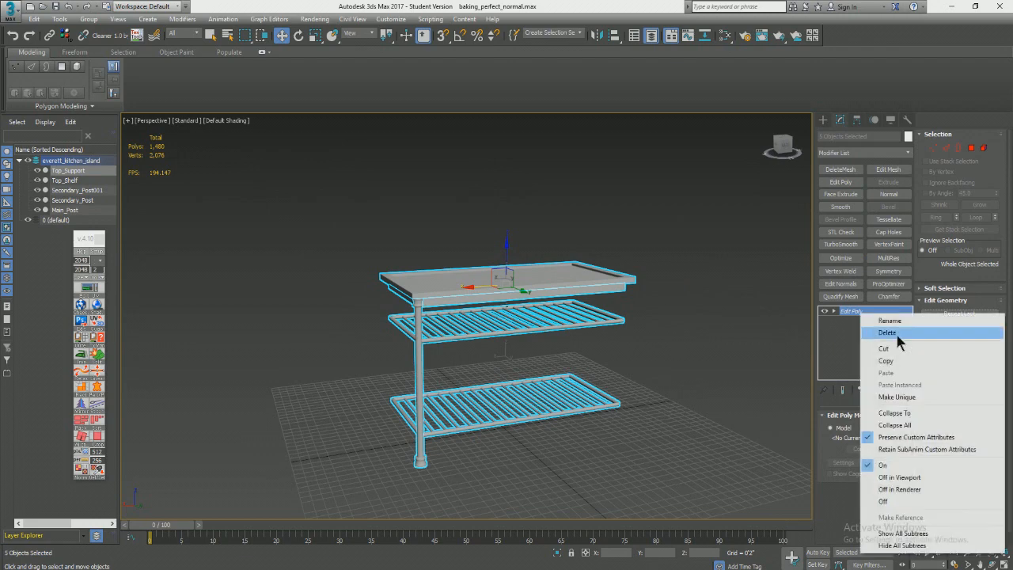
left_click(910, 413)
Check the collapsed modifier stacks of Main_Post and Top_Shelf.
left_click(419, 380)
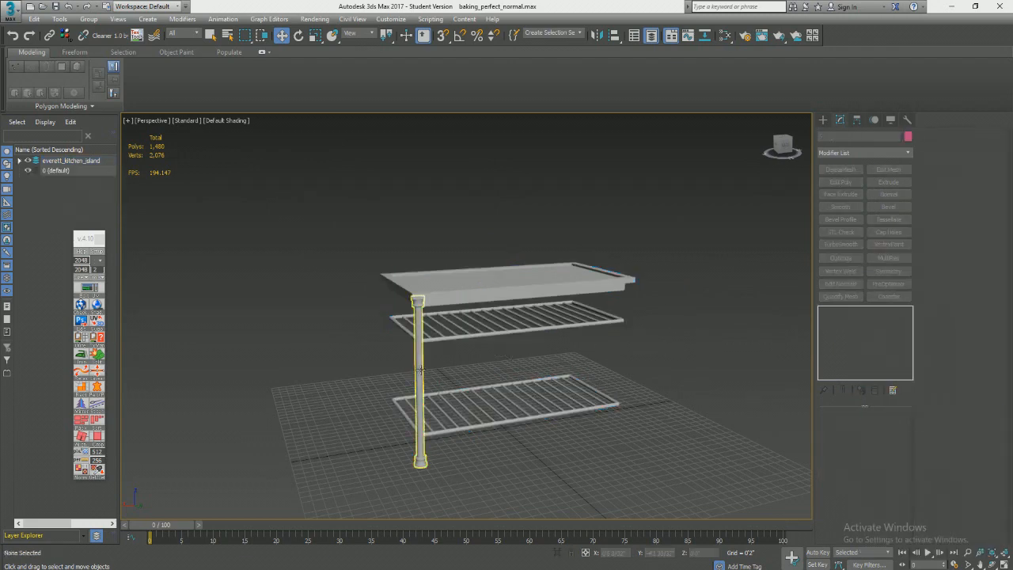
middle_click_drag(419, 380, 514, 333, "alt")
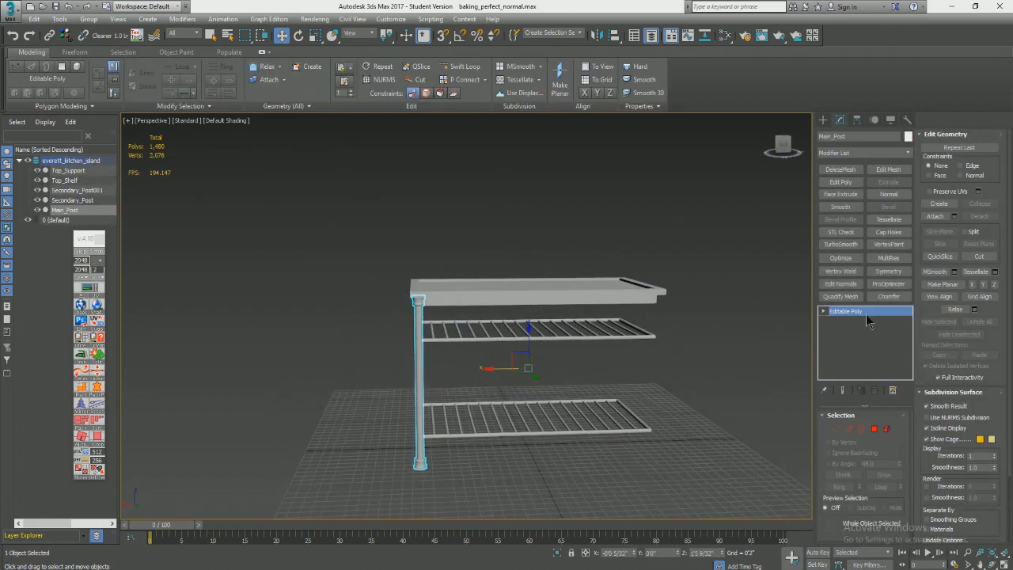
left_click(459, 299)
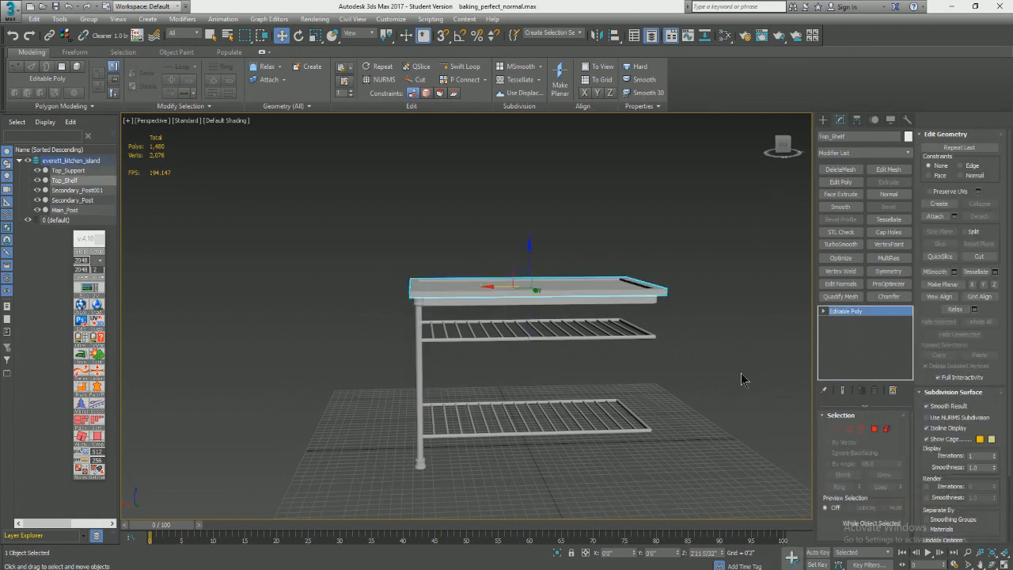
middle_click_drag(481, 255, 380, 270, "alt")
left_click_drag(380, 270, 623, 464)
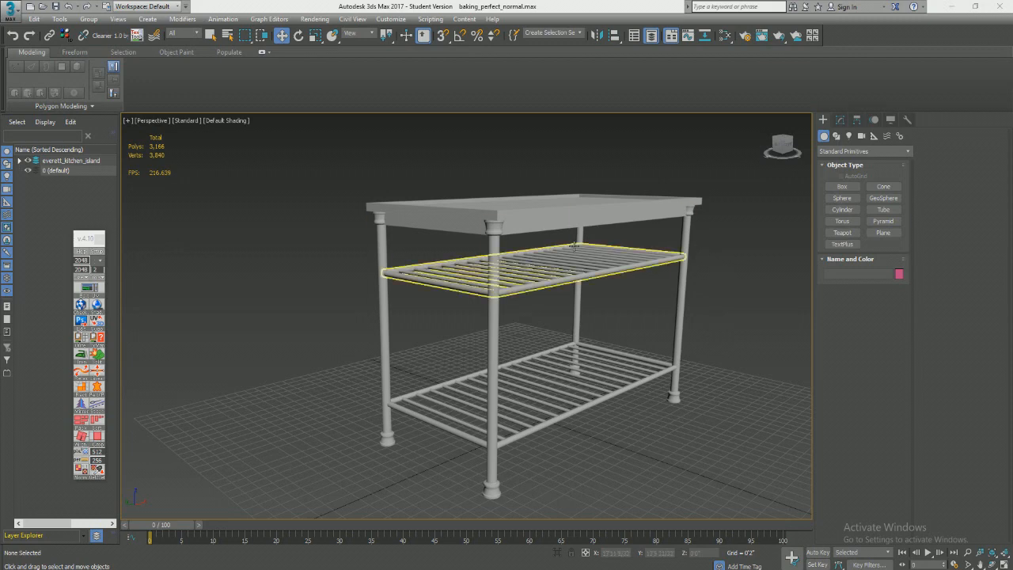
Select all five island parts and set their display properties to By Object with Backface Cull enabled.
middle_click_drag(667, 276, 326, 216, "alt")
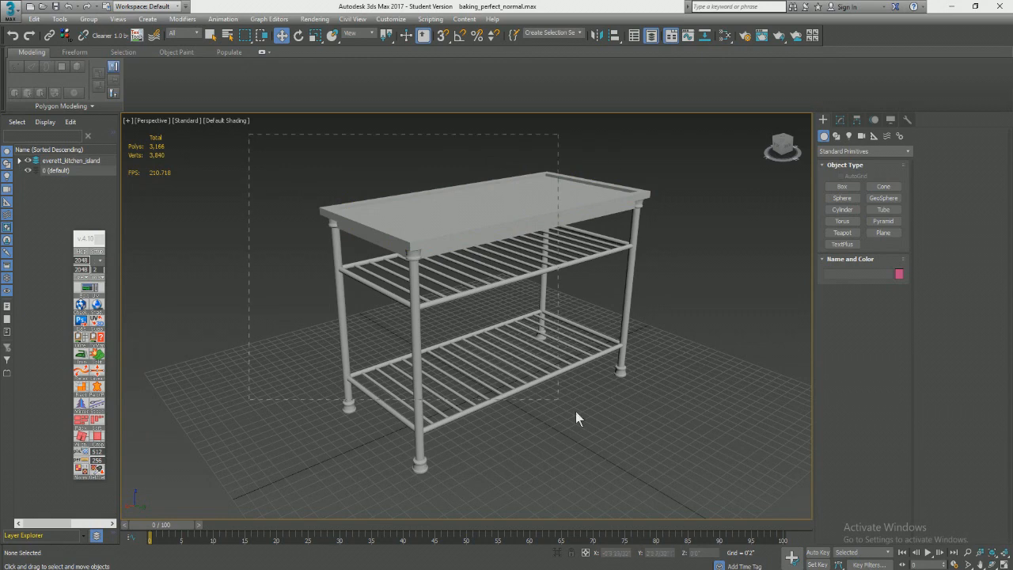
left_click_drag(577, 419, 576, 419)
right_click(416, 225)
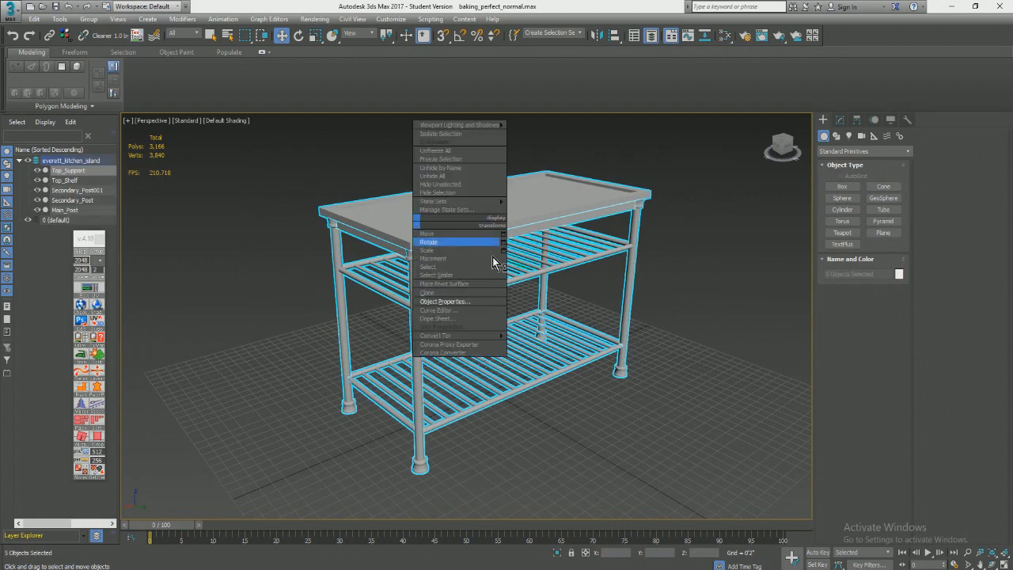
left_click(493, 303)
left_click_drag(542, 98, 583, 100)
left_click(586, 281)
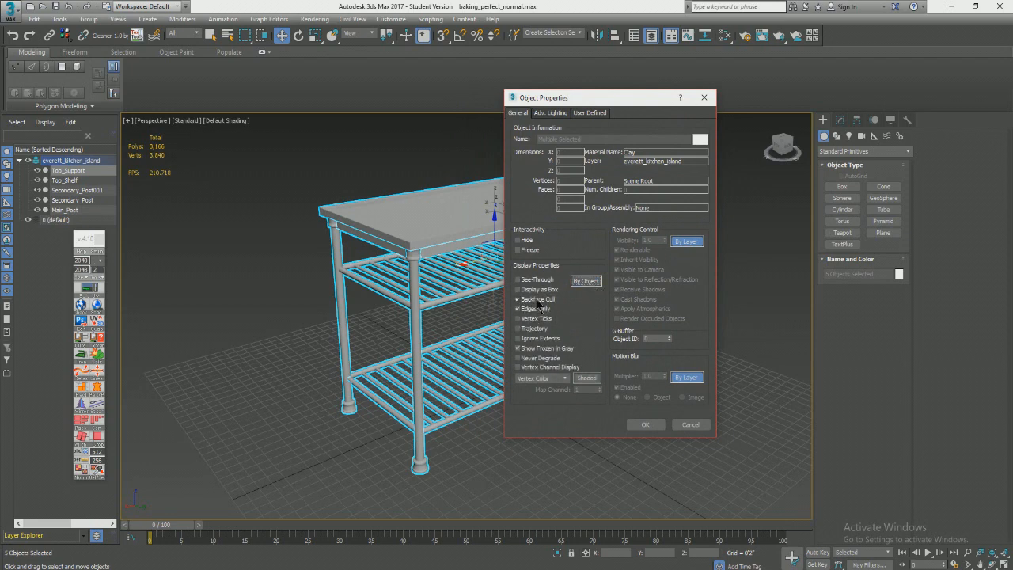
left_click(645, 424)
Inspect the island's top, sides and underside for face orientation with backface culling on.
middle_click_drag(651, 420, 552, 271, "alt")
left_click(554, 304)
middle_click_drag(471, 244, 490, 303, "alt")
scroll(380, 278, "up", 5)
middle_click_drag(354, 283, 507, 388, "alt")
middle_click_drag(419, 391, 445, 319, "alt")
scroll(446, 322, "up", 4)
scroll(474, 322, "down", 3)
middle_click_drag(517, 323, 496, 332, "alt")
Flip the long inner lip polygon of Top_Shelf.
left_click(496, 332)
middle_click_drag(631, 293, 595, 325)
left_click(840, 119)
middle_click_drag(604, 279, 604, 286)
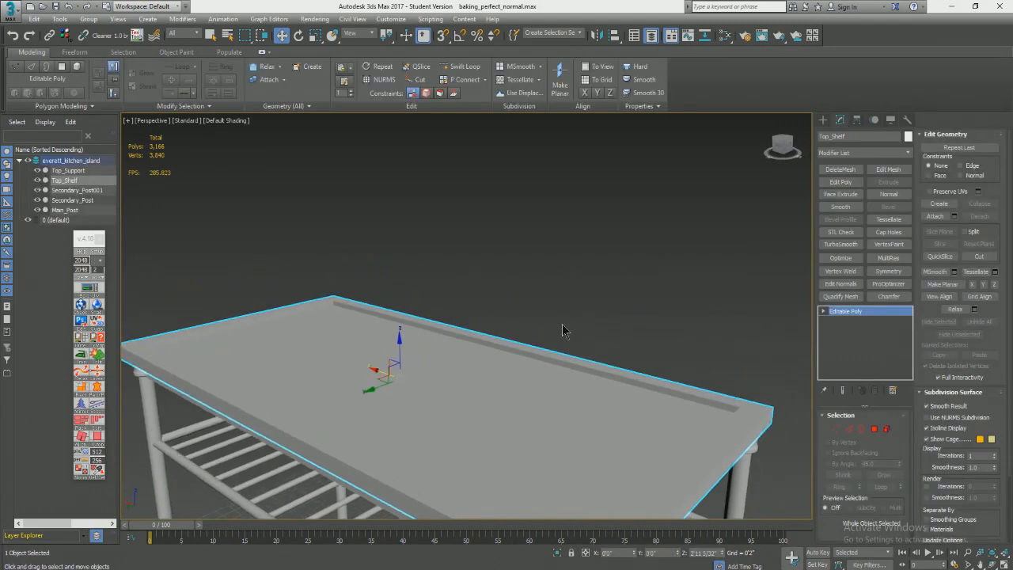
key("4")
scroll(479, 341, "up", 4)
middle_click_drag(476, 323, 444, 320)
left_click(440, 319)
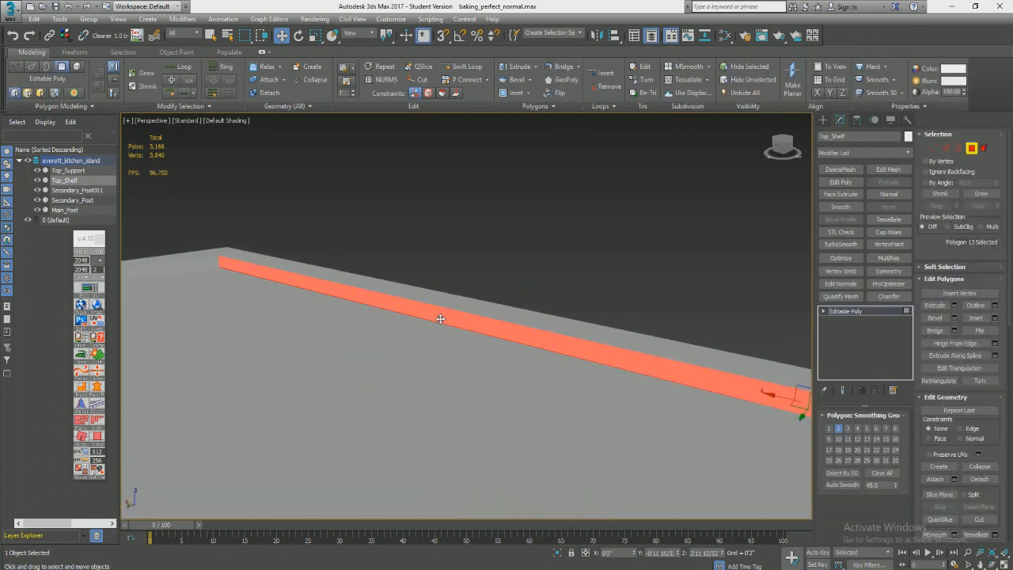
left_click(561, 94)
Flip Top_Shelf's inner lip polygon back and leave polygon editing.
middle_click_drag(691, 369, 409, 296, "alt")
scroll(711, 367, "down", 3)
scroll(710, 366, "up", 2)
left_click(479, 244)
scroll(479, 245, "down", 4)
scroll(608, 290, "up", 1)
middle_click_drag(608, 291, 630, 275, "alt")
left_click(621, 263)
left_click(561, 94)
scroll(565, 213, "down", 1)
left_click(564, 213)
key("4")
scroll(547, 218, "down", 4)
middle_click_drag(527, 297, 496, 280, "alt")
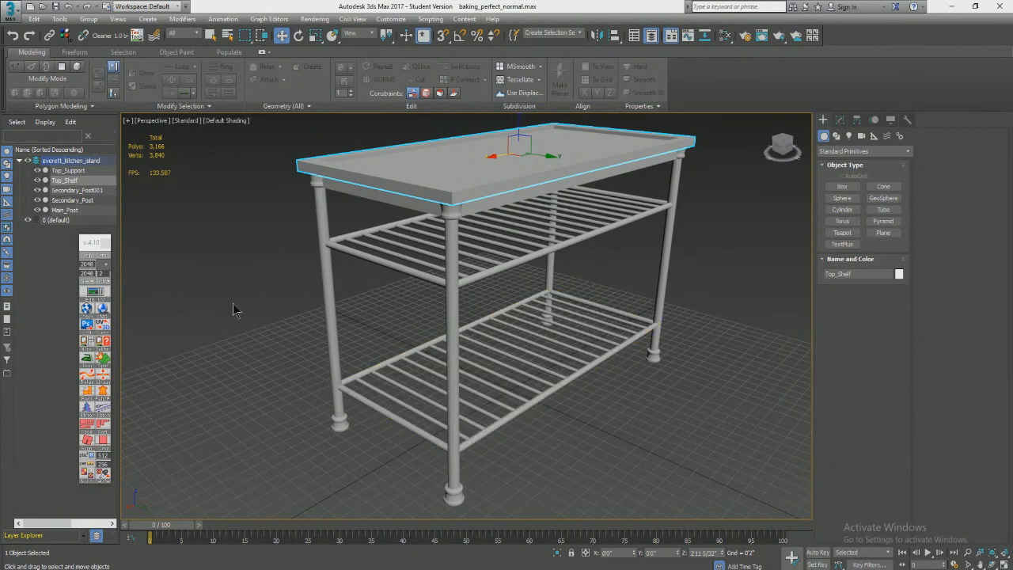
scroll(618, 297, "down", 4)
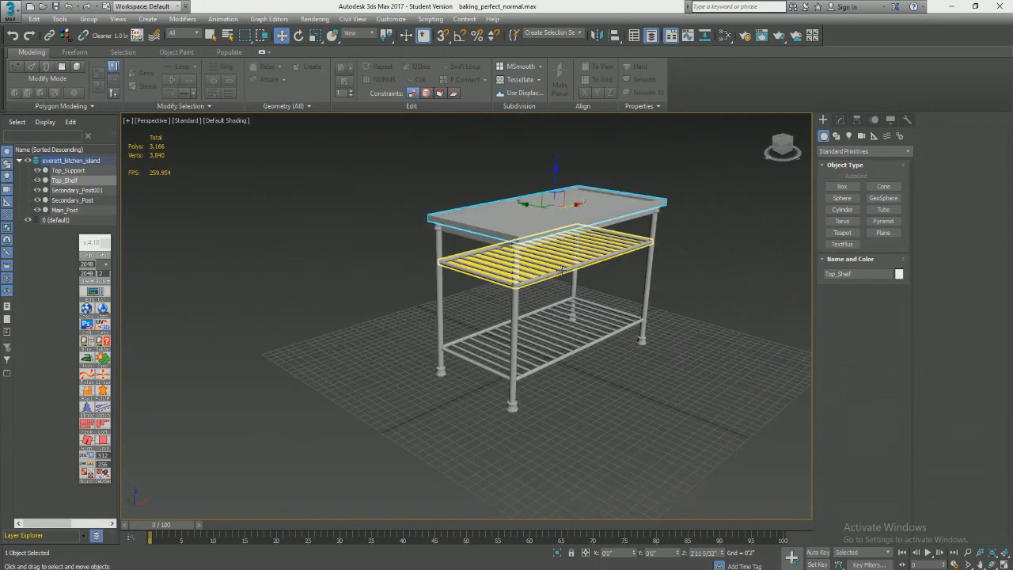
scroll(519, 258, "up", 3)
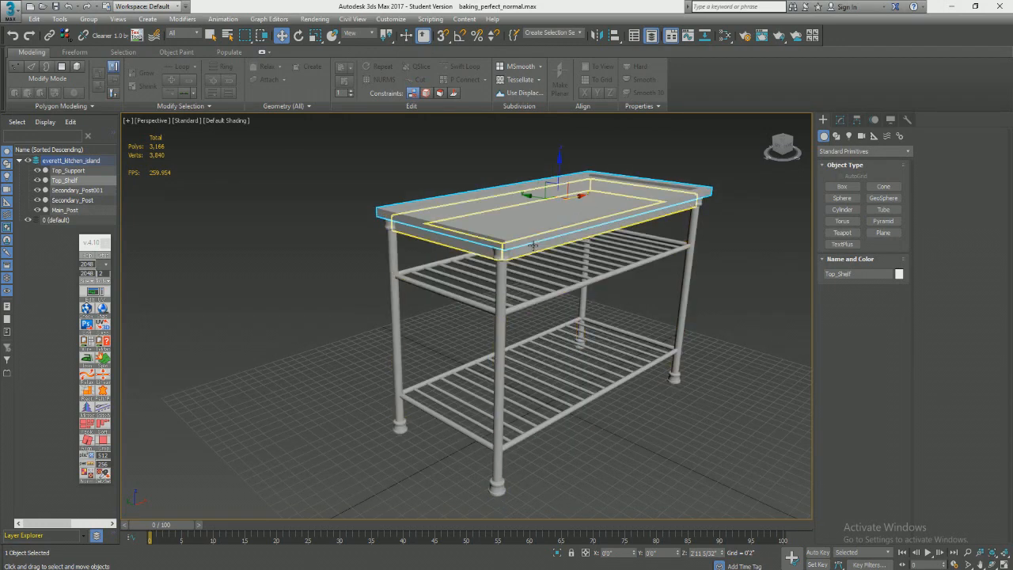
middle_click_drag(580, 245, 255, 299, "alt")
left_click(515, 310)
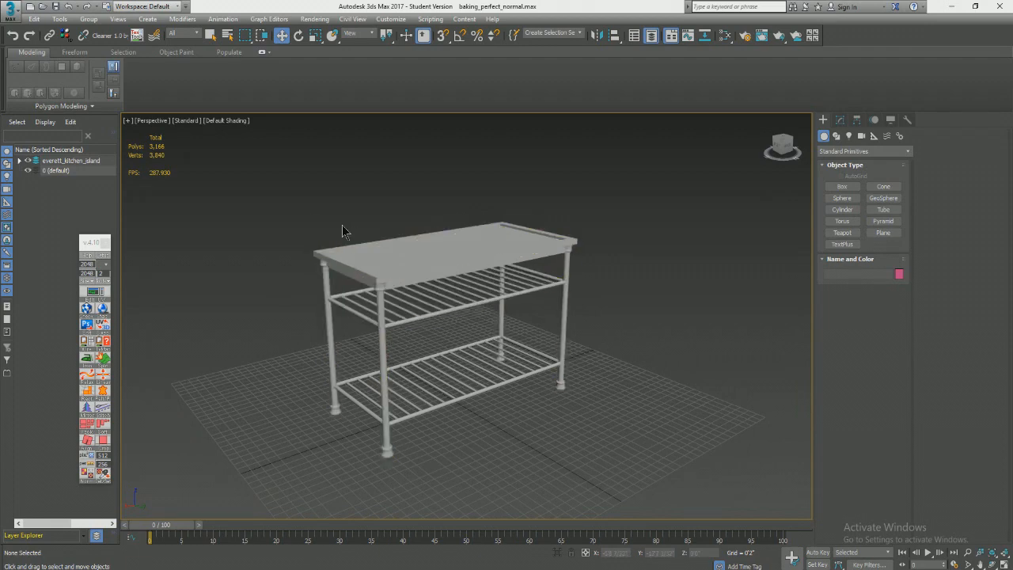
middle_click_drag(388, 237, 494, 194, "alt")
scroll(493, 194, "up", 4)
scroll(519, 277, "down", 5)
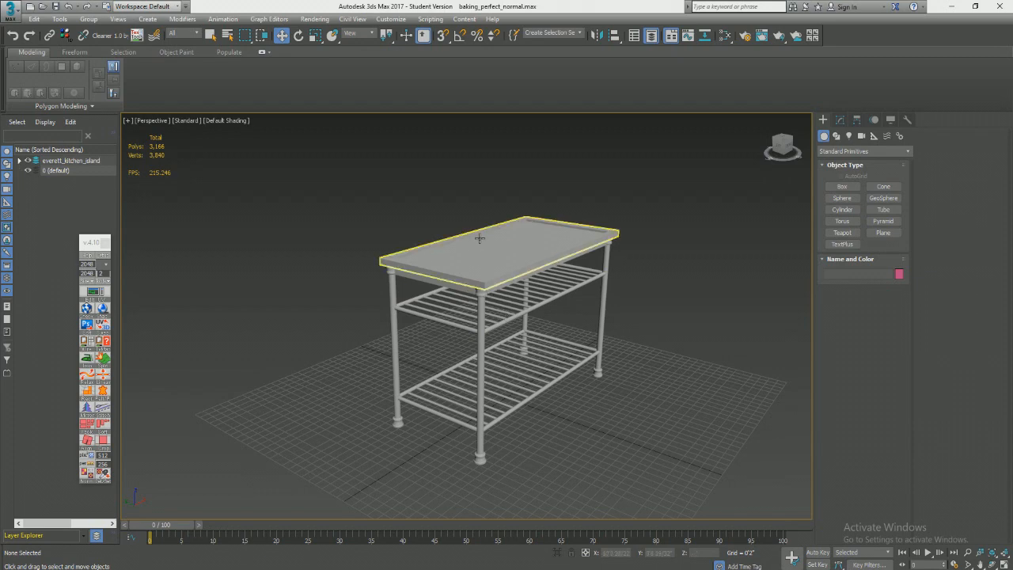
Apply an Unwrap UVW modifier to all five island parts and assign a checker texture to them.
left_click_drag(93, 241, 92, 194)
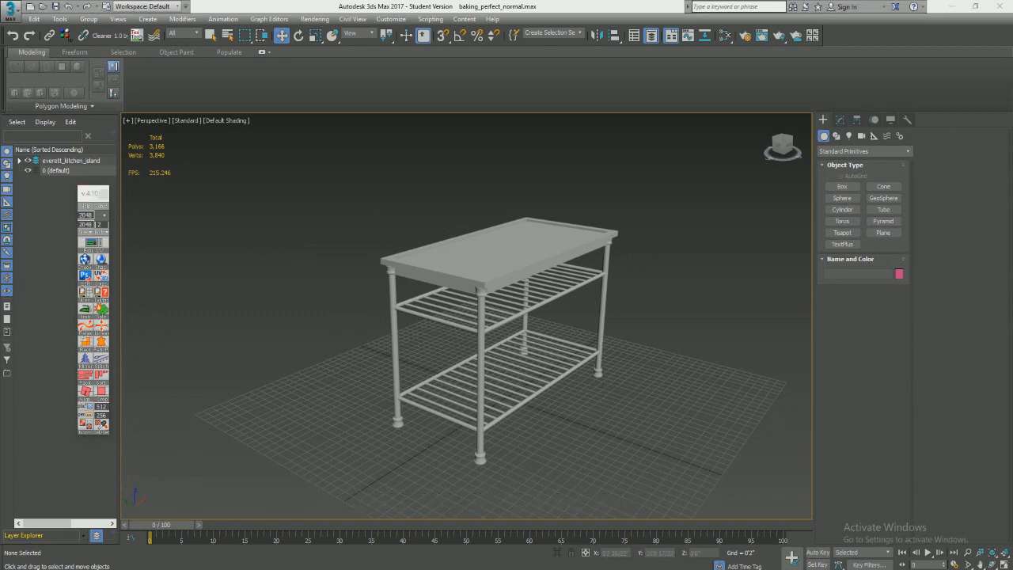
left_click(506, 242)
key("ctrl+a")
middle_click_drag(180, 214, 160, 203, "alt")
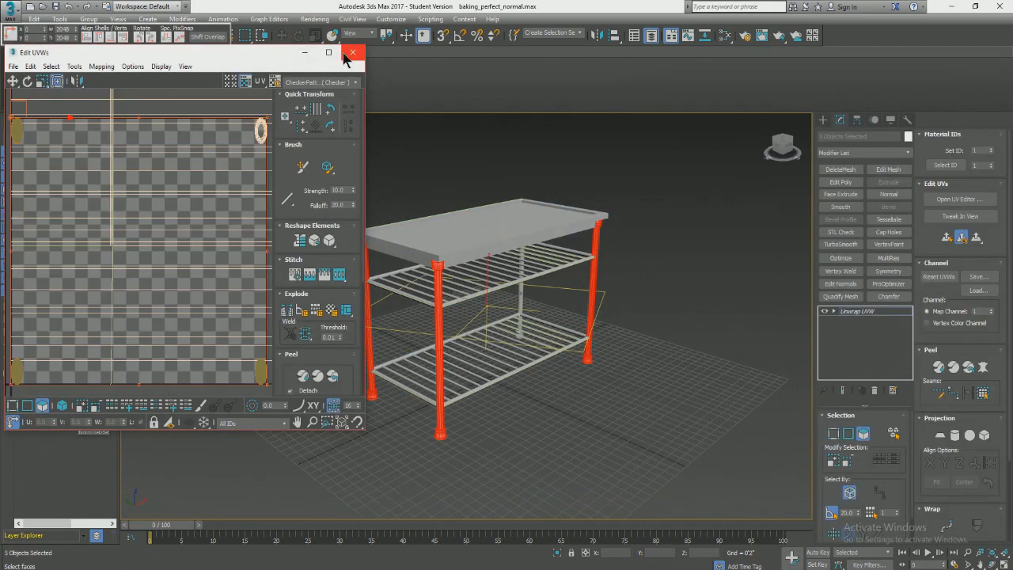
left_click(352, 52)
left_click(440, 323)
left_click(85, 260)
Examine the checker pattern on the posts, shelf rails and top support for UV stretching.
left_click(518, 251)
key("z")
scroll(464, 308, "down", 4)
middle_click_drag(463, 307, 420, 276, "alt")
scroll(421, 276, "up", 3)
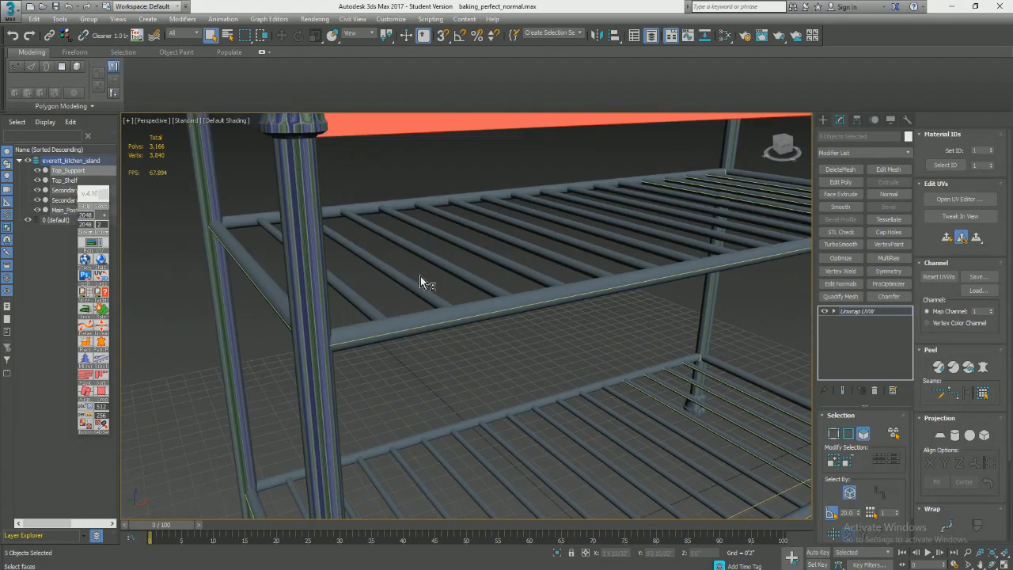
scroll(502, 309, "down", 3)
left_click(93, 244)
left_click(353, 52)
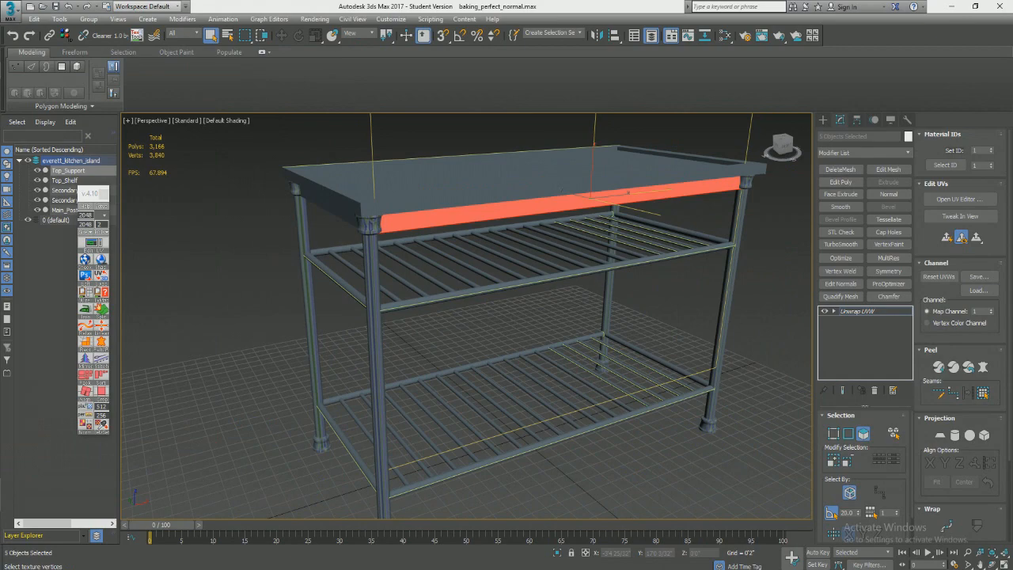
Select all UV faces of the five island parts and remap them.
key("ctrl+a")
middle_click_drag(373, 320, 420, 323, "alt")
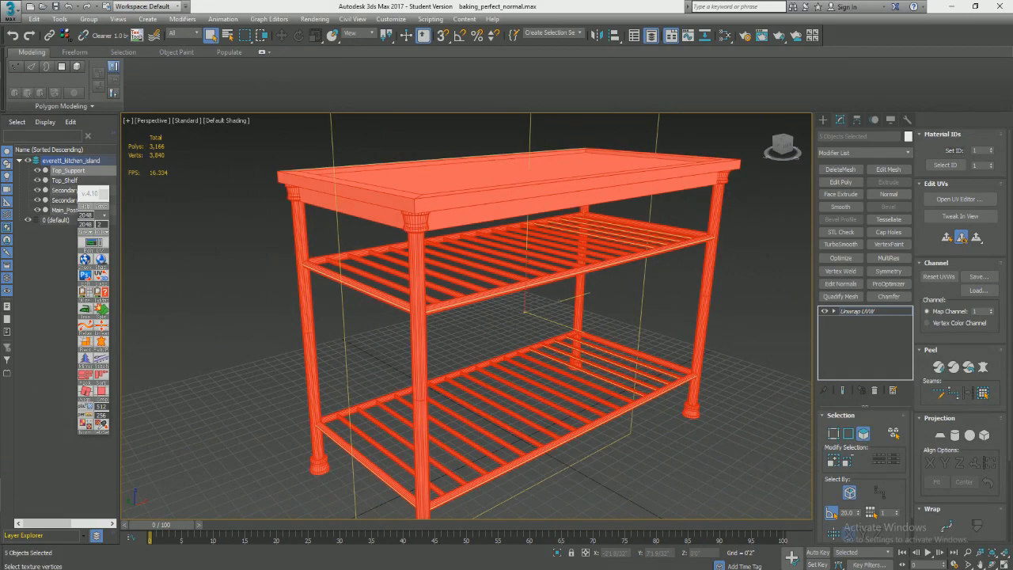
left_click(470, 209)
left_click(412, 179)
Isolate Top_Shelf and display it with edged faces for UV face editing.
middle_click_drag(388, 214, 318, 353, "alt")
key("3")
left_click(318, 353)
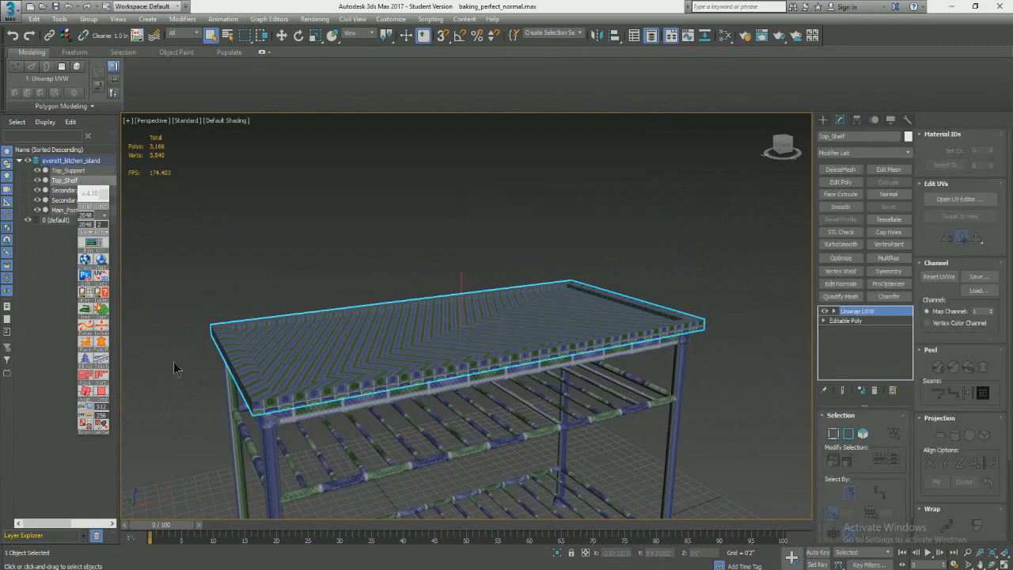
key("alt+q")
key("3")
scroll(445, 342, "up", 3)
key("ctrl+a")
key("F4")
middle_click_drag(445, 342, 356, 396, "alt")
Remap all of Top_Shelf's UV faces and check the face selection on its top rim and outer sides.
left_click(499, 398)
key("ctrl+a")
left_click(947, 237)
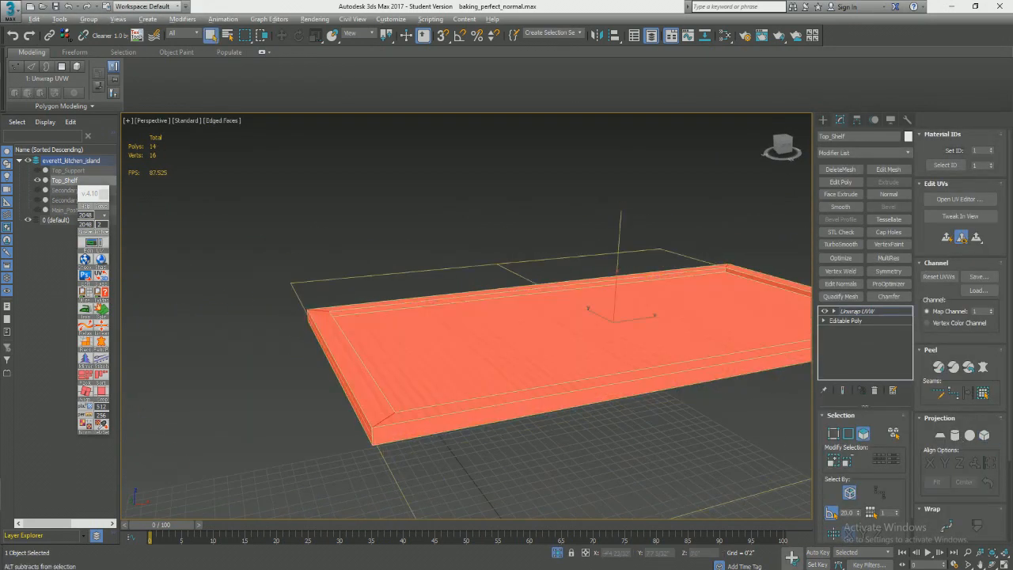
left_click(483, 218)
left_click(412, 349)
left_click(396, 417)
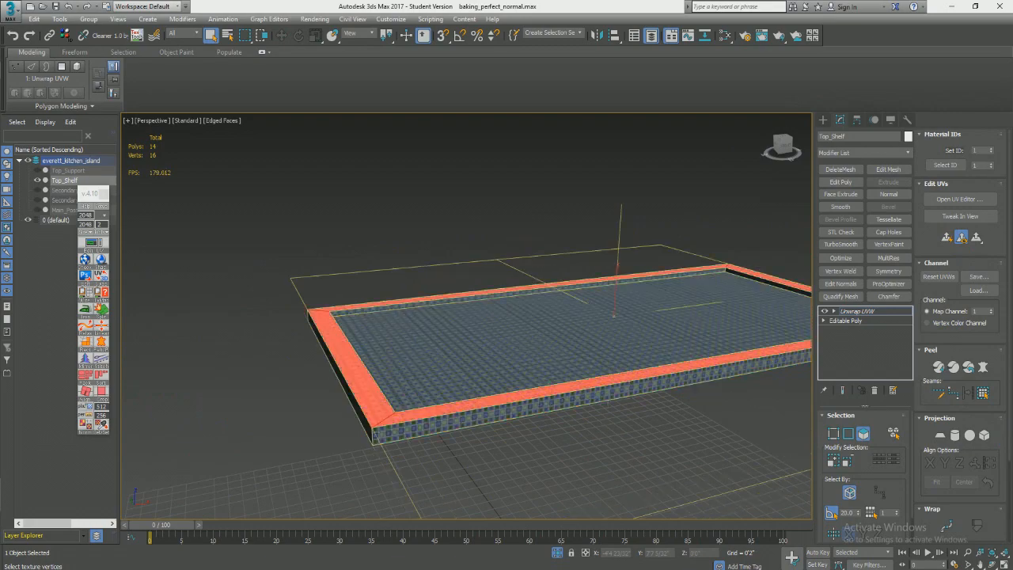
left_click(396, 433)
scroll(402, 326, "up", 4)
left_click(404, 217)
Select UV edges around Top_Shelf's rim and outer sides.
middle_click_drag(403, 317, 455, 273, "alt")
left_click(546, 368)
left_click(758, 342)
scroll(546, 341, "down", 4)
middle_click_drag(547, 341, 538, 372, "alt")
left_click(430, 373)
left_click(527, 312)
left_click(633, 369)
left_click(705, 306)
left_click(634, 368)
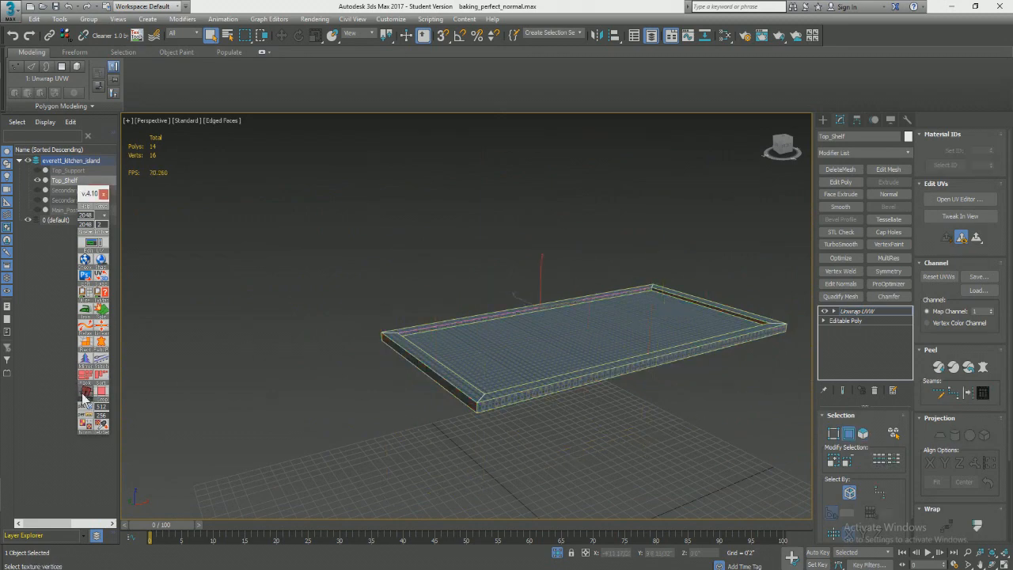
Return to UV face selection on Top_Shelf and select all of its faces.
key("3")
key("2")
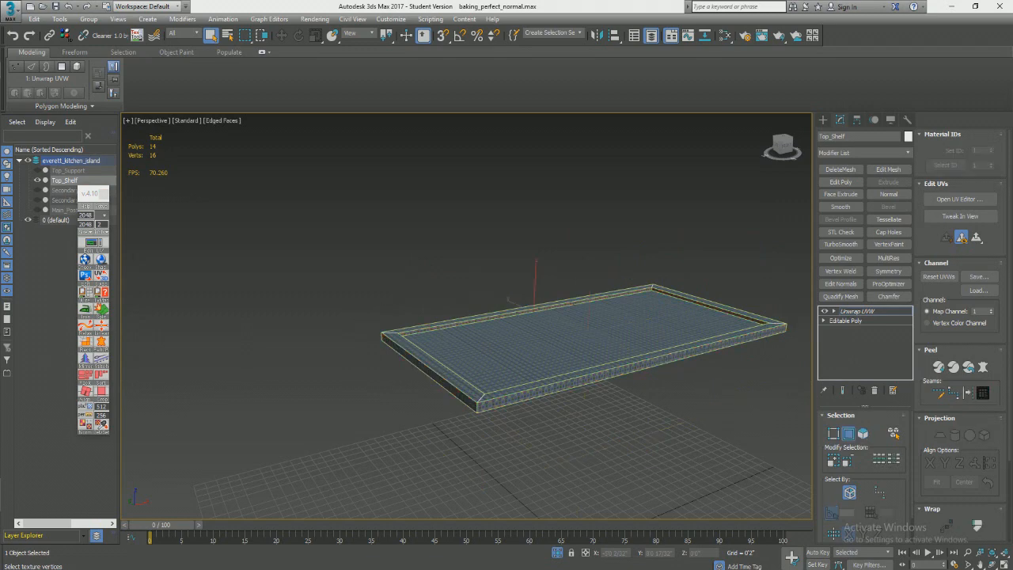
key("1")
key("3")
key("ctrl+a")
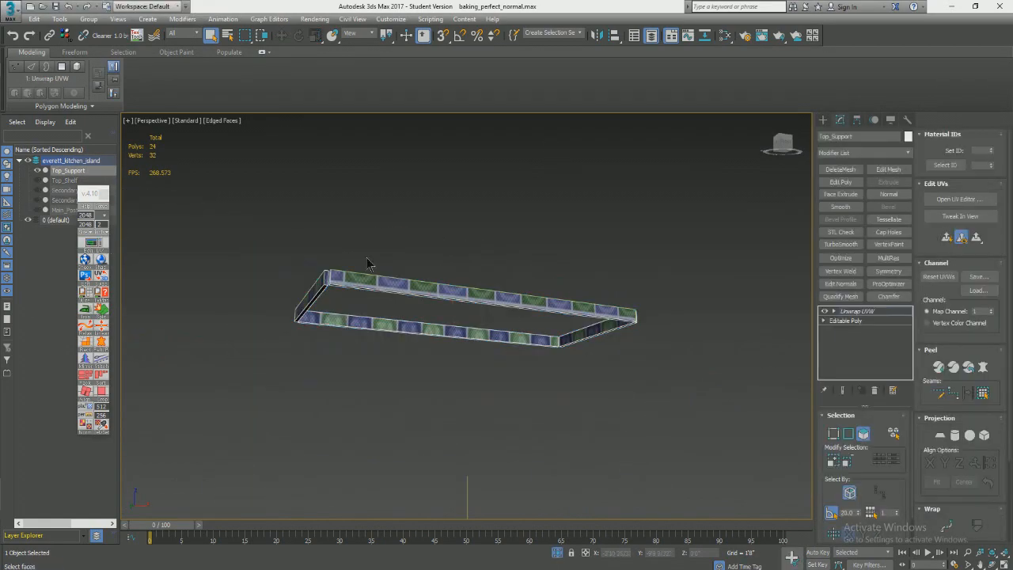
Select all UV faces of the isolated Top_Support and remap them.
middle_click_drag(367, 258, 385, 364, "alt")
scroll(385, 364, "up", 4)
key("ctrl+a")
left_click(101, 342)
scroll(290, 317, "up", 3)
Select UV edges along Top_Support's side and return to selecting all its UV faces.
left_click(312, 247)
left_click(309, 333)
left_click(411, 475)
left_click(194, 400)
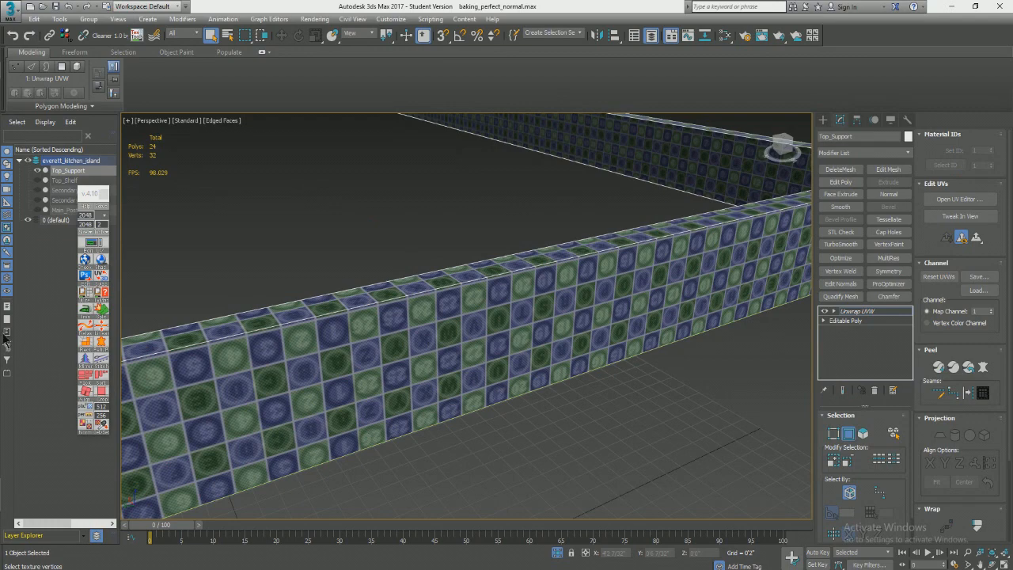
key("3")
Isolate Main_Post and move its Unwrap UVW modifier below the two Mirror modifiers.
scroll(409, 315, "down", 5)
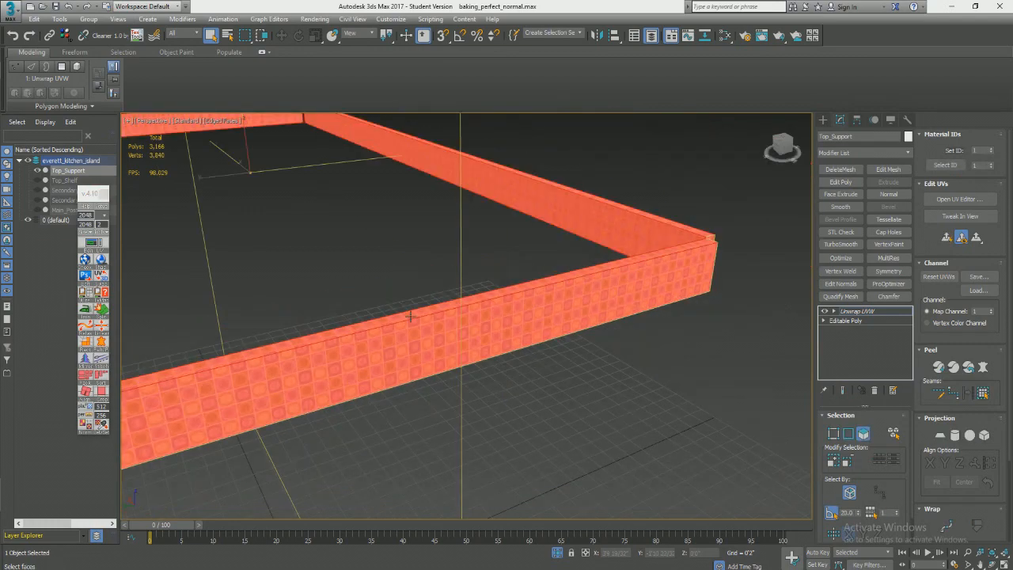
middle_click_drag(409, 315, 514, 335)
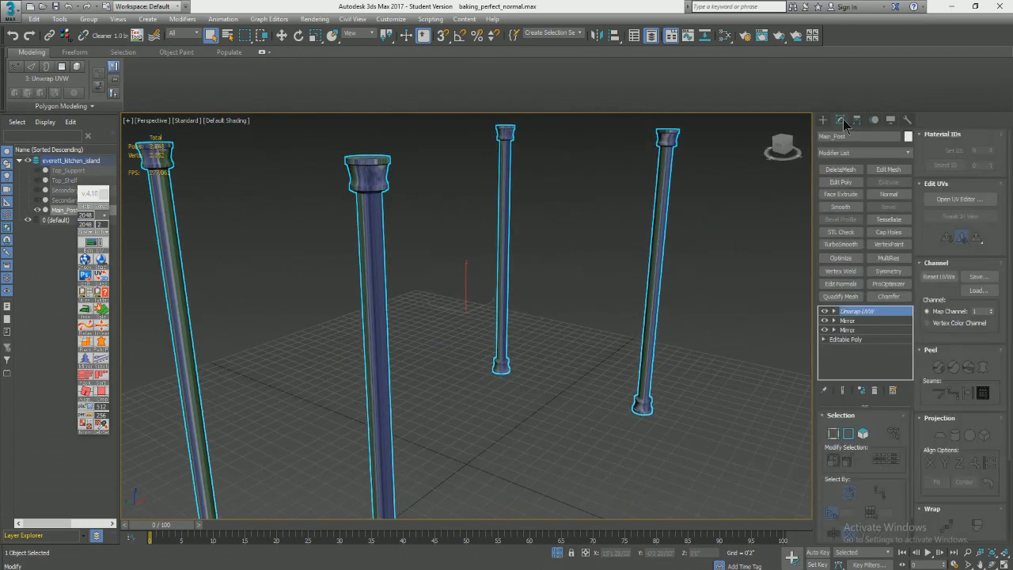
left_click_drag(858, 311, 869, 334)
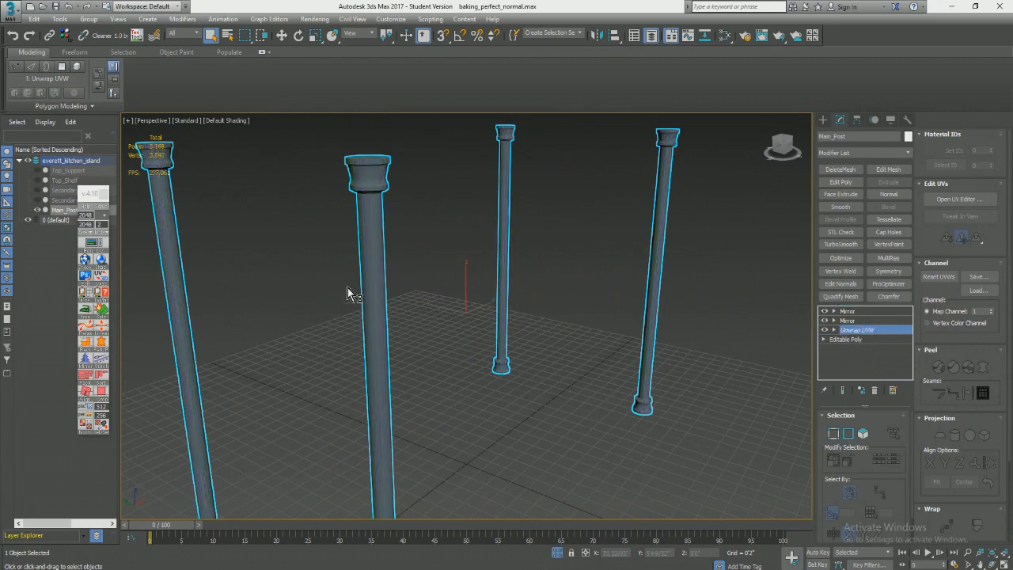
Examine Main_Post's edges and mesh in wireframe and shaded display at the Unwrap UVW level.
key("2")
middle_click_drag(348, 288, 648, 320, "alt")
middle_click_drag(343, 192, 681, 229, "alt")
middle_click_drag(345, 228, 452, 280, "alt")
key("F3")
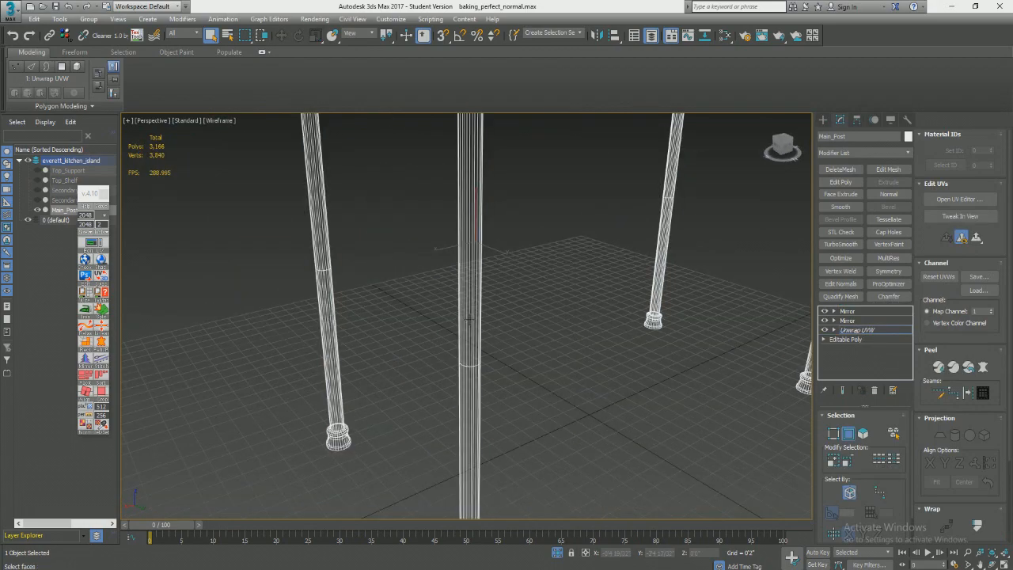
key("Down")
scroll(475, 358, "up", 3)
left_click(857, 329)
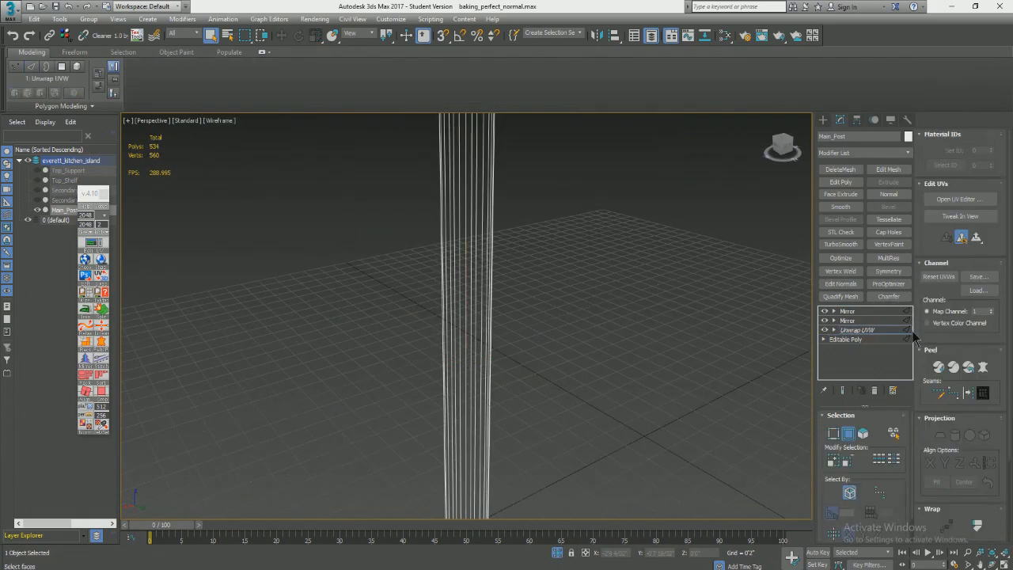
key("F3")
middle_click_drag(475, 268, 432, 317)
key("F3")
mouse_move(430, 188)
middle_mouse_down()
mouse_move(473, 294)
mouse_move(464, 269)
middle_mouse_up()
key("F3")
left_click(93, 244)
scroll(978, 473, "down", 5)
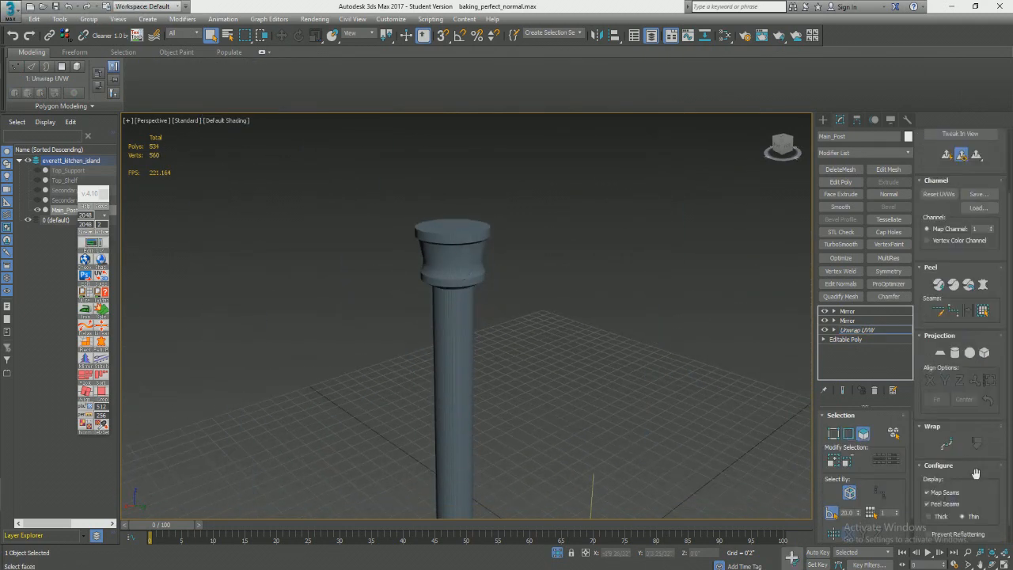
Select all UV faces of Main_Post and end the isolation to bring back the other island parts.
left_click(457, 247)
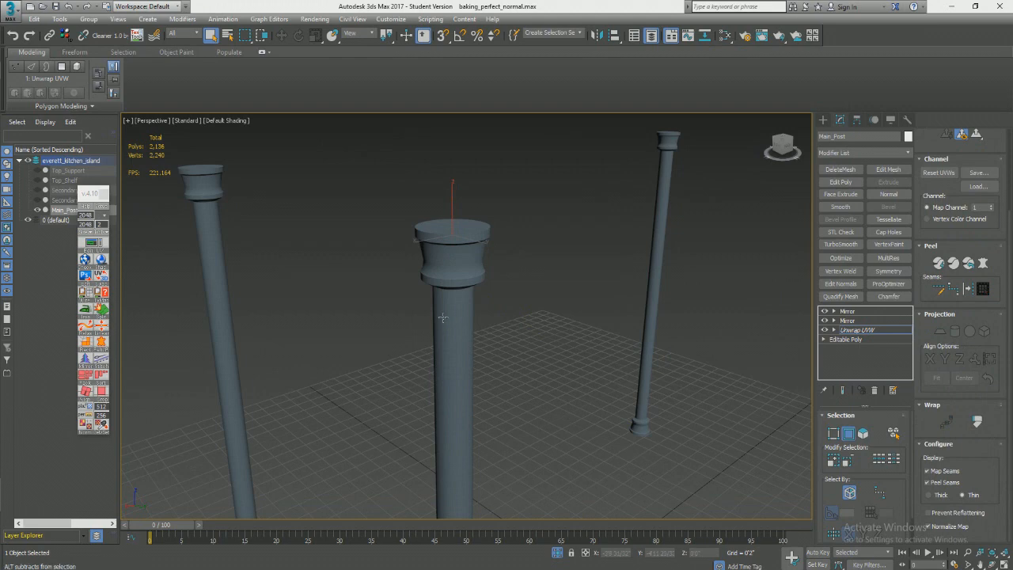
key("3")
key("ctrl+a")
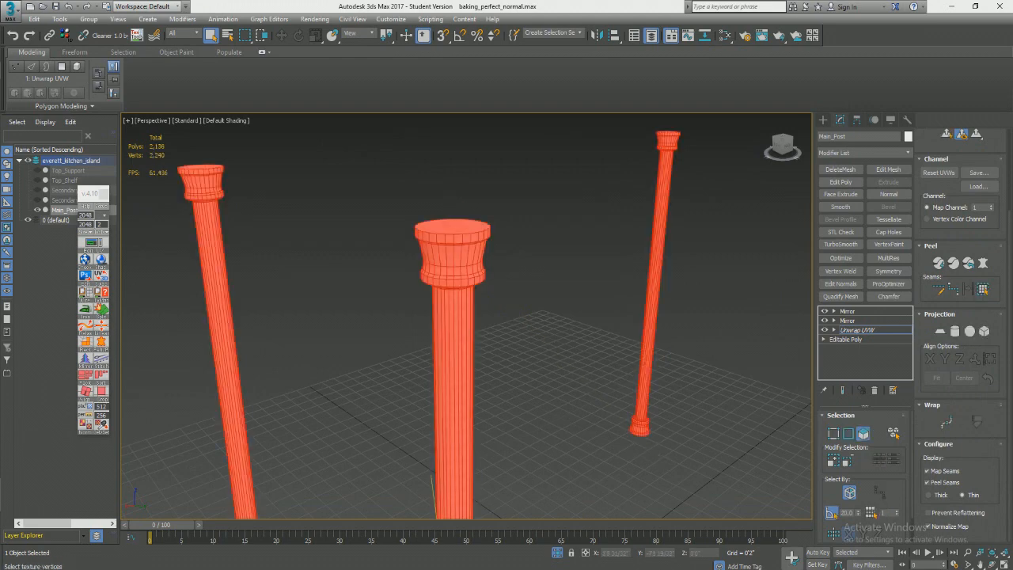
middle_click_drag(543, 324, 365, 326, "alt")
key("alt+q")
key("alt+q")
key("alt+q")
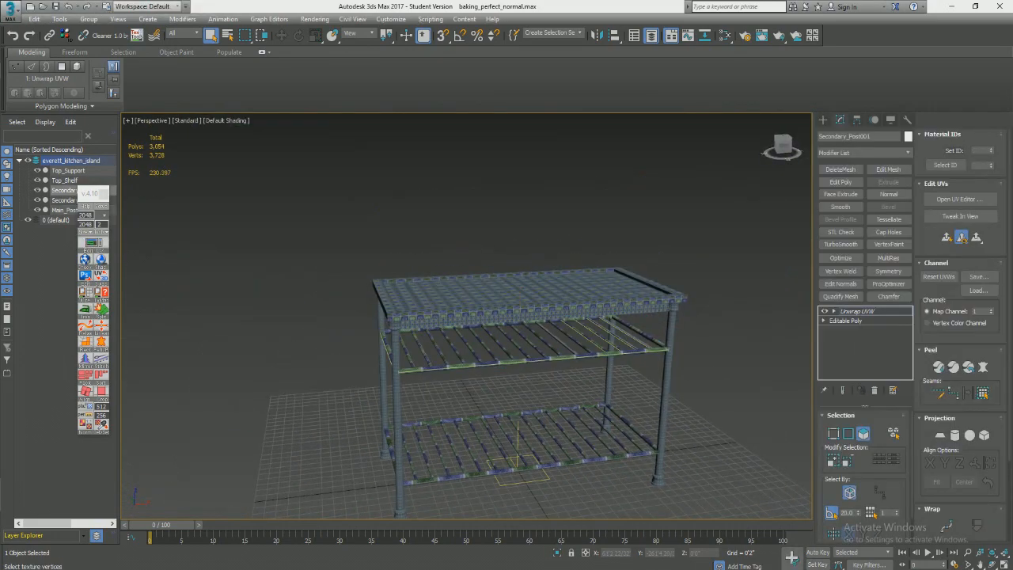
Pick Secondary_Post, the lower slatted shelf, and select all of its UV faces.
scroll(377, 372, "up", 3)
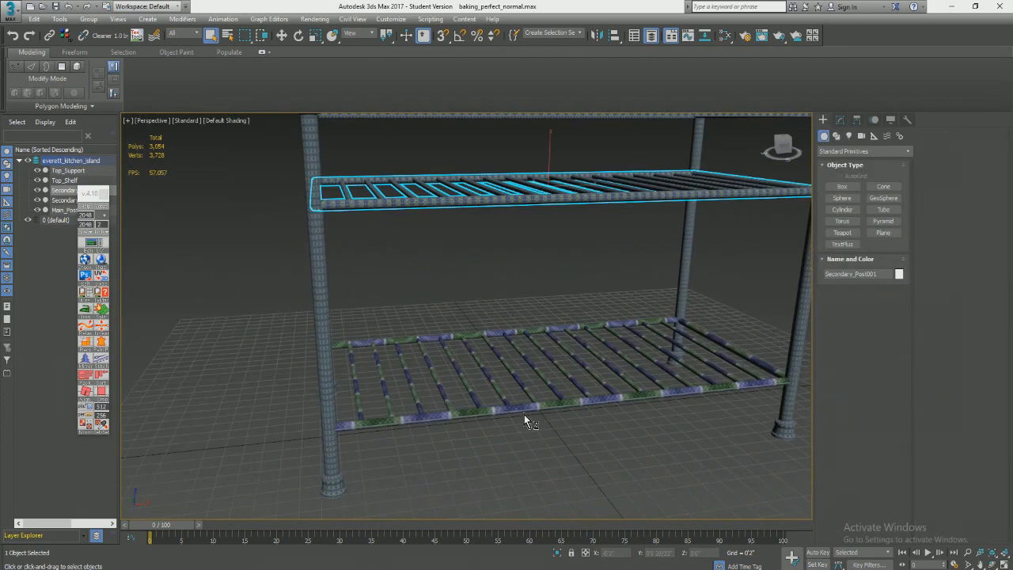
left_click(484, 448)
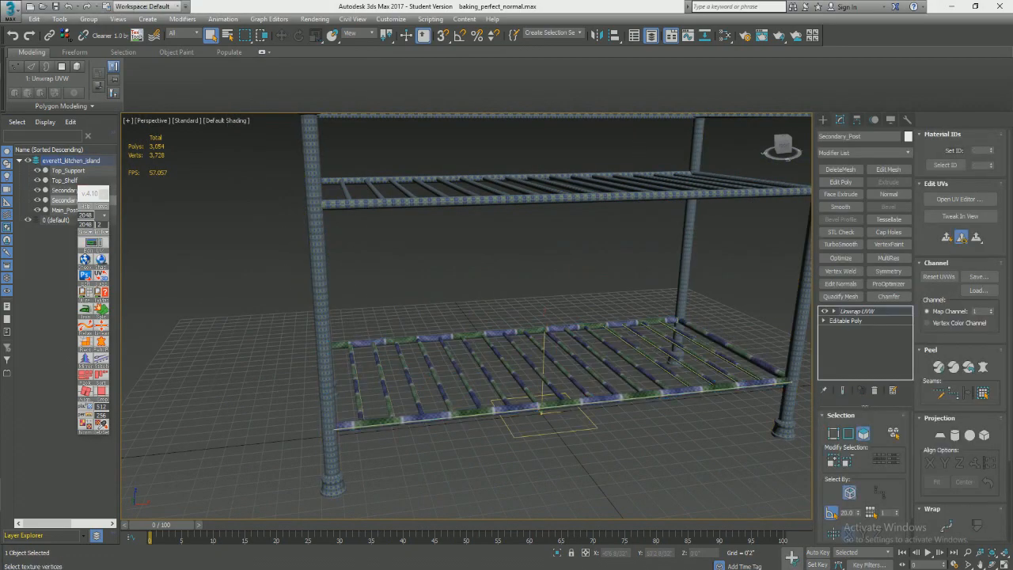
key("ctrl+a")
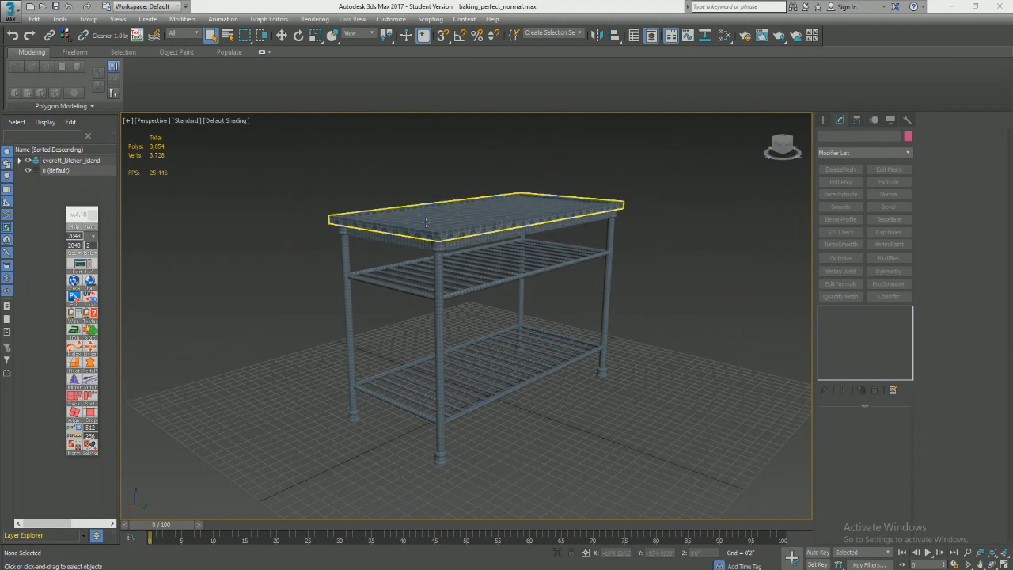
Examine the checker pattern on the tabletop, shelves and posts for even scale and distortion.
middle_click_drag(491, 237, 564, 220, "alt")
mouse_move(387, 200)
middle_mouse_down("alt")
mouse_move(437, 203)
mouse_move(387, 203)
middle_mouse_up("alt")
scroll(388, 202, "up", 6)
middle_click_drag(327, 229, 541, 354, "alt")
scroll(502, 222, "down", 4)
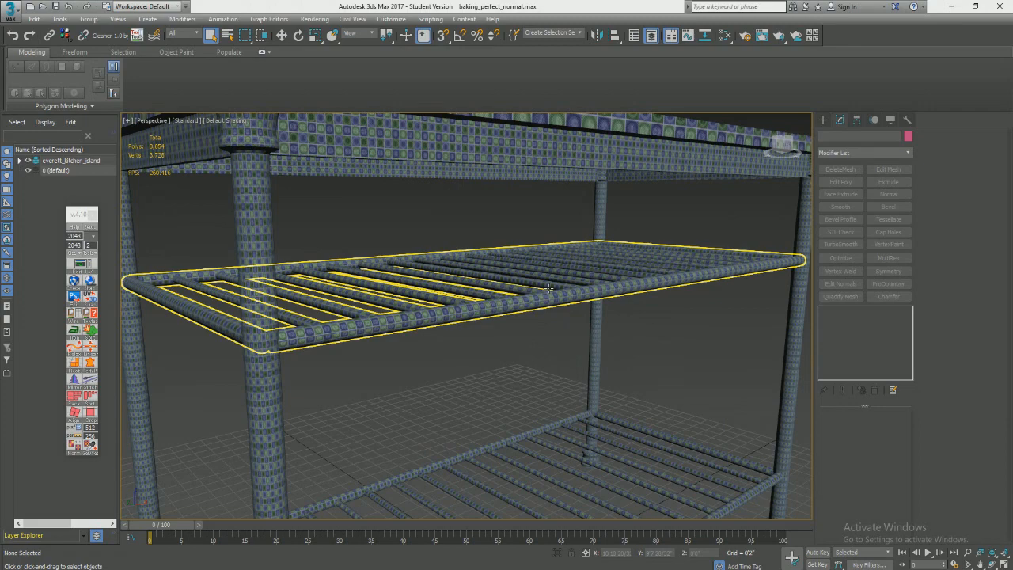
scroll(548, 288, "down", 5)
scroll(549, 288, "up", 3)
middle_click_drag(549, 288, 486, 270, "alt")
scroll(510, 333, "down", 2)
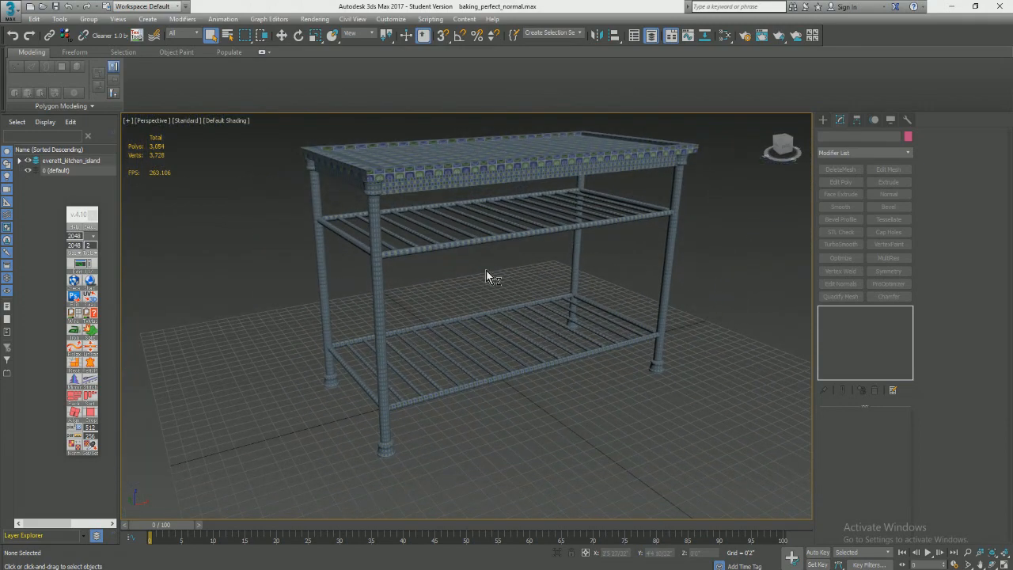
middle_click_drag(486, 270, 464, 256, "alt")
Select all five island parts and open their shared UVs in a maximized Edit UVWs window.
left_click_drag(785, 539, 784, 535)
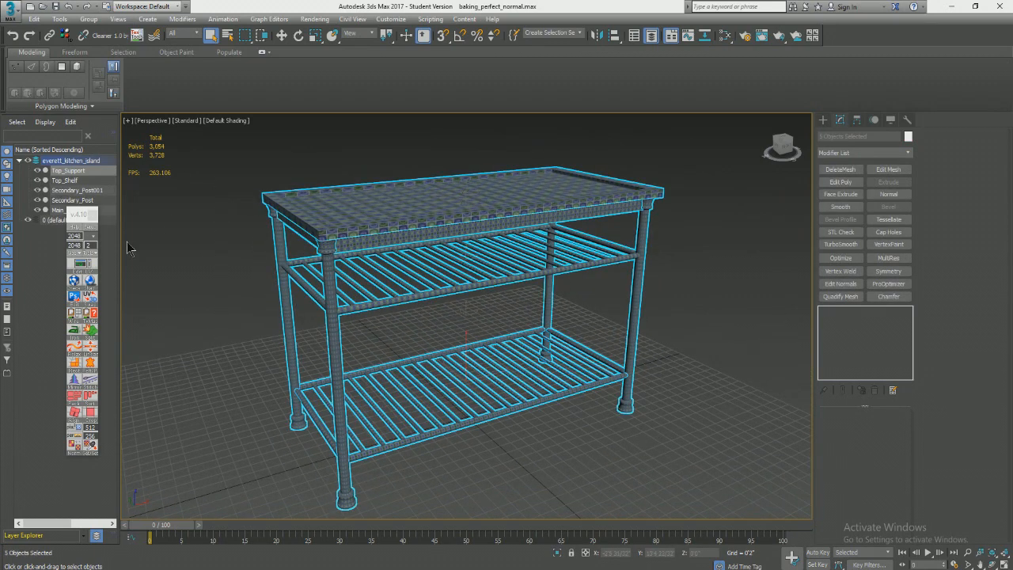
left_click(90, 269)
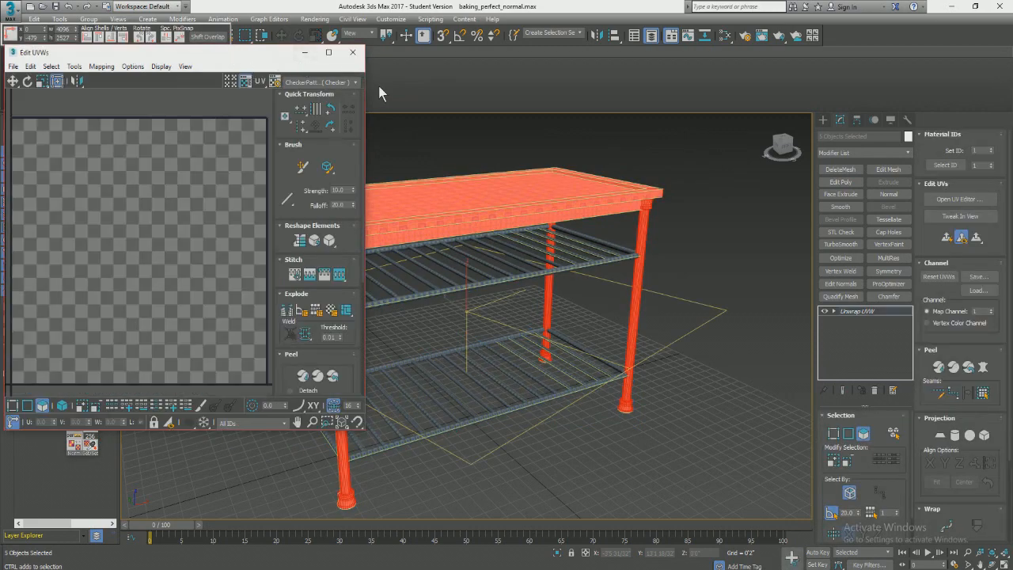
left_click_drag(218, 62, 504, 111)
left_click(558, 106)
scroll(559, 204, "down", 5)
scroll(570, 165, "up", 3)
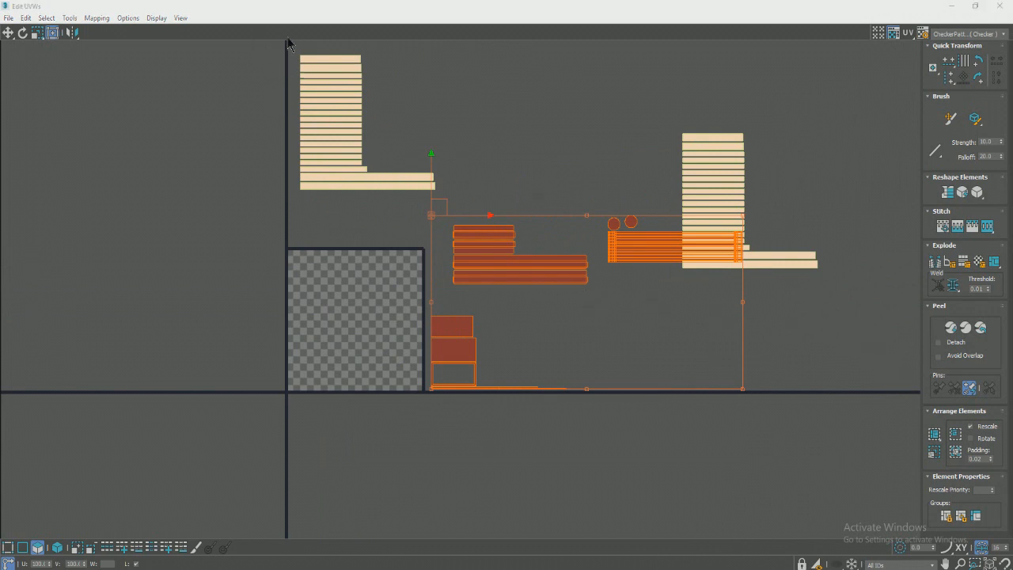
Select all UV shells and pack them Non-Convex with 0.001 padding, Normalize Clusters and Rescale Clusters enabled.
left_click_drag(285, 54, 858, 457)
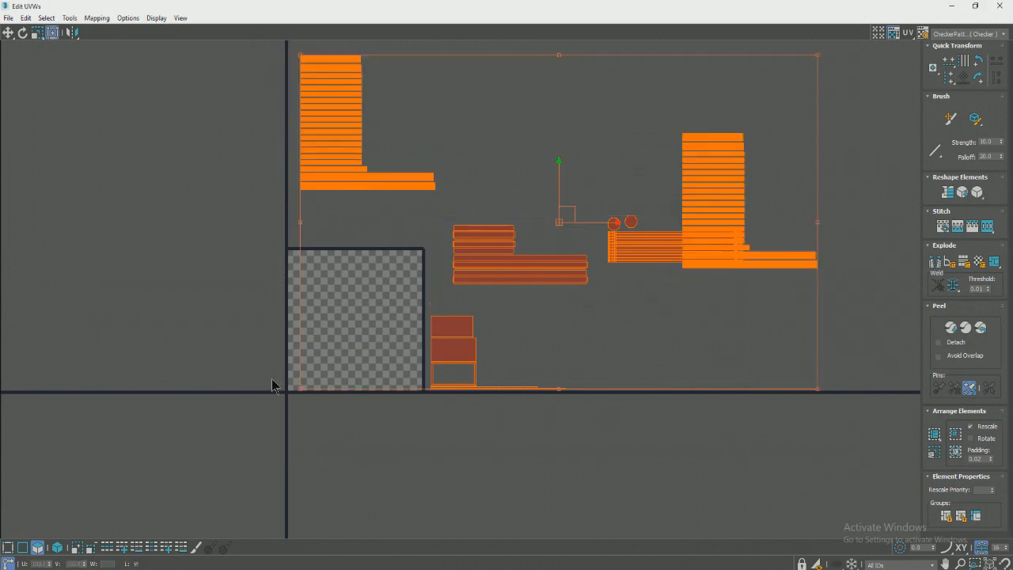
scroll(290, 391, "up", 3)
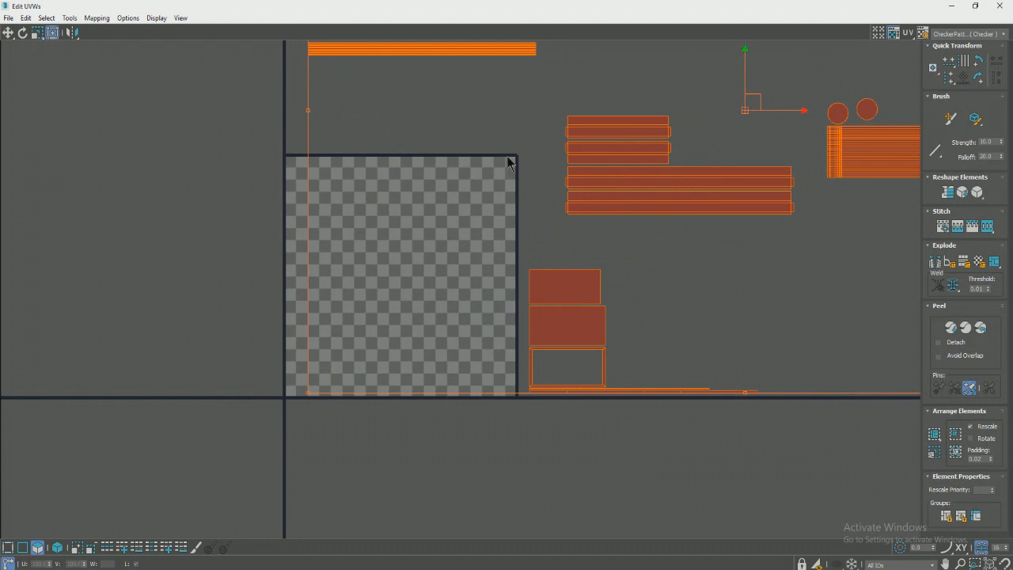
middle_click_drag(423, 230, 500, 260)
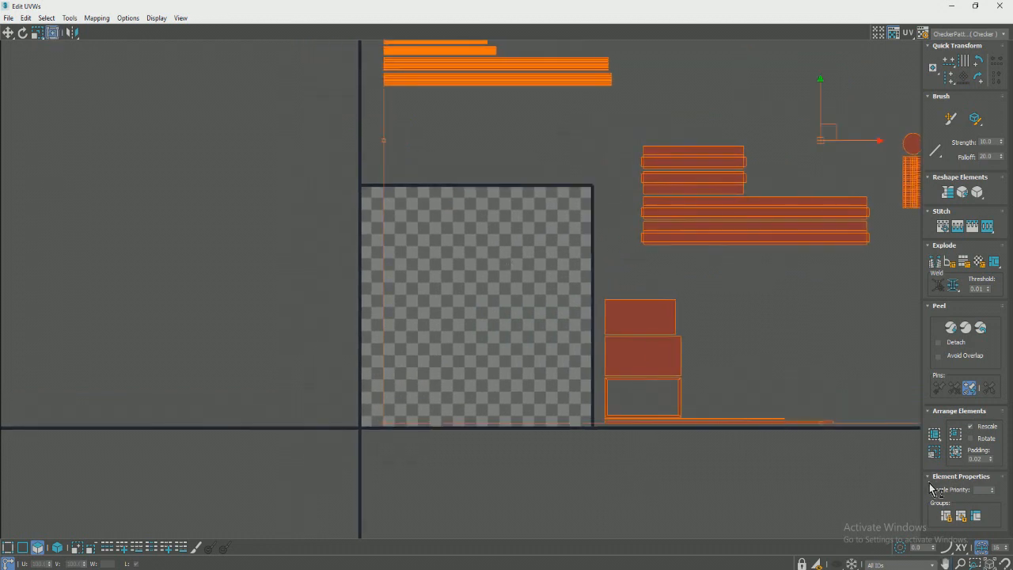
left_click(935, 437)
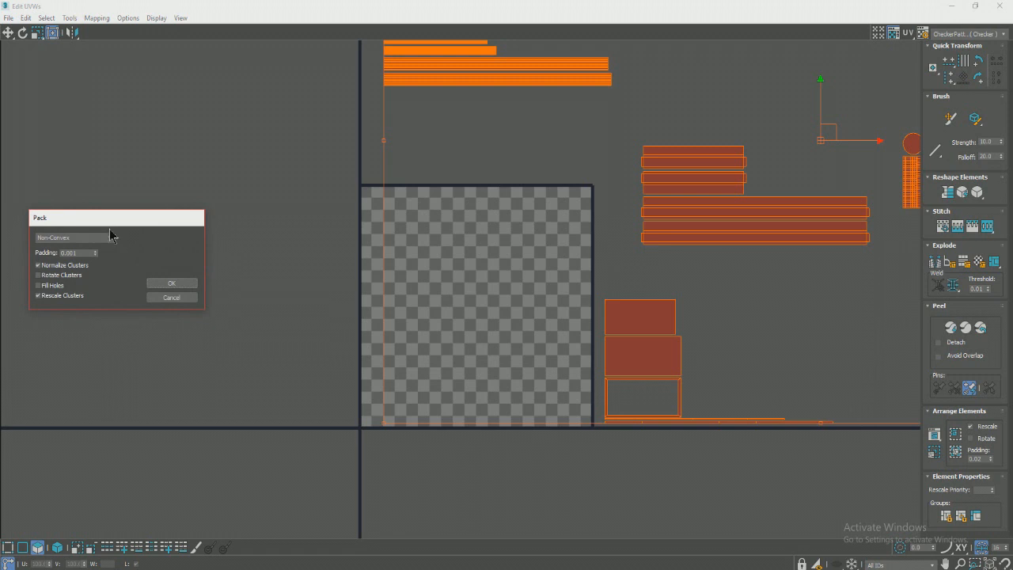
left_click(171, 283)
Examine the gaps between the packed UV shells up close and across the whole layout.
scroll(390, 287, "up", 5)
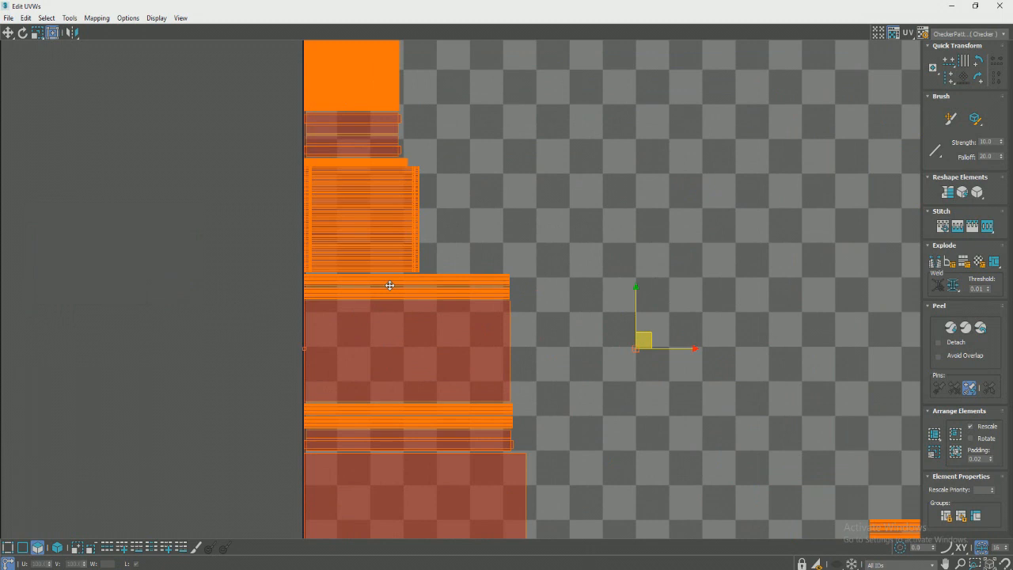
scroll(374, 172, "up", 2)
scroll(269, 360, "up", 4)
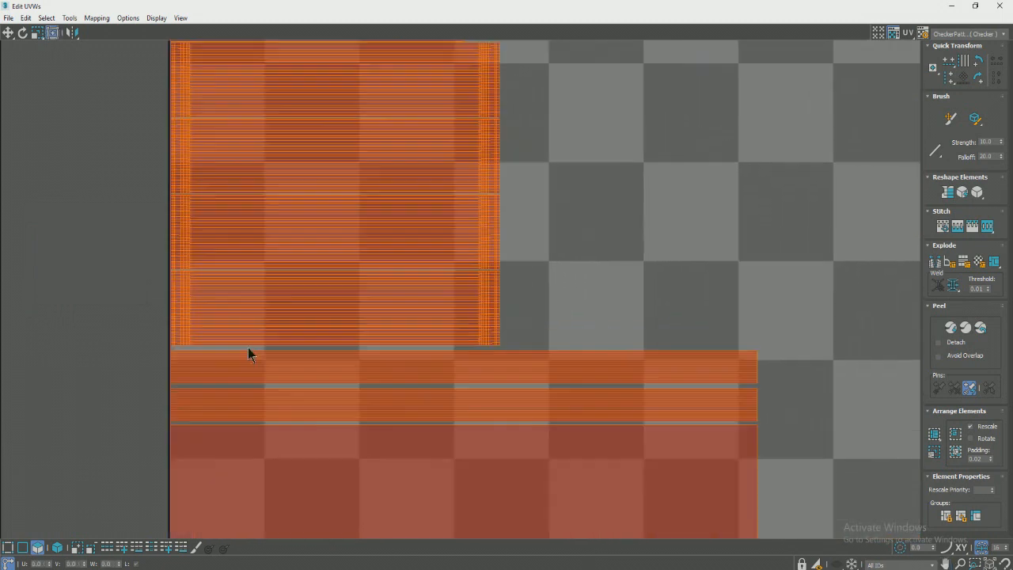
left_click(101, 346)
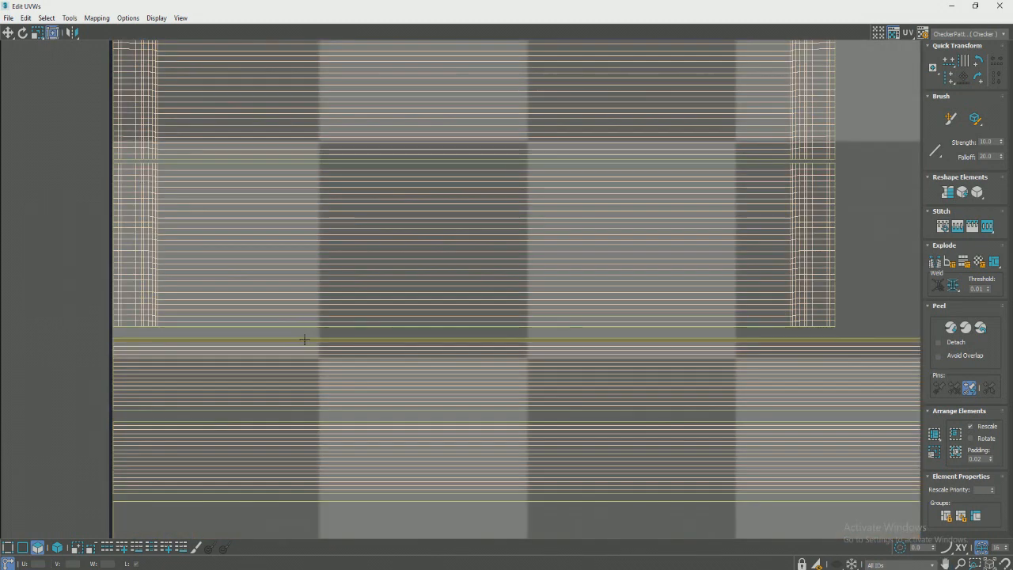
scroll(305, 335, "down", 6)
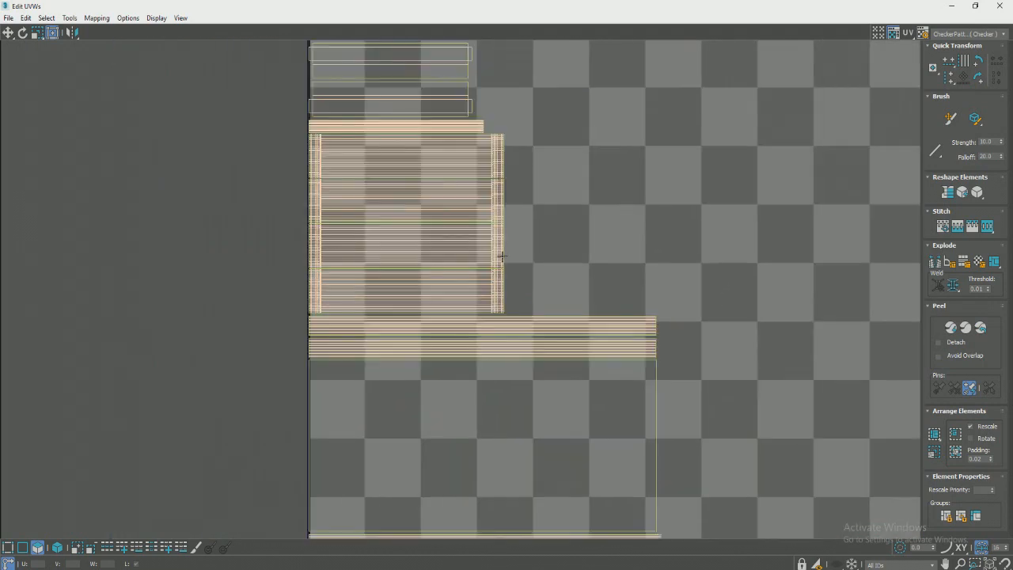
middle_click_drag(501, 256, 463, 298)
scroll(413, 184, "up", 9)
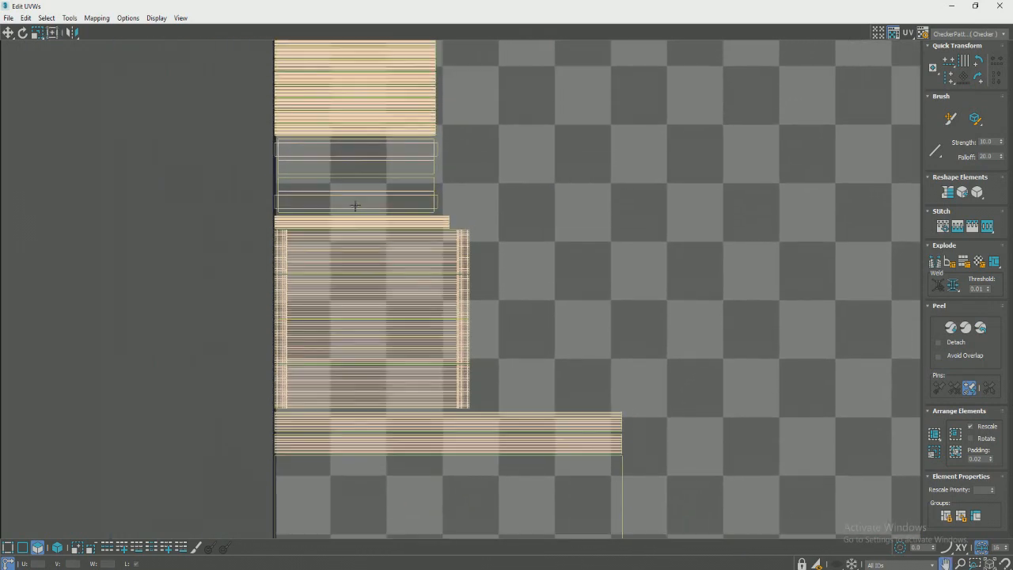
scroll(256, 252, "down", 2)
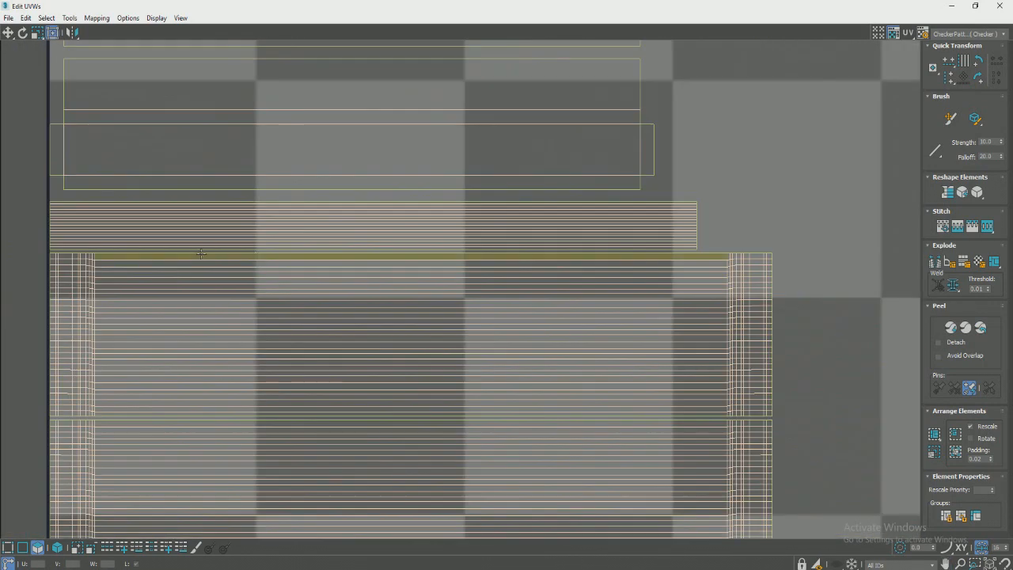
scroll(150, 252, "up", 3)
middle_click_drag(39, 254, 323, 262)
scroll(237, 266, "up", 2)
scroll(236, 265, "down", 3)
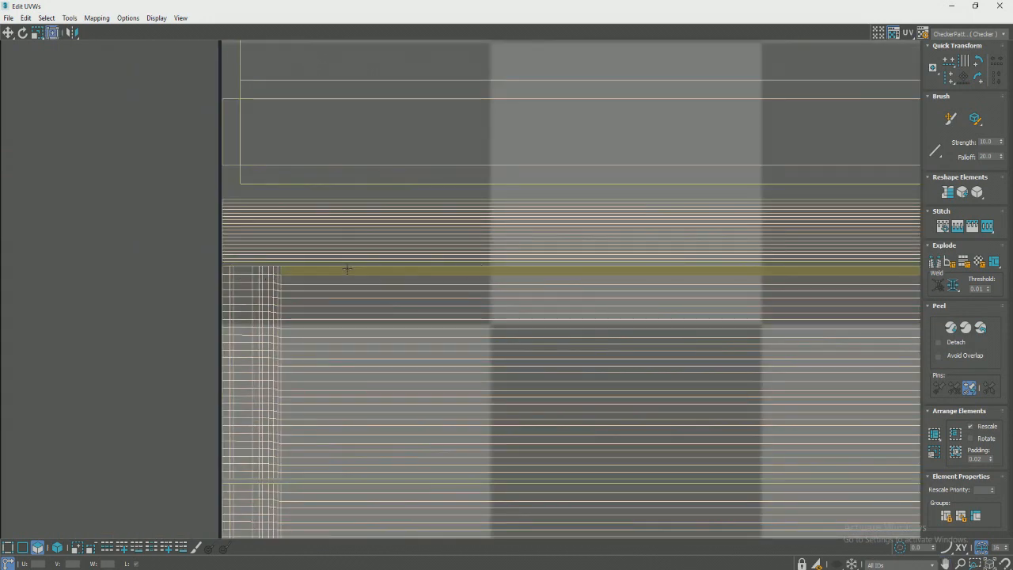
scroll(346, 267, "down", 3)
scroll(443, 248, "down", 2)
scroll(472, 269, "down", 4)
scroll(498, 272, "down", 3)
middle_click_drag(518, 272, 396, 237)
scroll(396, 237, "up", 2)
Select all UV shells and repack them with a padding of 0.01.
left_click_drag(224, 152, 633, 486)
key("ctrl+a")
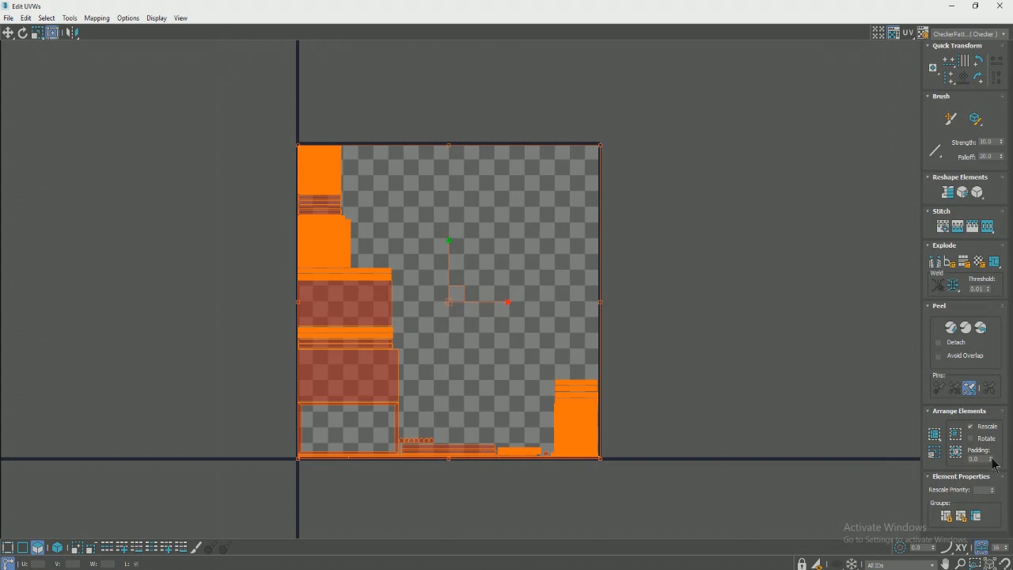
left_click(957, 453)
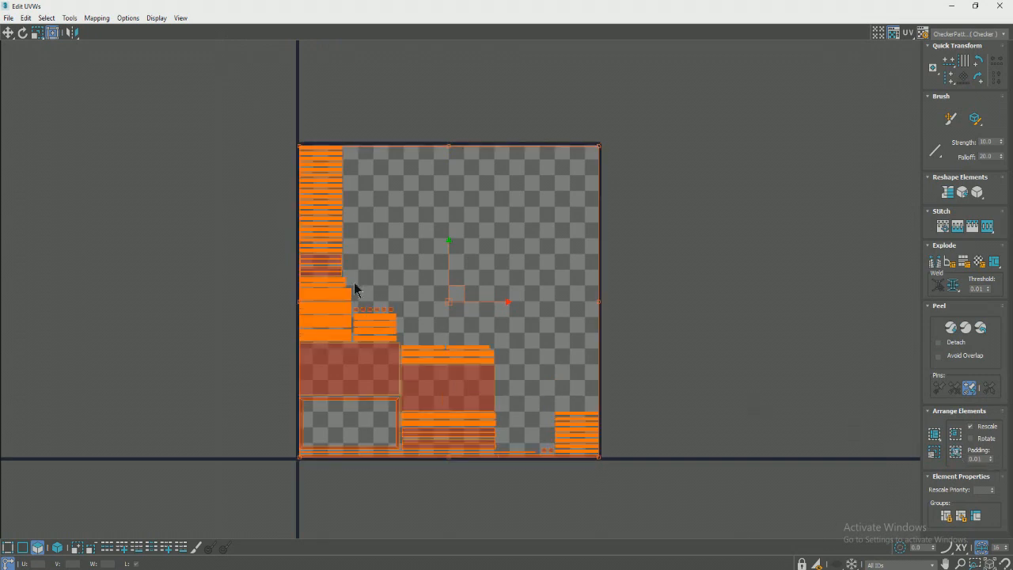
Examine the repacked UV layout for shell spacing and unused space in the UV square.
scroll(355, 290, "up", 10)
scroll(410, 266, "down", 10)
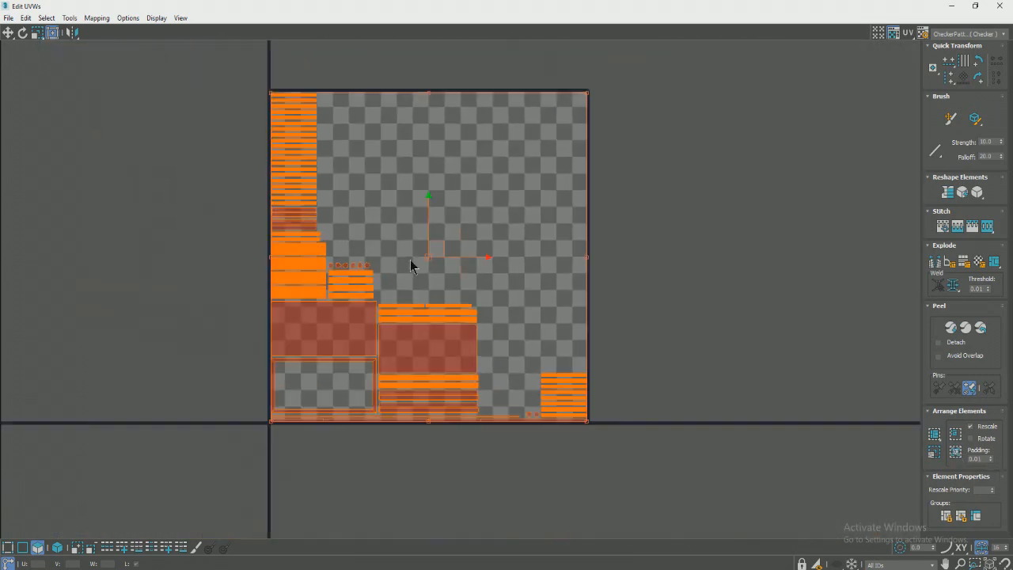
middle_click_drag(445, 304, 451, 252)
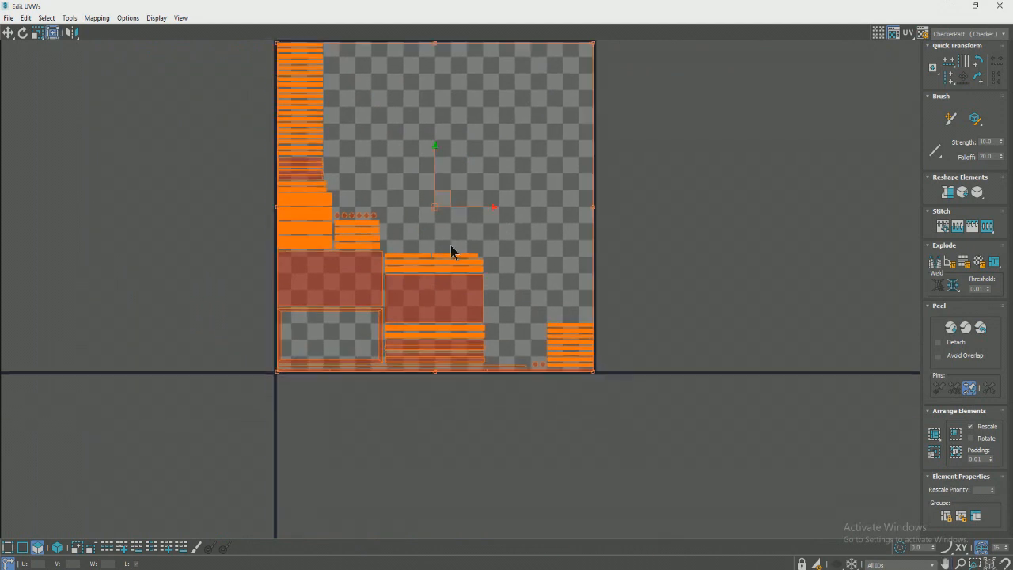
scroll(356, 212, "up", 2)
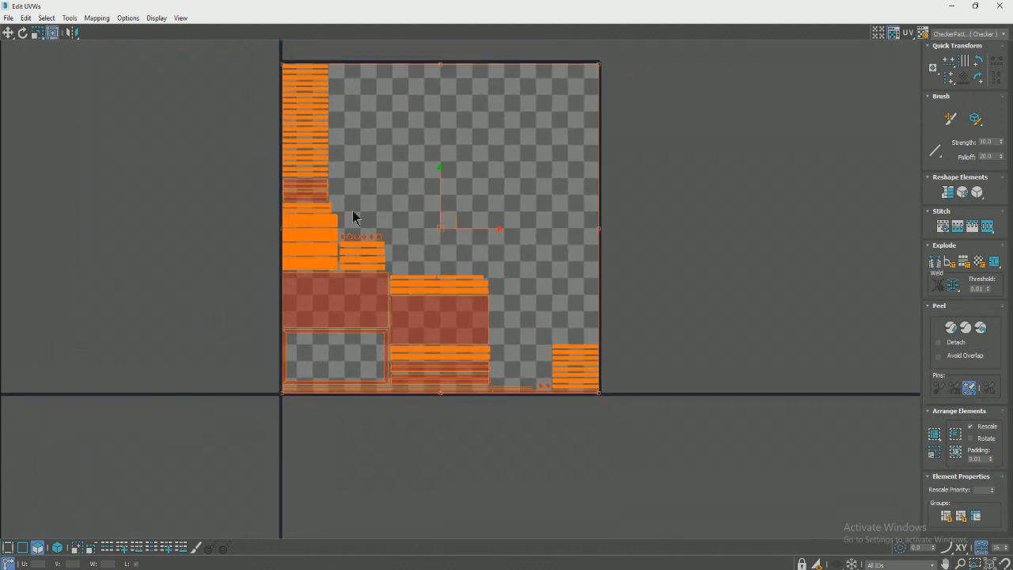
scroll(372, 225, "up", 2)
scroll(392, 207, "down", 7)
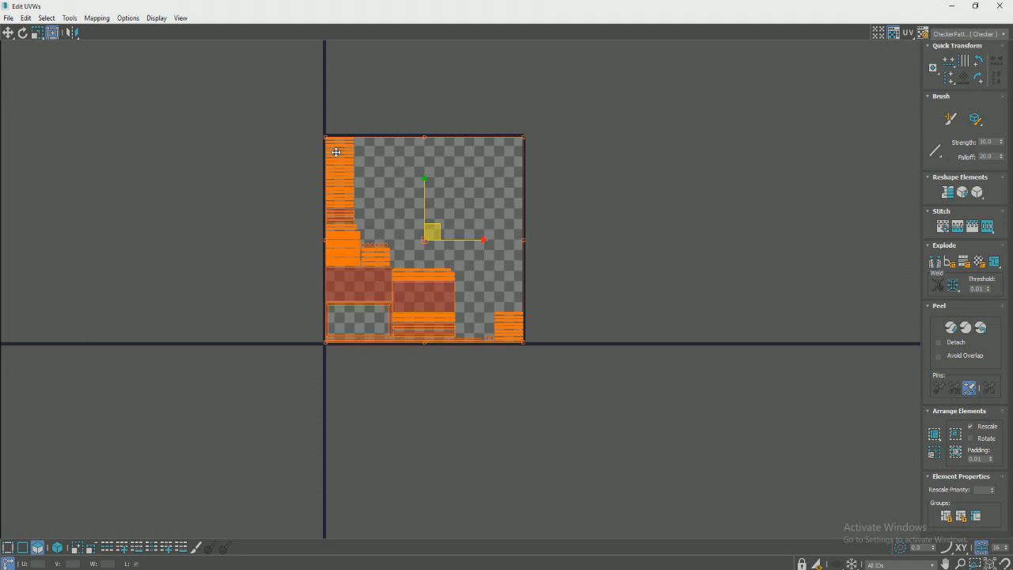
scroll(398, 251, "up", 5)
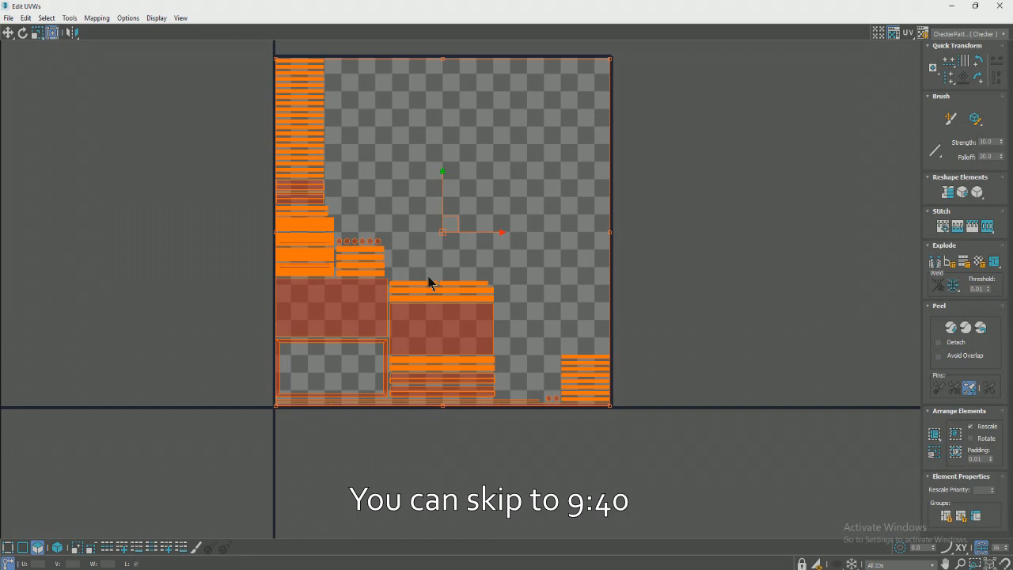
Select the two large solid rectangular shells and move them into the empty upper-right area of the UV square.
left_click(482, 246)
scroll(379, 274, "up", 6)
scroll(399, 311, "down", 3)
middle_click_drag(306, 382, 272, 333)
left_click(272, 332)
left_click(428, 361, "ctrl")
left_click_drag(271, 345, 573, 103)
middle_click_drag(446, 240, 373, 384)
Enlarge the two large rectangular shells and place them one above the other in the UV square's upper-right corner.
left_click_drag(518, 220, 504, 181)
left_click_drag(653, 272, 536, 258)
scroll(500, 363, "down", 2)
key("r")
key("w")
left_click_drag(514, 218, 489, 248)
left_click_drag(530, 303, 532, 304)
Select the tall column of strip shells along the UV square's left edge and scale it up.
scroll(530, 305, "up", 2)
middle_click_drag(169, 264, 245, 272)
left_click_drag(167, 147, 314, 374)
left_click(195, 63)
left_click_drag(195, 64, 340, 372)
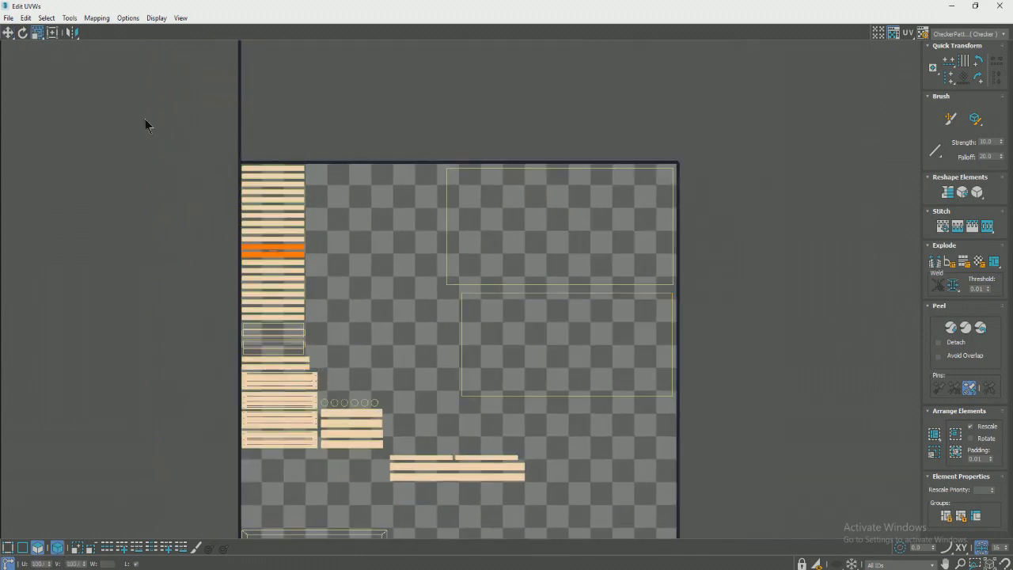
left_click_drag(146, 121, 340, 371)
key("r")
left_click_drag(297, 305, 348, 265)
scroll(349, 265, "down", 2)
middle_click_drag(348, 265, 329, 216)
left_click_drag(291, 276, 293, 302)
scroll(335, 243, "up", 2)
Move the enlarged strip column aside and shift the four post shells to the right edge of the UV square.
key("w")
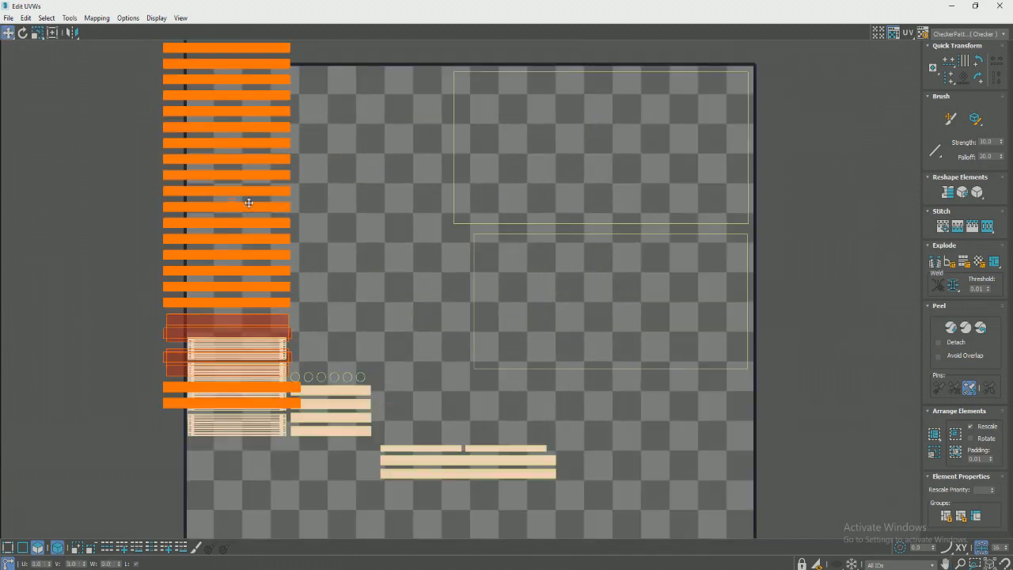
left_click_drag(276, 226, 107, 194)
left_click_drag(167, 320, 261, 478)
left_click_drag(248, 353, 710, 389)
Move the long horizontal strips and the short strips with their circular caps below the large rectangles.
left_click_drag(431, 497, 633, 360)
middle_click_drag(633, 360, 614, 292)
left_click_drag(254, 287, 341, 379)
left_click_drag(277, 341, 542, 389)
scroll(539, 388, "down", 2)
middle_click_drag(539, 388, 529, 442)
Place the enlarged strip column inside the UV square, directly left of the two large rectangles.
left_click_drag(158, 126, 297, 420)
left_click_drag(239, 312, 425, 378)
middle_click_drag(425, 378, 379, 261)
scroll(372, 301, "up", 2)
Move the lower horizontal and thin strips outside the UV square and enlarge the rectangular frame shell near its bottom edge.
left_click(358, 408)
left_click_drag(358, 410, 290, 353)
scroll(499, 476, "down", 2)
left_click_drag(526, 496, 166, 238)
scroll(413, 381, "up", 2)
left_click_drag(328, 395, 466, 402)
key("r")
left_click_drag(486, 431, 535, 442)
Enlarge the four post shells and place them between the large rectangles and the strip stack near the square's lower right corner.
left_click_drag(592, 440, 667, 467)
key("r")
key("w")
left_click_drag(670, 482, 648, 468)
left_click_drag(654, 383, 630, 295)
key("r")
left_click_drag(556, 380, 510, 301)
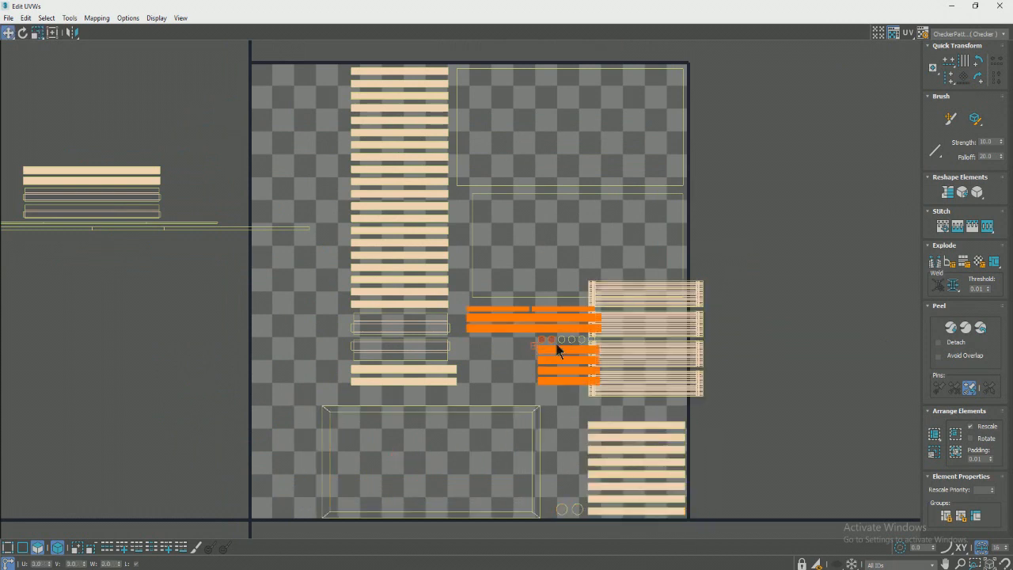
Move the small strips with their circular caps and one post shell into the rectangular frame, and stack the other three posts along the right edge.
left_click_drag(555, 352, 477, 463)
left_click(584, 352)
middle_click_drag(582, 351, 582, 369)
left_click(643, 344)
left_click_drag(654, 400, 635, 416)
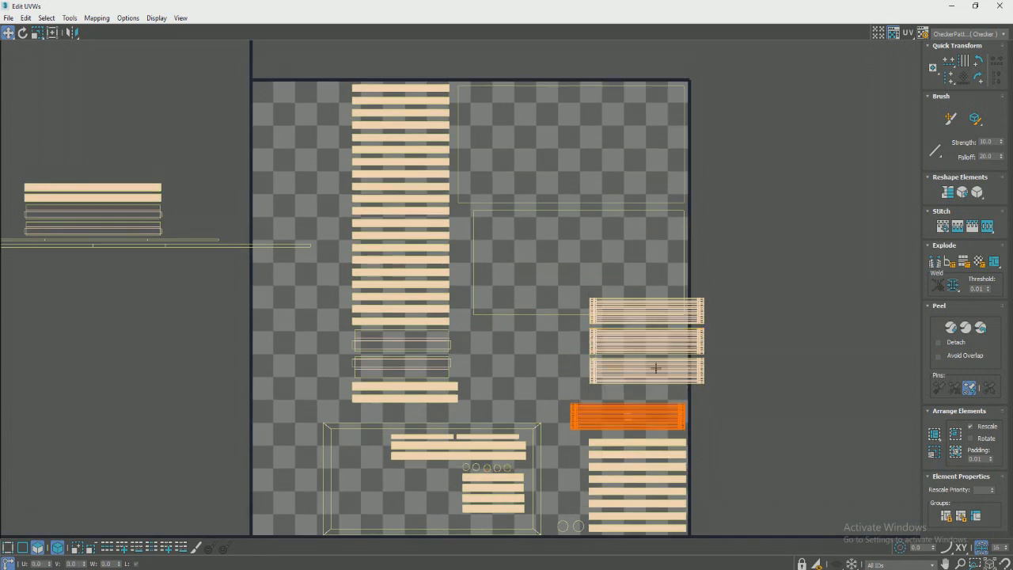
left_click_drag(656, 368, 637, 384)
left_click_drag(660, 341, 642, 349)
key("ctrl+z")
left_click_drag(673, 309, 436, 498)
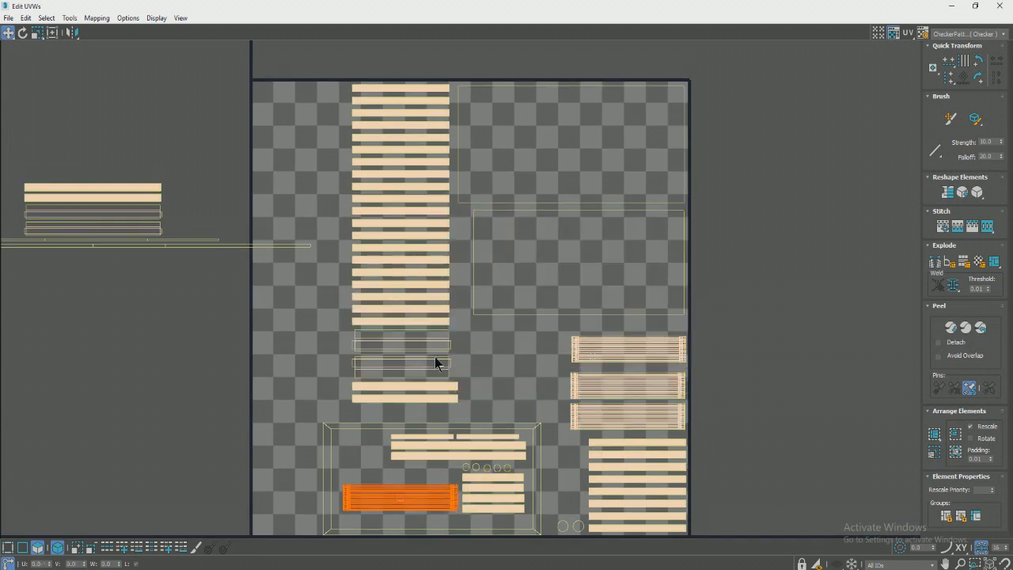
Enlarge the strips and outlined shells lying outside the UV square and move them toward its interior.
scroll(436, 362, "down", 1)
left_click_drag(238, 211, 191, 258)
key("r")
left_click_drag(102, 209, 167, 263)
left_click_drag(180, 259, 480, 400)
key("w")
scroll(480, 400, "up", 1)
scroll(494, 388, "down", 2)
key("r")
left_click_drag(297, 260, 330, 285)
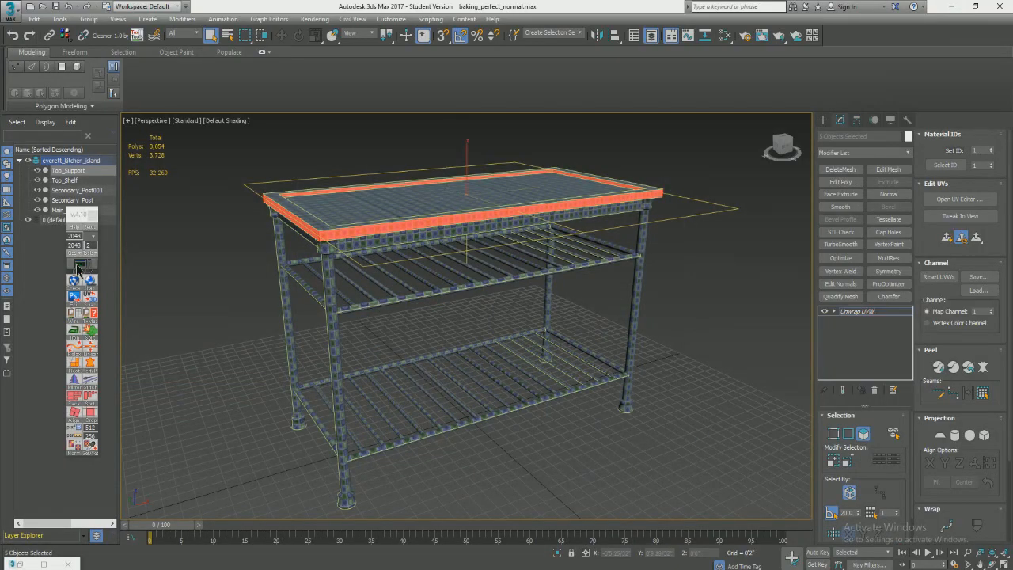
Rotate the long shells outside the UV square upright and bring them to its left side.
left_click(77, 268)
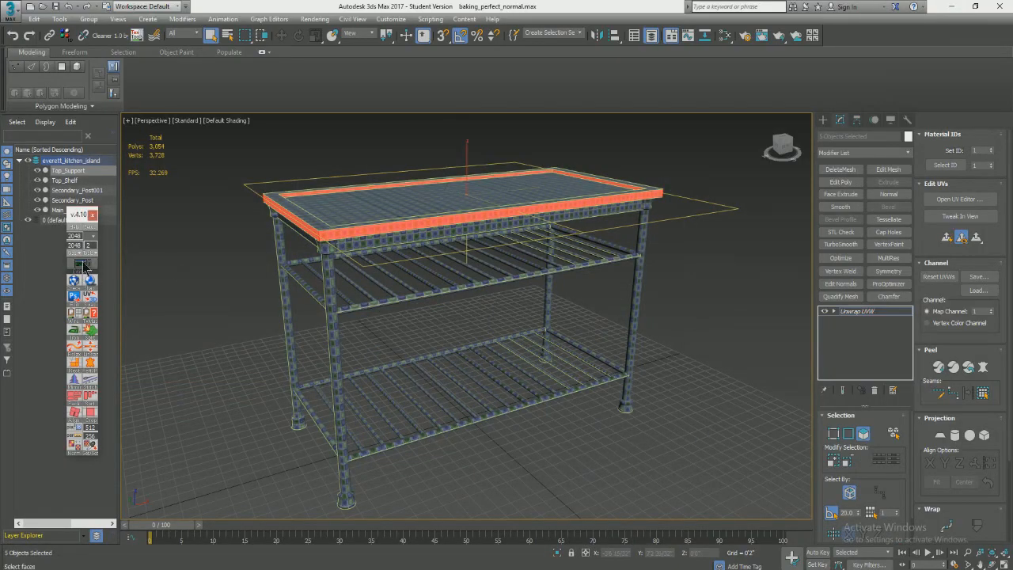
left_click(560, 101)
scroll(417, 235, "up", 1)
key("e")
left_click_drag(127, 296, 116, 421)
scroll(116, 419, "down", 2)
left_click_drag(116, 420, 2, 461)
key("w")
middle_click_drag(42, 441, 114, 346)
left_click_drag(94, 400, 331, 278)
Rotate and resize the remaining long shells and line them up vertically between the left edge and the strip column.
key("r")
scroll(289, 340, "up", 2)
key("w")
left_click_drag(254, 438, 254, 441)
key("e")
left_click_drag(277, 388, 373, 188)
key("w")
scroll(475, 360, "up", 2)
key("r")
left_click_drag(497, 366, 332, 353)
key("e")
key("w")
scroll(374, 230, "down", 3)
left_click_drag(376, 309, 373, 275)
scroll(436, 270, "up", 3)
Move the two slightly longer strips from below the strip column into the gap left of the uppermost post shell.
left_click_drag(348, 378, 520, 337)
scroll(523, 351, "up", 2)
middle_click_drag(523, 351, 531, 260)
left_click_drag(404, 375, 427, 373)
left_click_drag(494, 375, 496, 374)
Enlarge the small strips inside the rectangular frame and rearrange them around the post shell.
left_click_drag(489, 380, 425, 294)
middle_click_drag(467, 364, 467, 329)
left_click_drag(497, 474, 545, 402)
key("r")
left_click_drag(462, 436, 451, 461)
left_click_drag(542, 468, 524, 407)
left_click_drag(525, 407, 520, 422)
left_click_drag(496, 399, 472, 434)
left_click_drag(391, 434, 391, 436)
scroll(705, 448, "down", 2)
middle_click_drag(705, 449, 664, 492)
Enlarge the strip column together with its outlined shells and reposition it left of the large rectangles.
left_click_drag(448, 58, 517, 398)
key("r")
left_click_drag(520, 353, 584, 335)
key("w")
left_click_drag(513, 310, 514, 333)
Place the two horizontal outlined shells side by side directly above the rectangular frame.
scroll(511, 369, "up", 2)
middle_click_drag(511, 369, 496, 344)
left_click_drag(495, 343, 639, 353)
left_click_drag(422, 380, 397, 366)
left_click_drag(593, 367, 586, 378)
Rotate one long strip upright beside the vertical strips, and place the two short strips just below the strip column.
left_click_drag(475, 425, 401, 366)
key("e")
left_click_drag(400, 367, 401, 433)
key("w")
left_click_drag(411, 434, 331, 429)
left_click_drag(457, 414, 461, 355)
left_click_drag(544, 412, 449, 344)
Rotate the remaining long strip upright beside the other vertical strips, and nudge the tall dense column slightly upward.
middle_click_drag(456, 438, 473, 389)
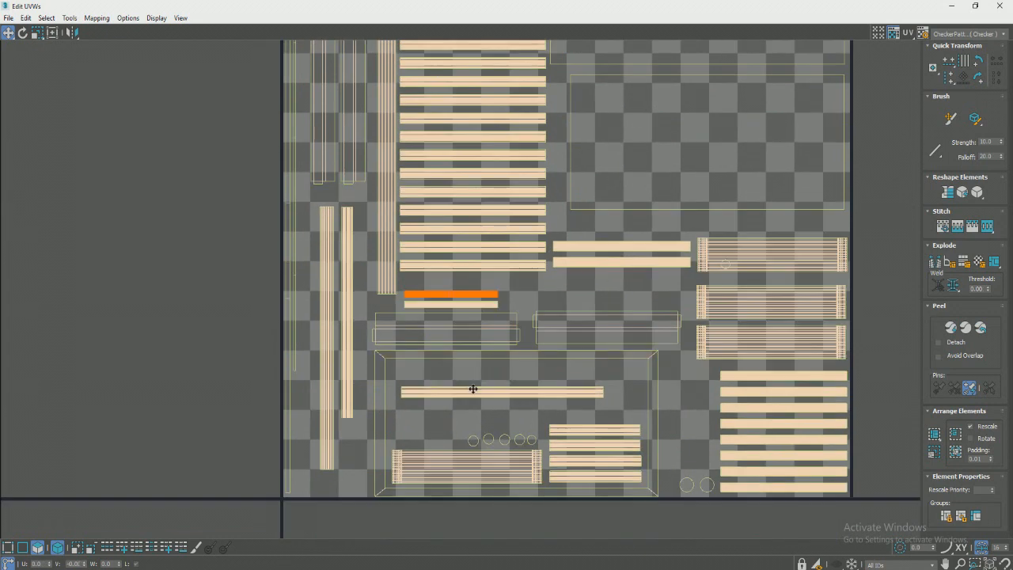
key("e")
left_click_drag(473, 389, 485, 453)
key("w")
left_click_drag(504, 416, 369, 335)
middle_click_drag(365, 338, 416, 443)
scroll(416, 443, "down", 2)
left_click_drag(435, 262, 433, 256)
middle_click_drag(448, 403, 390, 238)
scroll(489, 237, "down", 2)
middle_click_drag(489, 238, 467, 323)
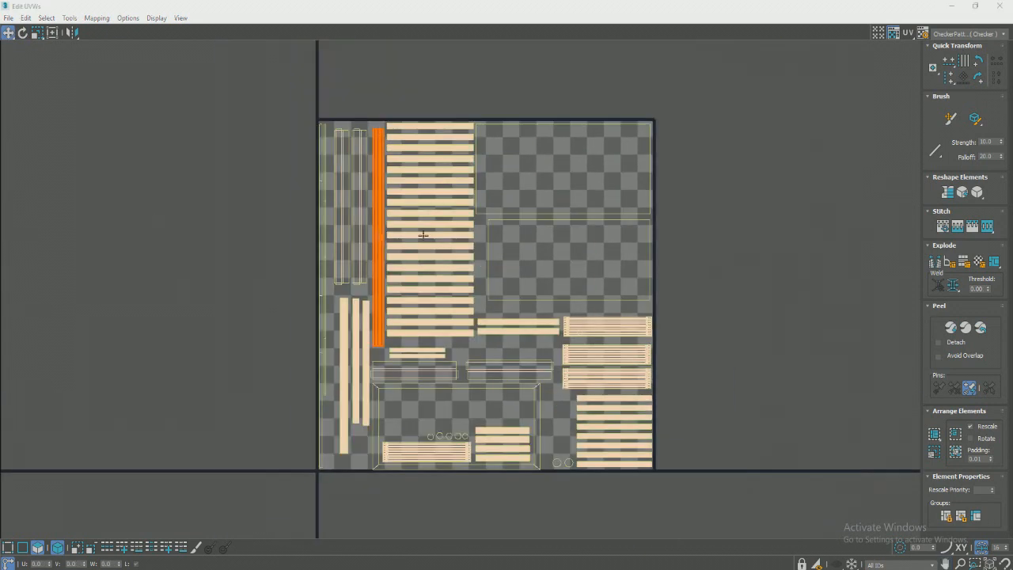
Review the packed layout across the whole UV square, including the upper large rectangle, the strips and the rectangular frame.
left_click(496, 276)
scroll(497, 276, "up", 2)
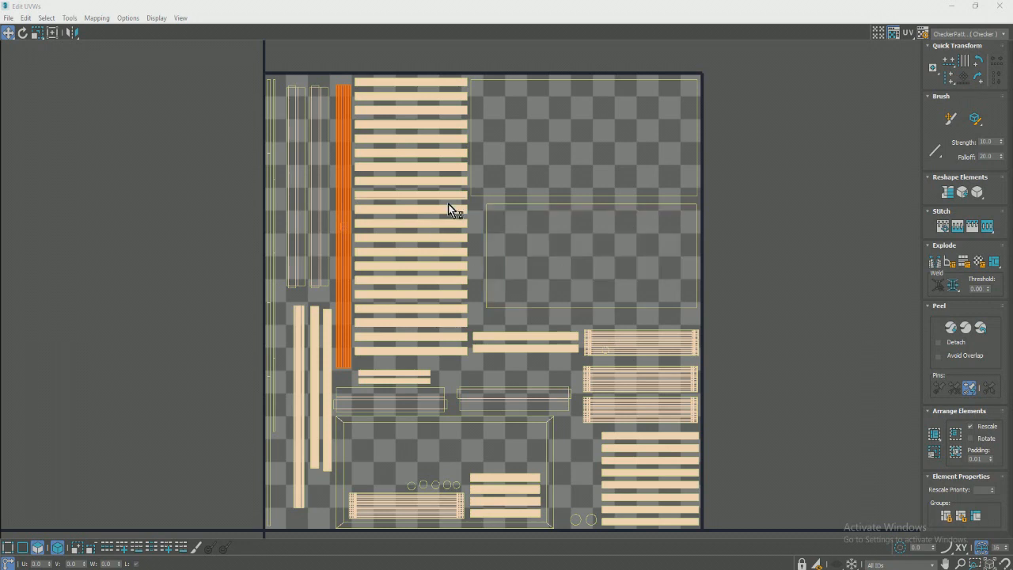
middle_click_drag(565, 260, 510, 217)
scroll(551, 165, "down", 2)
scroll(518, 150, "up", 2)
scroll(297, 156, "down", 3)
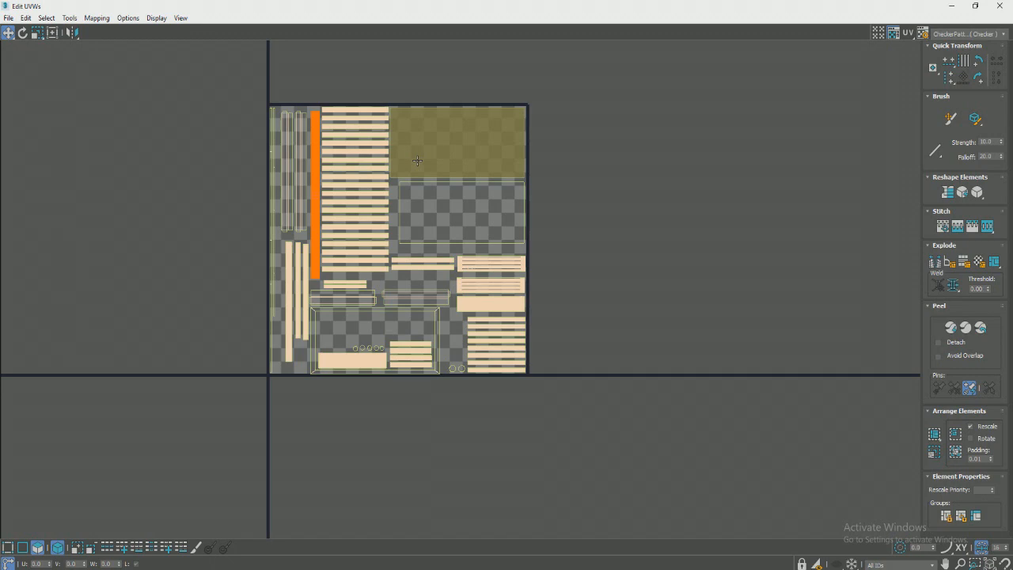
scroll(427, 139, "up", 3)
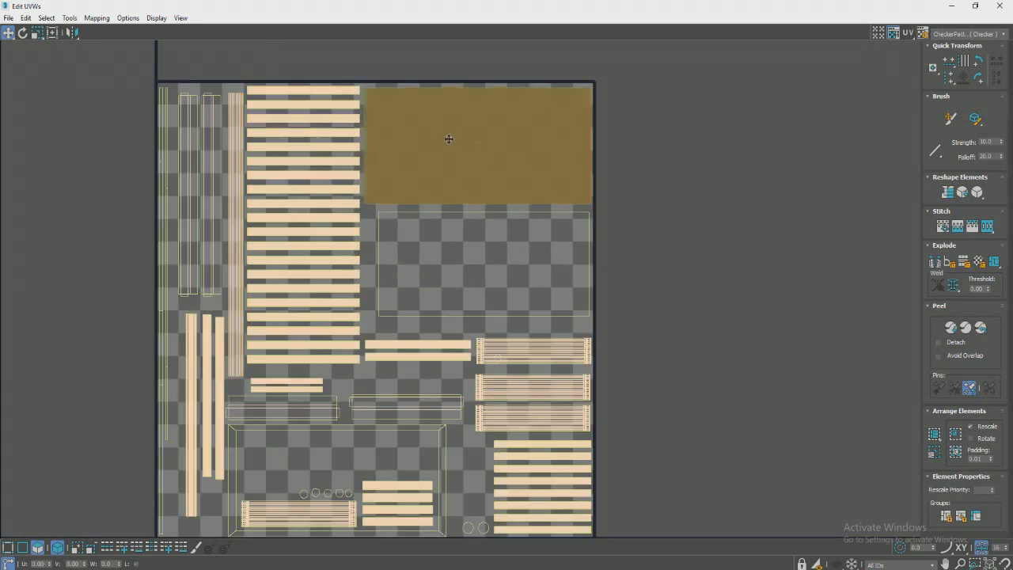
left_click(446, 140)
middle_click_drag(301, 209, 420, 133)
scroll(368, 183, "up", 4)
scroll(355, 202, "down", 5)
scroll(397, 278, "up", 4)
middle_click_drag(424, 377, 400, 256)
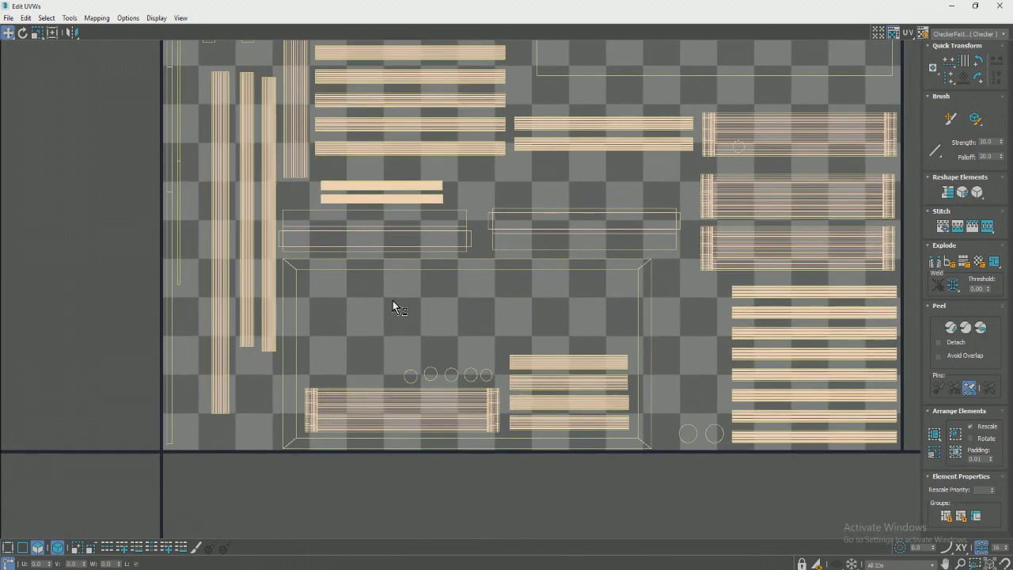
scroll(444, 301, "down", 4)
middle_click_drag(386, 277, 383, 324)
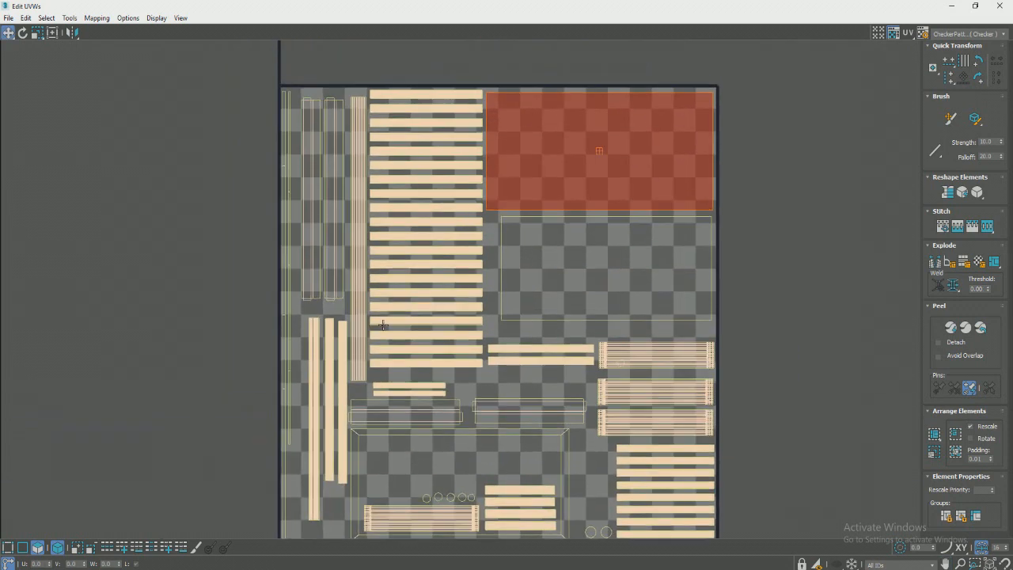
middle_click_drag(436, 375, 427, 309)
scroll(452, 384, "up", 3)
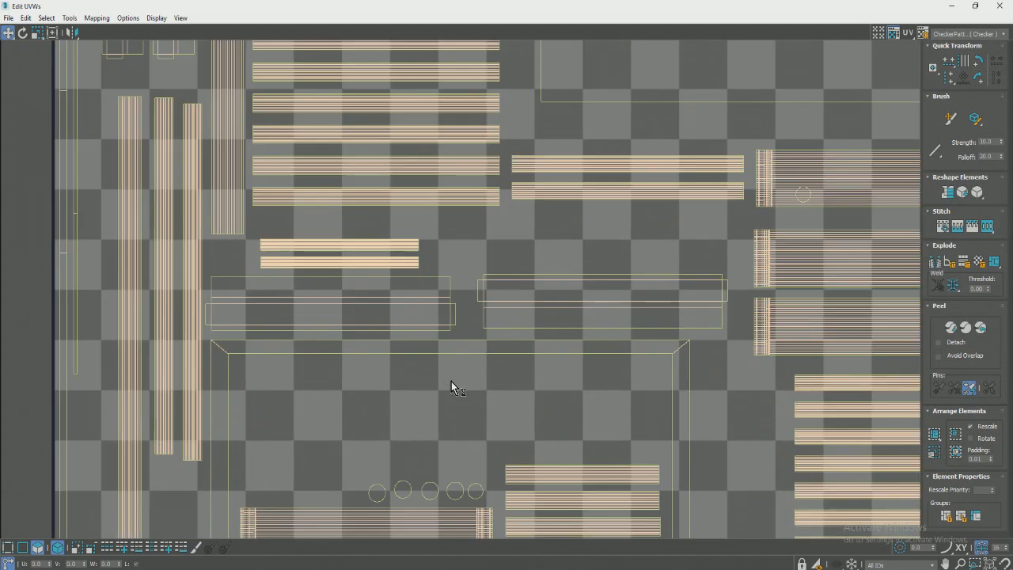
left_click(430, 363)
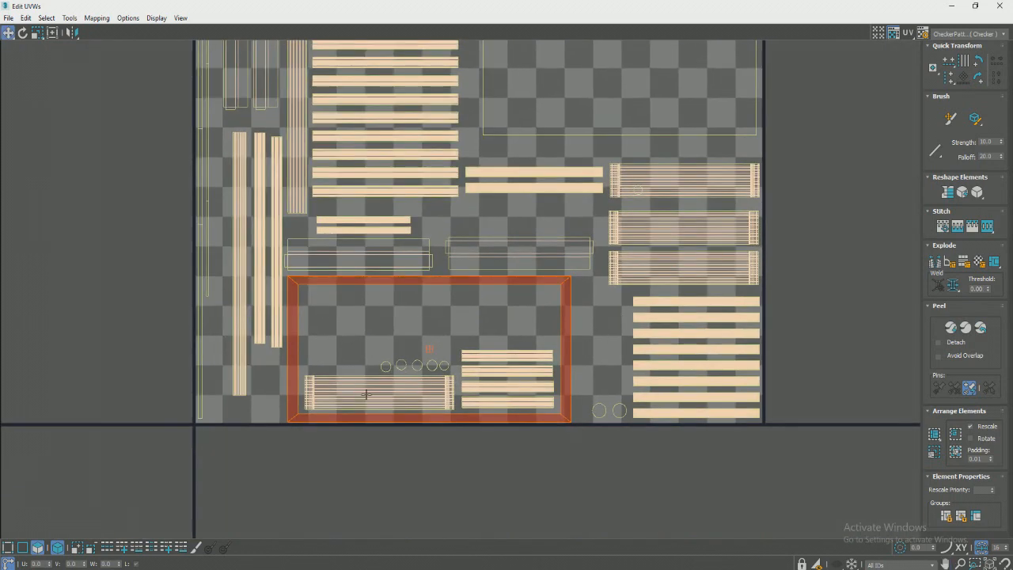
scroll(420, 317, "down", 2)
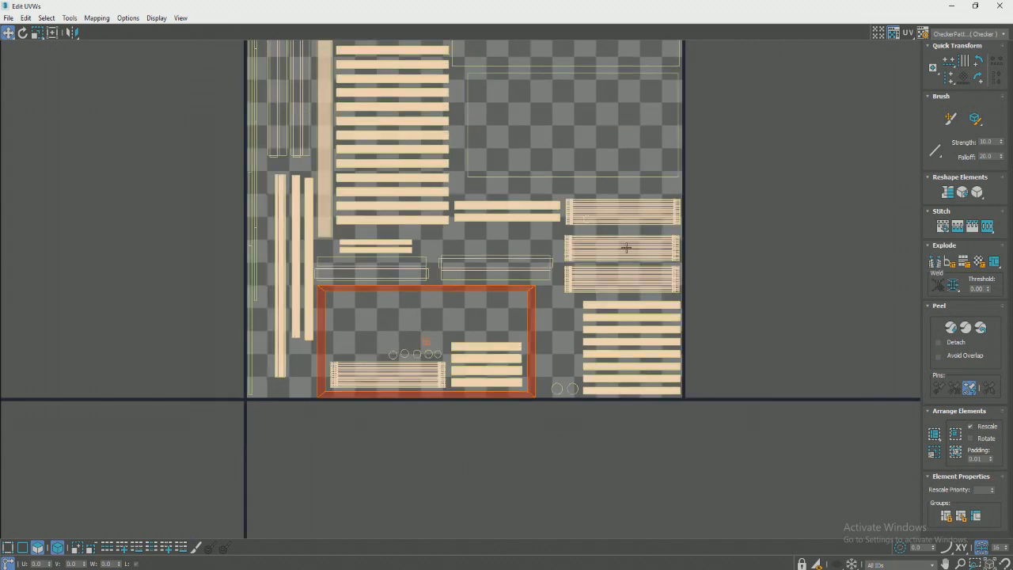
Examine the edge lines of the post shells and the neighbouring strips and outlined shells up close.
scroll(614, 228, "up", 10)
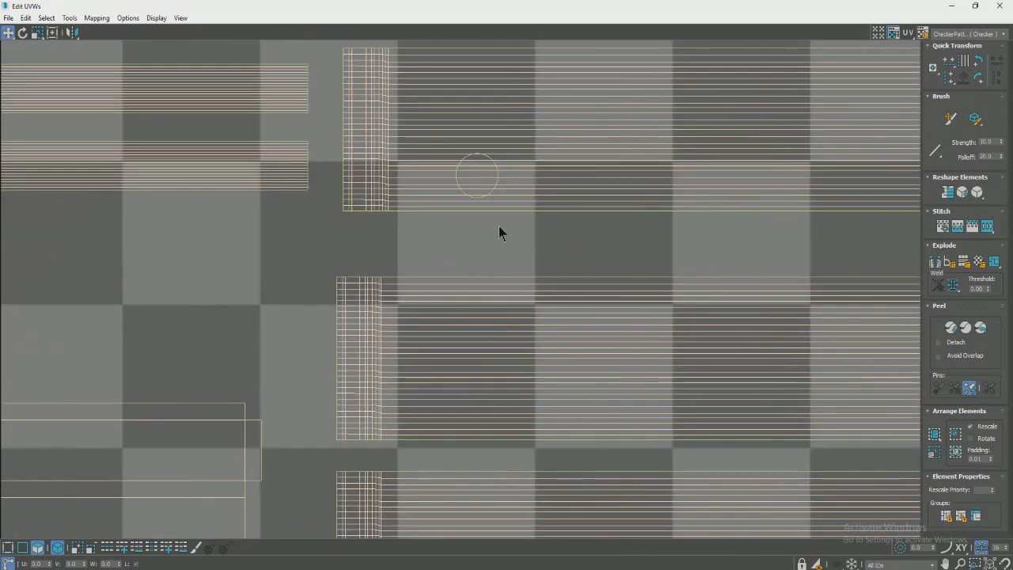
scroll(491, 228, "down", 3)
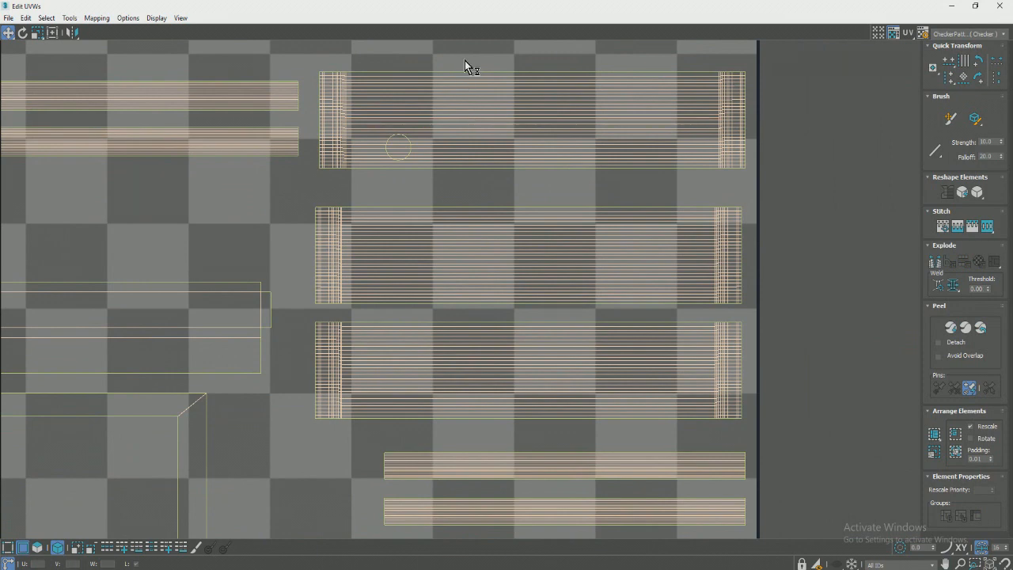
scroll(323, 94, "up", 6)
scroll(404, 198, "up", 2)
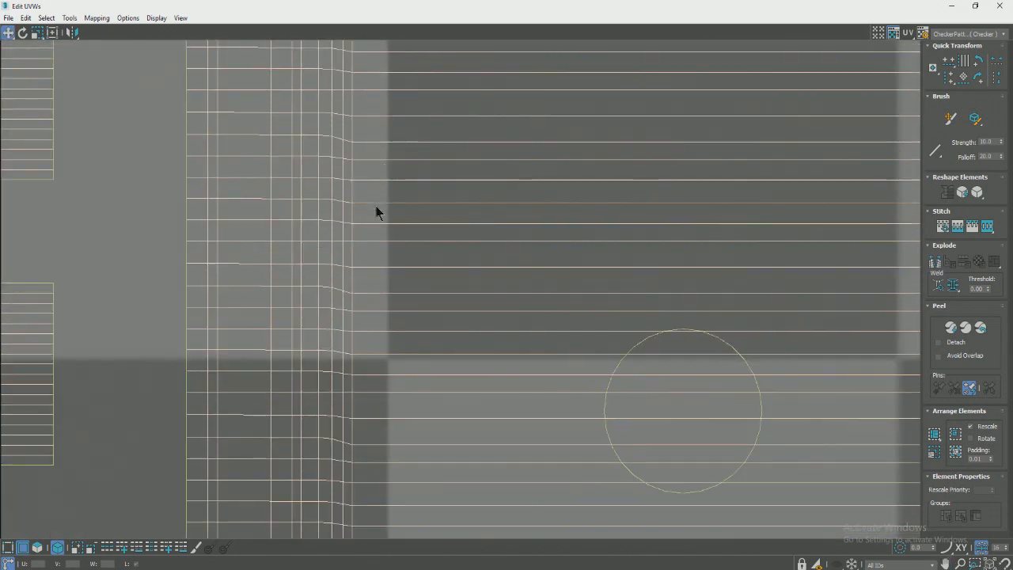
scroll(354, 279, "down", 3)
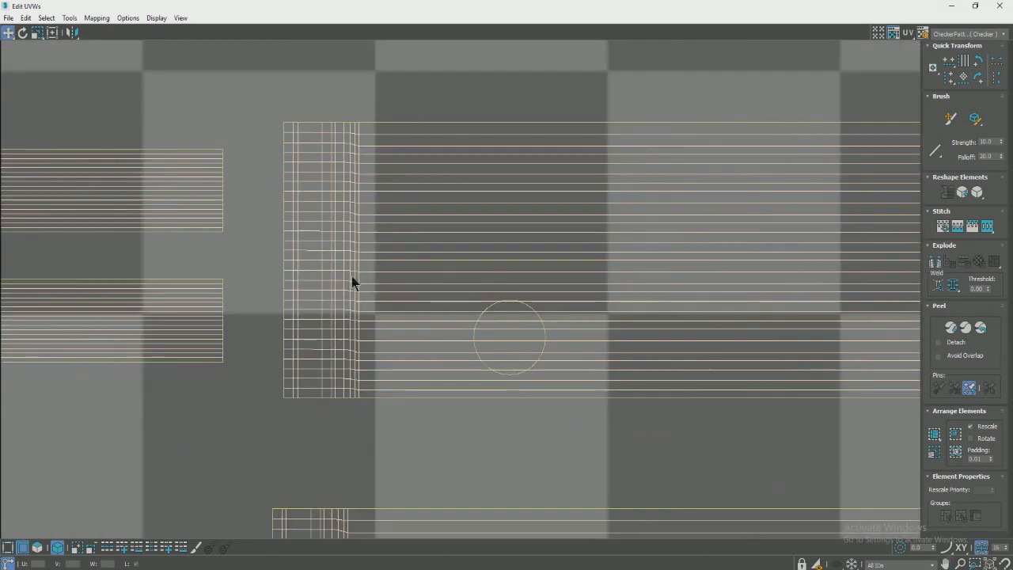
scroll(398, 271, "down", 3)
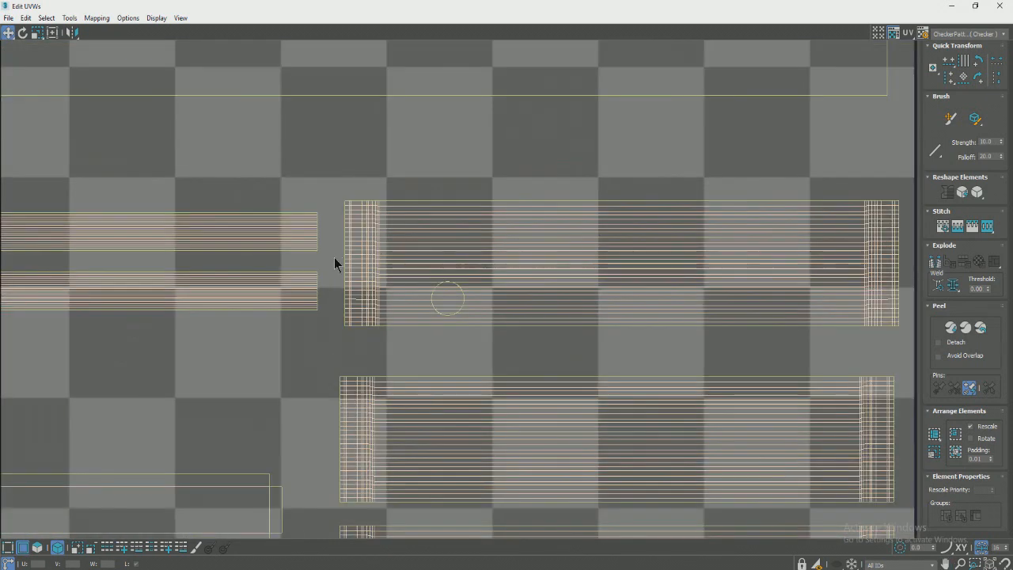
scroll(335, 262, "down", 2)
scroll(744, 174, "up", 2)
middle_click_drag(276, 254, 291, 201)
scroll(480, 277, "up", 5)
scroll(396, 228, "down", 6)
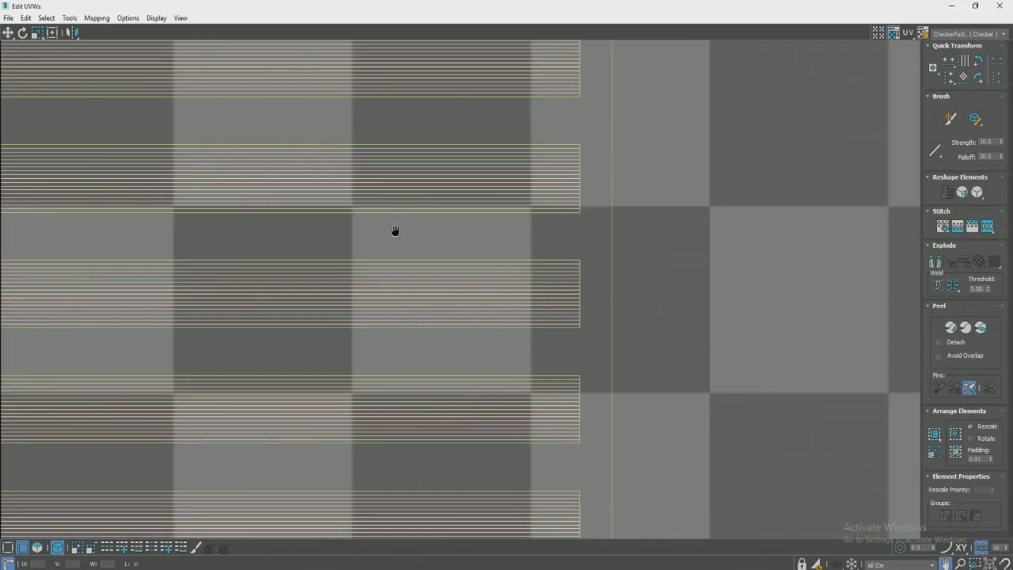
scroll(380, 235, "up", 3)
scroll(380, 235, "down", 2)
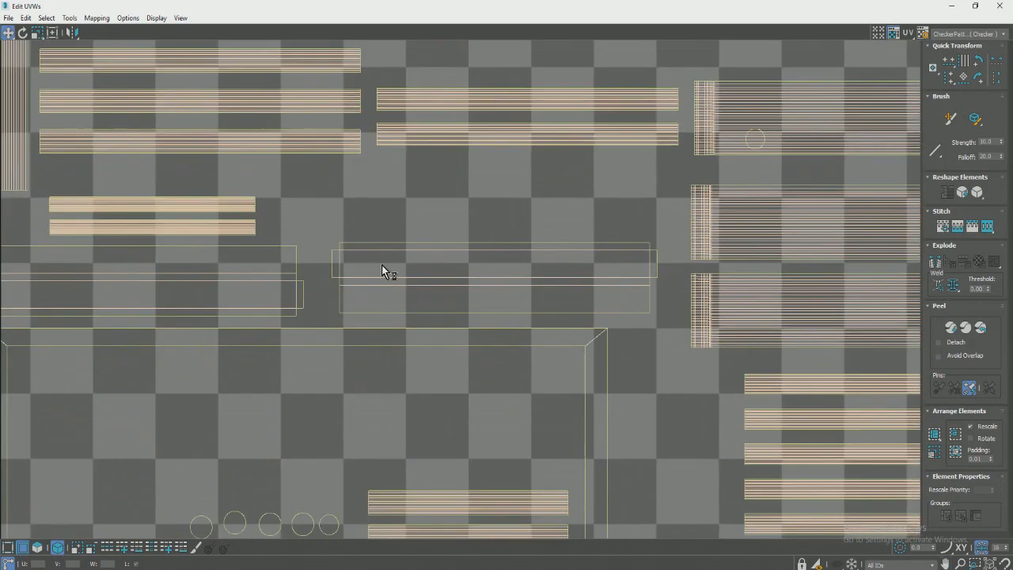
scroll(494, 256, "up", 5)
middle_click_drag(349, 331, 135, 249)
scroll(534, 241, "down", 3)
middle_click_drag(604, 211, 232, 278)
middle_click_drag(442, 203, 432, 442)
middle_click_drag(403, 173, 422, 313)
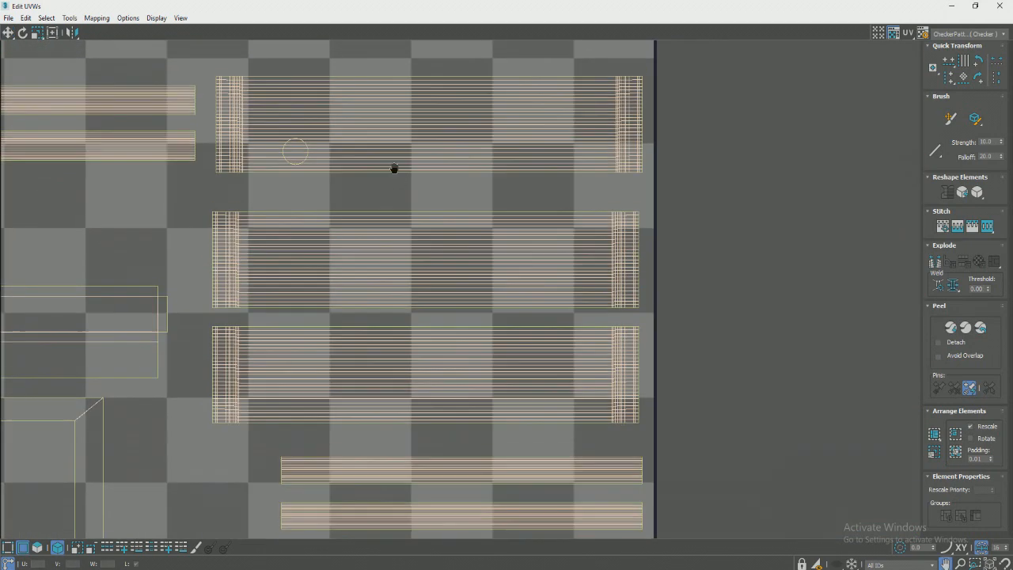
middle_click_drag(394, 150, 396, 203)
Select the lengthwise edge loops of the three stacked post shells and align them so they run perfectly horizontal.
left_click_drag(417, 482, 416, 479)
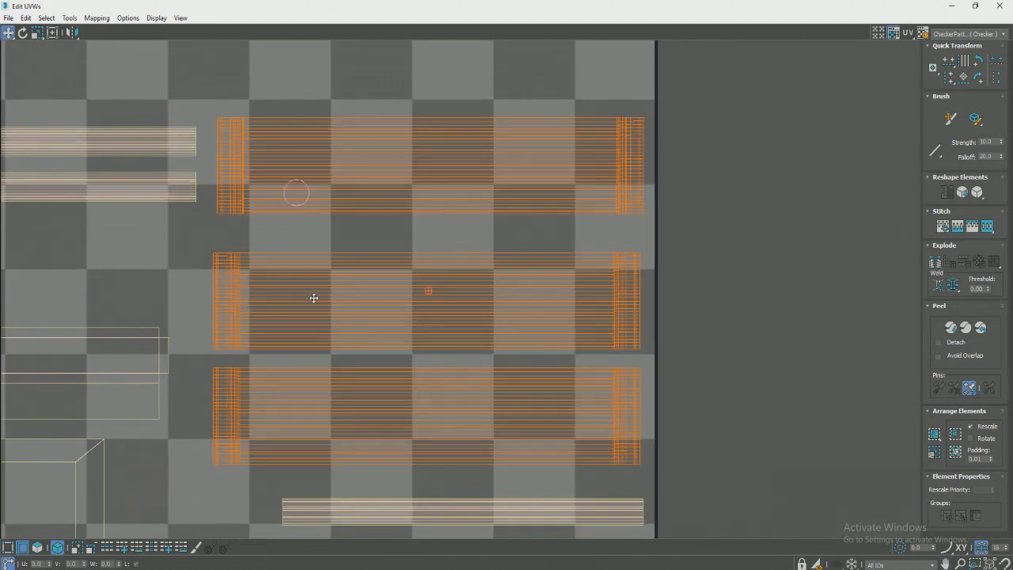
left_click(58, 548)
middle_click_drag(403, 91, 412, 117)
left_click(413, 116)
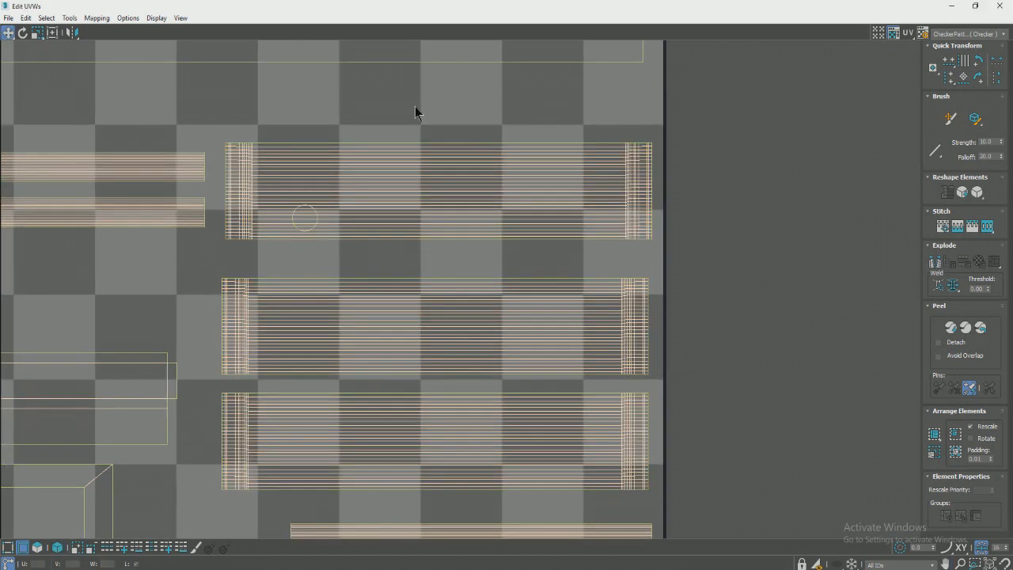
left_click_drag(418, 540, 419, 538)
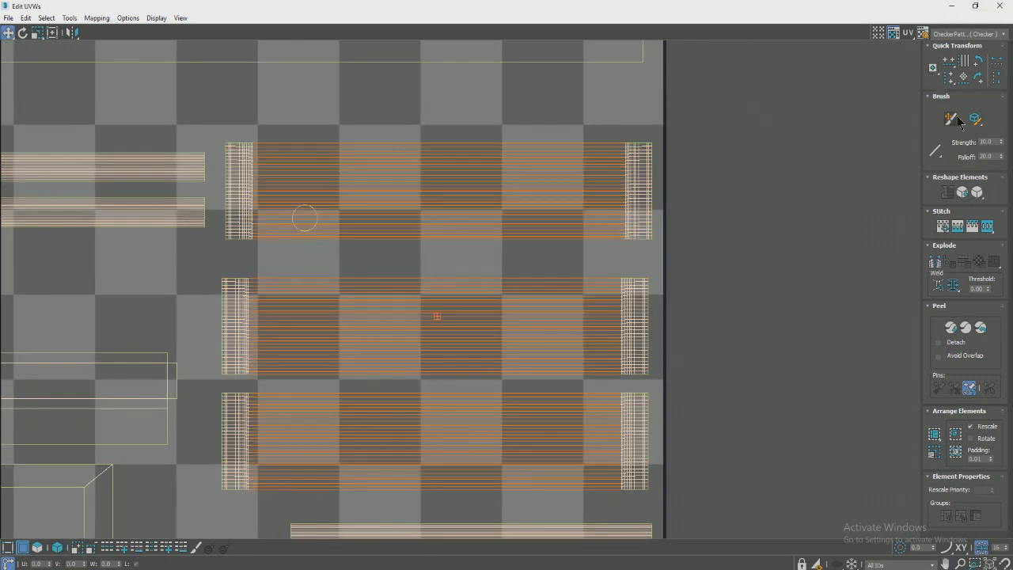
left_click(113, 546)
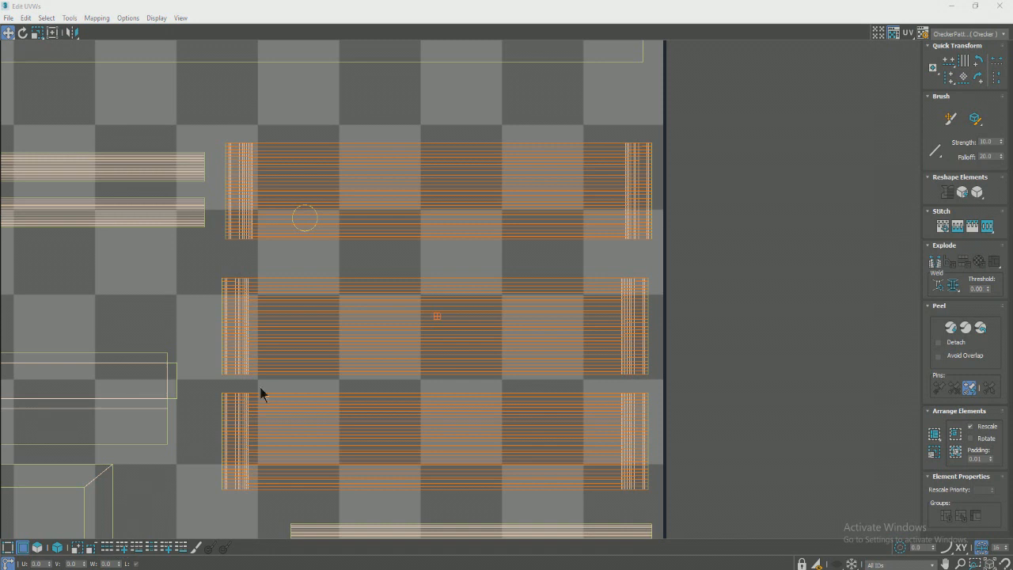
scroll(248, 327, "up", 3)
left_click(950, 63)
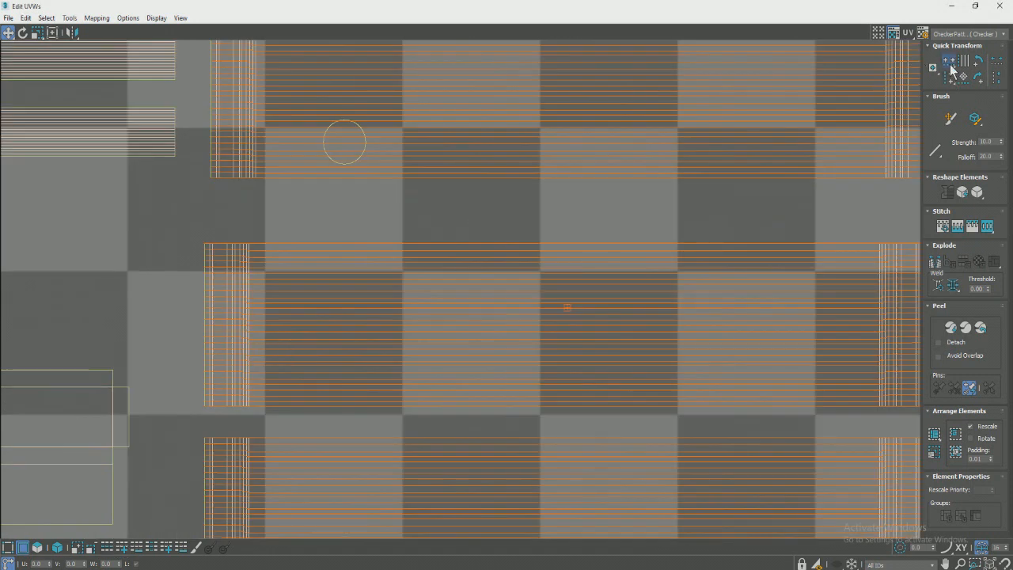
scroll(272, 238, "up", 3)
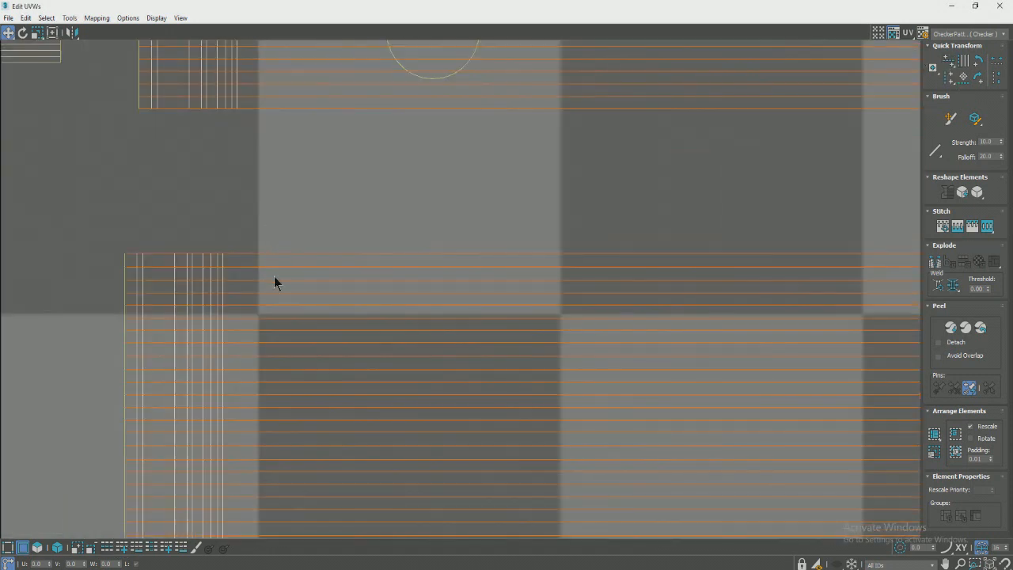
middle_click_drag(160, 329, 253, 155)
scroll(301, 252, "down", 5)
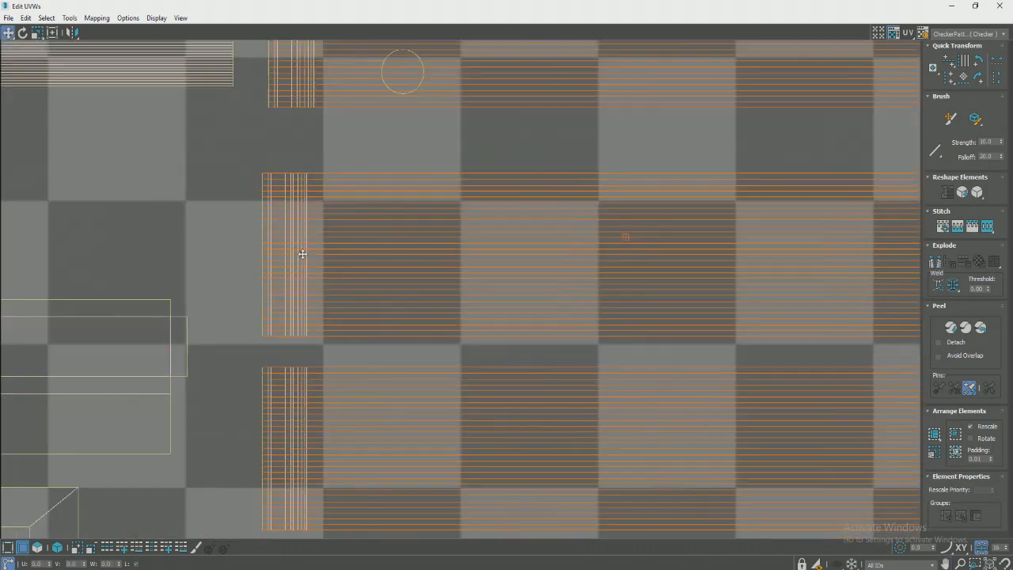
Align the lengthwise edge loops of the post shell inside the large rectangular frame so they run perfectly horizontal.
scroll(658, 240, "up", 3)
middle_click_drag(658, 239, 466, 275)
scroll(466, 275, "up", 1)
scroll(493, 285, "down", 4)
middle_click_drag(165, 370, 648, 177)
middle_click_drag(277, 325, 690, 128)
middle_click_drag(293, 313, 335, 278)
scroll(214, 312, "up", 2)
middle_click_drag(214, 312, 256, 271)
left_click_drag(297, 193, 289, 399)
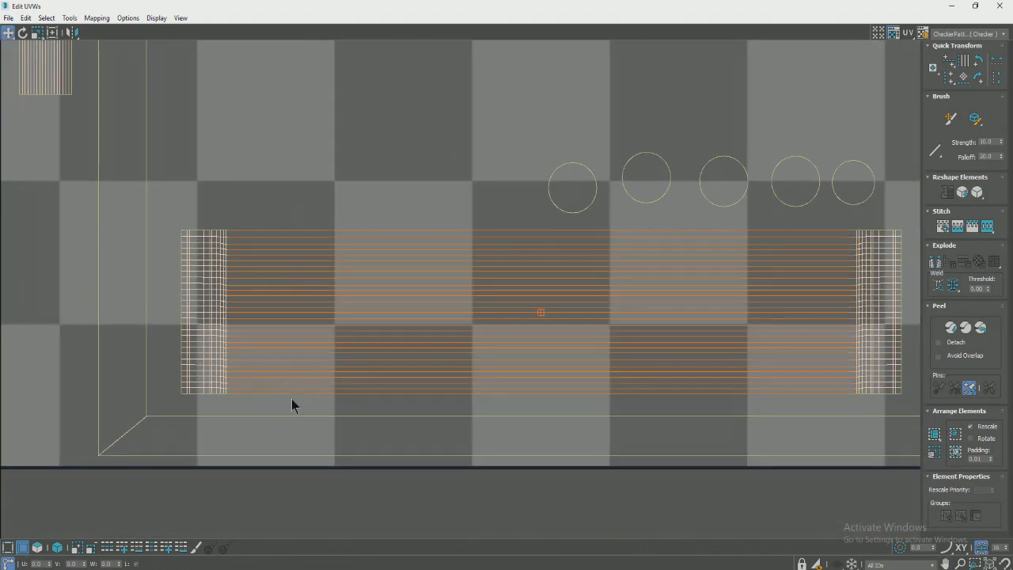
left_click(111, 547)
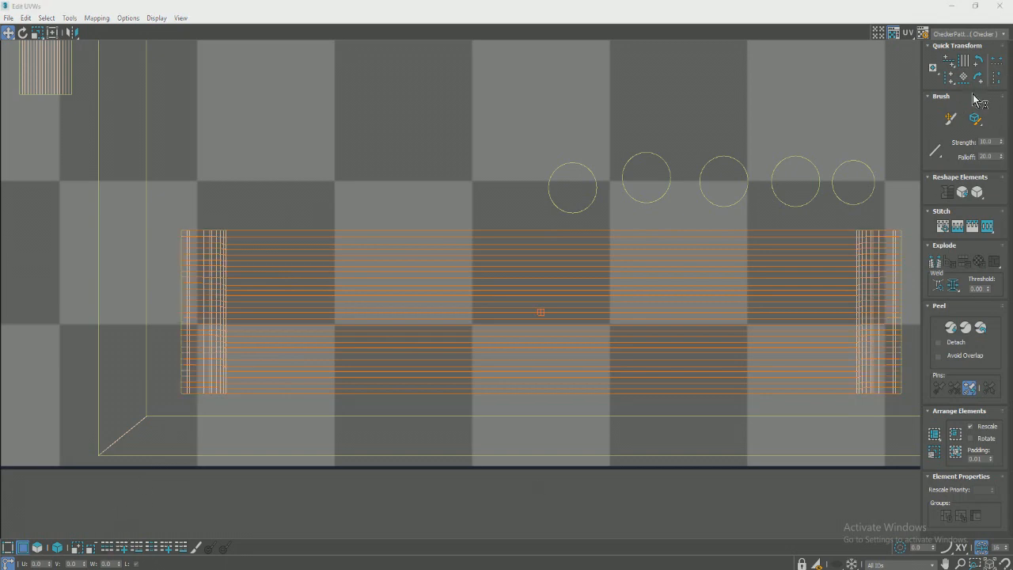
scroll(580, 235, "down", 3)
left_click(554, 227)
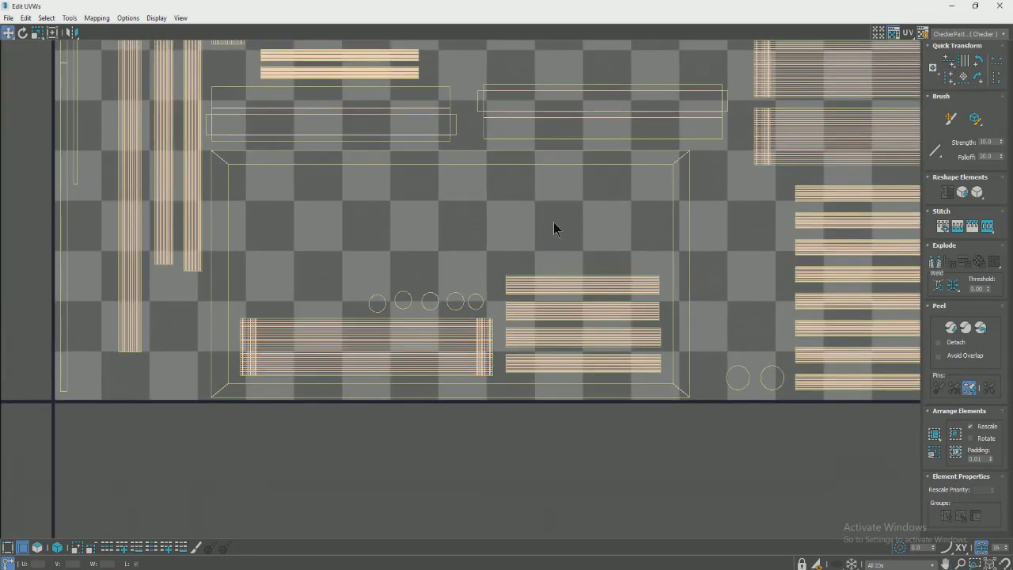
Finish the UV layout, select all five kitchen island parts, and collapse their modifier stacks.
scroll(555, 226, "down", 4)
middle_click_drag(532, 277, 442, 283)
scroll(442, 284, "up", 1)
key("3")
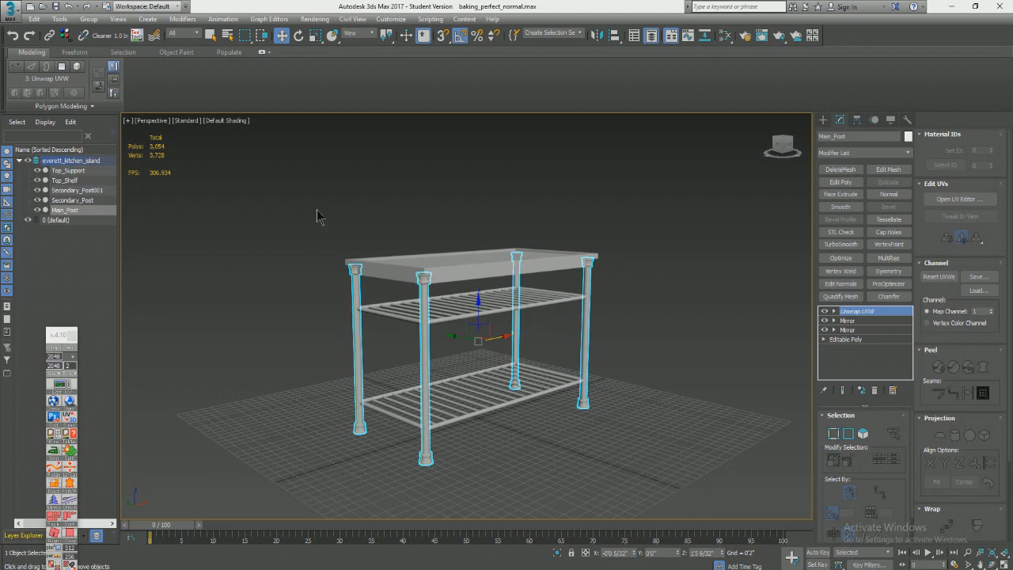
left_click_drag(666, 451, 667, 452)
middle_click_drag(692, 416, 672, 443, "alt")
right_click(873, 319)
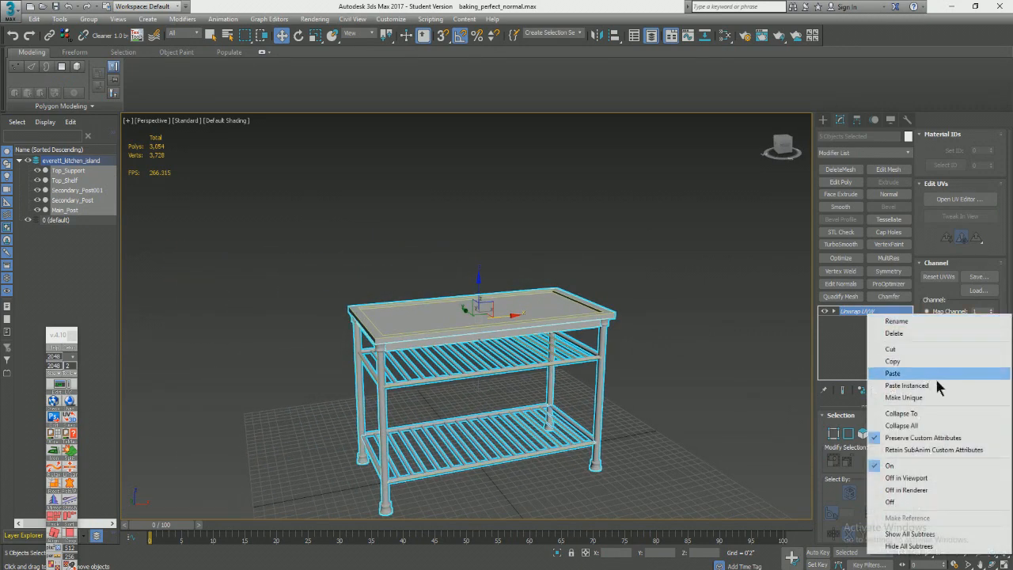
left_click(871, 351)
Clone all parts of the kitchen island as one copy, placed beside the original along the X axis.
mouse_move(554, 301)
middle_mouse_down("alt")
mouse_move(581, 294)
mouse_move(590, 309)
mouse_move(504, 258)
middle_mouse_up("alt")
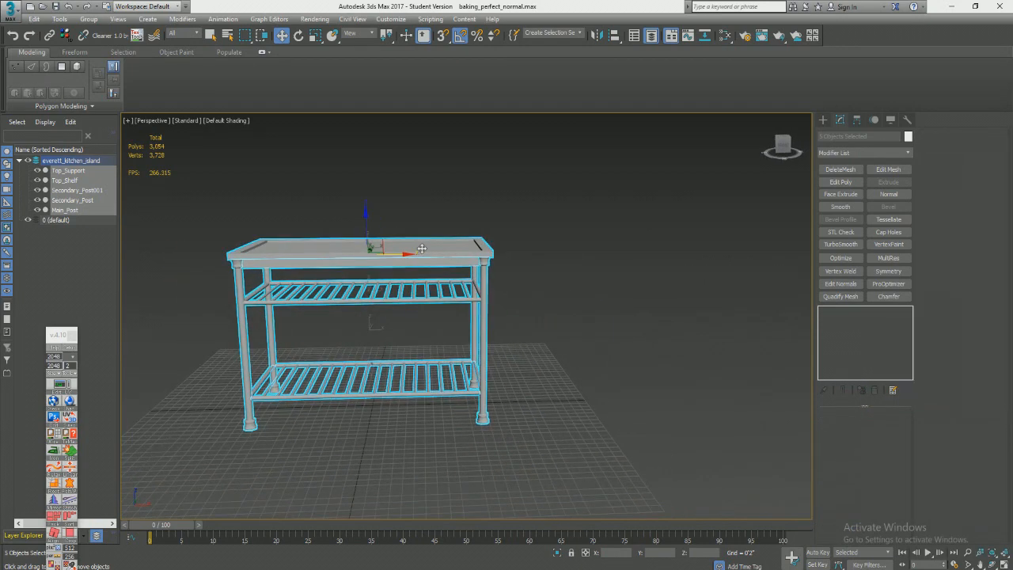
left_click_drag(395, 255, 696, 258, "shift")
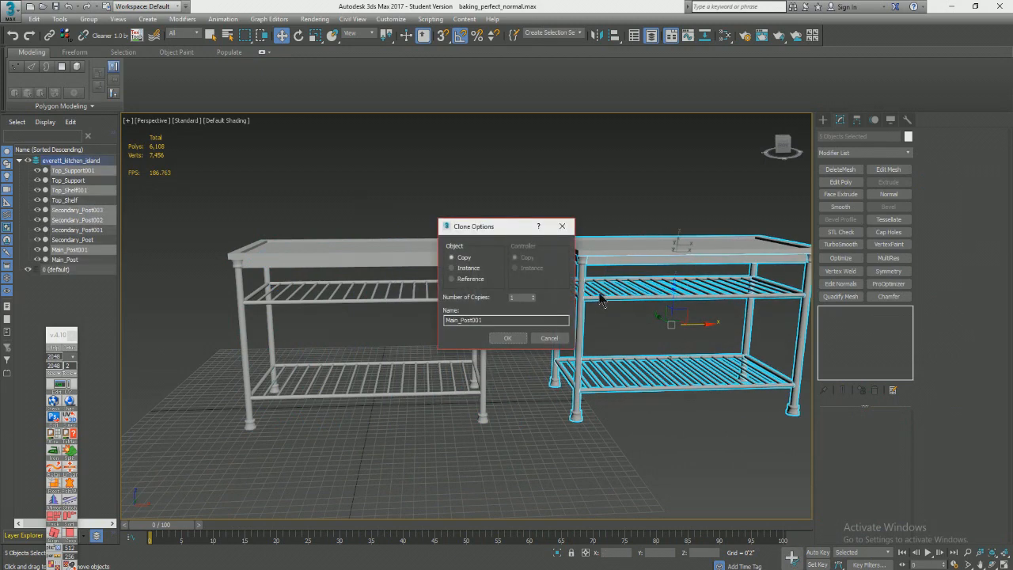
left_click(507, 339)
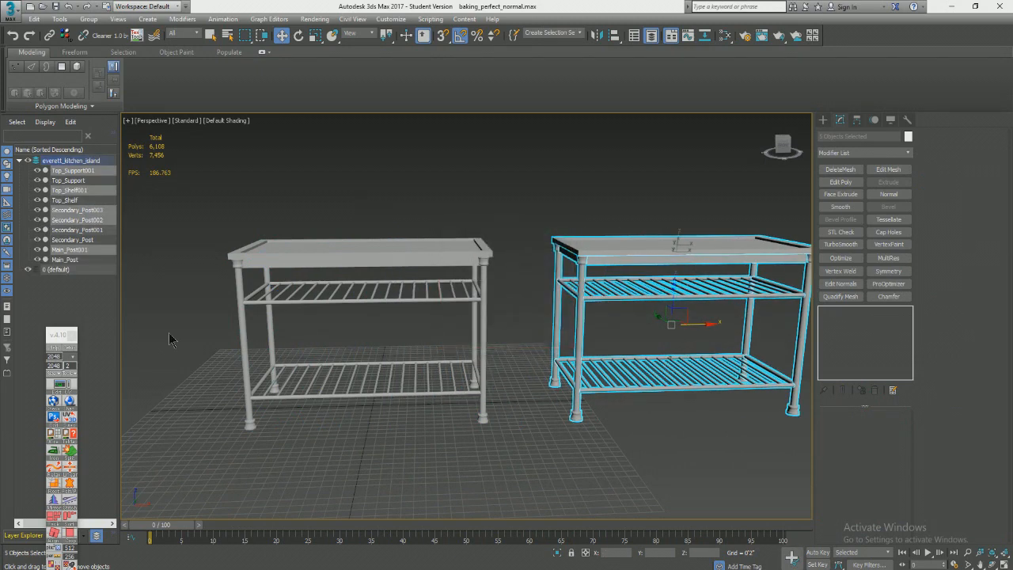
Create a new layer containing the copied kitchen island parts.
right_click(84, 311)
mouse_move(162, 377)
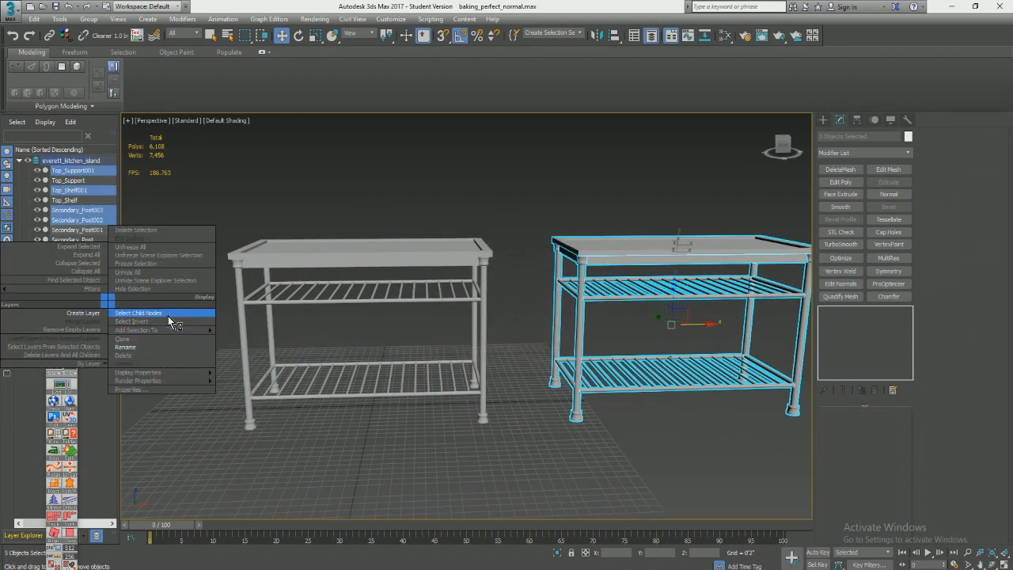
left_click(83, 312)
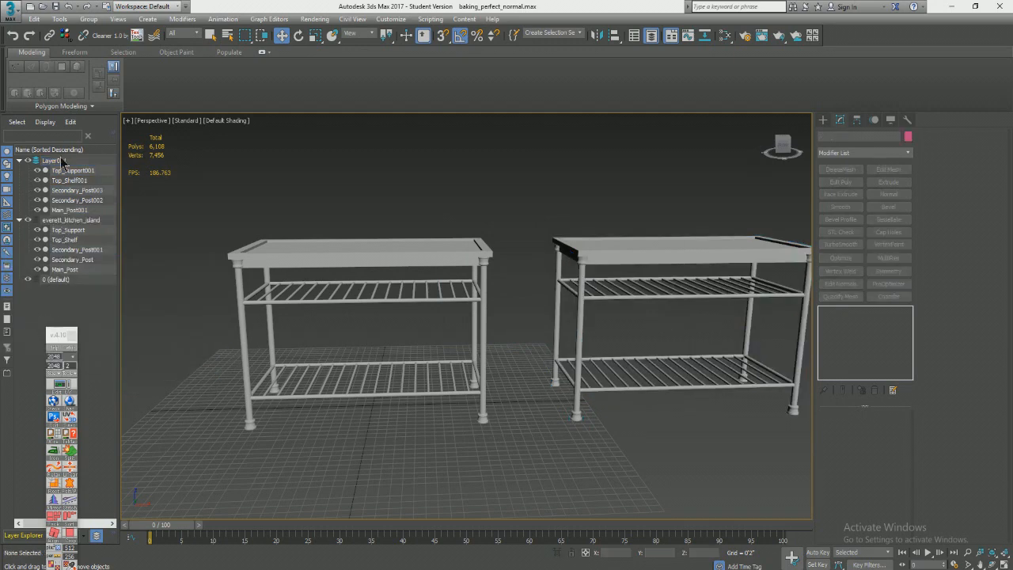
Batch-rename the original kitchen island parts with the base name "attachment" and numbering enabled.
middle_click_drag(211, 315, 289, 323)
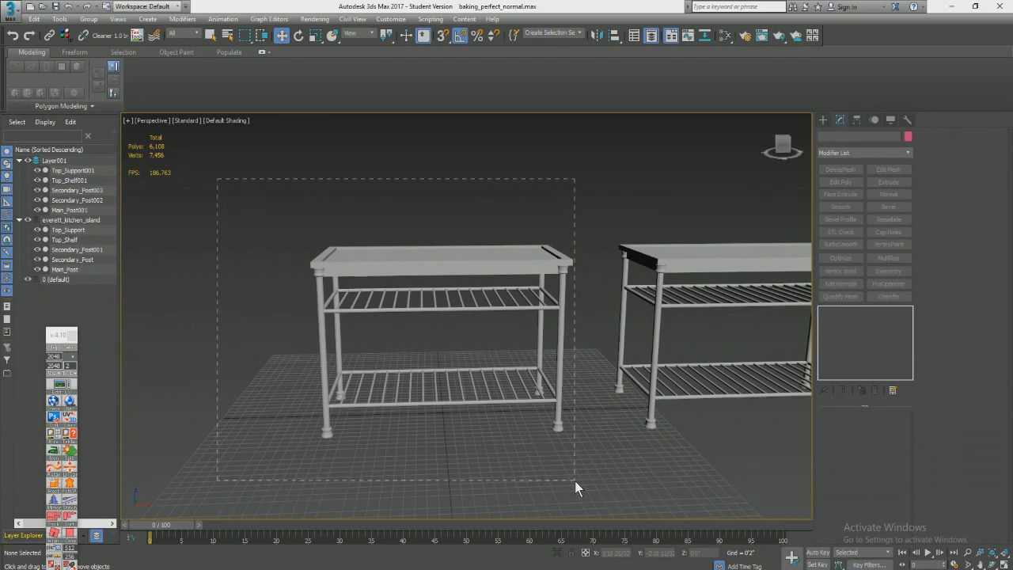
left_click_drag(575, 481, 575, 481)
key("z")
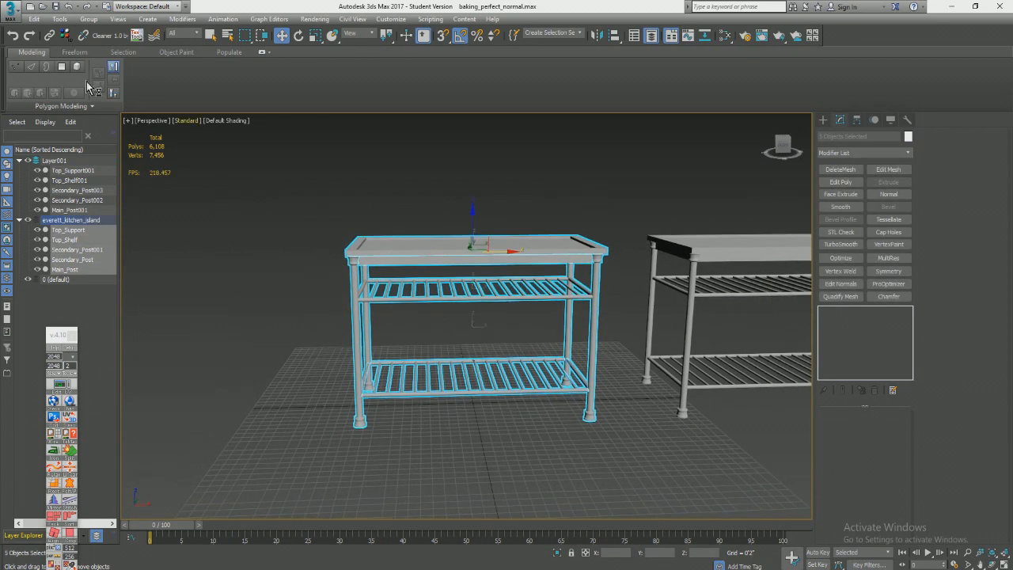
left_click(60, 19)
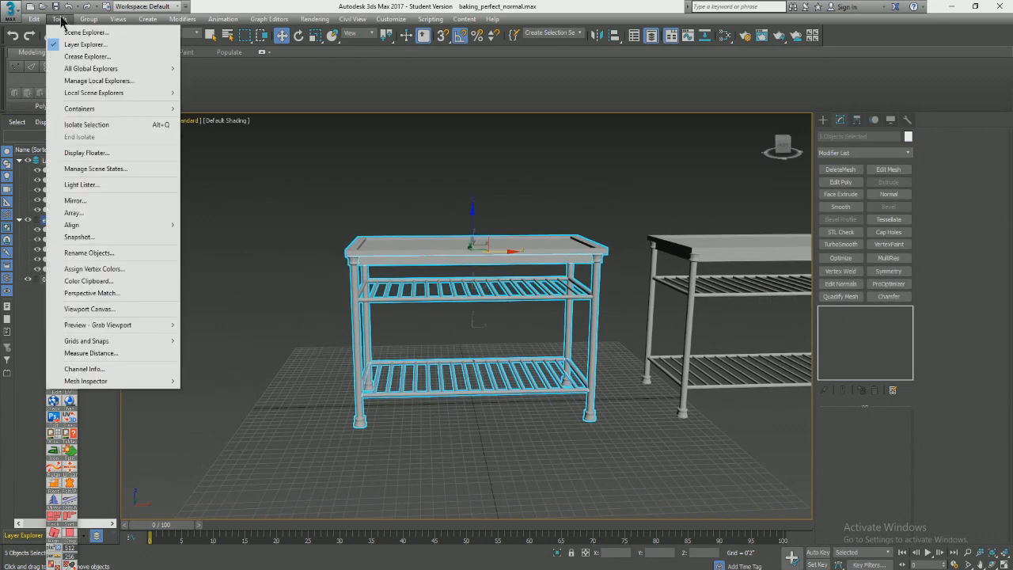
left_click(118, 255)
left_click_drag(504, 202, 192, 199)
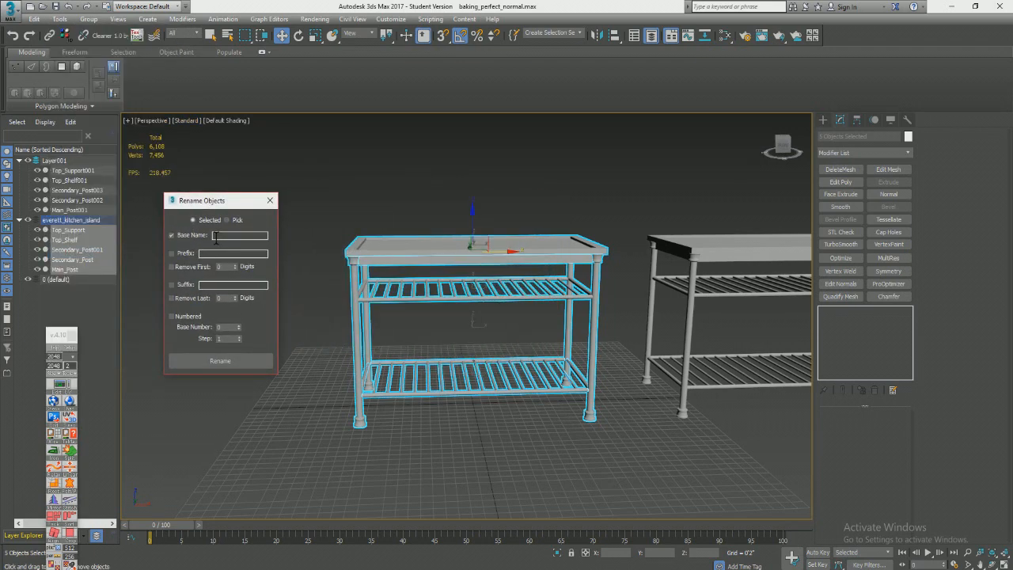
left_click(215, 237)
left_click(210, 362)
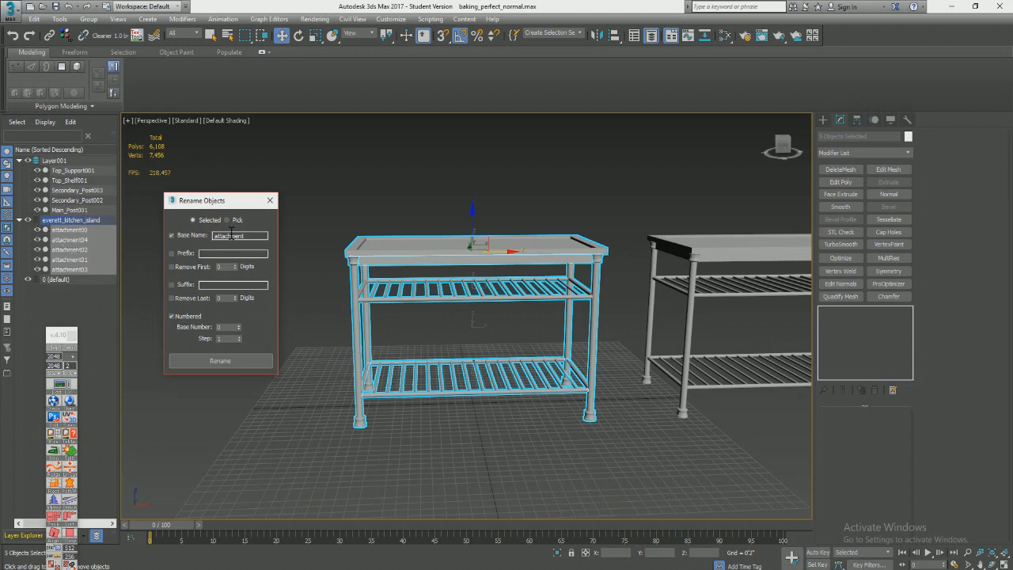
Batch-rename the copied kitchen island parts with the same numbered base name "attachment".
middle_click_drag(719, 298, 464, 305)
scroll(462, 303, "down", 4)
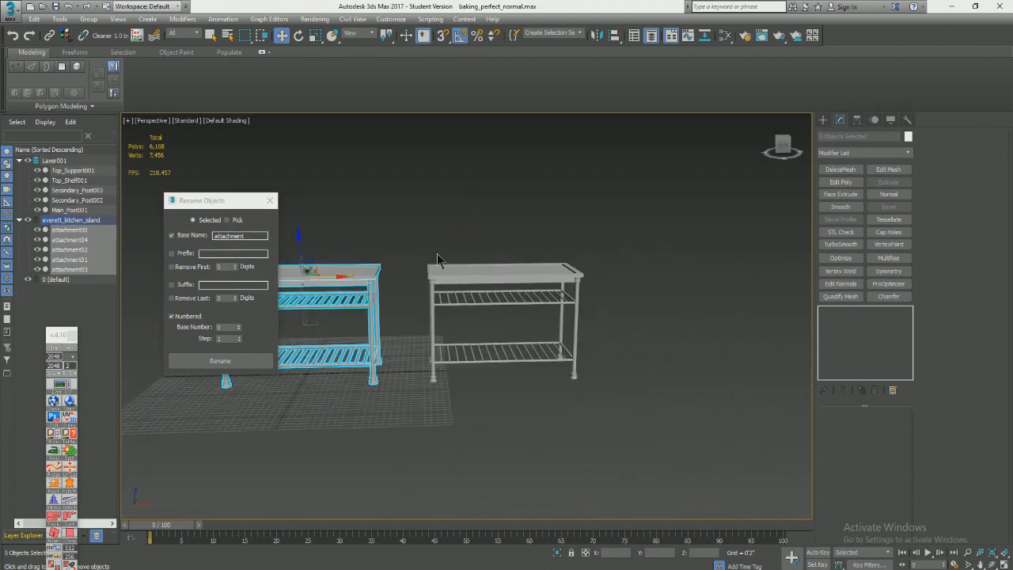
left_click_drag(608, 459, 609, 459)
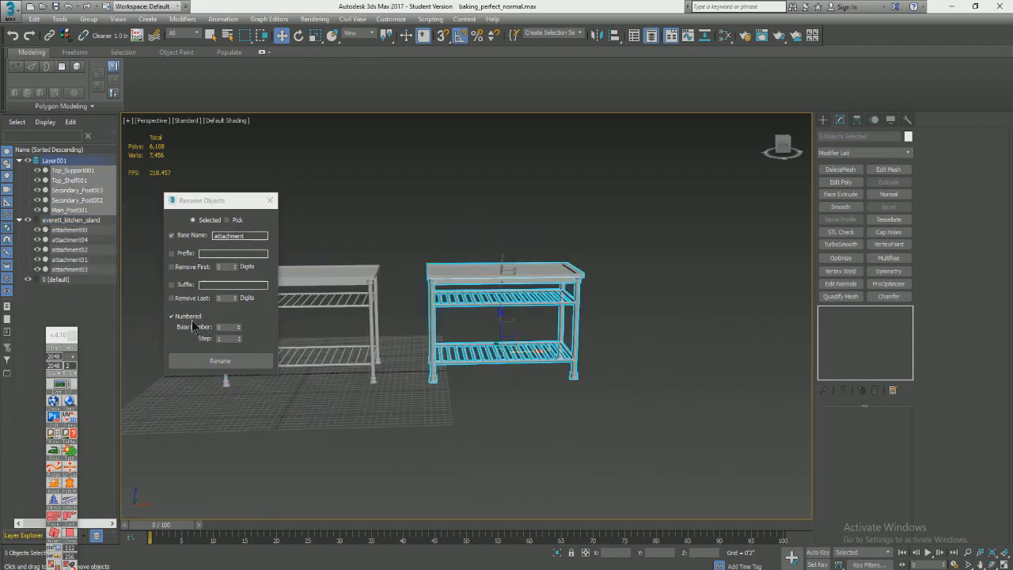
left_click(218, 361)
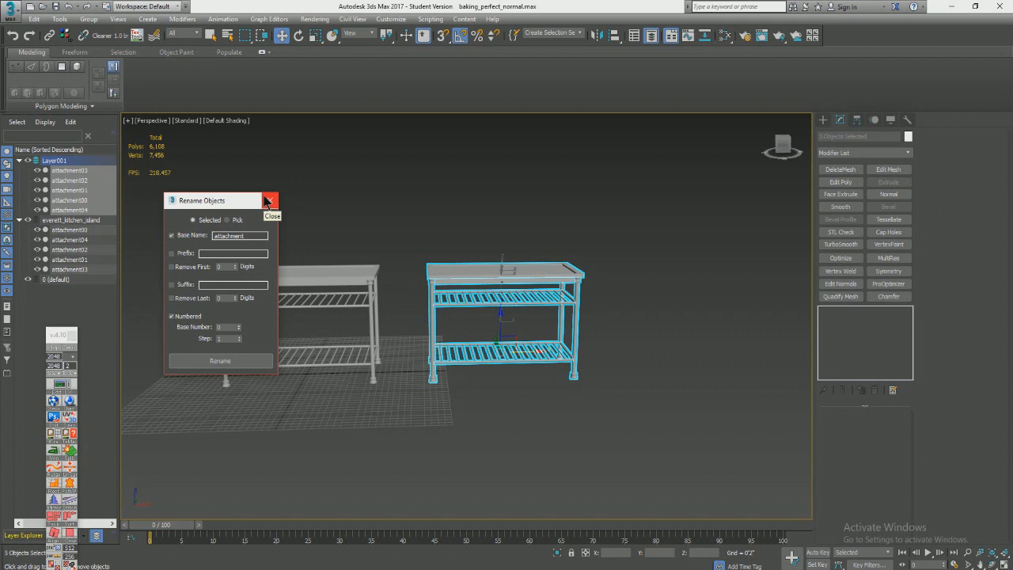
left_click_drag(185, 200, 625, 309)
Compare the table tops of the original and the copy, and rename the copied top frame to attachment04.
middle_click_drag(382, 280, 430, 279, "alt")
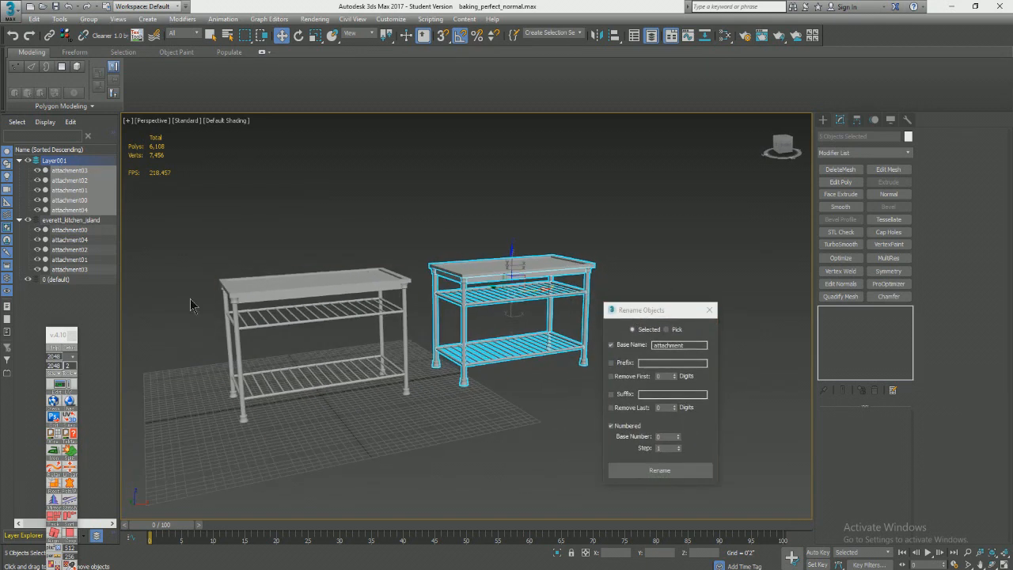
left_click(277, 279)
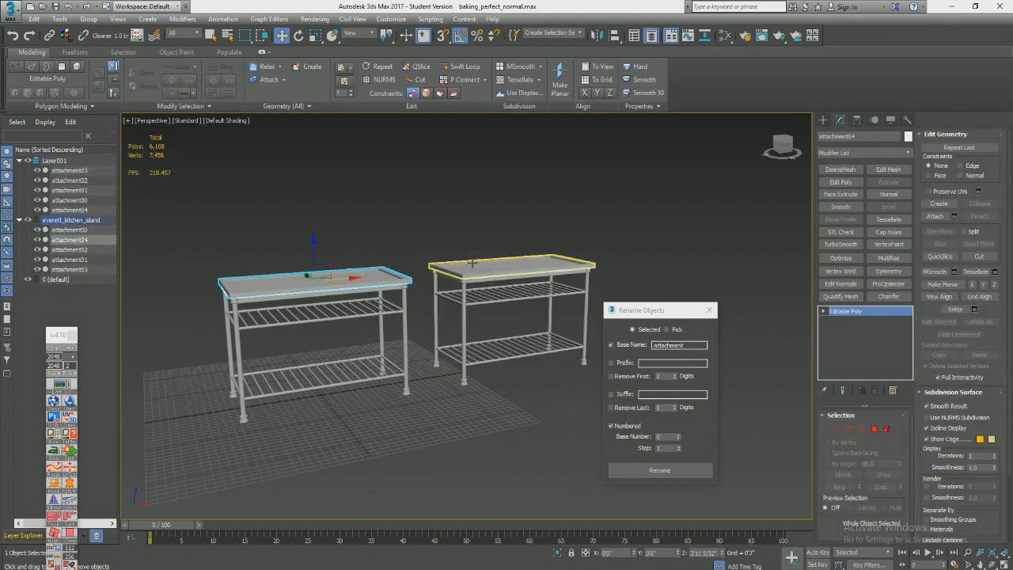
left_click(473, 263)
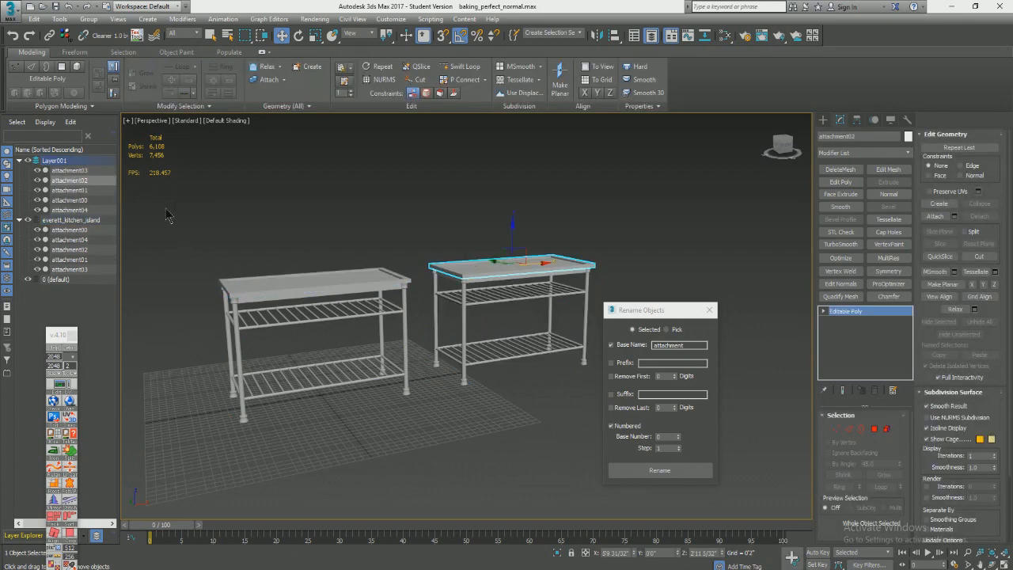
scroll(182, 229, "up", 5)
left_click(185, 240)
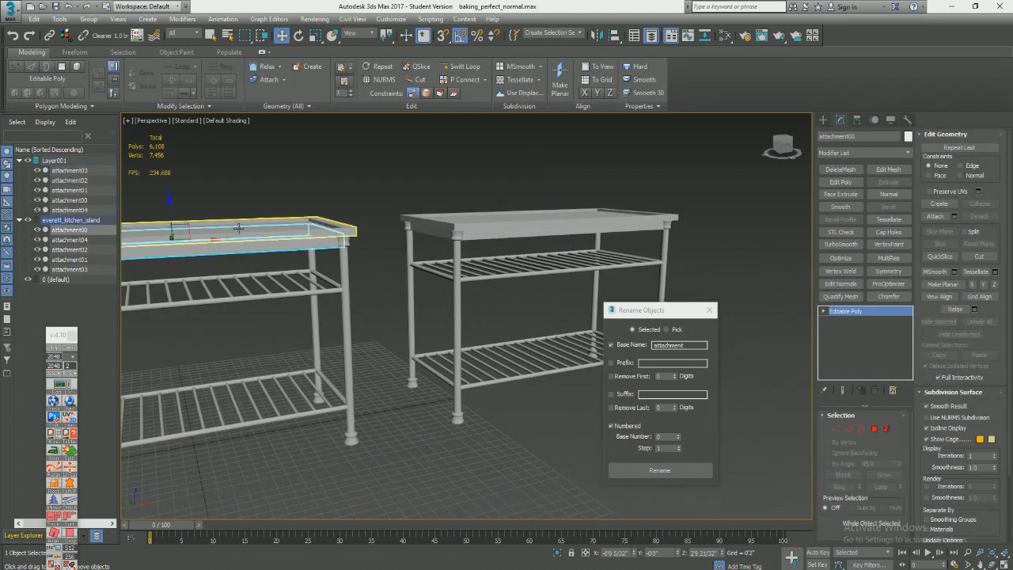
middle_click_drag(237, 228, 273, 249)
left_click(491, 231)
left_click(89, 182)
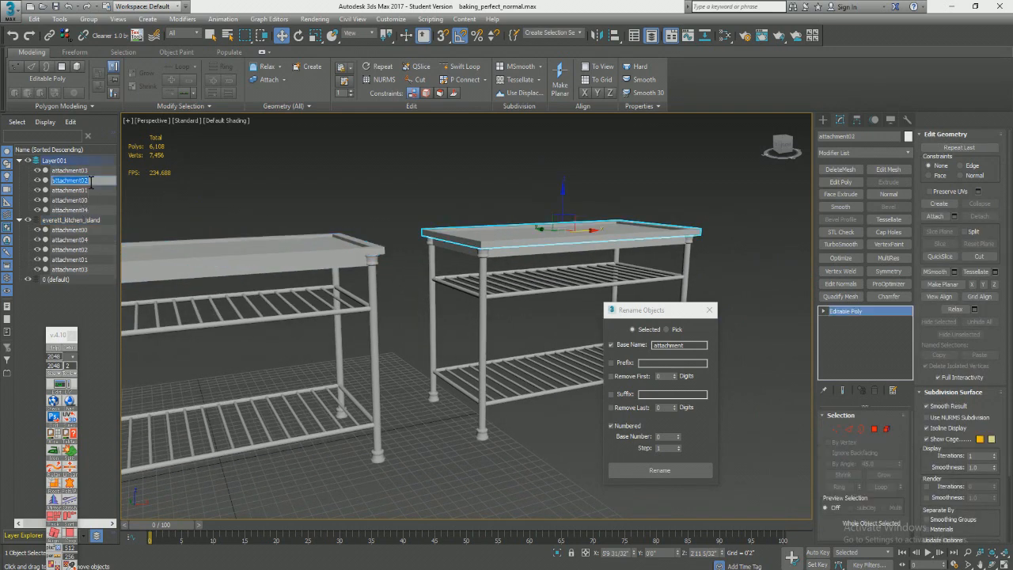
key("Return")
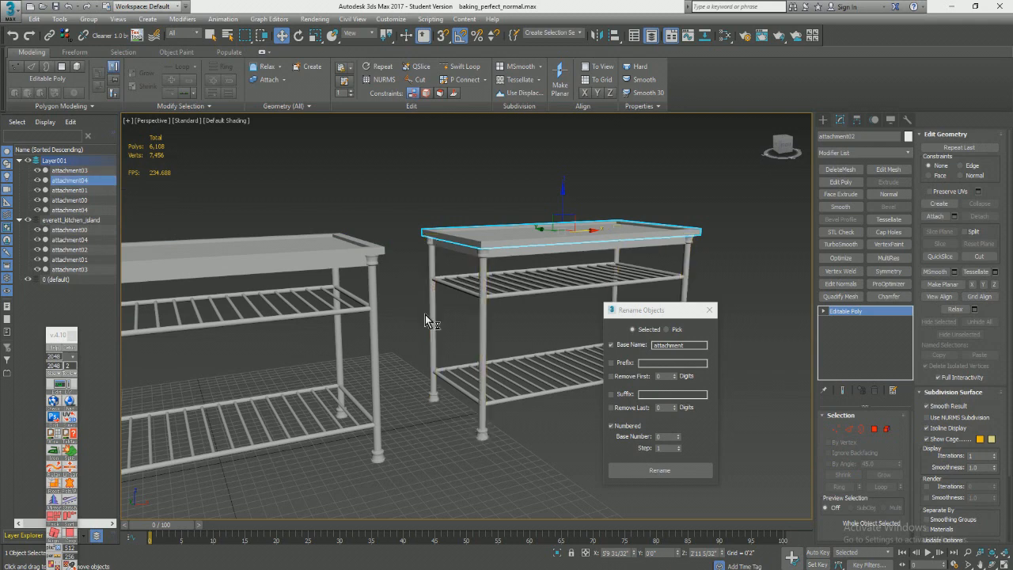
Compare the main posts of both tables, and rename the copied posts to attachment03.
left_click(372, 305)
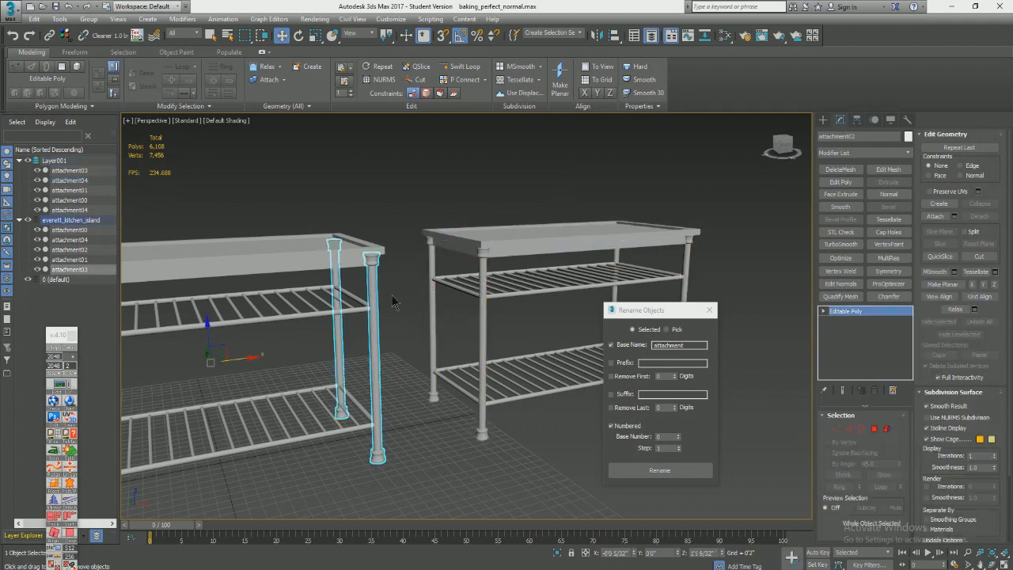
left_click(484, 325)
left_click(89, 210)
left_click(91, 209)
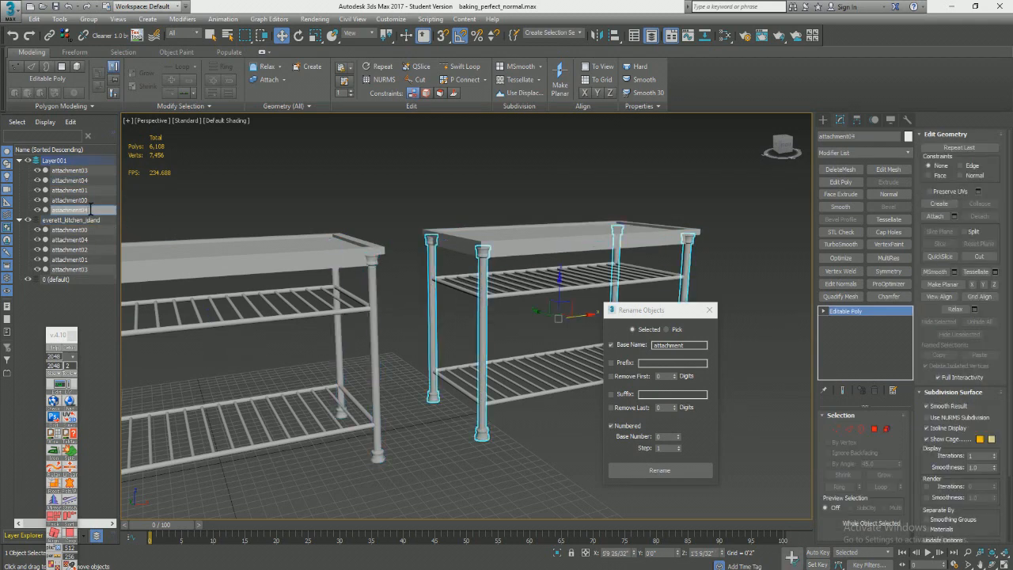
type("3")
key("Return")
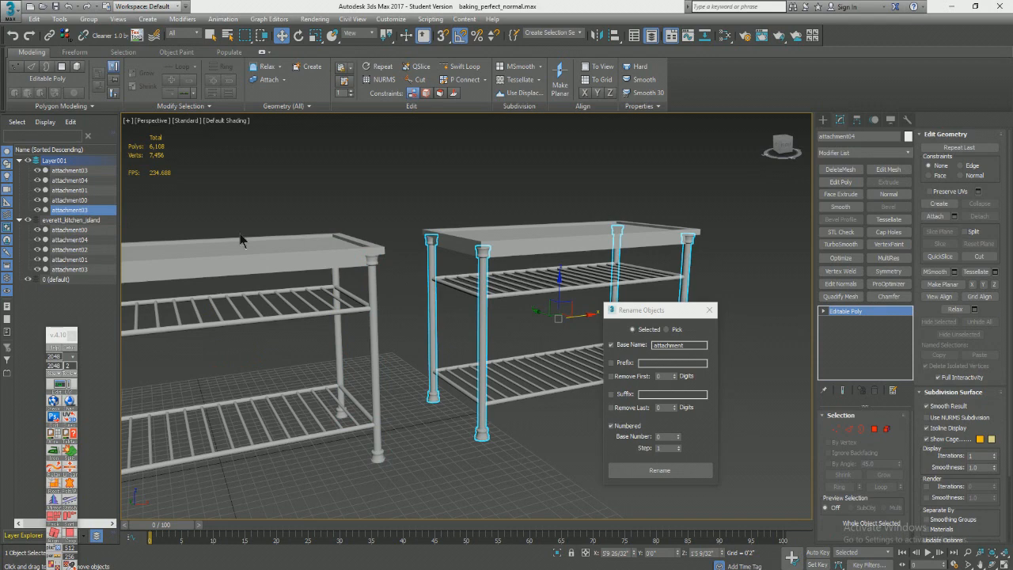
Compare the lower shelves of both tables, and rename the copied lower shelf to attachment01.
left_click(308, 438)
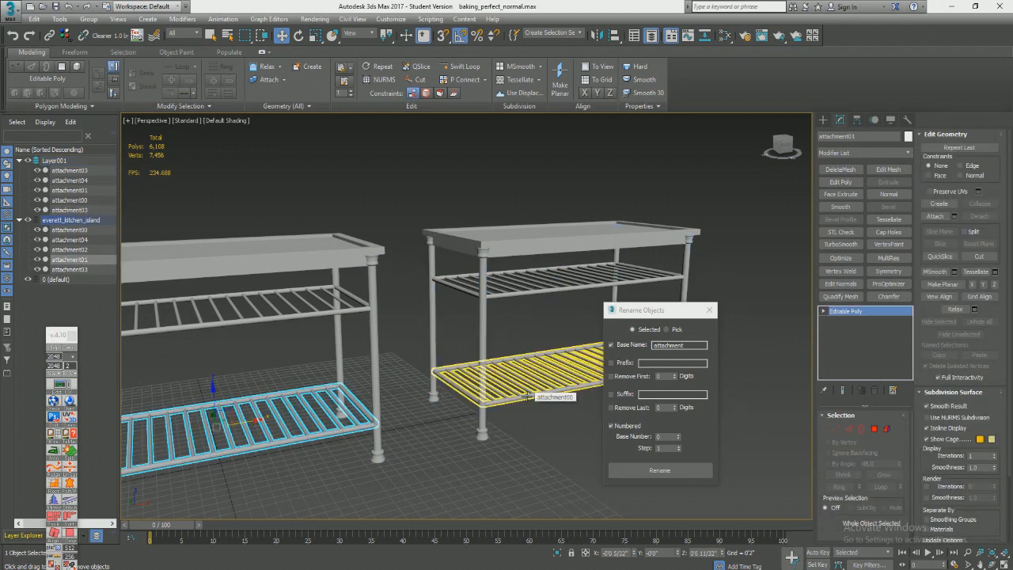
left_click(527, 396)
left_click(91, 200)
key("Escape")
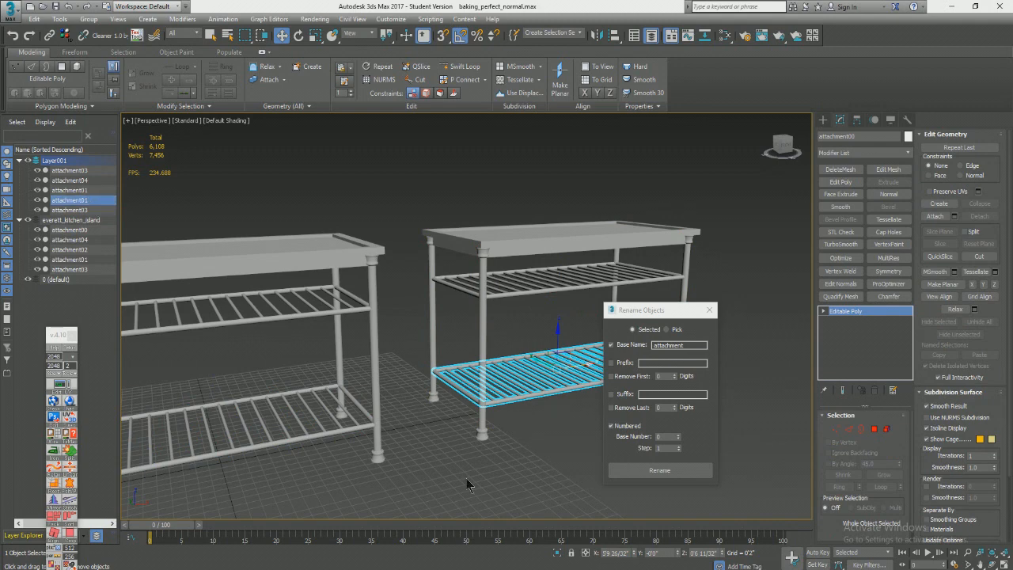
Compare the upper shelves of both tables, and rename the copied upper shelf to attachment02.
left_click(334, 311)
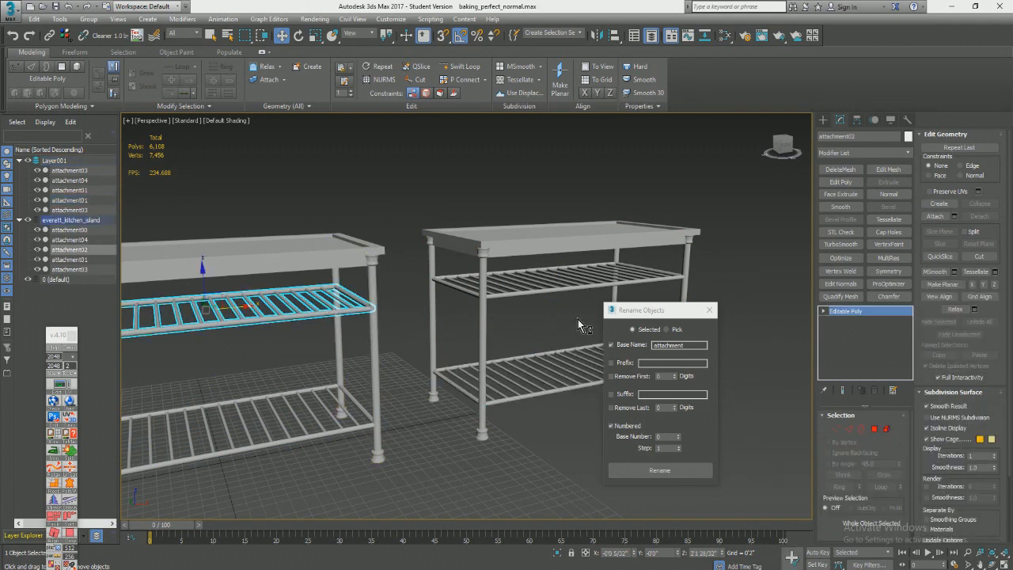
left_click(548, 287)
left_click(88, 193)
type("2")
key("Return")
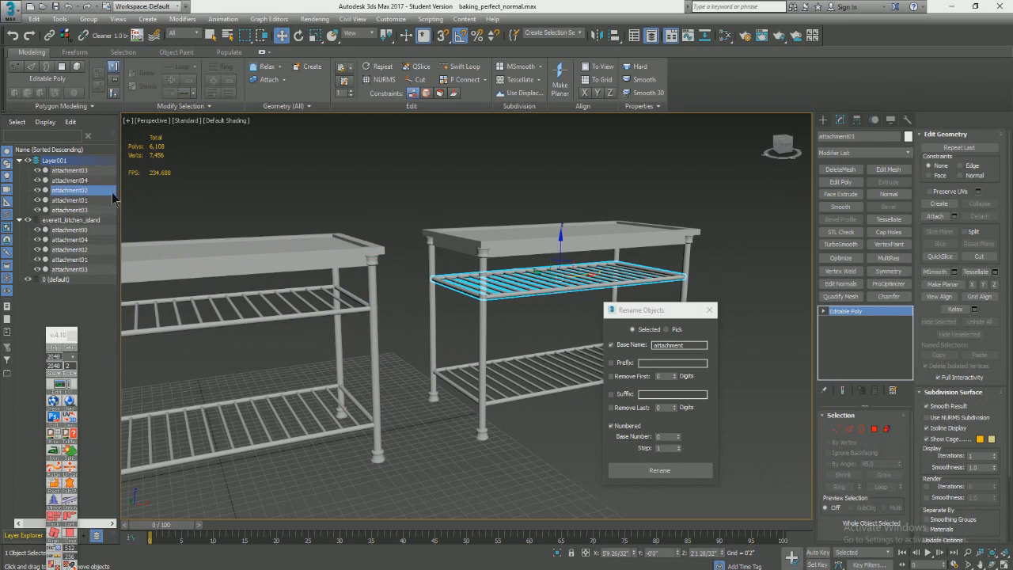
Compare the aprons under both table tops, and rename the copied apron to attachment00.
left_click(241, 265)
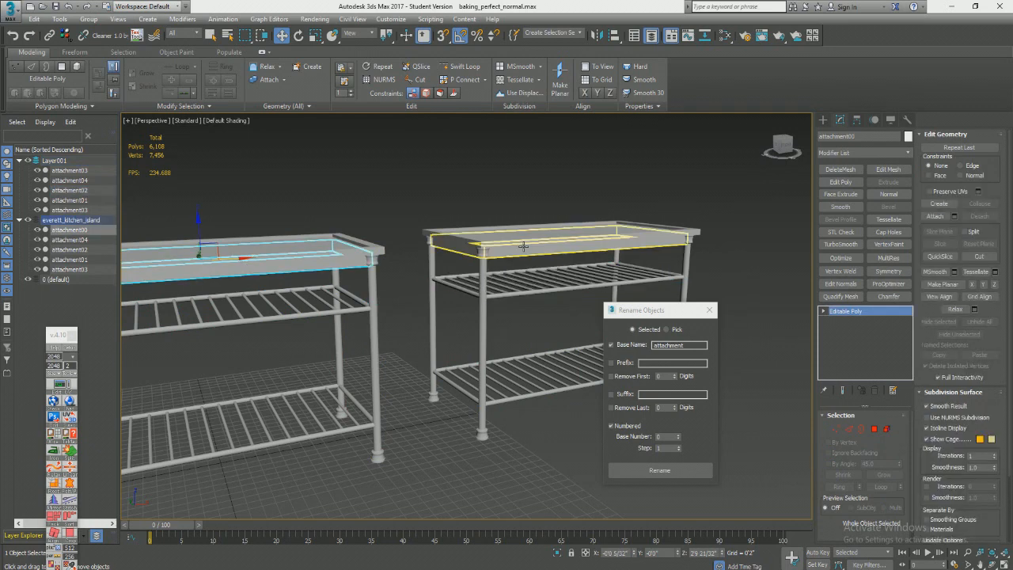
left_click(523, 246)
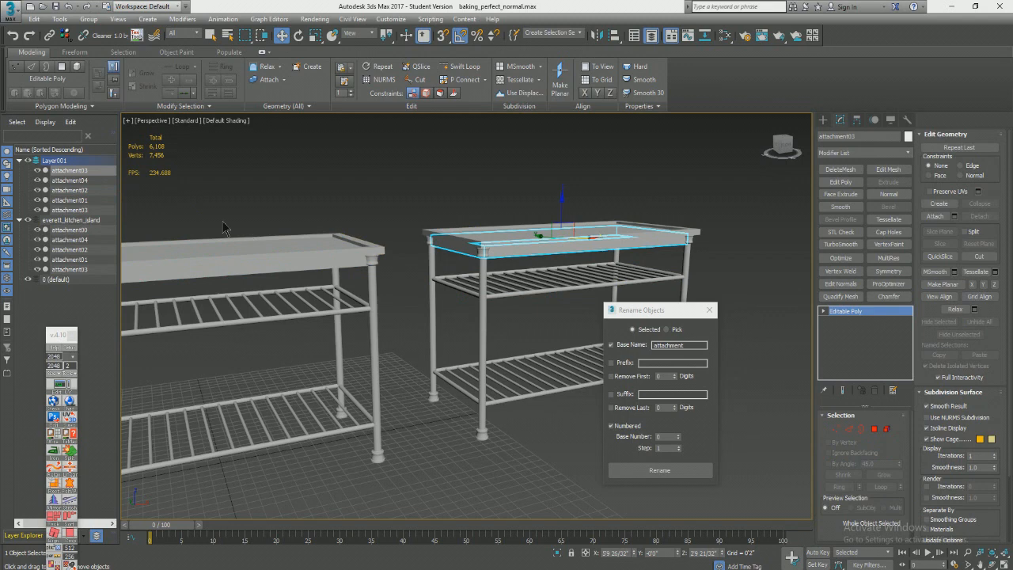
left_click(94, 171)
key("BackSpace")
type("0")
key("Return")
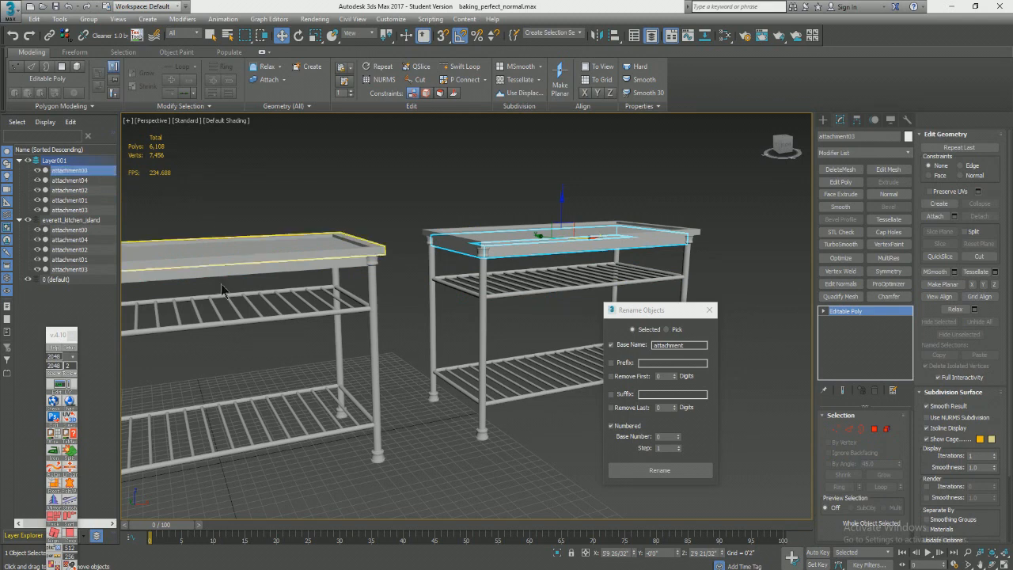
Batch-rename all original kitchen island parts by adding only the suffix _low, with base name and numbering disabled.
scroll(245, 300, "down", 3)
middle_click_drag(245, 295, 249, 271)
middle_click_drag(249, 271, 330, 318)
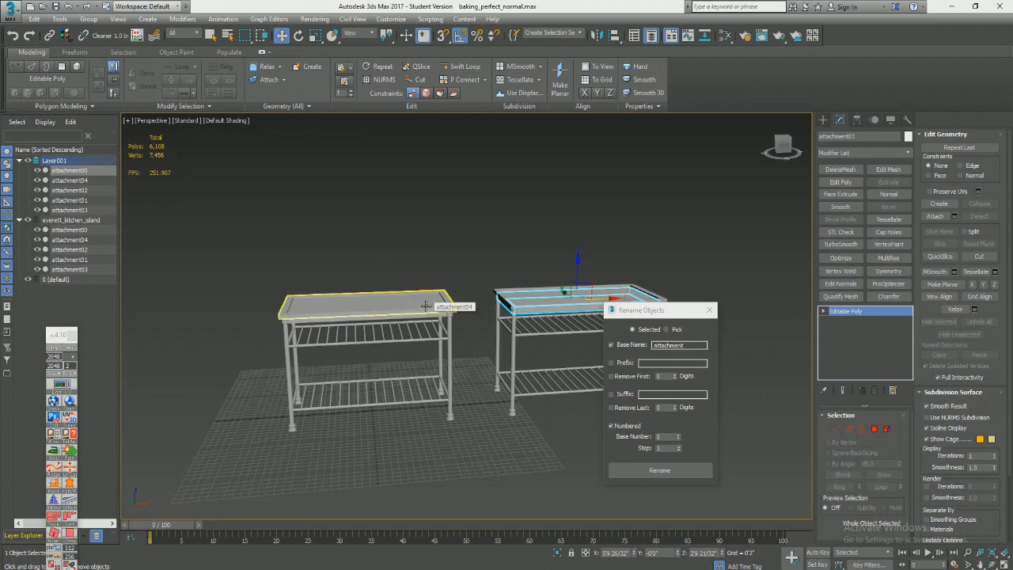
middle_click_drag(409, 298, 372, 269, "alt")
left_click_drag(226, 172, 463, 463)
scroll(463, 463, "up", 3)
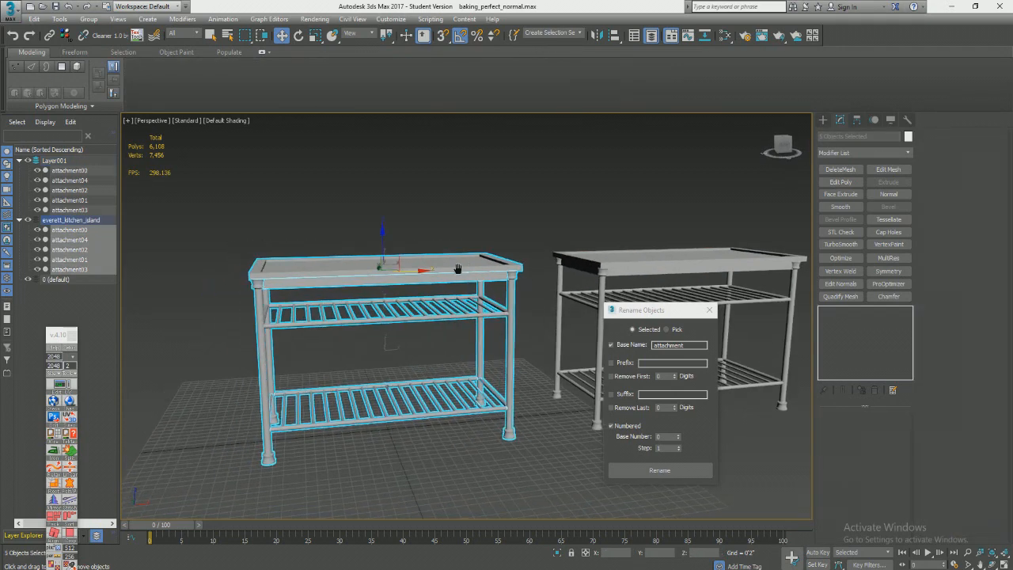
left_click(611, 426)
left_click(611, 345)
left_click(654, 394)
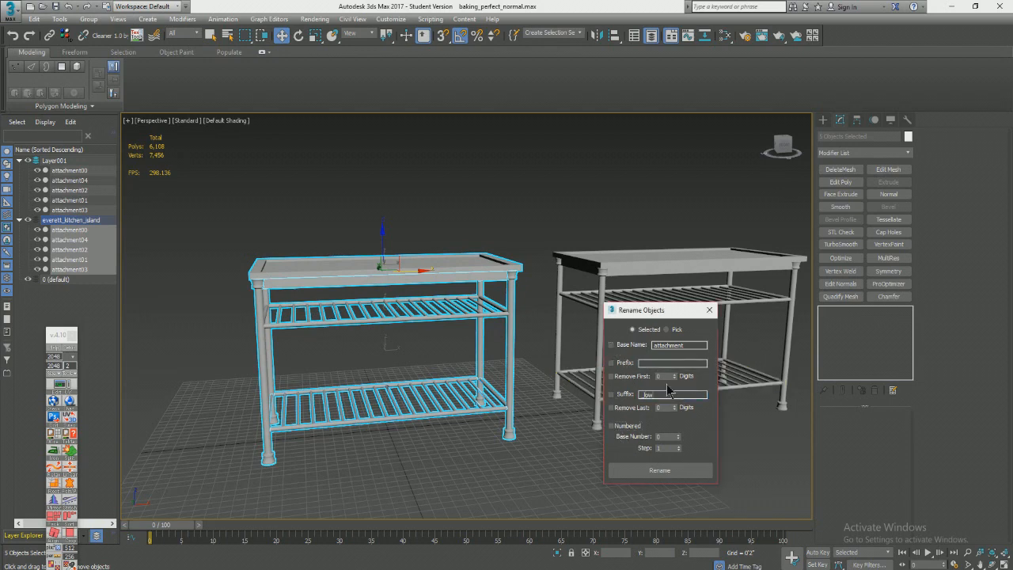
middle_click_drag(526, 434, 400, 408)
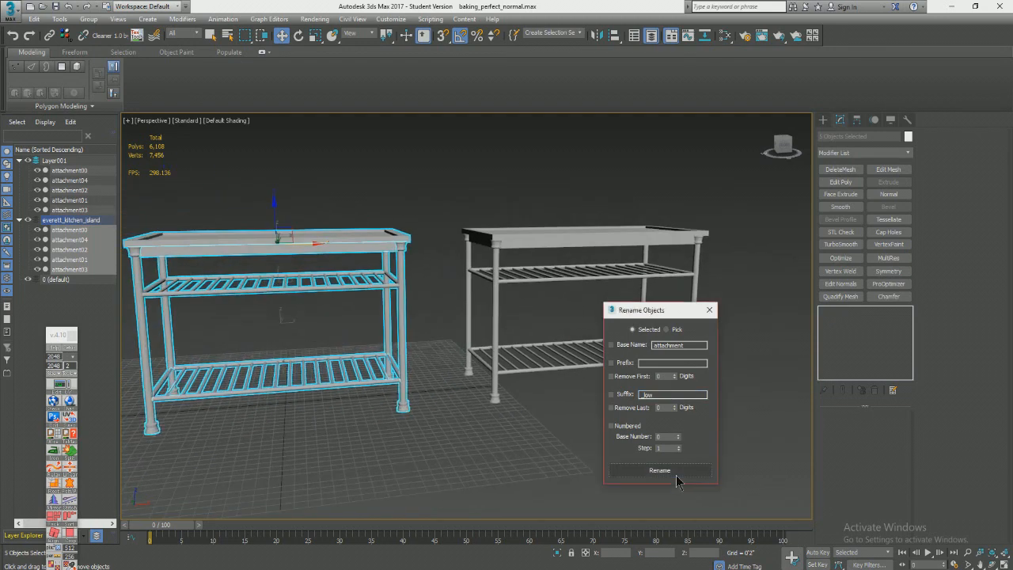
middle_click_drag(190, 251, 242, 255)
left_click(242, 255)
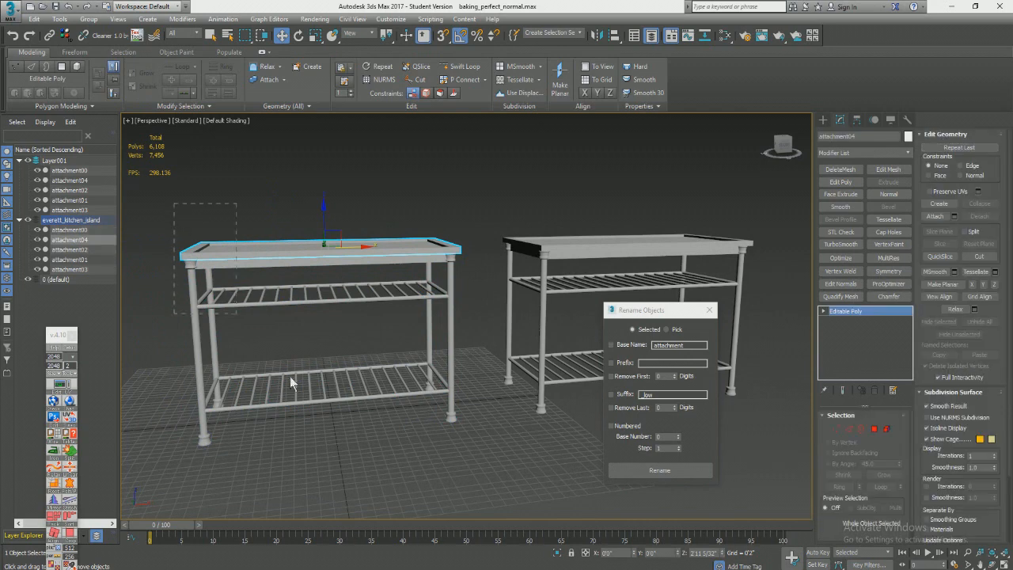
left_click_drag(454, 478, 456, 478)
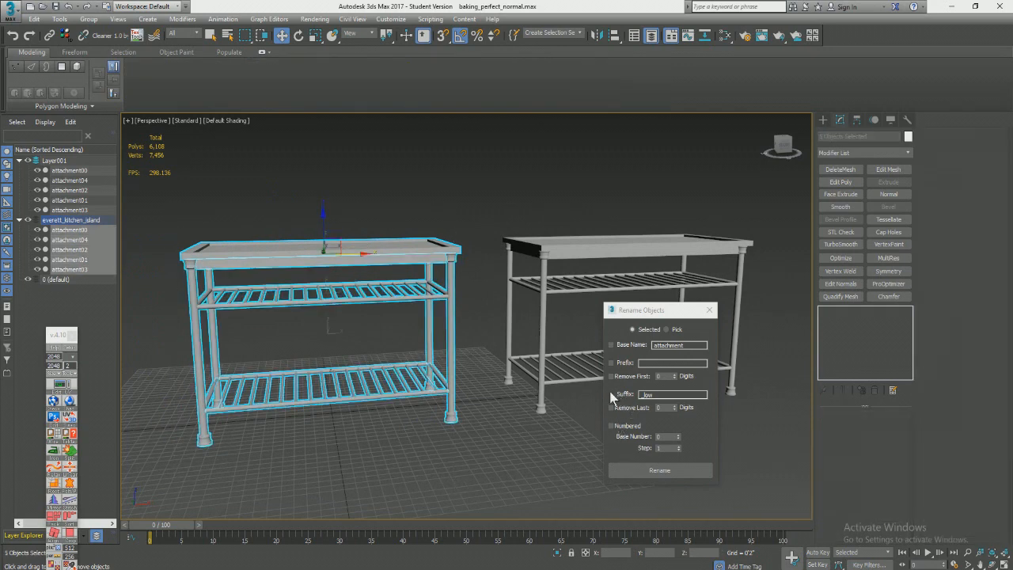
Batch-rename all copied kitchen island parts by adding the suffix _high, and close the rename dialog.
middle_click_drag(371, 358, 237, 241)
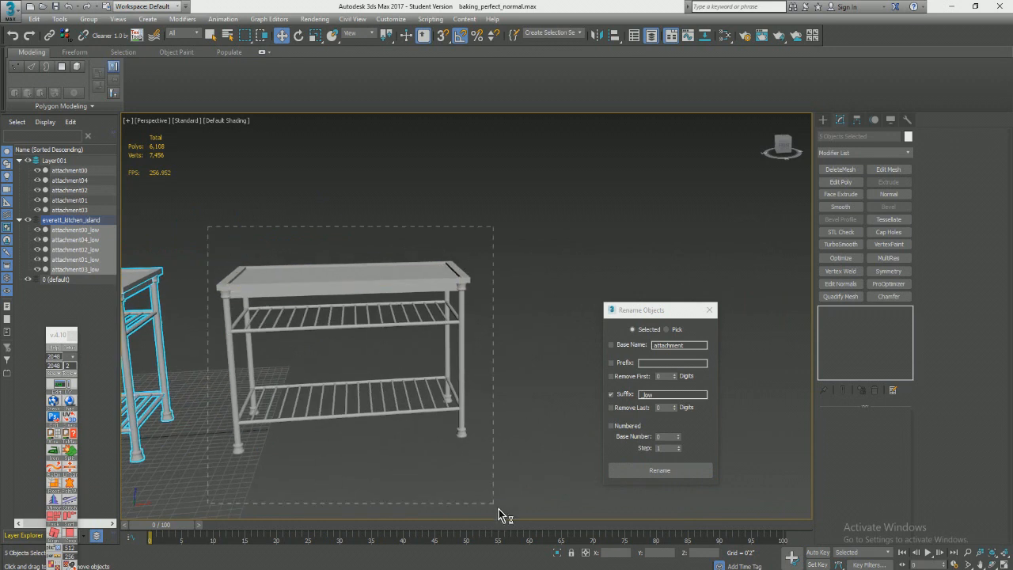
left_click_drag(494, 504, 494, 504)
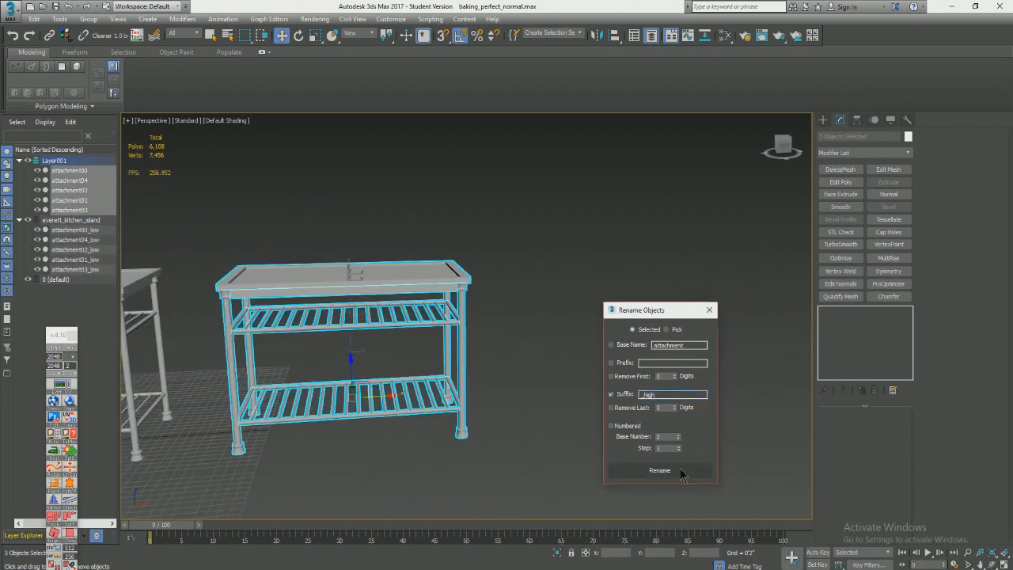
middle_click_drag(309, 326, 713, 295)
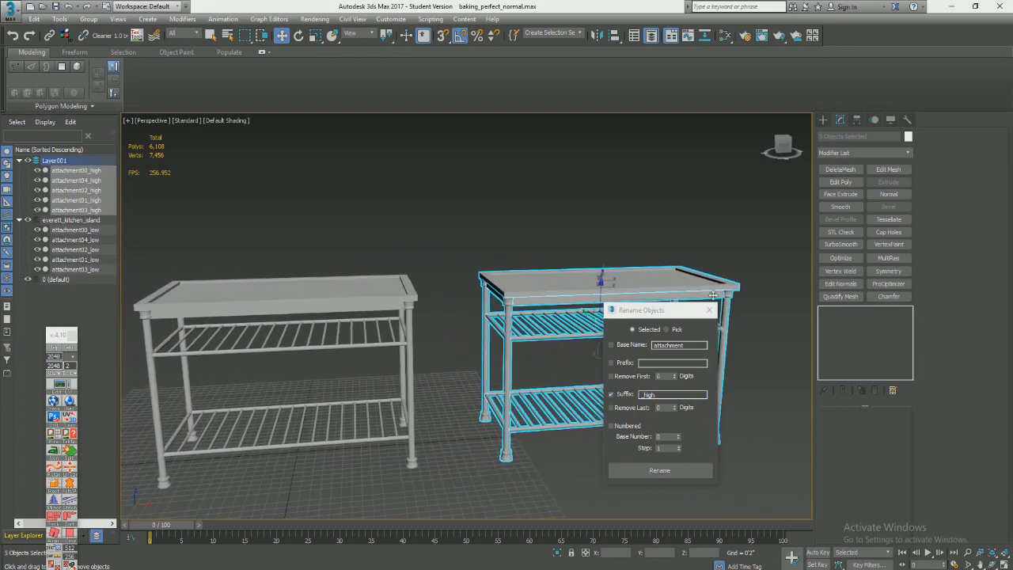
left_click(712, 311)
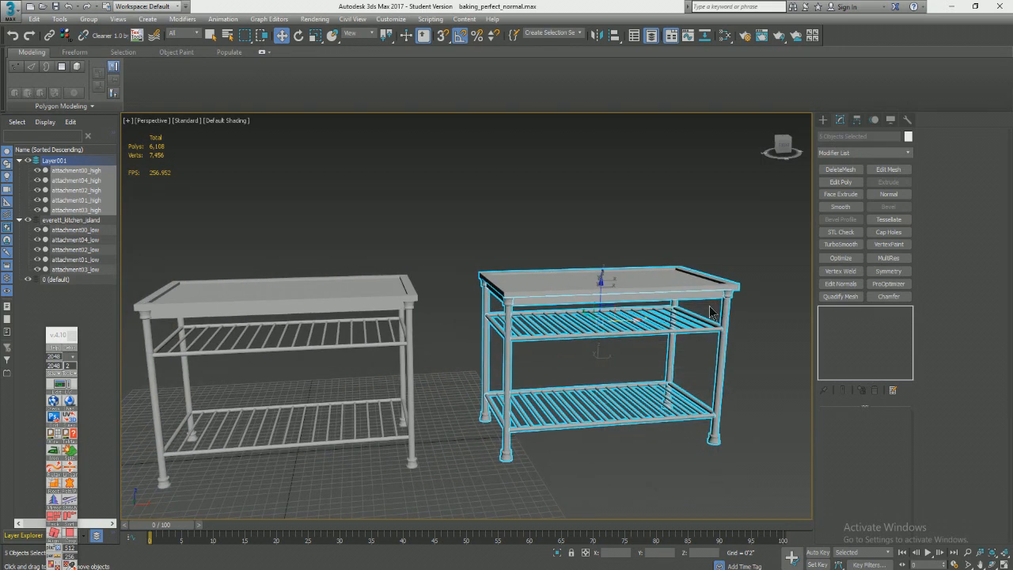
Check the low and high tables from several angles, and hide the everett_kitchen_island_low layer.
middle_click_drag(403, 347, 584, 269)
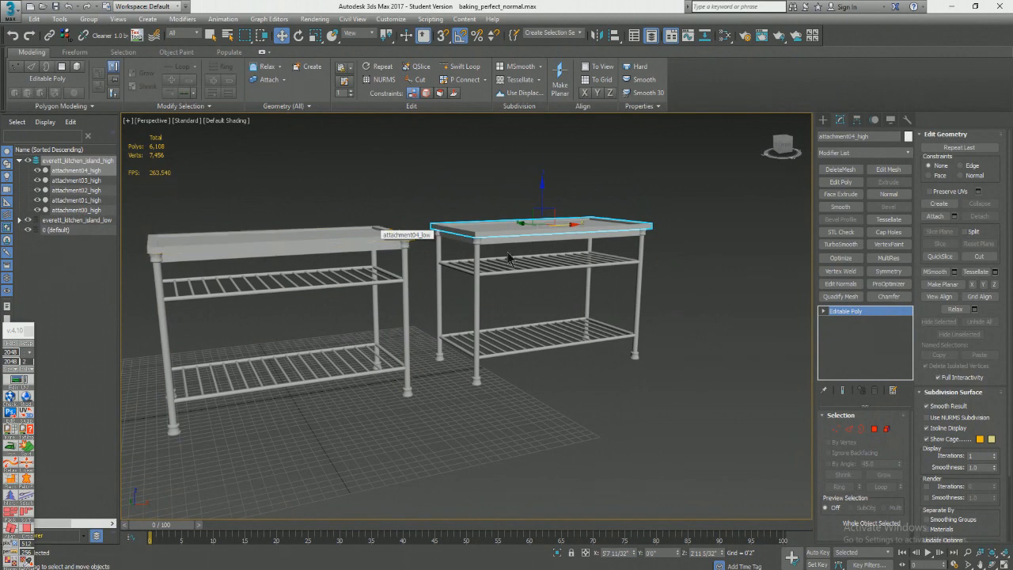
middle_click_drag(566, 227, 451, 266, "alt")
scroll(361, 234, "up", 1)
scroll(360, 234, "up", 3)
middle_click_drag(492, 348, 416, 291)
middle_click_drag(415, 291, 388, 257, "alt")
middle_click_drag(273, 317, 626, 262, "alt")
middle_click_drag(360, 266, 424, 291, "alt")
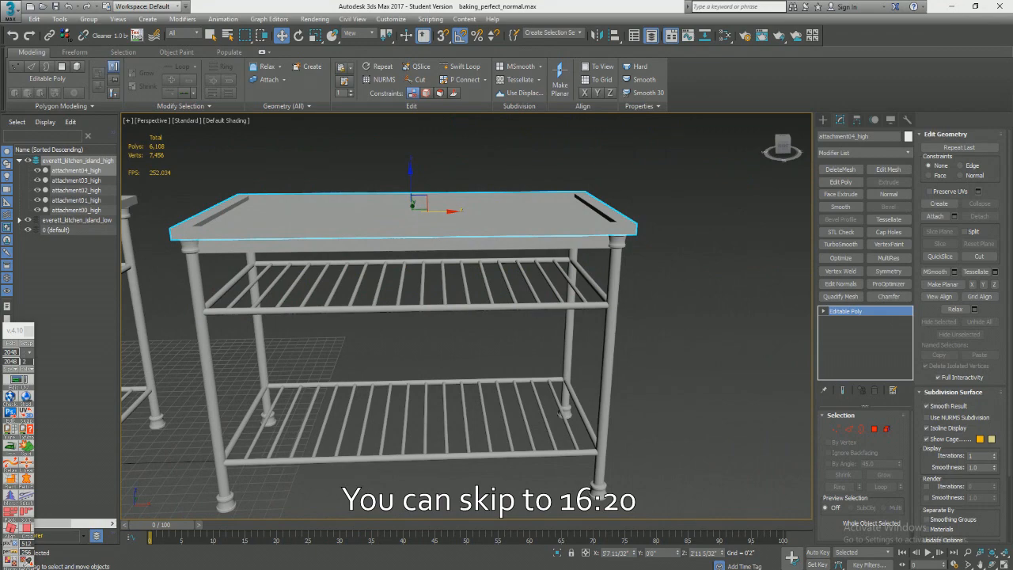
scroll(322, 335, "down", 3)
middle_click_drag(321, 335, 536, 233, "alt")
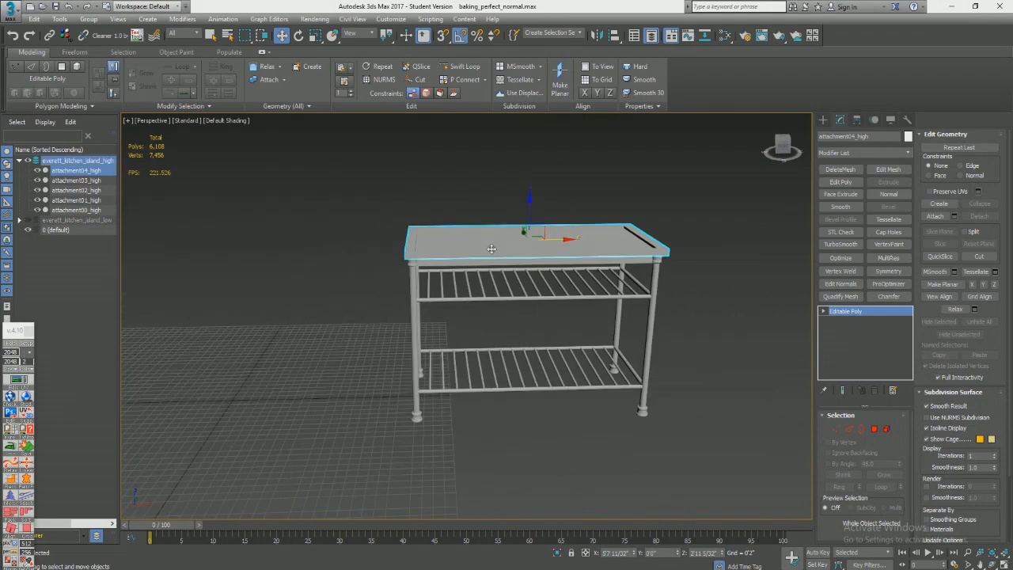
Add a Quad Chamfer modifier to the top frame attachment04_high and adjust its chamfer amount.
scroll(417, 226, "up", 5)
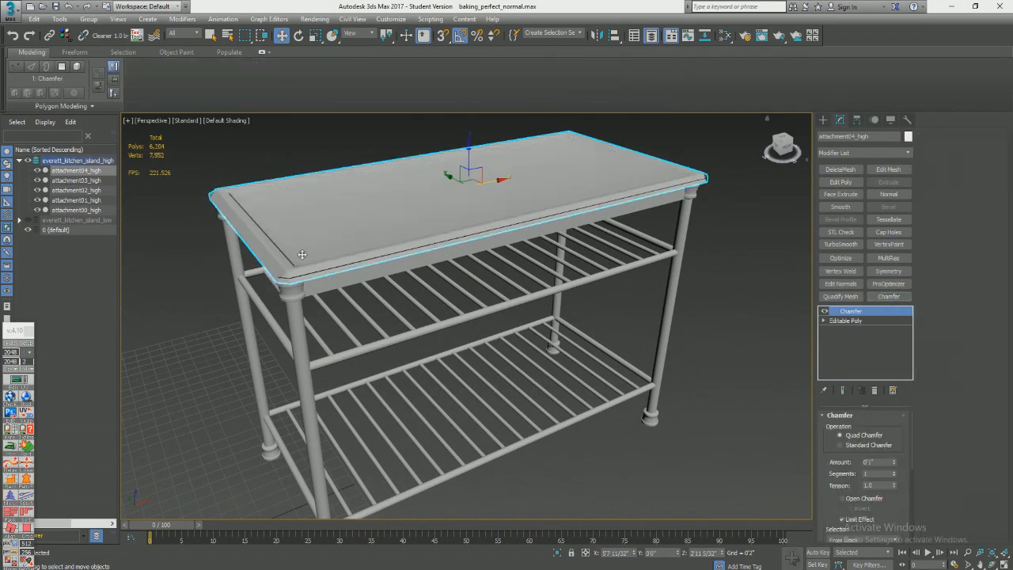
scroll(302, 254, "up", 5)
scroll(380, 317, "down", 6)
scroll(371, 308, "up", 6)
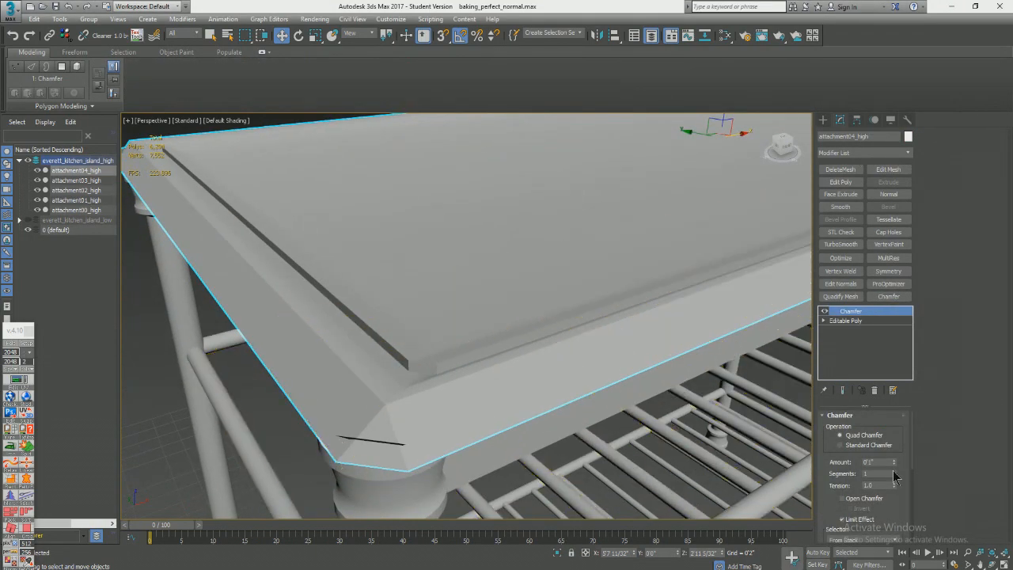
scroll(435, 230, "down", 7)
middle_click_drag(435, 237, 592, 203)
key("z")
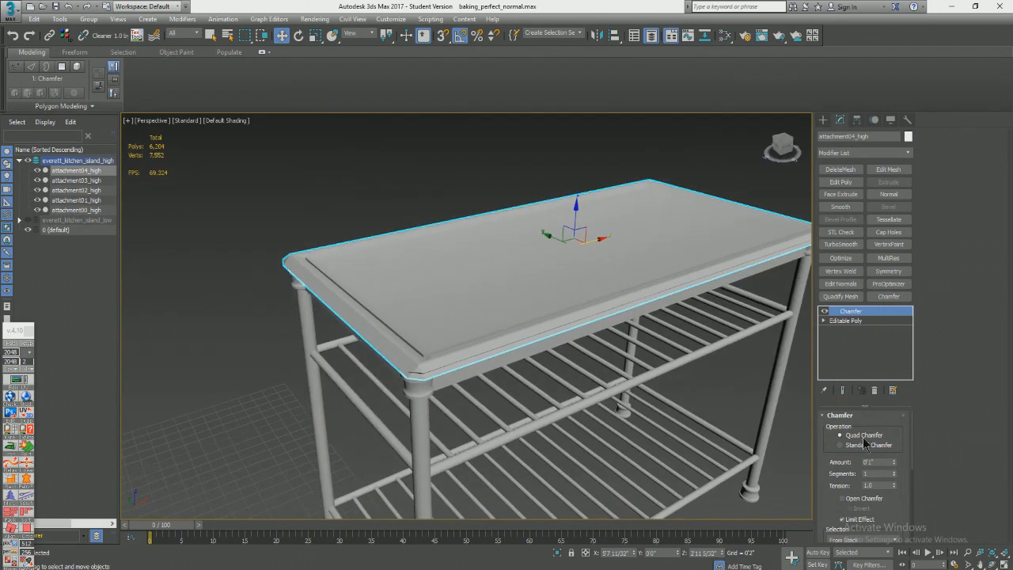
left_click(864, 462)
left_click(894, 460)
scroll(432, 331, "up", 4)
key("F4")
Isolate the top frame, add a TurboSmooth modifier above the Chamfer and increase its iterations.
left_click(558, 554)
middle_click_drag(423, 412, 376, 337, "alt")
left_click(848, 245)
scroll(405, 346, "down", 2)
left_click(896, 432)
middle_click_drag(443, 341, 404, 329, "alt")
scroll(404, 329, "up", 3)
Set the Chamfer modifier to work from unsmoothed edges, and adjust its segments while checking the smoothed top frame.
left_click(851, 321)
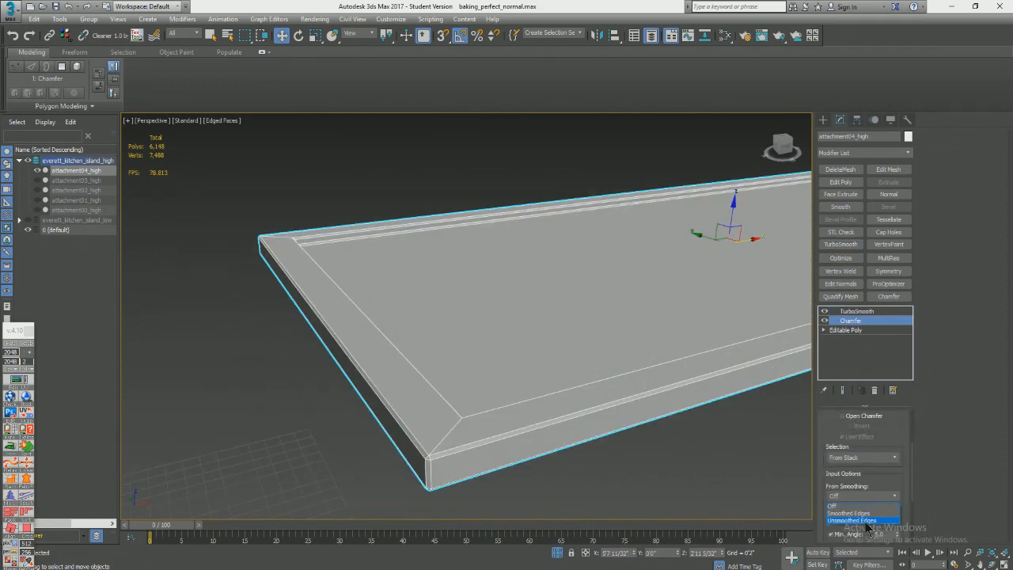
middle_click_drag(516, 322, 529, 321, "alt")
left_click_drag(912, 468, 912, 339)
left_click(842, 390)
key("F4")
middle_click_drag(491, 356, 481, 336, "alt")
left_click(894, 472)
left_click(894, 475)
middle_click_drag(527, 402, 480, 374, "alt")
Connect the top frame's lengthwise edges in the Editable Poly base to add support loops near both short ends.
left_click(846, 330)
left_click(842, 390)
middle_click_drag(492, 324, 505, 361, "alt")
key("2")
key("F4")
left_click_drag(428, 185, 409, 418)
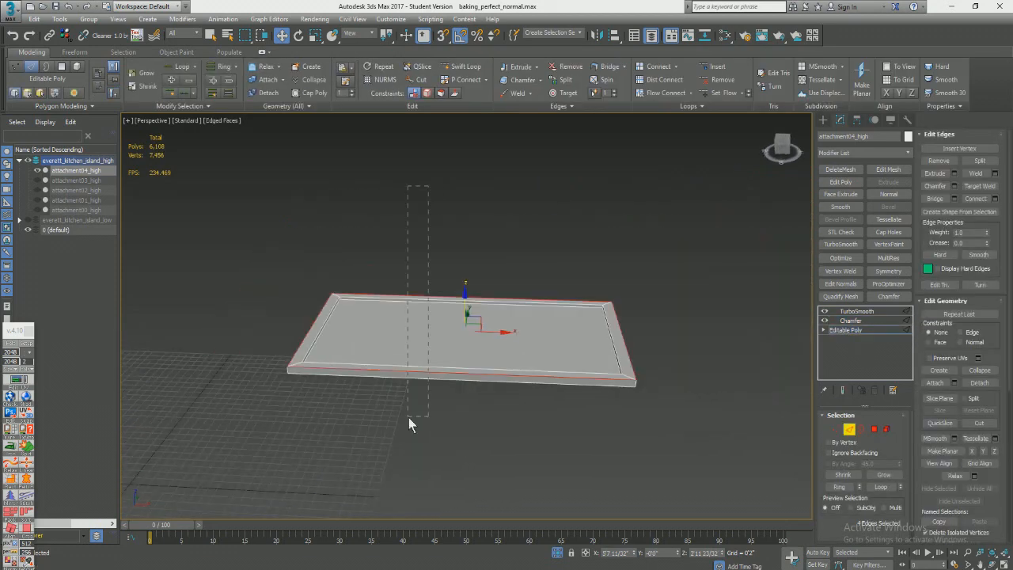
scroll(409, 395, "up", 2)
left_click(656, 69, "shift")
left_click(472, 370)
Connect the top frame's crosswise edges to add support loops along both long sides, and check the smoothed result.
middle_click_drag(467, 380, 403, 388, "alt")
left_click_drag(484, 219, 486, 462)
left_click(656, 70, "shift")
left_click(472, 370)
middle_click_drag(348, 356, 403, 356, "alt")
key("2")
left_click(843, 390)
middle_click_drag(352, 374, 502, 324, "alt")
scroll(527, 272, "up", 4)
Try to chamfer the vertical edges at the inner corners of the top frame's recess.
left_click(842, 390)
key("2")
key("F4")
scroll(491, 317, "up", 4)
left_click(520, 360)
middle_click_drag(604, 375, 546, 369, "alt")
key("alt+r")
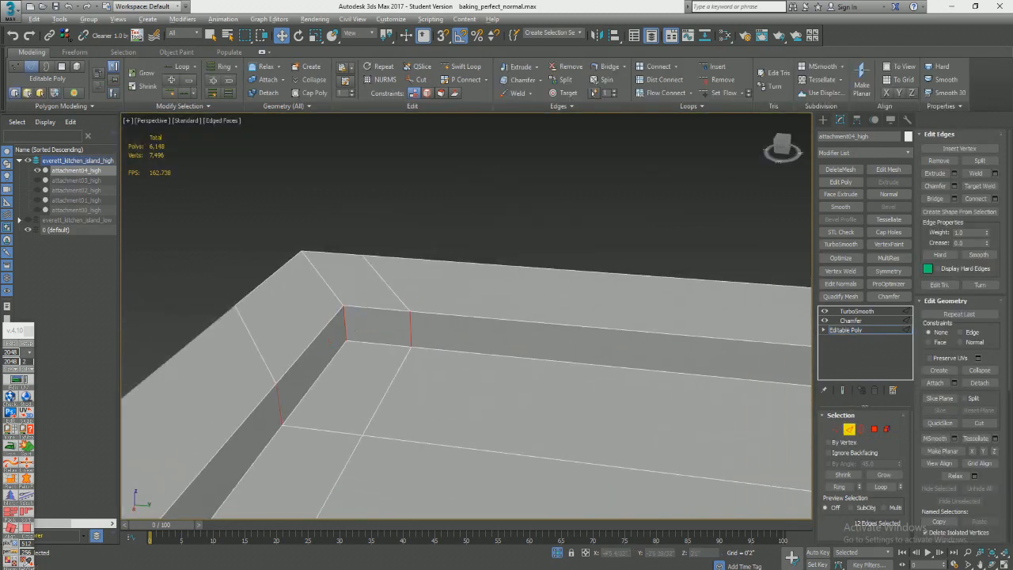
left_click(278, 403, "alt")
middle_click_drag(280, 396, 455, 344, "alt")
scroll(428, 348, "up", 4)
left_click_drag(402, 387, 499, 488, "alt")
scroll(475, 428, "down", 8)
middle_click_drag(431, 372, 475, 273, "alt")
middle_click_drag(514, 247, 279, 361, "alt")
scroll(499, 222, "up", 5)
middle_click_drag(507, 277, 561, 328, "alt")
scroll(558, 309, "up", 3)
left_click(541, 80)
left_click(544, 95)
scroll(519, 289, "up", 2)
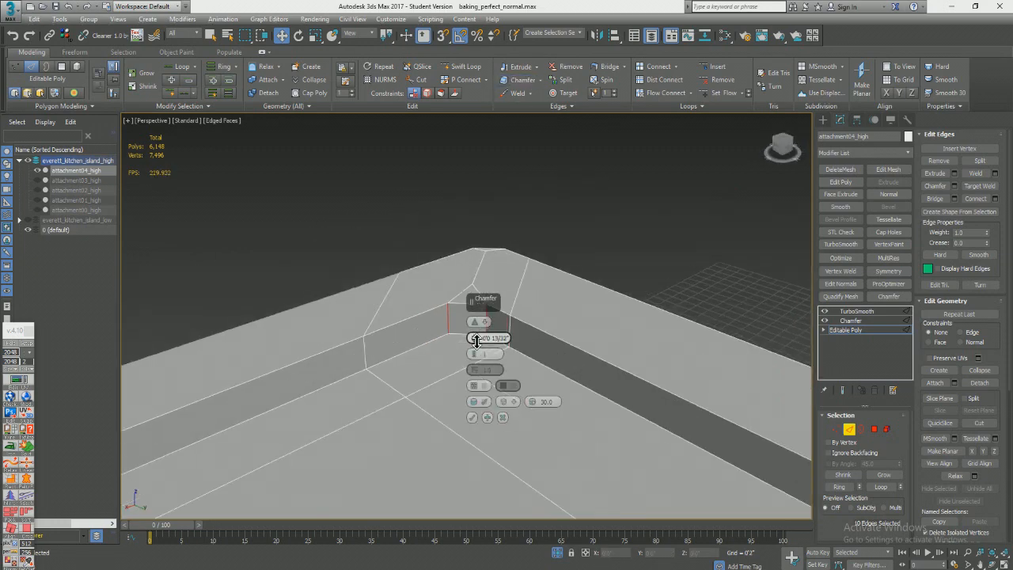
left_click_drag(477, 340, 476, 344)
left_click(472, 417)
Try to connect the vertices across the top frame's chamfered corner with new edges.
middle_click_drag(478, 316, 482, 339, "alt")
key("1")
left_click(469, 361)
left_click(481, 293)
scroll(472, 334, "up", 3)
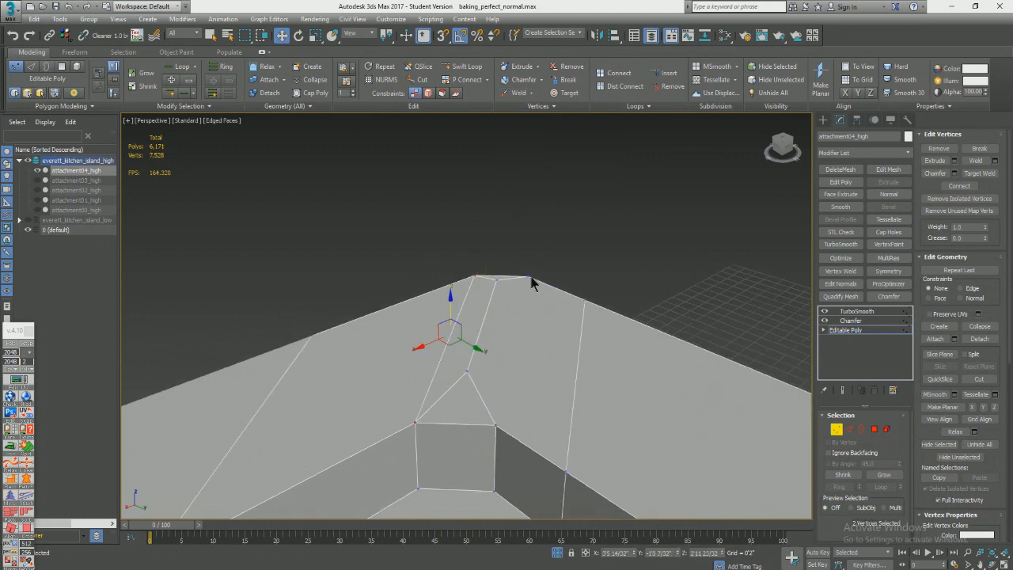
key("2")
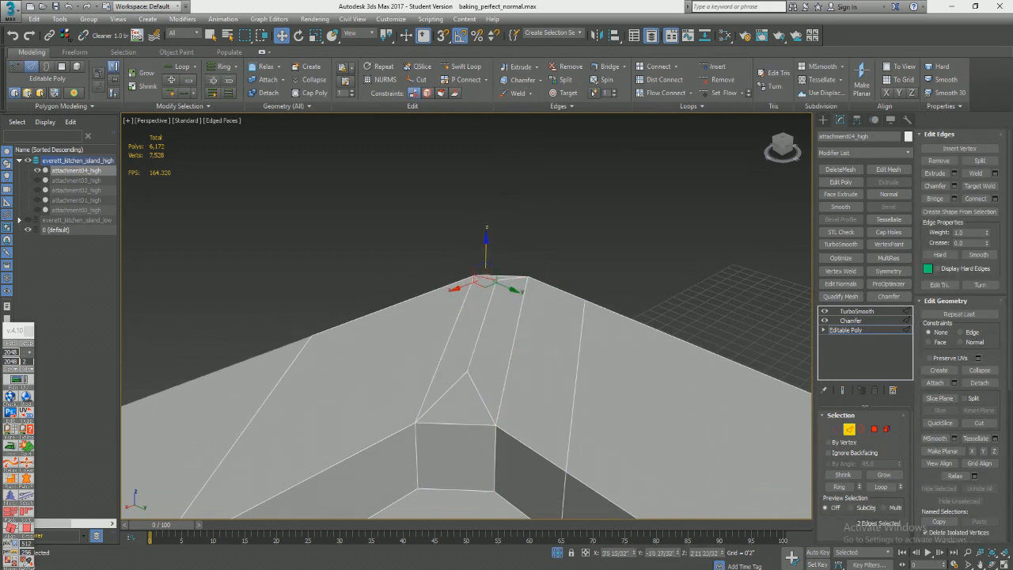
Chamfer the diagonal and vertical edges at the top frame's corners, and check the smoothed corner.
scroll(481, 317, "down", 5)
middle_click_drag(514, 332, 570, 269)
middle_click_drag(475, 317, 602, 332, "alt")
scroll(475, 333, "up", 5)
left_click(216, 394, "ctrl")
left_click(280, 442, "ctrl")
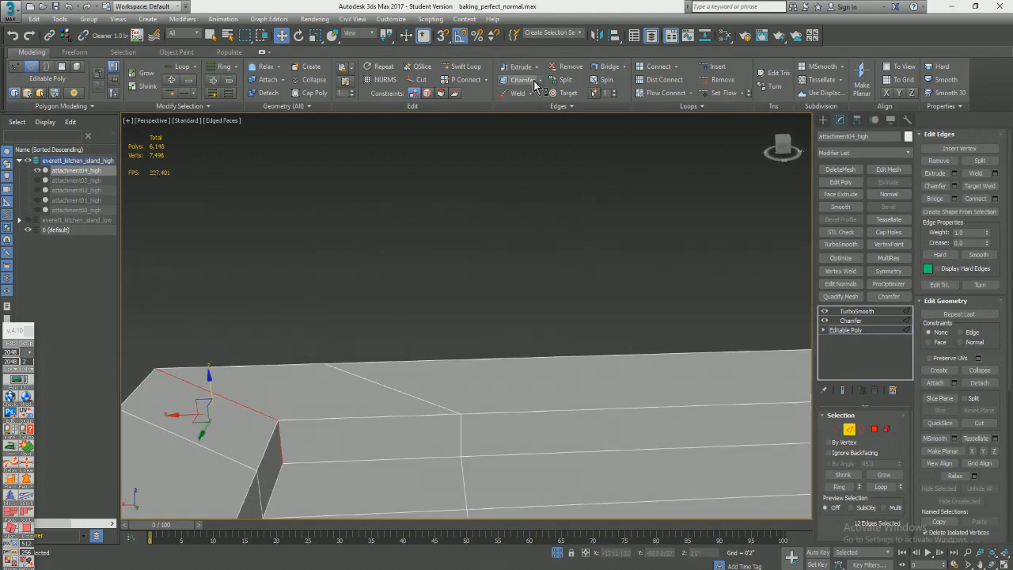
key("4")
middle_click_drag(342, 415, 333, 388, "alt")
left_click(324, 382)
left_click(354, 378)
key("4")
key("F4")
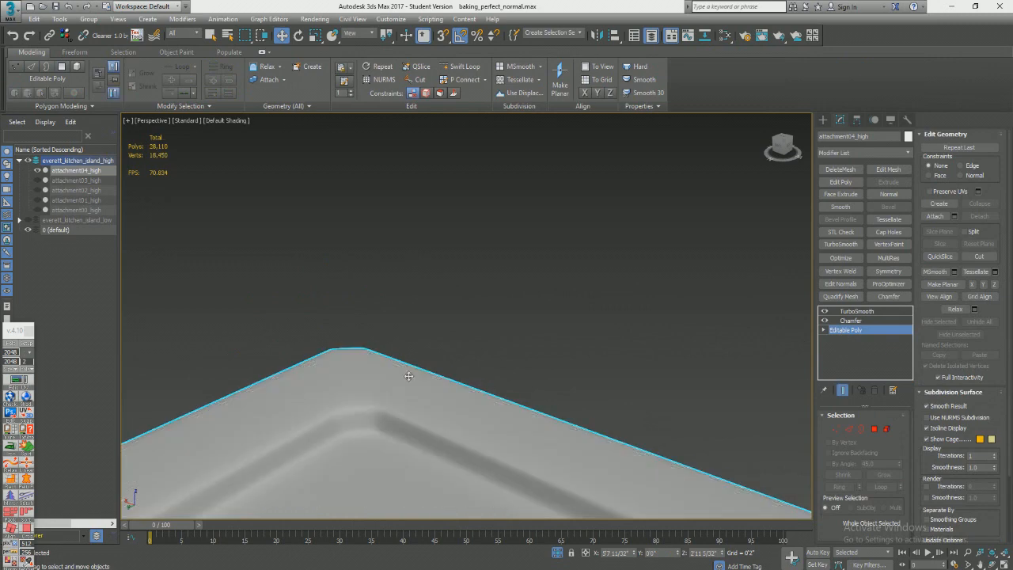
Connect the vertical edges of the recess wall with 2 tightly pinched support loops, and check the smoothed frame.
key("4")
middle_click_drag(449, 390, 477, 323)
key("F4")
key("2")
left_click(409, 347)
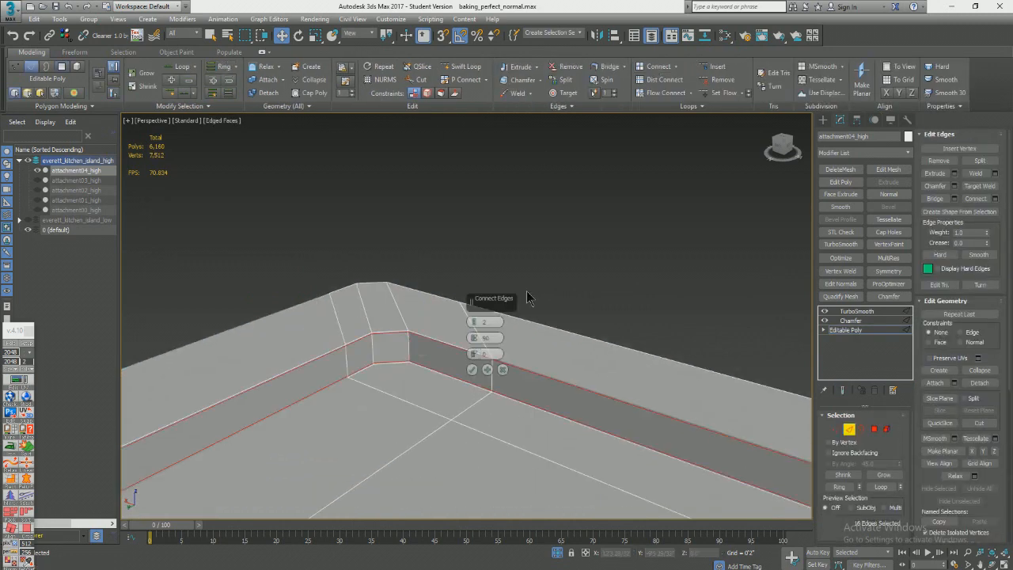
left_click(471, 370)
key("2")
left_click(843, 389)
scroll(531, 402, "down", 5)
middle_click_drag(531, 402, 602, 372, "alt")
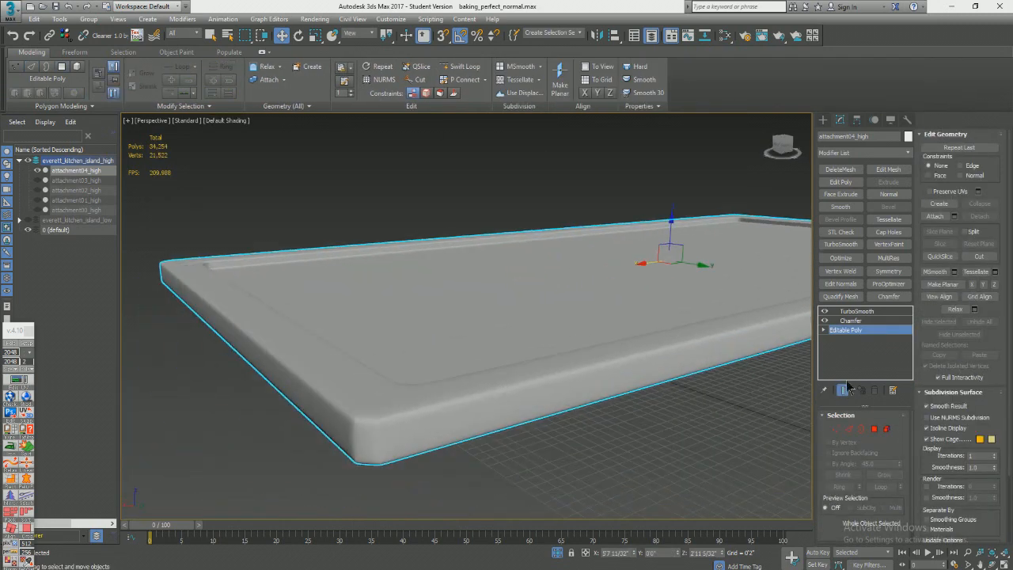
Connect the vertical edges around the frame's outer side to add support loops, and check the smoothed surface.
left_click(842, 390)
key("2")
left_click(378, 445)
left_click(472, 370)
key("2")
key("F4")
middle_click_drag(472, 353, 373, 283, "alt")
scroll(373, 283, "up", 3)
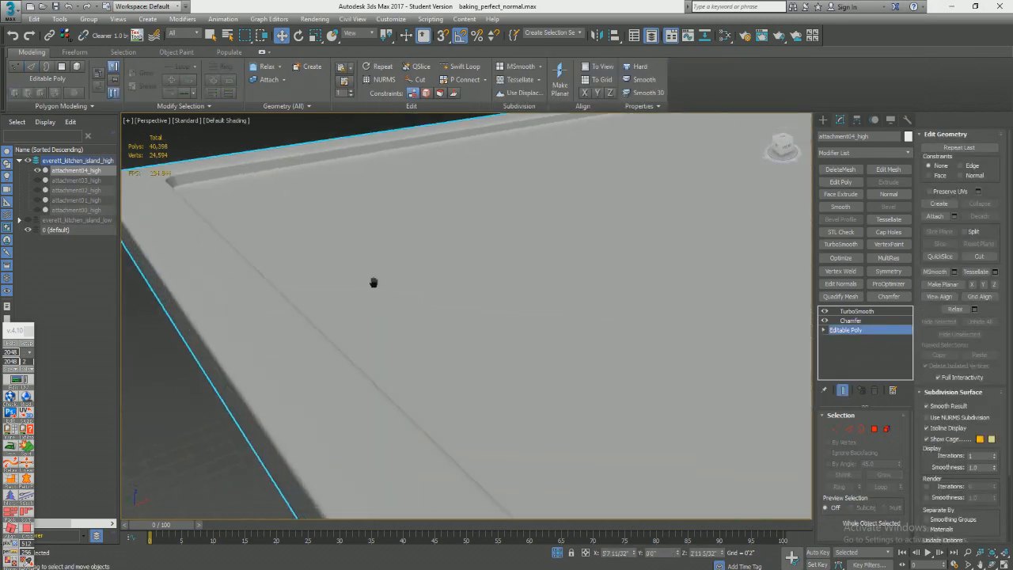
scroll(373, 283, "down", 3)
Adjust the amount of the top frame's Chamfer modifier.
left_click(852, 321)
left_click(895, 460)
middle_click_drag(506, 373, 494, 308, "alt")
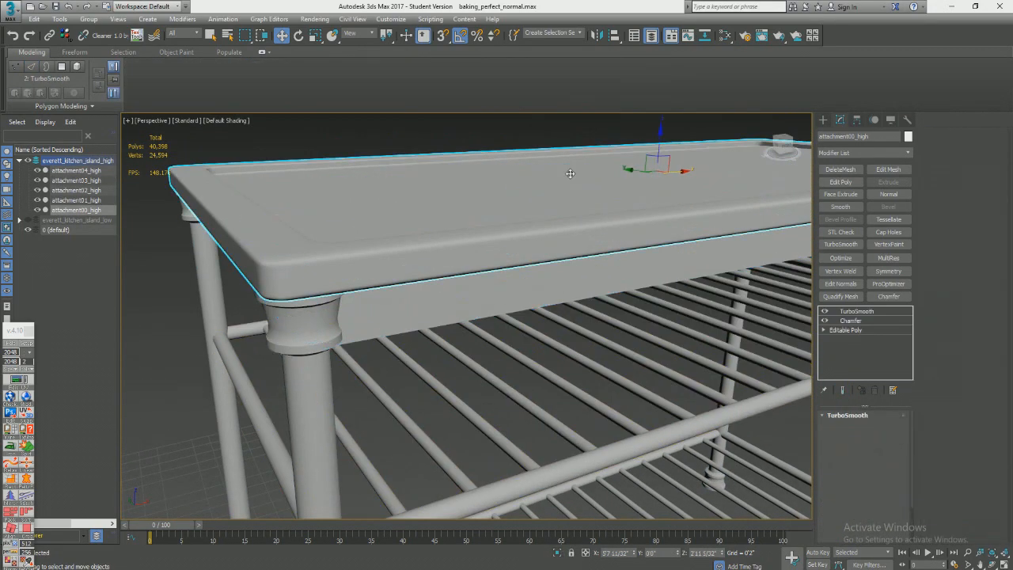
Copy the tabletop's Chamfer and TurboSmooth modifiers for use on the apron beneath it, and submit the error report.
left_click(857, 311, "ctrl")
right_click(858, 312)
left_click(927, 375)
left_click(605, 333)
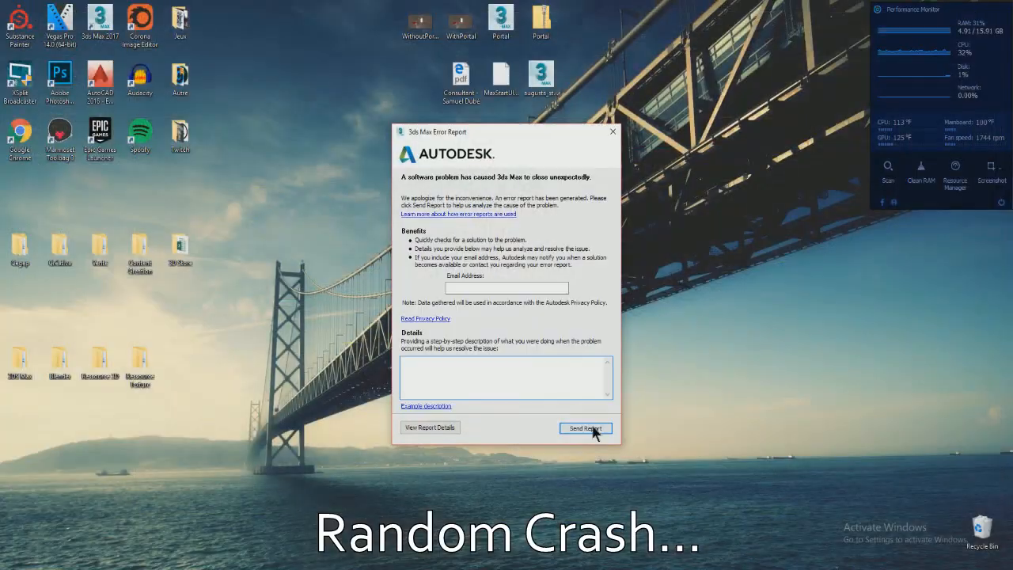
left_click(590, 431)
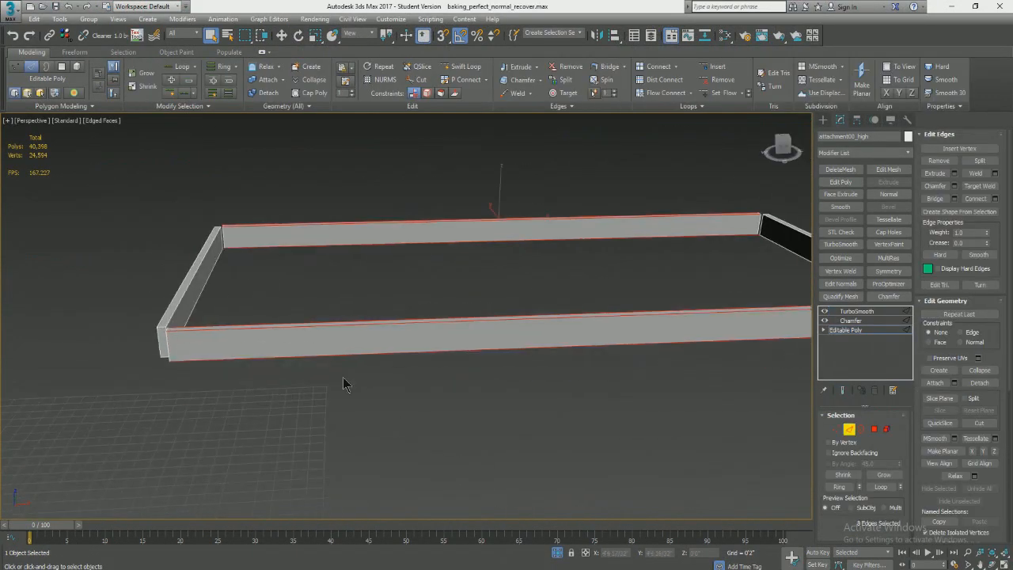
Connect the selected long horizontal edges of the apron boards.
key("ctrl+shift+e")
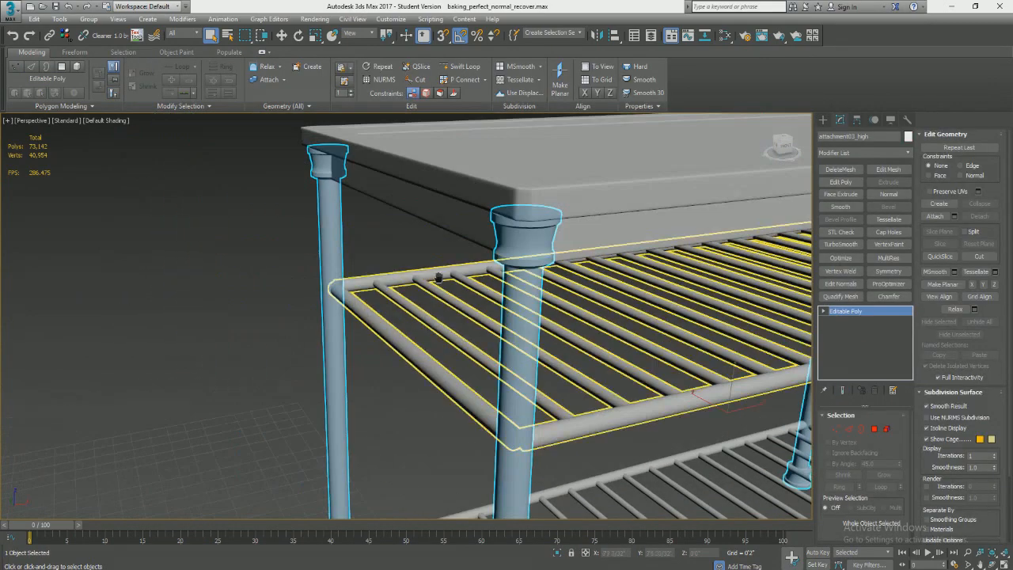
Paste the Chamfer and TurboSmooth modifiers onto the legs, and delete all leg elements but one from the base mesh.
right_click(863, 311)
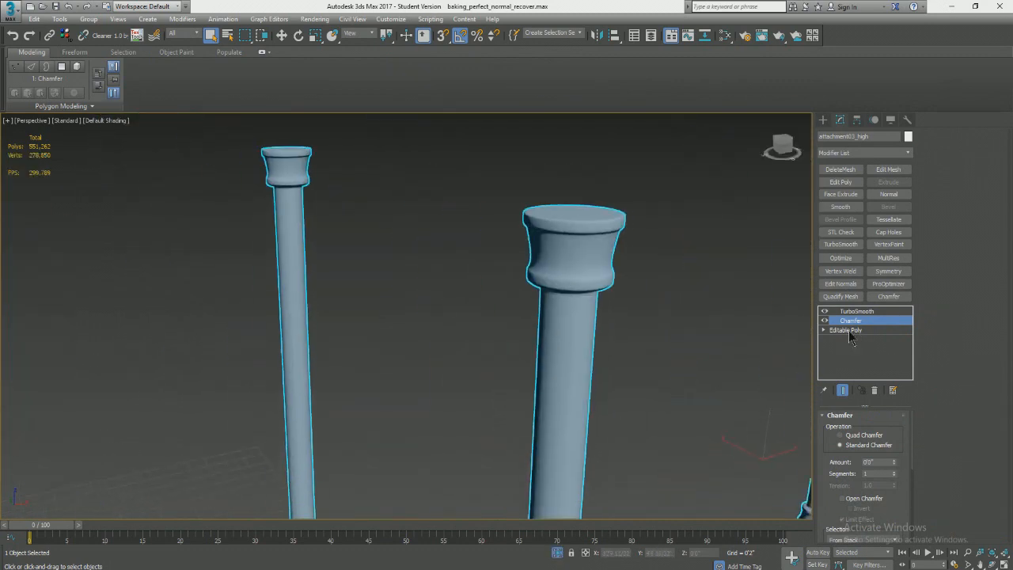
left_click(852, 330)
left_click_drag(752, 208, 623, 409)
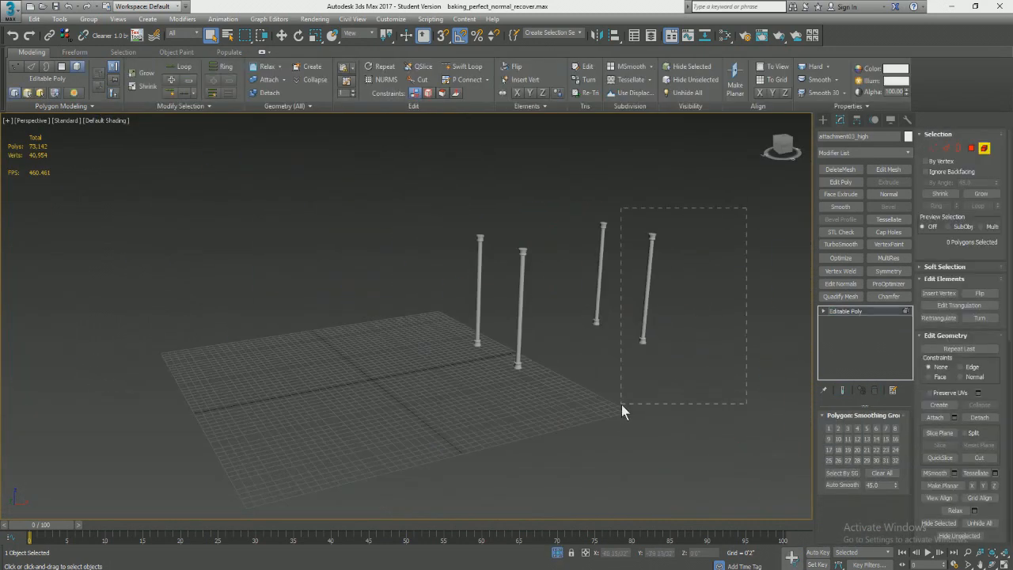
key("Delete")
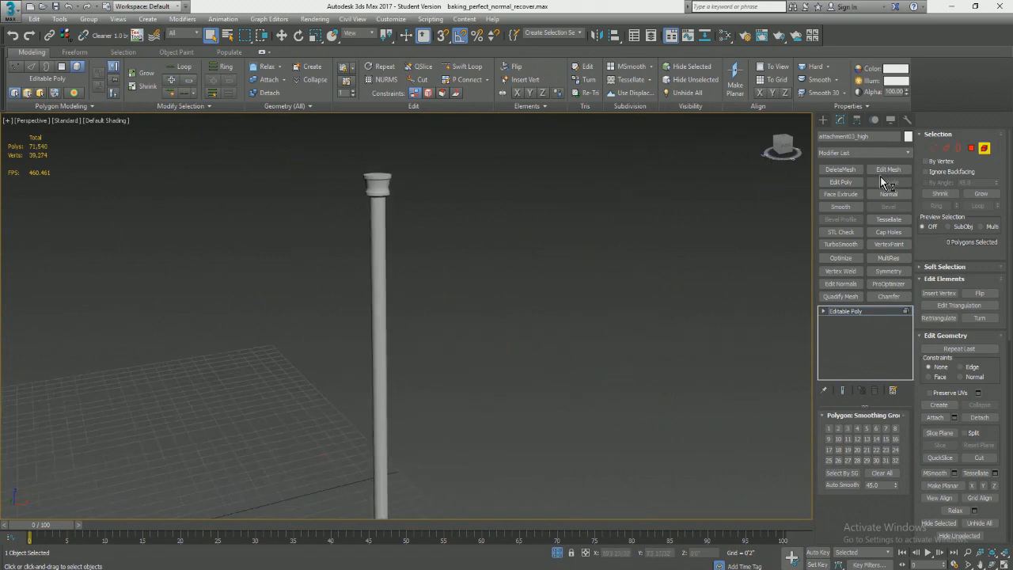
Mirror the remaining leg on the Y axis with Copy enabled, and duplicate the Mirror modifier for the other direction.
left_click(864, 152)
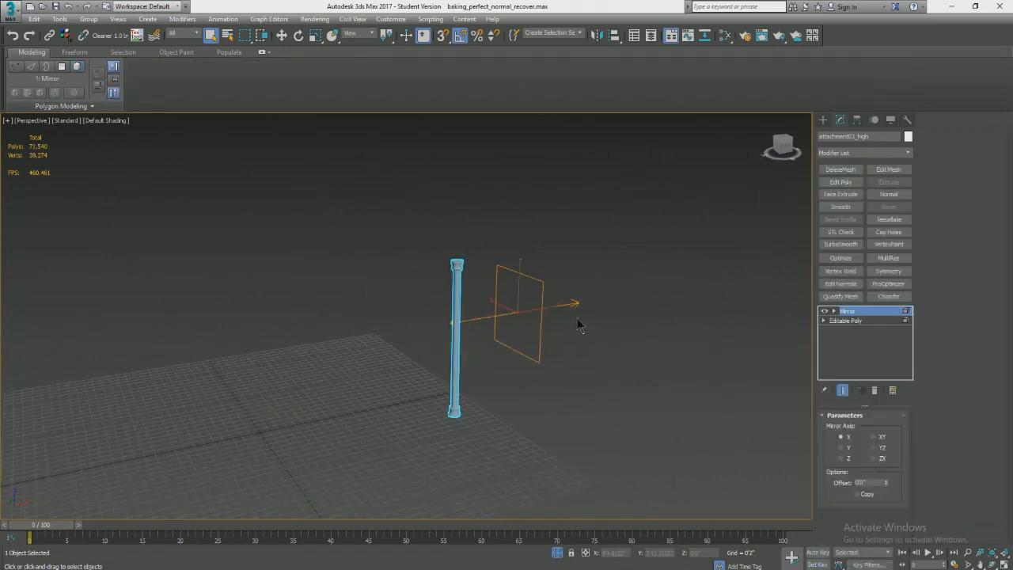
left_click(842, 448)
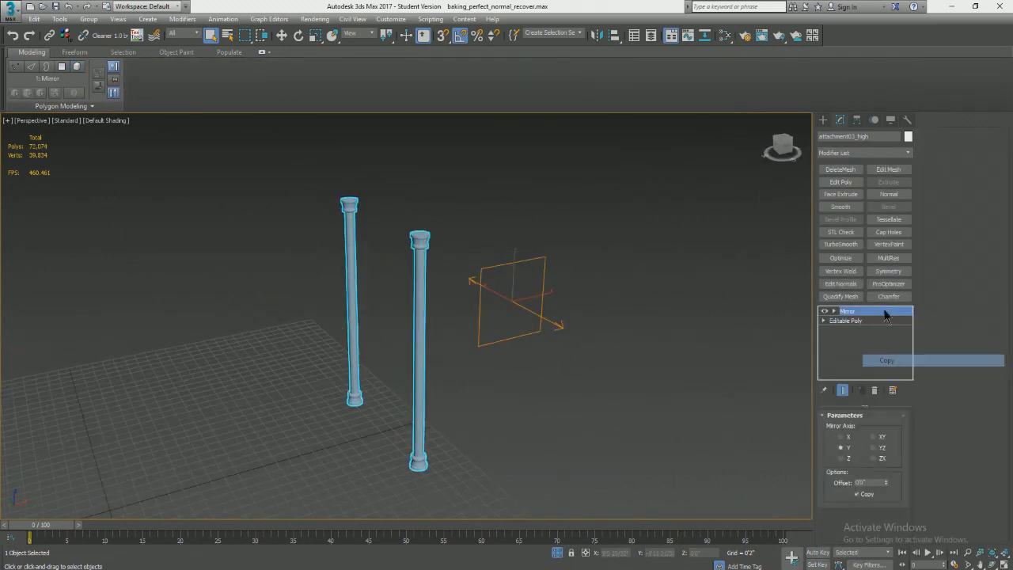
right_click(883, 320)
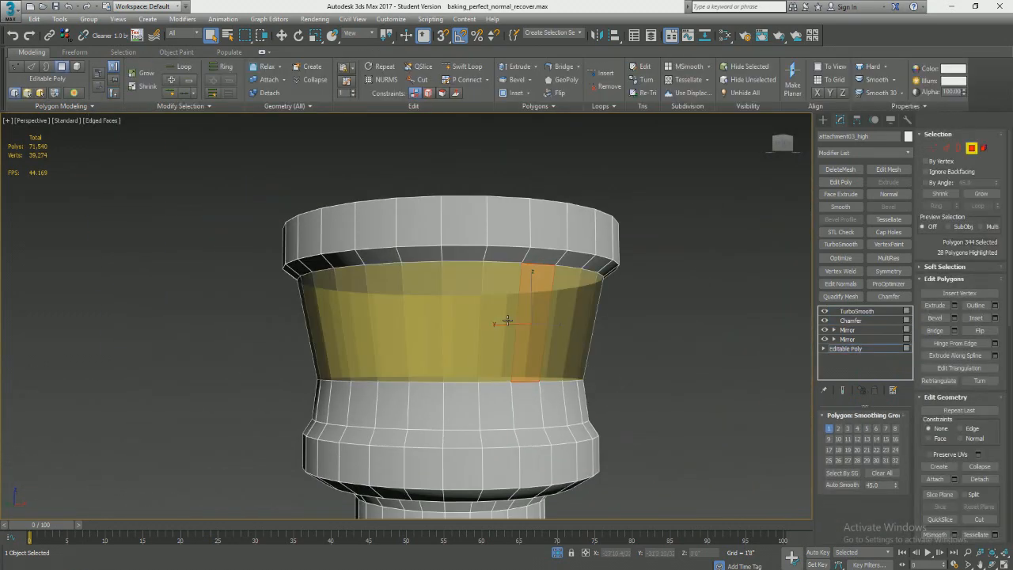
Inset each polygon in the ring around the leg's upper collar individually.
left_click(502, 319, "shift")
left_click(516, 92, "shift")
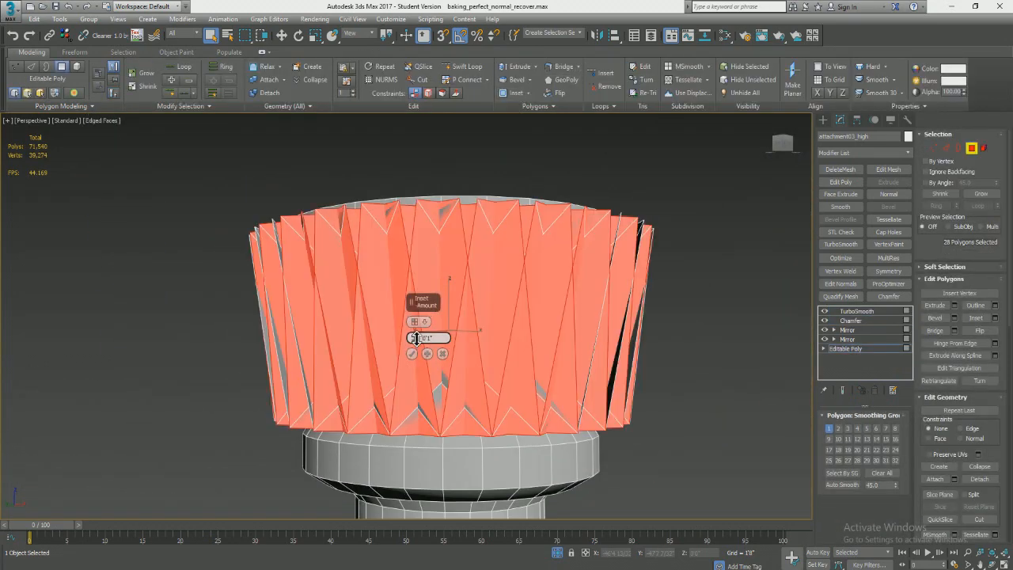
left_click(412, 354)
Apply a Push modifier to the inset collar panels below the Mirror modifiers, adjust its push value, and add an Edit Poly modifier above it.
left_click(857, 153)
key("p")
left_click(899, 203)
left_click(843, 390)
left_click(843, 391)
left_click_drag(900, 431, 899, 444)
middle_click_drag(475, 325, 472, 294, "alt")
scroll(473, 293, "down", 3)
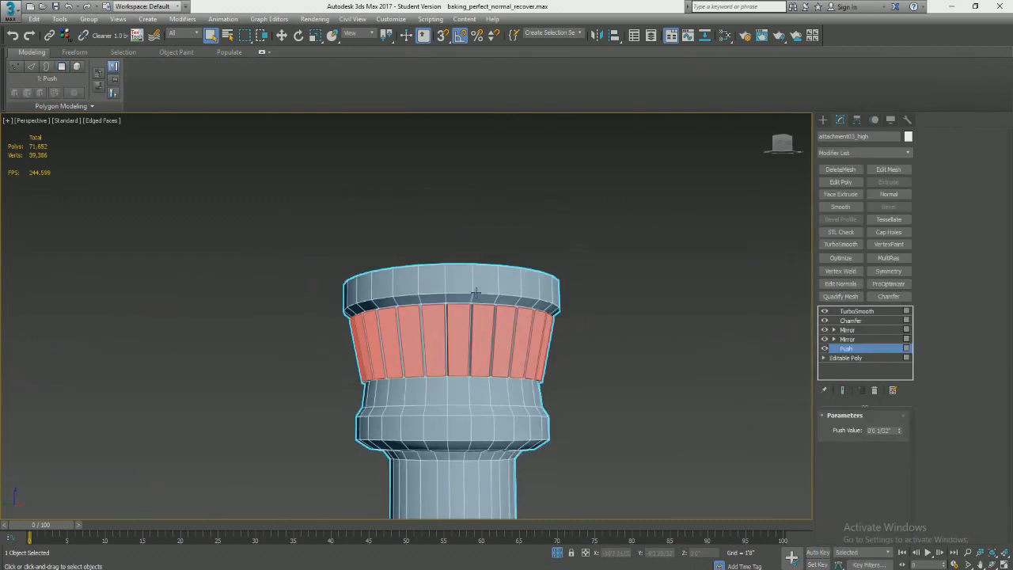
scroll(473, 293, "up", 5)
right_click(899, 431)
right_click(868, 349)
left_click(841, 182)
key("2")
middle_click_drag(575, 341, 607, 345, "alt")
left_click(218, 69)
left_click(996, 365)
left_click(443, 371)
Select the ring of collar panels, convert it to their vertical edges, and connect those edges with support loops.
key("4")
left_click(438, 399)
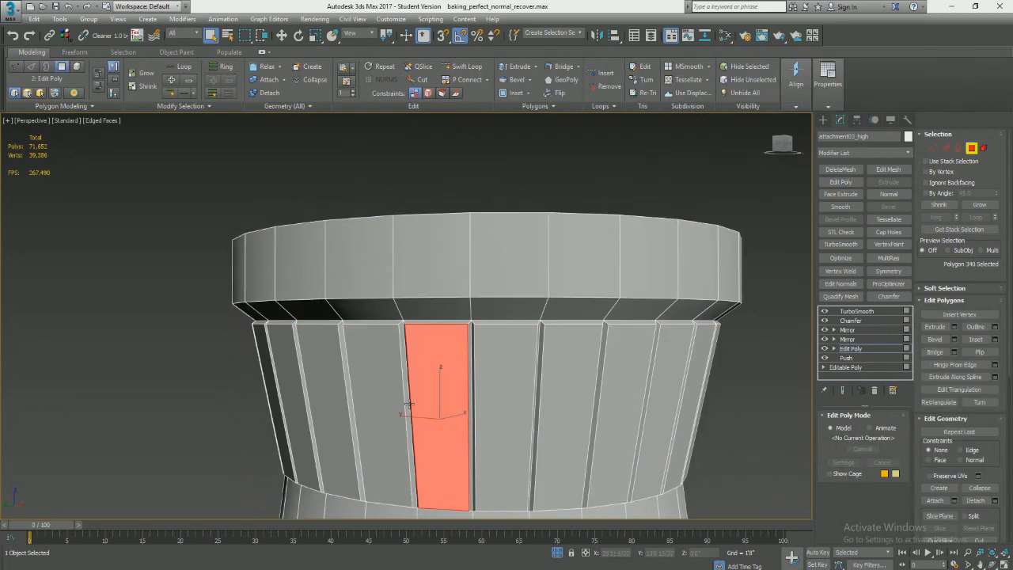
left_click(409, 402, "shift")
scroll(970, 492, "down", 5)
key("2")
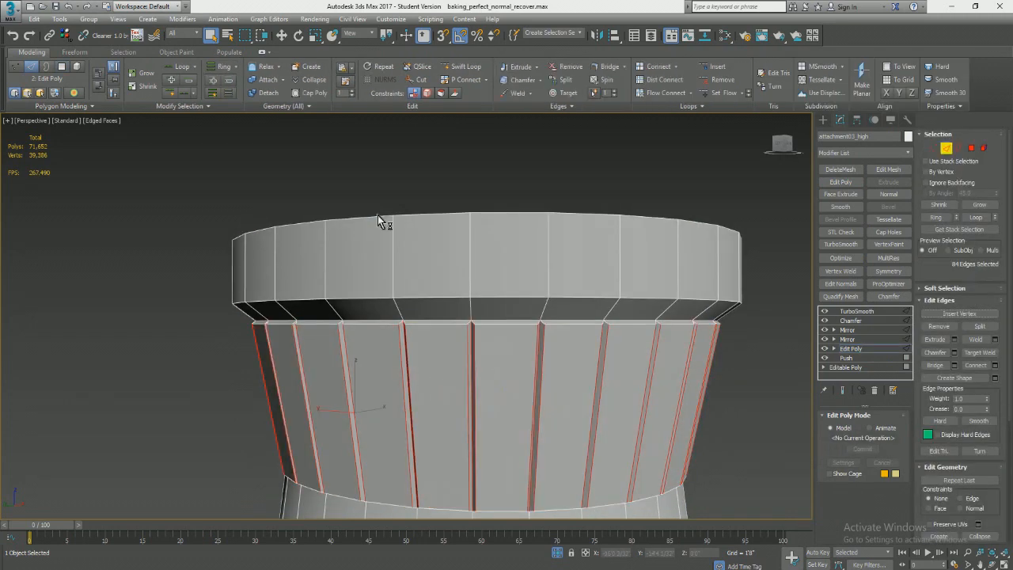
left_click(666, 68, "shift")
left_click(412, 370)
key("2")
Connect the ring of long vertical edges on the leg shaft with 2 segments.
scroll(597, 312, "down", 8)
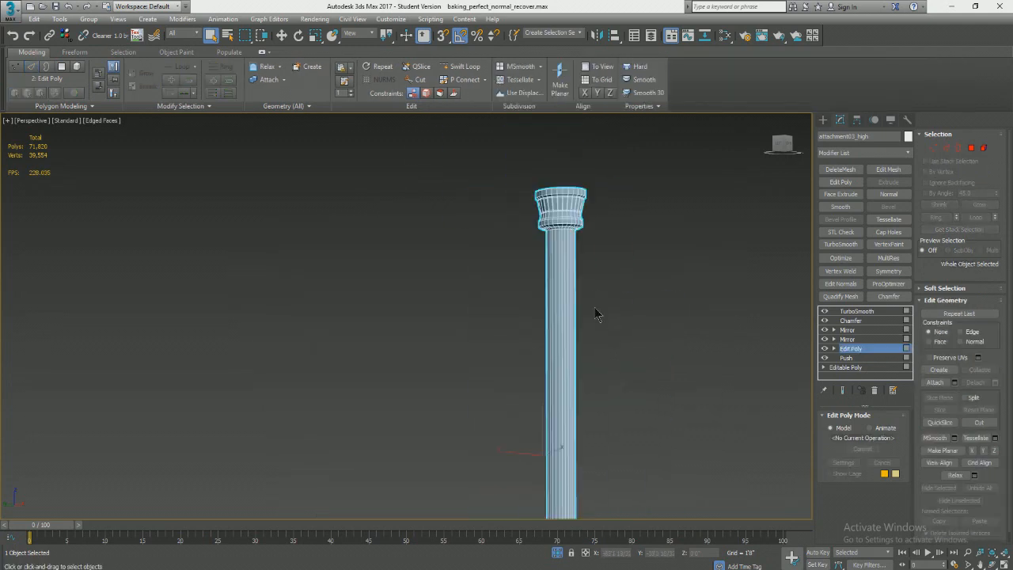
key("2")
left_click(519, 325)
left_click(657, 68, "shift")
double_click(435, 337)
type("0")
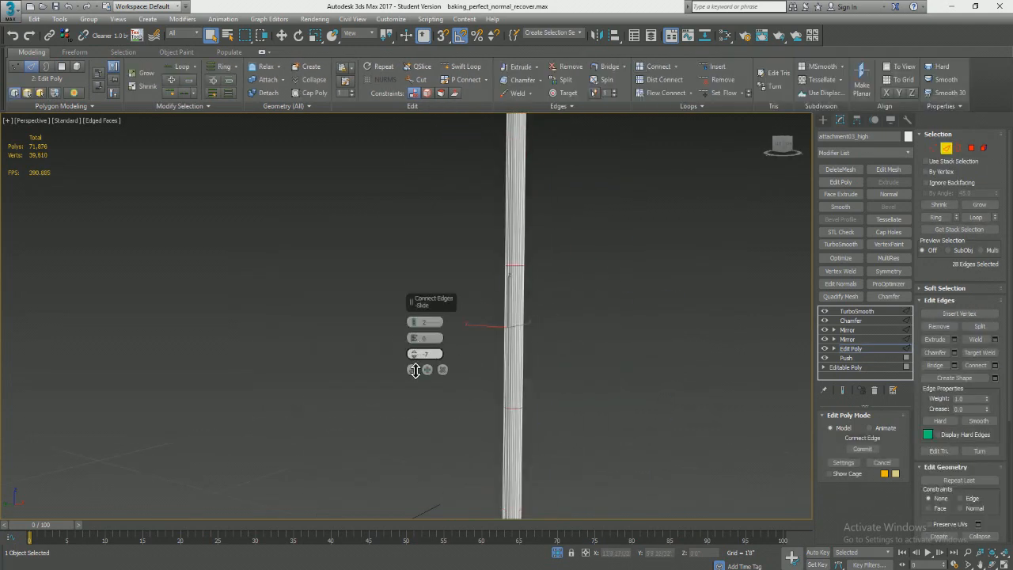
left_click(413, 370)
Extrude the band of polygons between the two shaft loops by Group Normals, and scale it to form a narrow groove.
scroll(577, 386, "up", 8)
key("4")
left_click(560, 356)
left_click(581, 348, "shift")
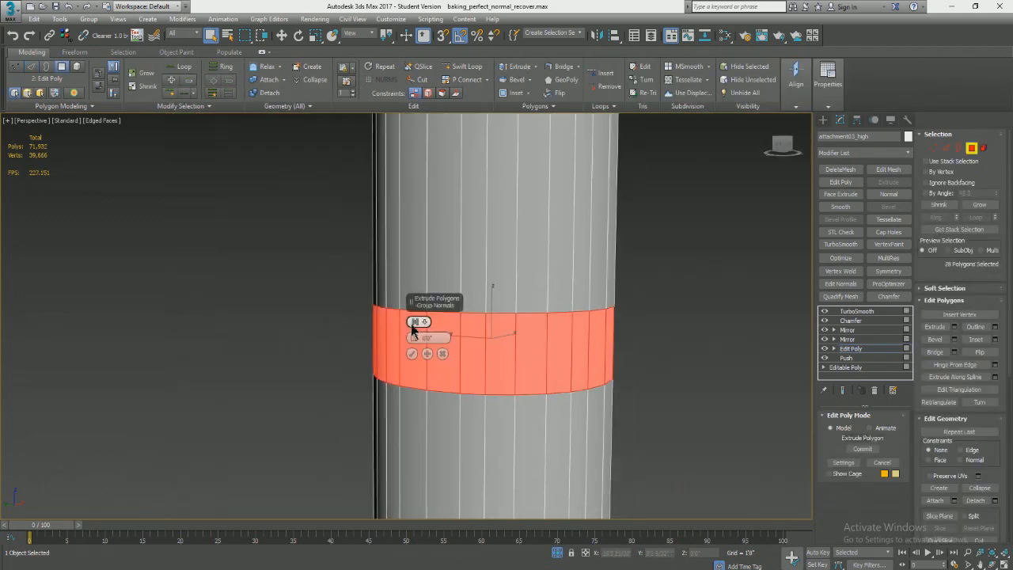
left_click_drag(414, 341, 414, 372)
left_click(412, 354)
key("r")
left_click_drag(491, 349, 492, 329)
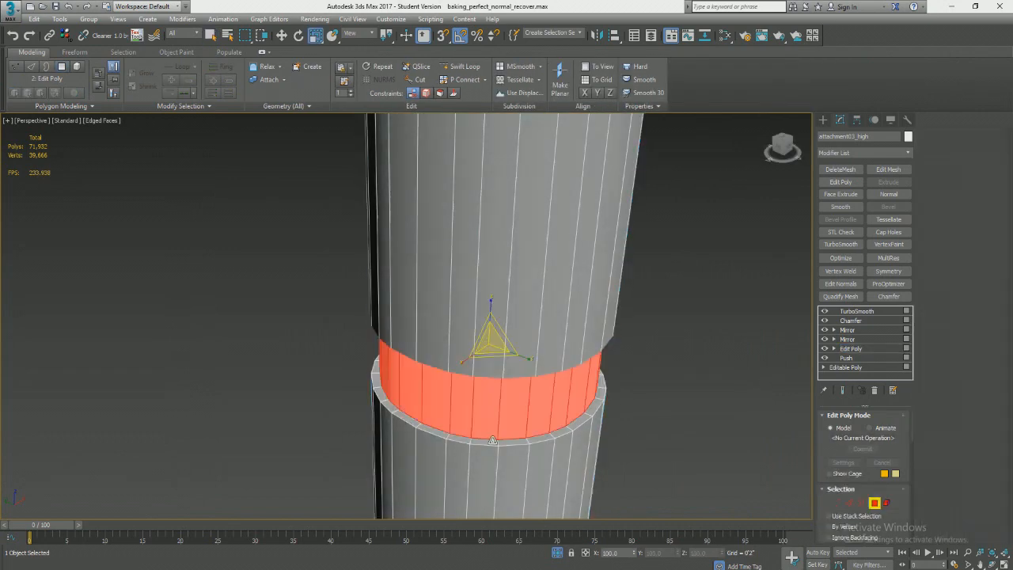
Select the ledge rings above and below the shaft groove and assign smoothing group 1 to them.
left_click(475, 441)
left_click(497, 442, "shift")
key("w")
scroll(953, 475, "down", 5)
middle_click_drag(507, 333, 507, 267, "alt")
left_click(509, 268)
left_click(532, 271, "shift")
left_click(926, 462)
scroll(546, 282, "down", 6)
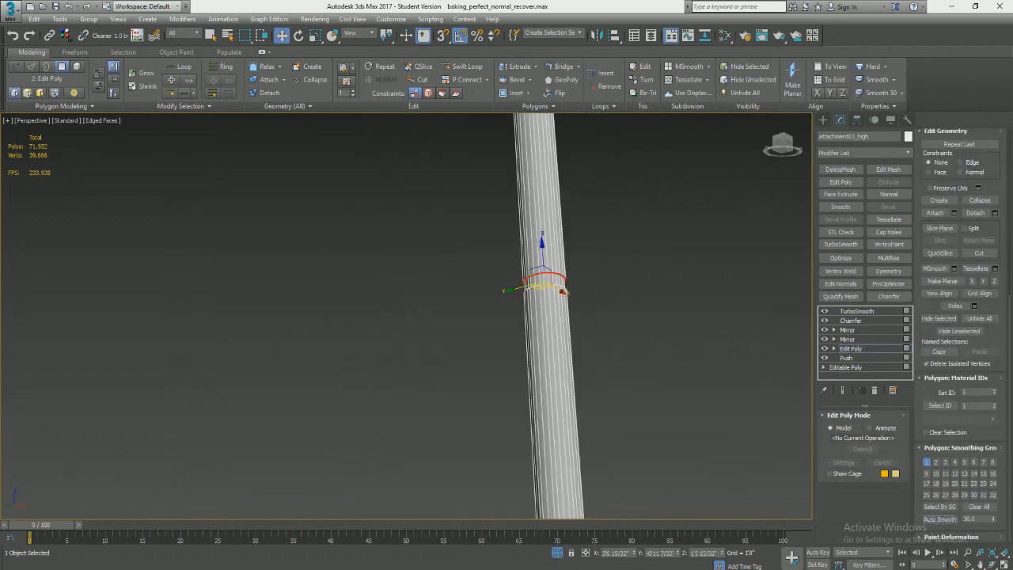
middle_click_drag(546, 301, 409, 467, "alt")
key("4")
Show the end result without edged faces, and examine the smoothed legs' collars, grooves and feet.
scroll(409, 466, "up", 3)
left_click(844, 388)
key("F4")
middle_click_drag(419, 301, 446, 324, "alt")
scroll(438, 280, "up", 6)
scroll(439, 280, "down", 4)
scroll(390, 242, "up", 5)
scroll(389, 243, "down", 3)
scroll(389, 243, "down", 6)
scroll(367, 404, "up", 4)
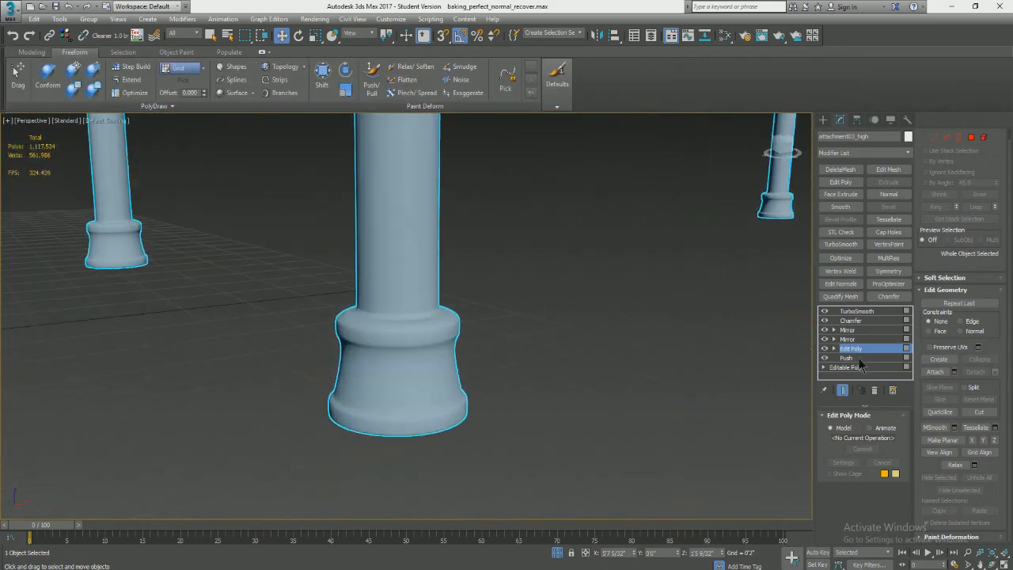
scroll(452, 391, "down", 8)
middle_click_drag(452, 391, 491, 394, "alt")
Exit isolation of the legs and select the upper wire rack.
key("alt+q")
scroll(515, 349, "down", 4)
scroll(491, 393, "up", 5)
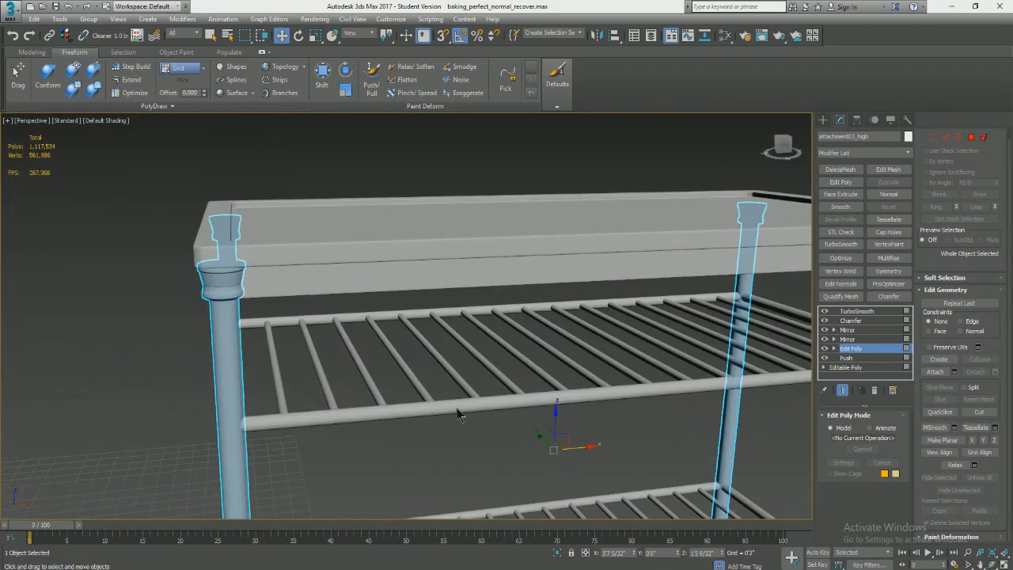
left_click(459, 420)
scroll(486, 362, "down", 8)
scroll(368, 246, "up", 6)
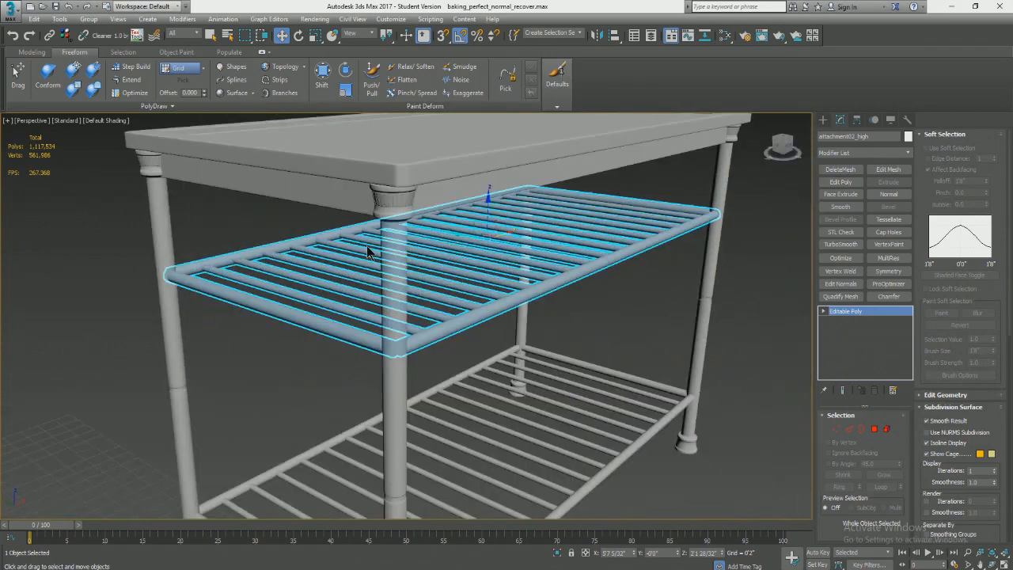
Examine the leg collars and their joints with the apron and tabletop from low and close angles.
middle_click_drag(398, 186, 405, 259, "alt")
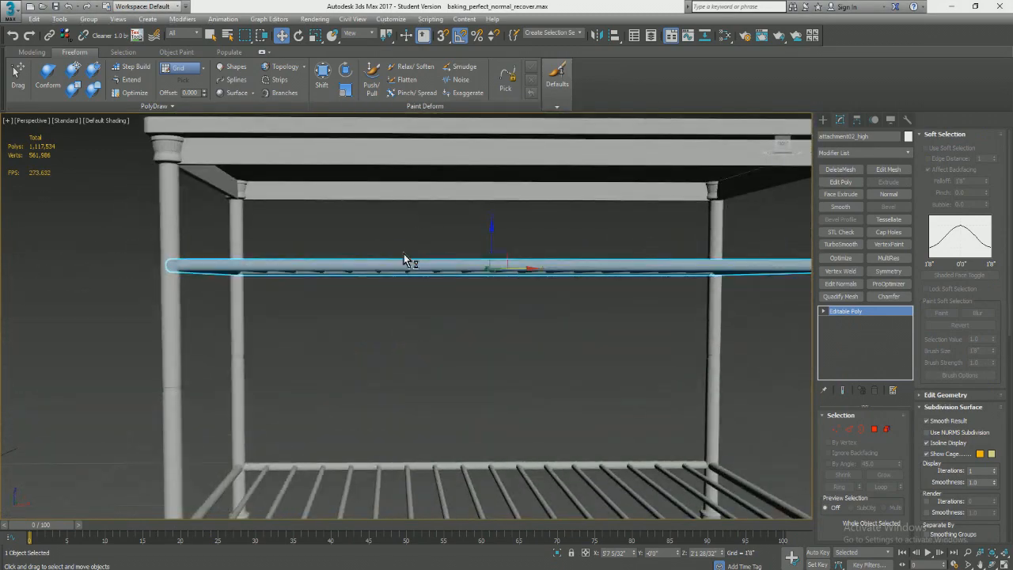
scroll(404, 259, "down", 6)
middle_click_drag(323, 268, 340, 272, "alt")
scroll(364, 239, "up", 5)
mouse_move(420, 270)
middle_mouse_down()
mouse_move(388, 276)
mouse_move(403, 279)
middle_mouse_up()
middle_click_drag(378, 176, 394, 219)
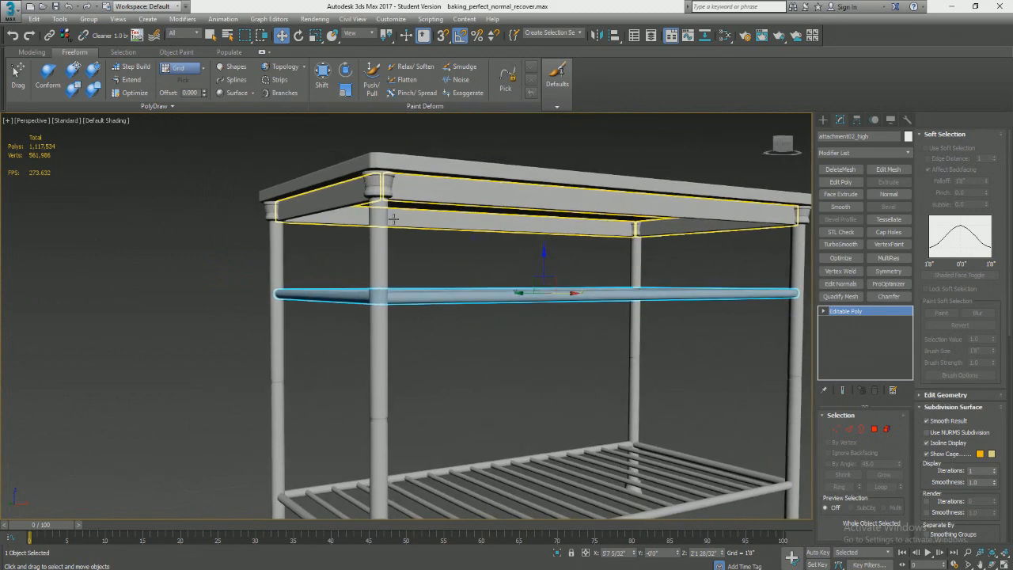
scroll(406, 195, "up", 8)
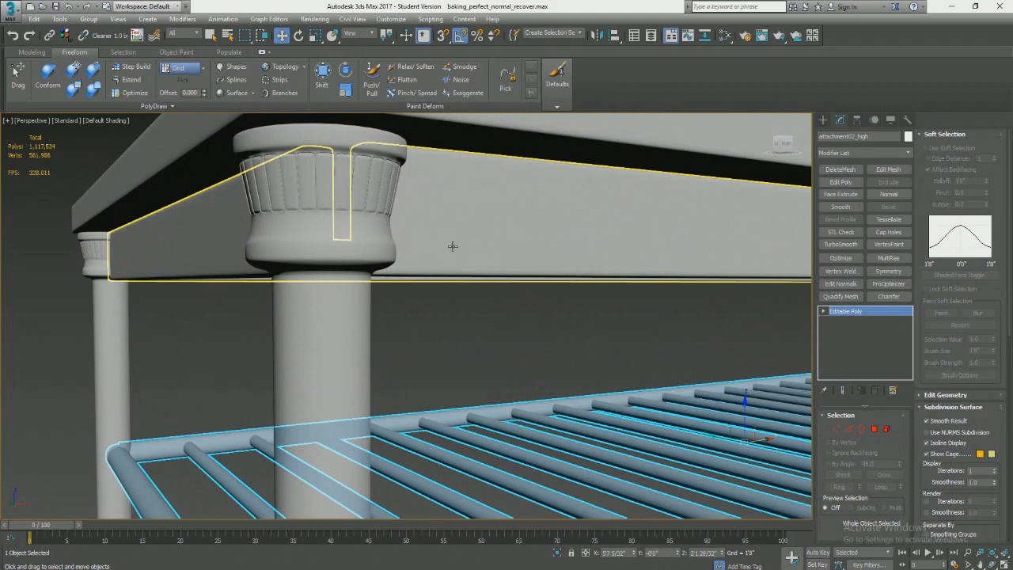
scroll(517, 239, "down", 5)
middle_click_drag(536, 207, 456, 238, "alt")
middle_click_drag(369, 191, 469, 301)
scroll(468, 301, "up", 3)
middle_click_drag(427, 249, 192, 384)
scroll(191, 384, "up", 3)
scroll(208, 352, "down", 10)
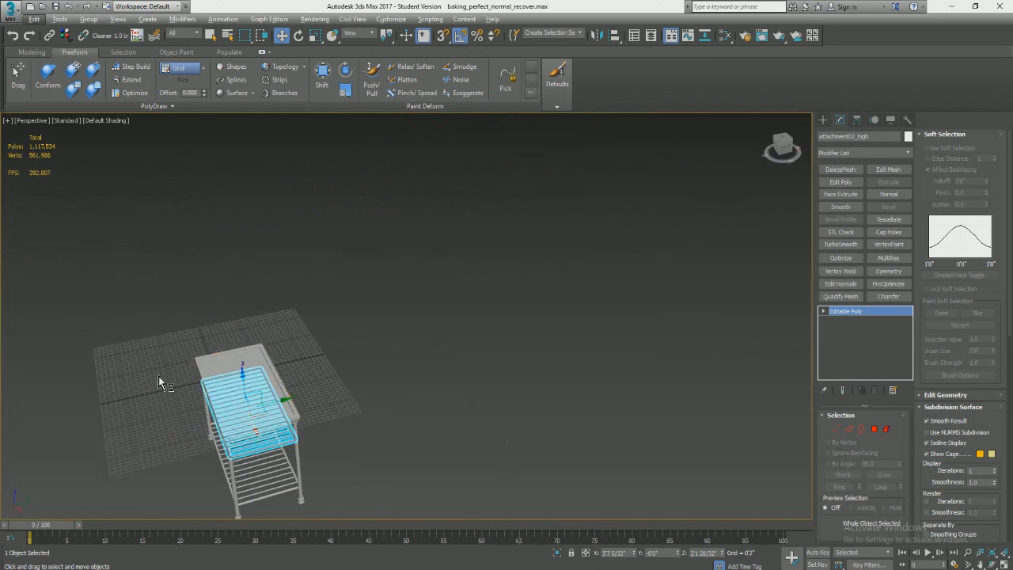
middle_click_drag(145, 395, 203, 214)
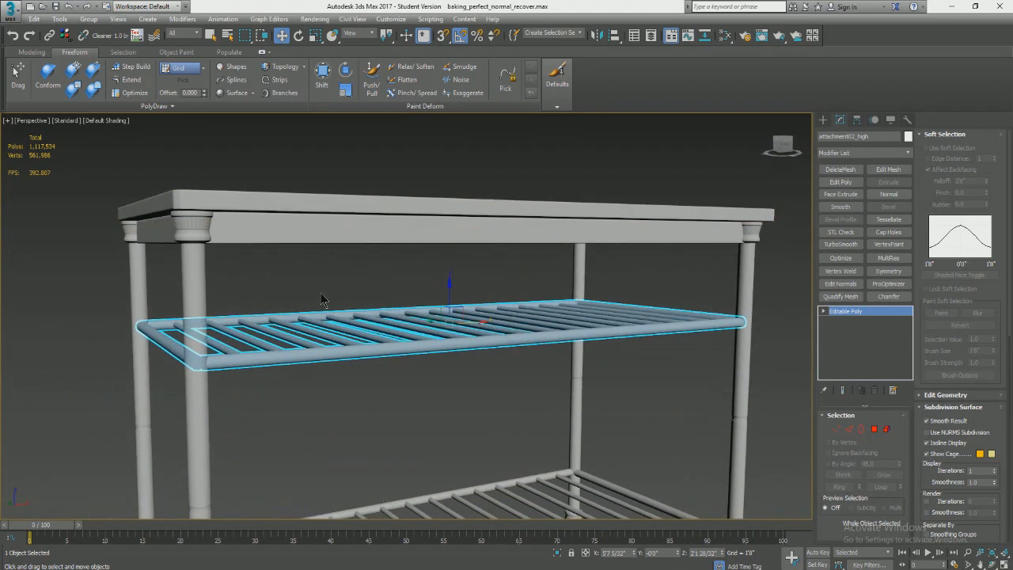
Examine the upper and lower wire racks and the overall high-poly island from several angles.
middle_click_drag(321, 295, 384, 149)
middle_click_drag(461, 349, 440, 360, "alt")
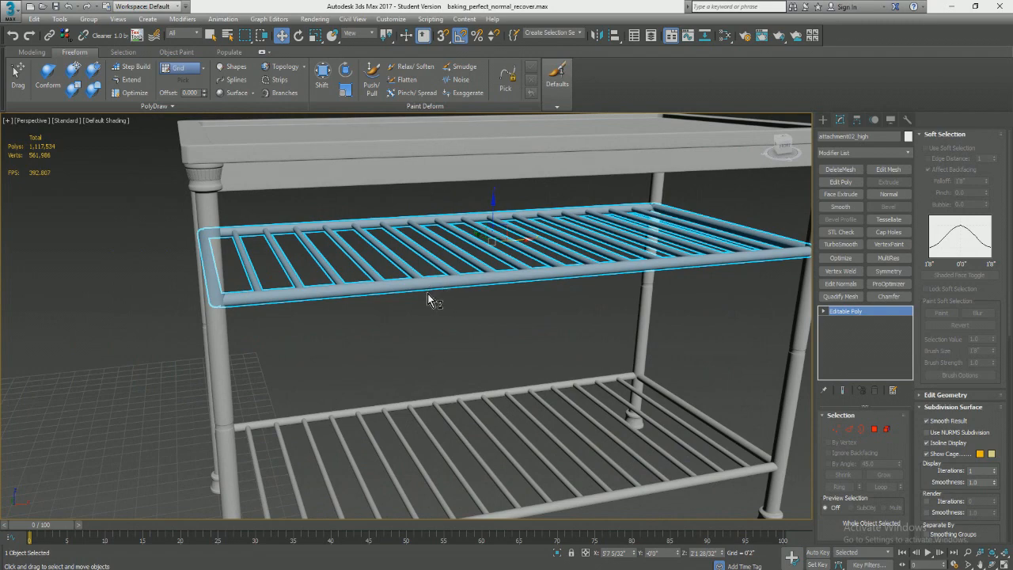
scroll(428, 297, "down", 2)
scroll(439, 318, "up", 6)
scroll(438, 318, "down", 6)
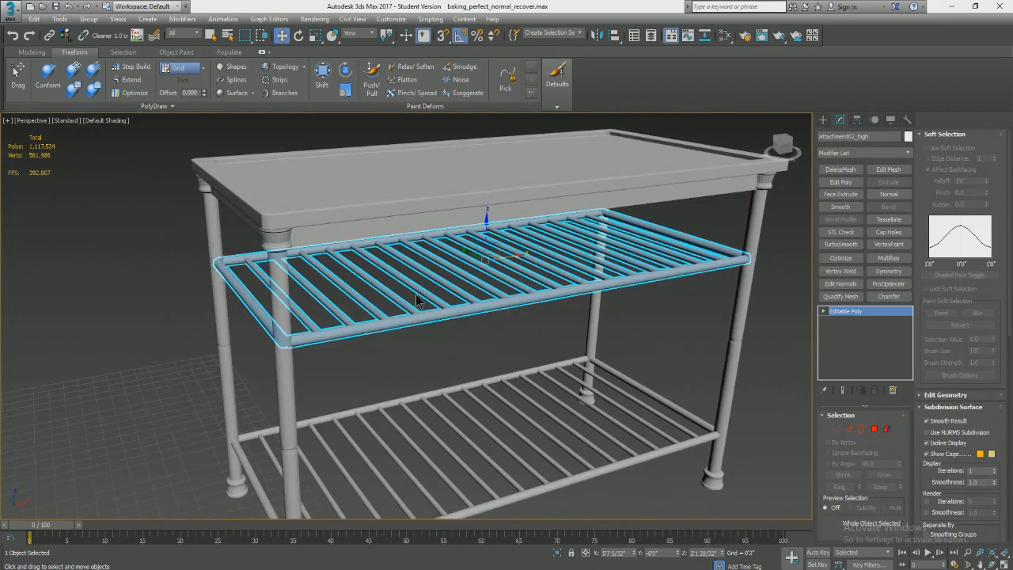
scroll(417, 301, "up", 4)
scroll(404, 306, "down", 2)
middle_click_drag(324, 330, 378, 310, "alt")
middle_click_drag(634, 280, 516, 249, "alt")
scroll(506, 250, "down", 5)
scroll(487, 250, "up", 5)
scroll(479, 316, "down", 5)
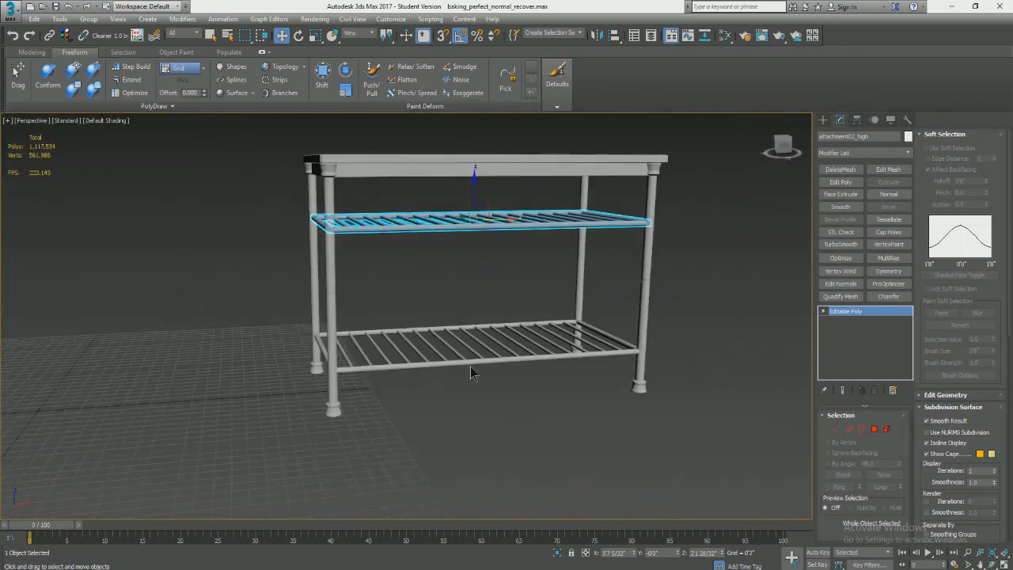
scroll(467, 364, "up", 6)
scroll(464, 364, "down", 5)
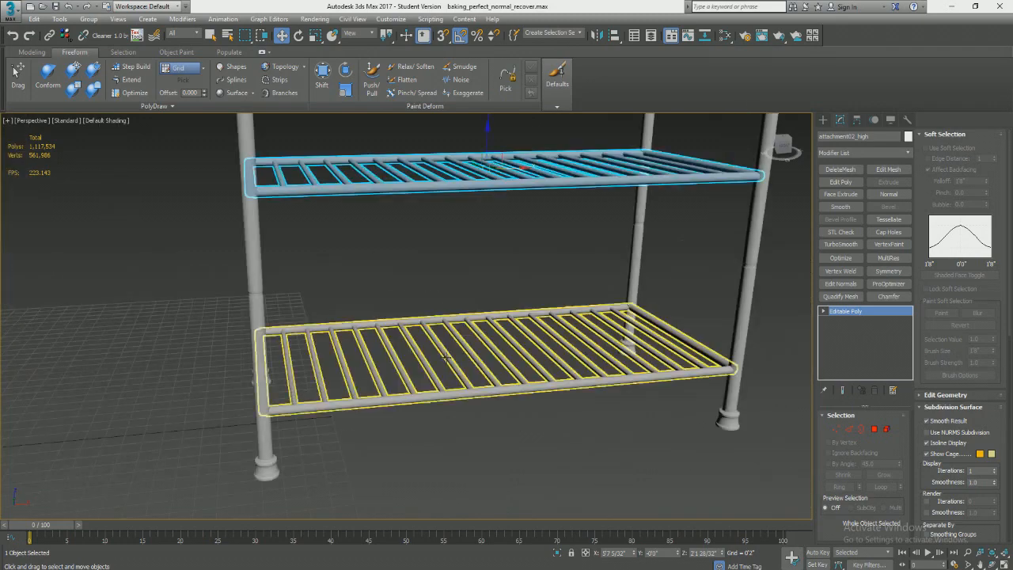
middle_click_drag(464, 365, 520, 404, "alt")
scroll(496, 319, "up", 3)
middle_click_drag(496, 319, 452, 301, "alt")
scroll(452, 300, "up", 3)
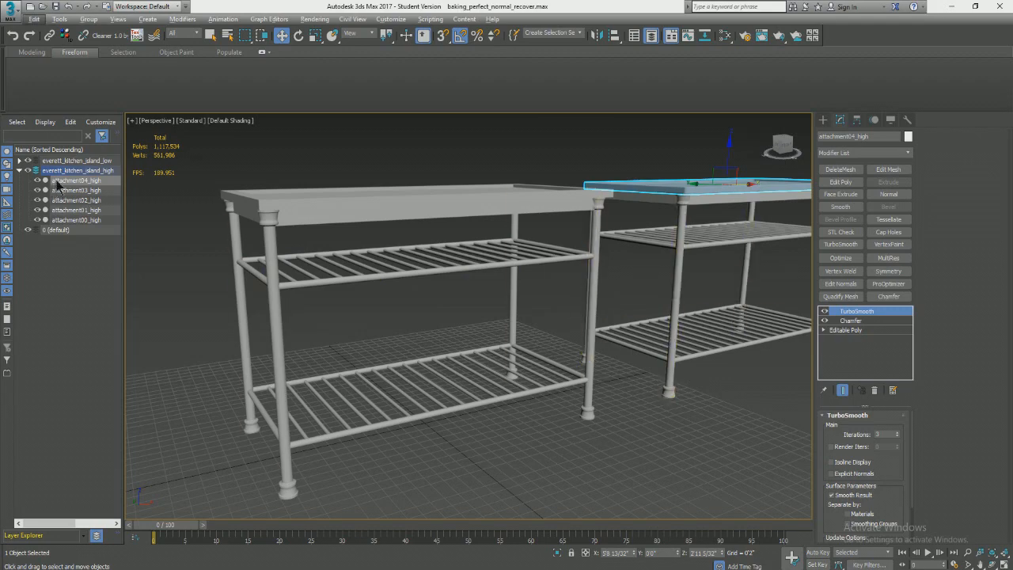
Compare the low-poly and high-poly islands placed side by side.
middle_click_drag(443, 317, 253, 301, "alt")
scroll(283, 244, "down", 6)
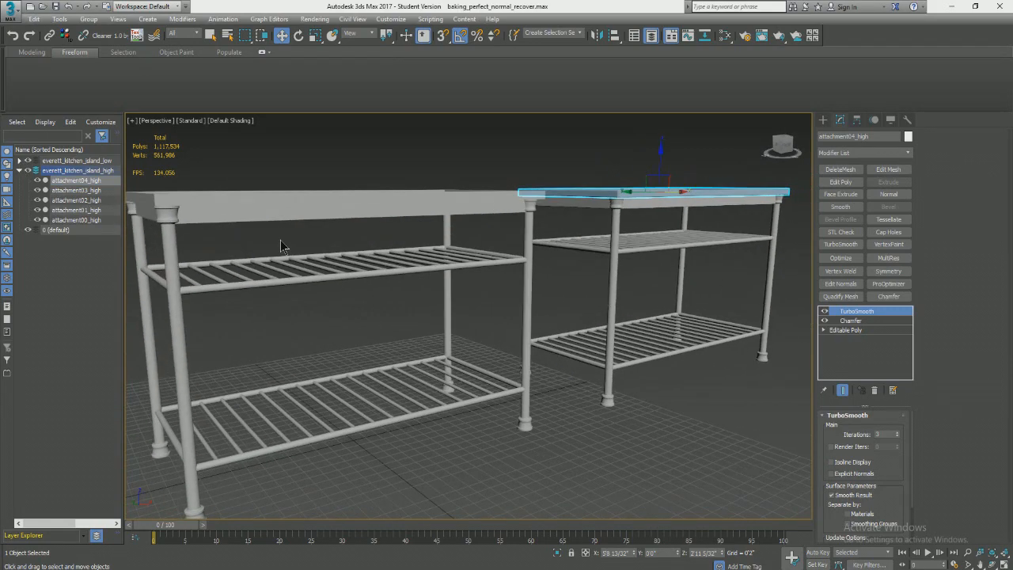
middle_click_drag(282, 233, 664, 332, "alt")
scroll(479, 221, "up", 4)
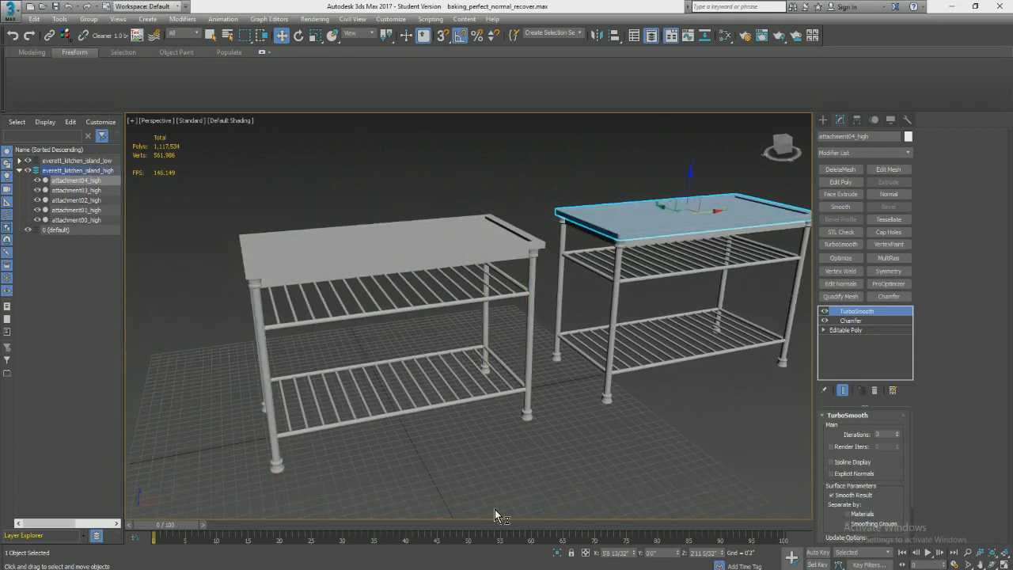
Set the high-poly island's X position to 0 so that it overlaps the low-poly island, and examine the match.
right_click(636, 554)
middle_click_drag(381, 232, 372, 207, "alt")
scroll(267, 242, "up", 5)
middle_click_drag(267, 243, 326, 237)
scroll(261, 281, "down", 7)
middle_click_drag(354, 288, 358, 320, "alt")
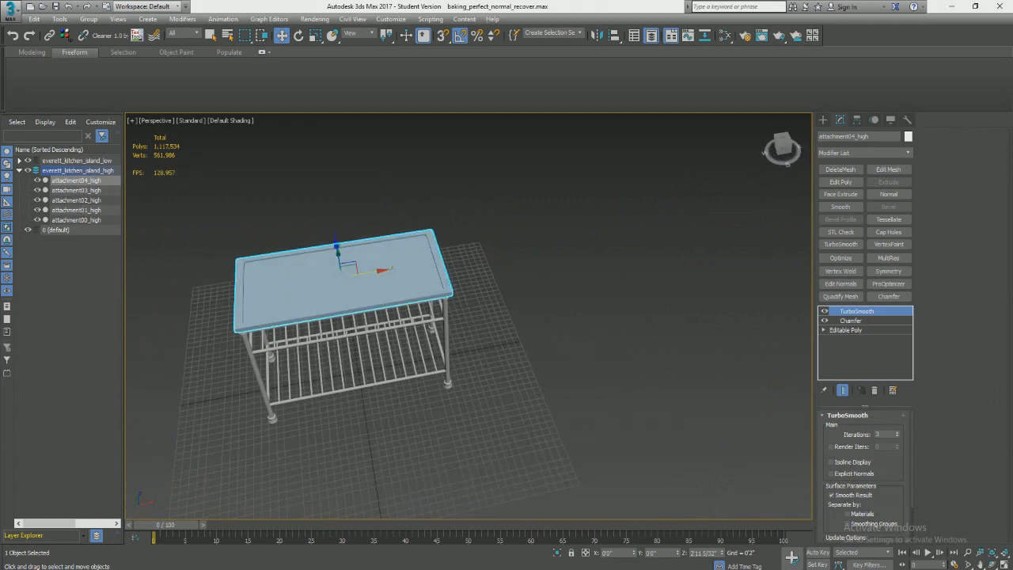
Move the high-poly island along the X axis until it stands beside the low-poly island.
middle_click_drag(359, 272, 456, 300, "alt")
left_click_drag(456, 300, 676, 270, "shift")
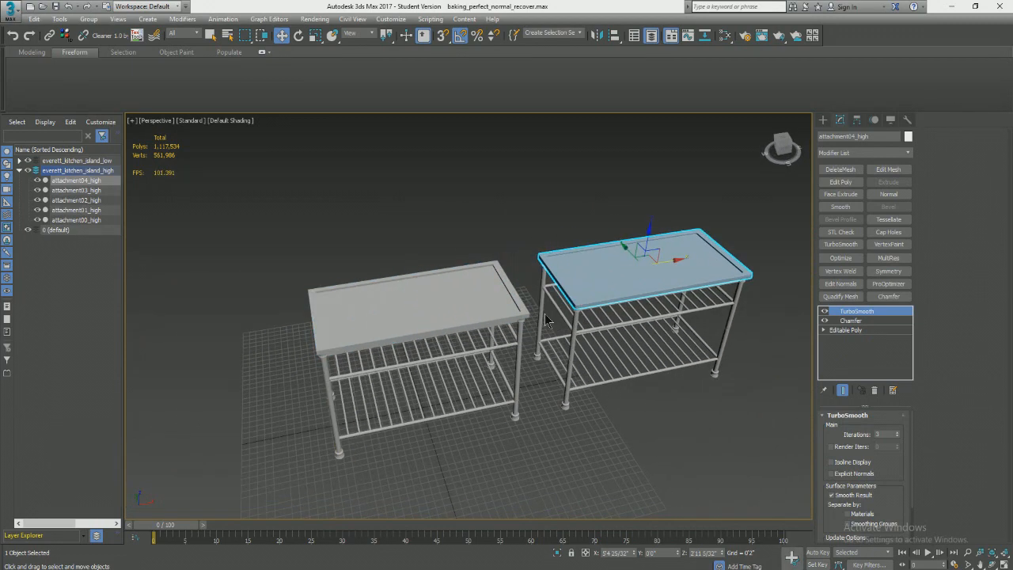
Assign the Clay material to all parts of the low-poly island in the Slate Material Editor.
middle_click_drag(532, 344, 498, 310, "alt")
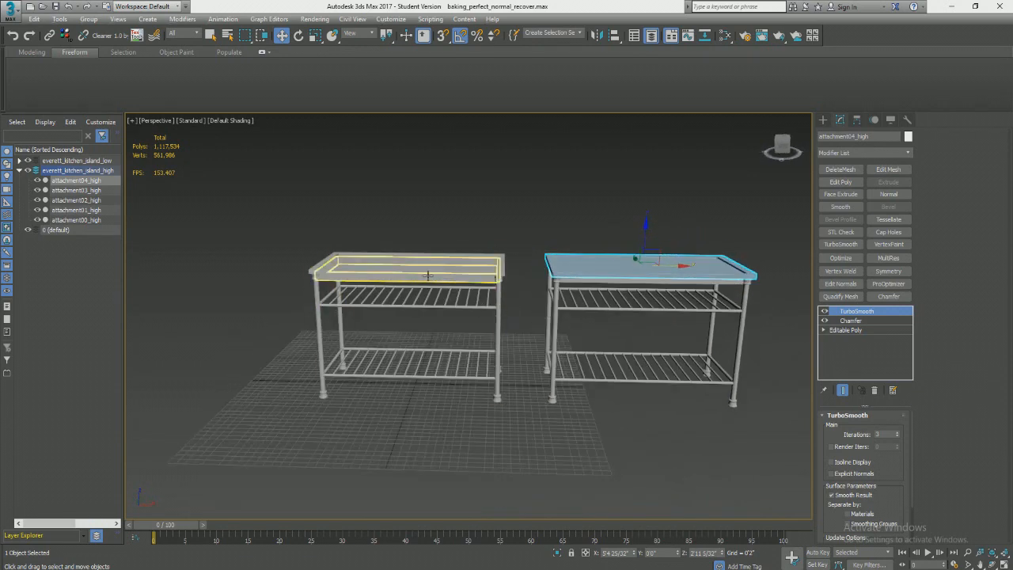
middle_click_drag(390, 249, 402, 245, "alt")
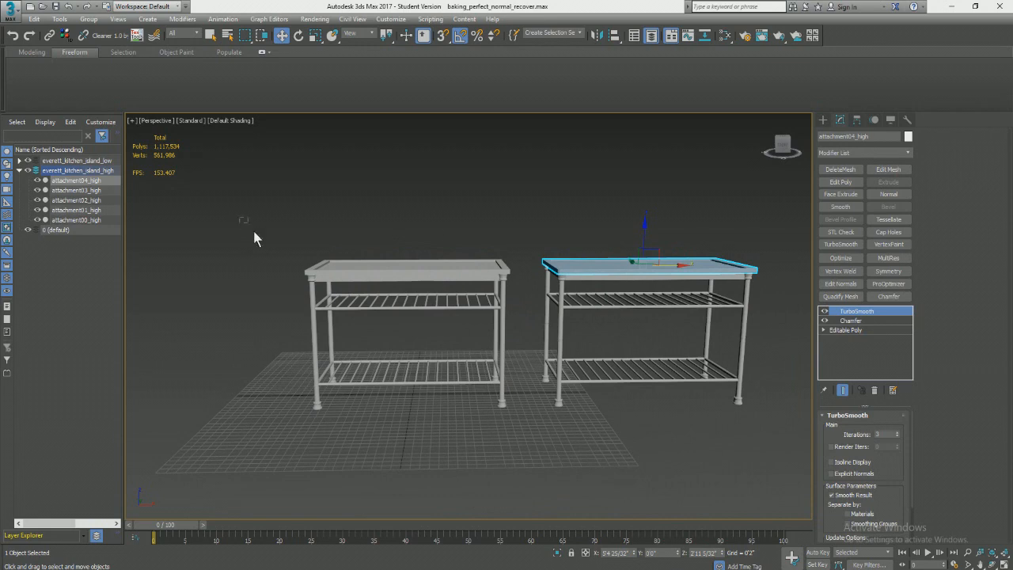
left_click_drag(518, 448, 517, 448)
key("m")
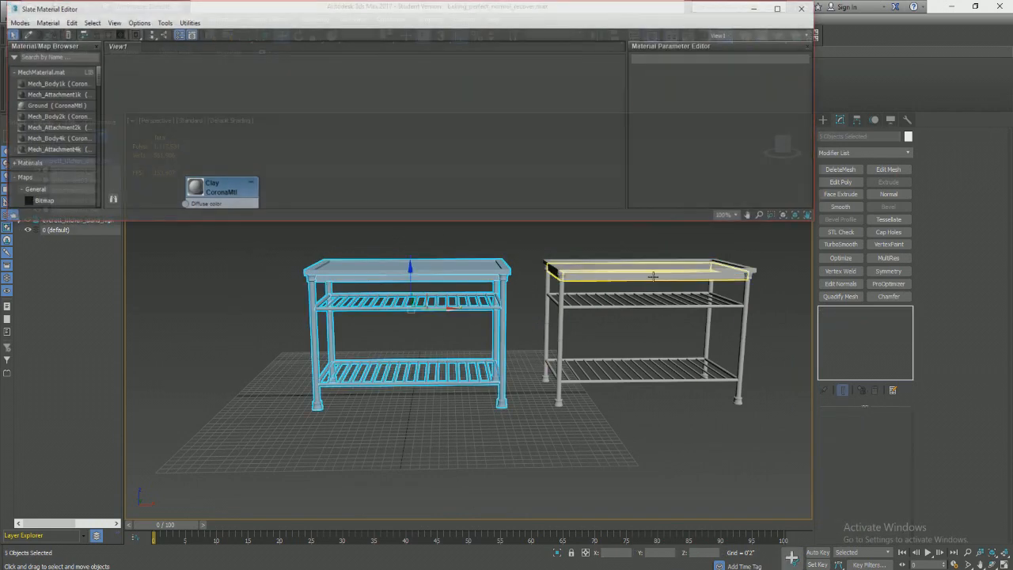
left_click(781, 8)
scroll(346, 310, "up", 2)
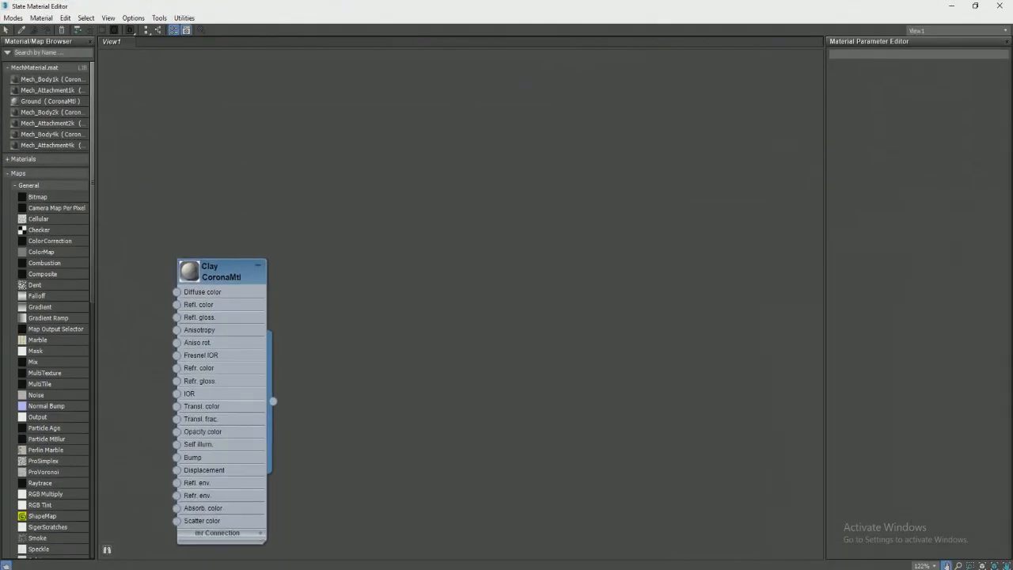
right_click(367, 251)
mouse_move(460, 290)
left_click(203, 266)
right_click(202, 266)
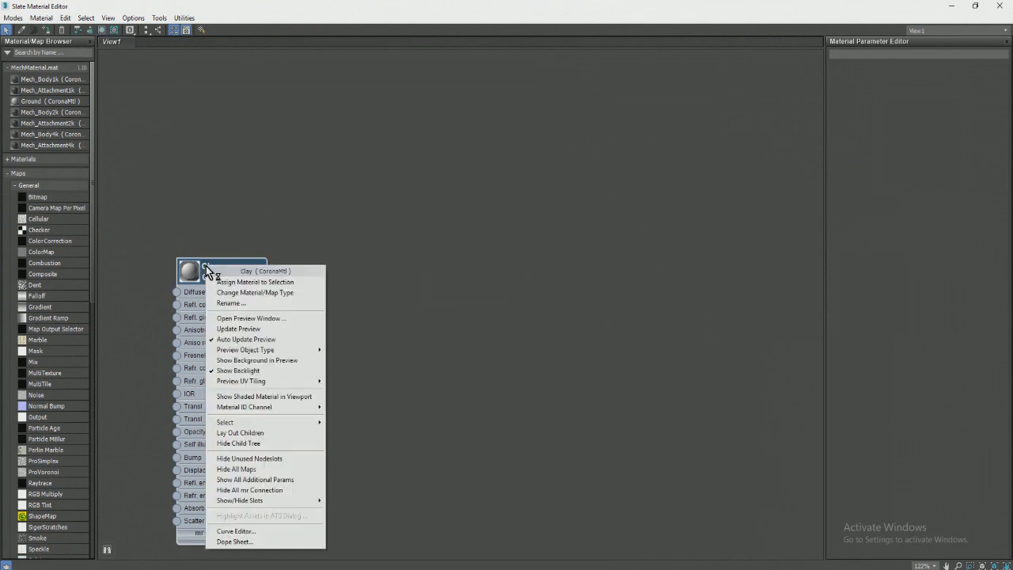
left_click(272, 283)
Change the Clay material's diffuse color to a light green.
double_click(203, 277)
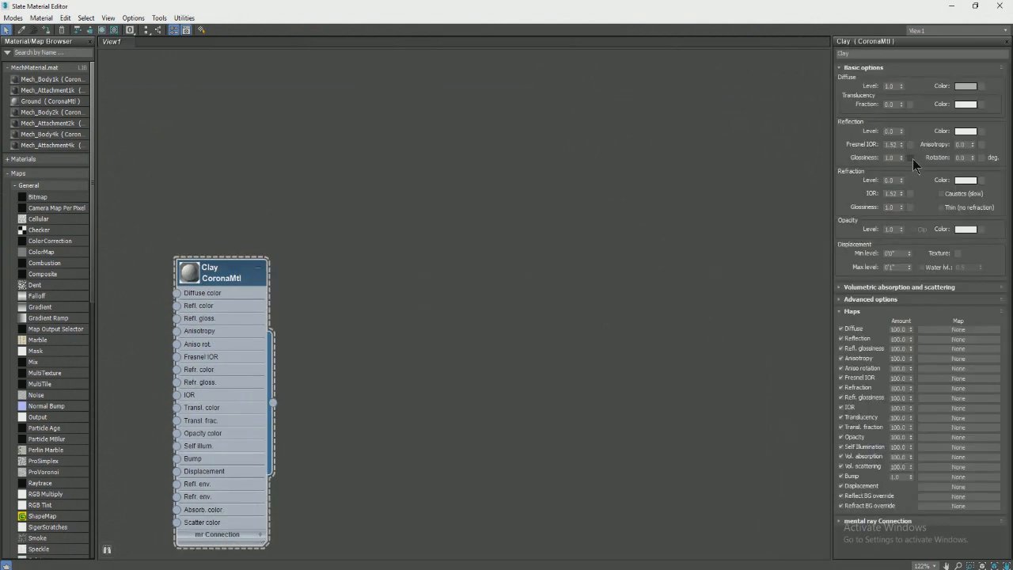
left_click(964, 87)
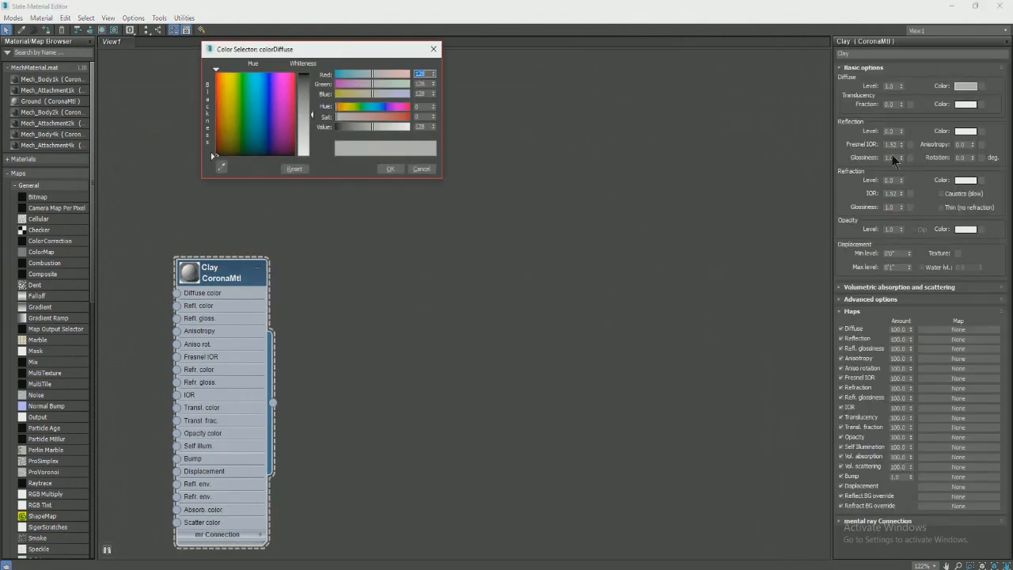
left_click(241, 85)
left_click(388, 169)
Create a new CoronaMtl material and set its diffuse color to light red, RGB 244, 128, 128.
right_click(401, 281)
mouse_move(450, 311)
mouse_move(554, 336)
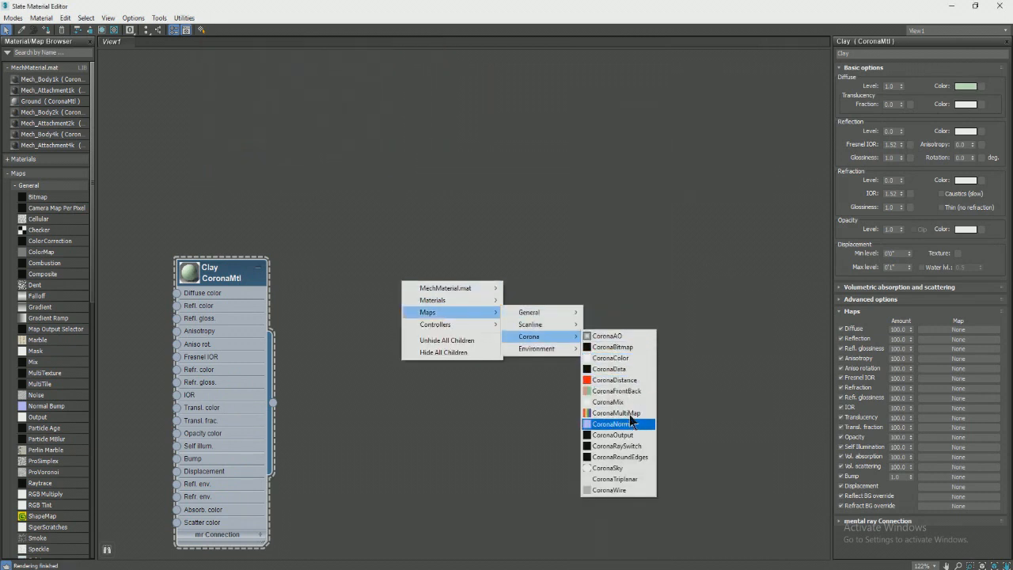
mouse_move(520, 325)
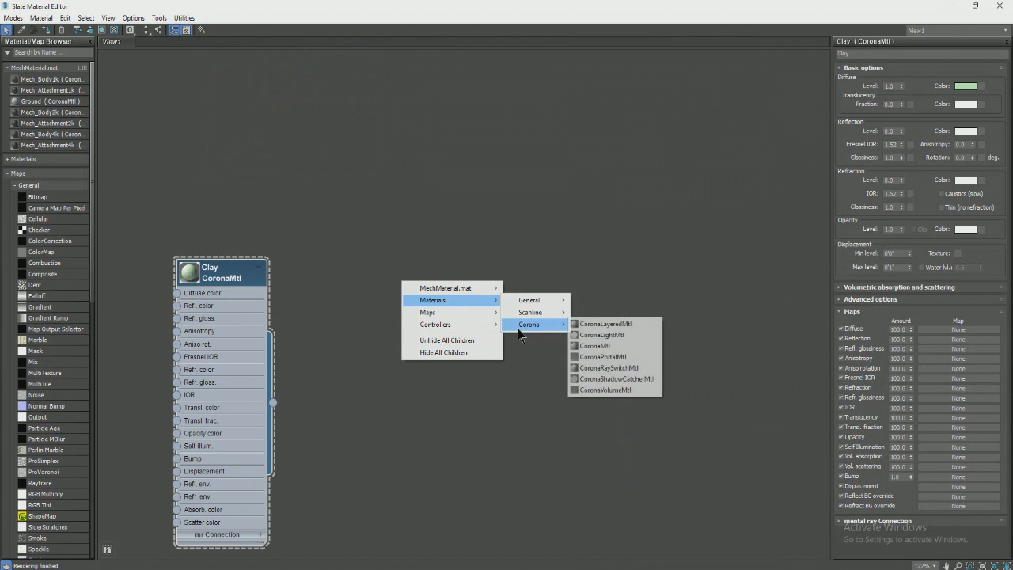
left_click(589, 346)
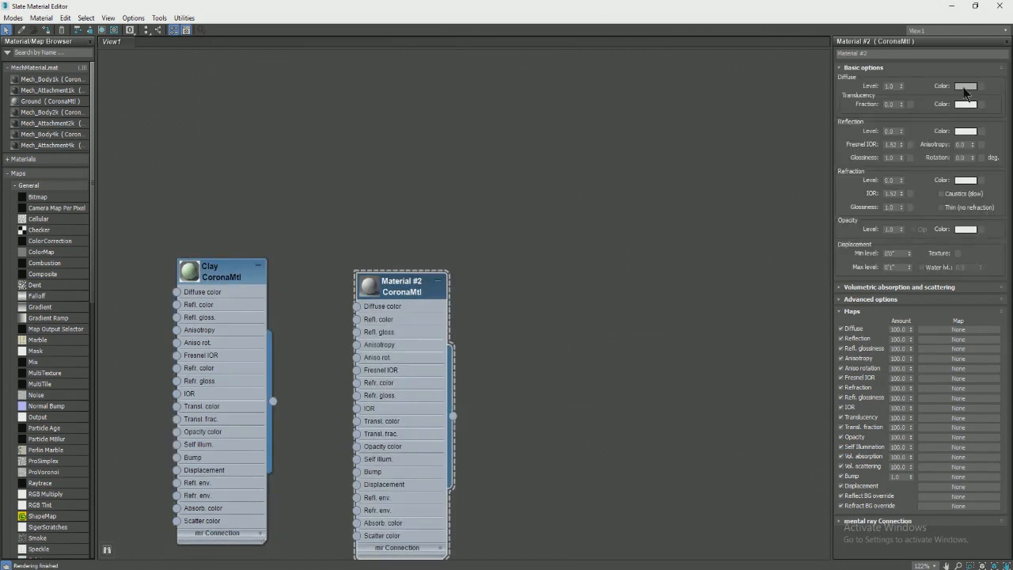
left_click(965, 86)
left_click(219, 77)
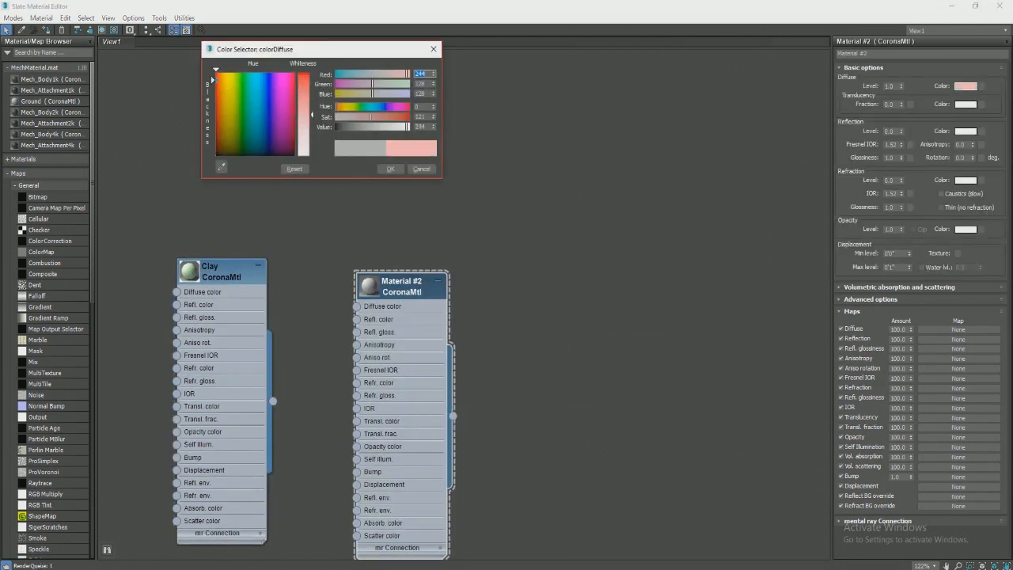
left_click(393, 169)
Assign the light red CoronaMtl material to all parts of the high-poly island and close the material editor.
left_click(976, 5)
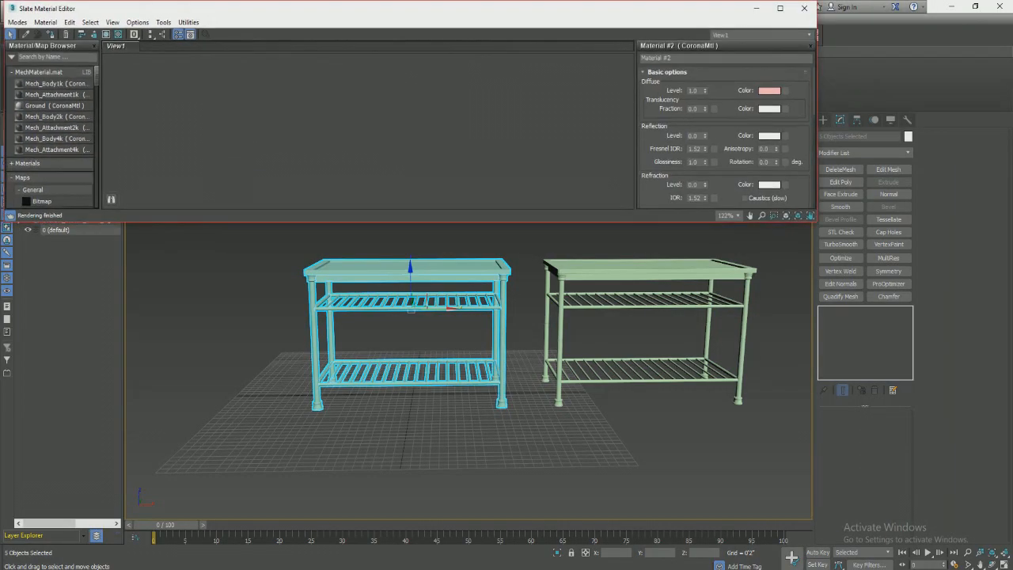
middle_click_drag(664, 306, 604, 341)
left_click(468, 278)
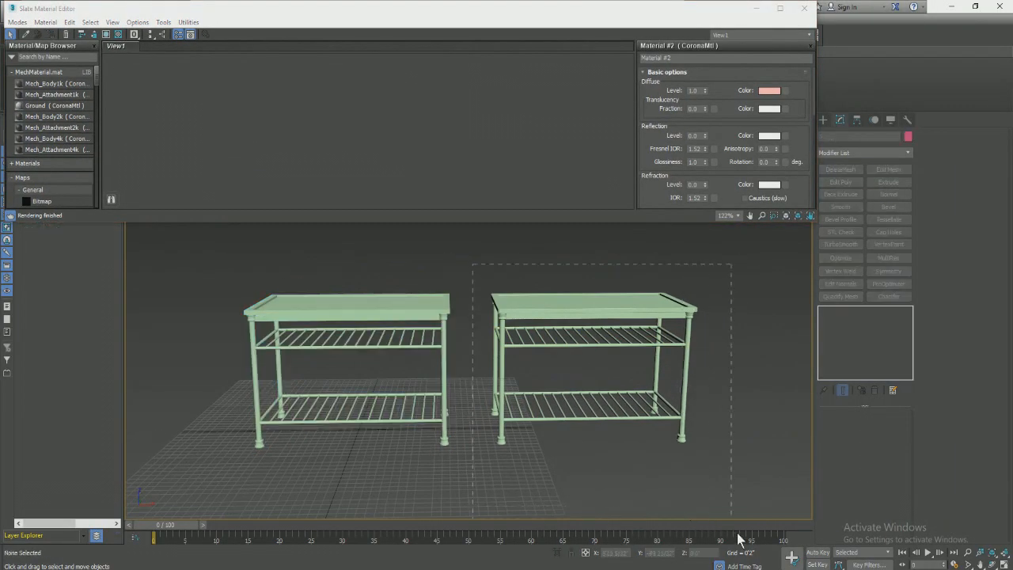
left_click_drag(721, 528, 714, 518)
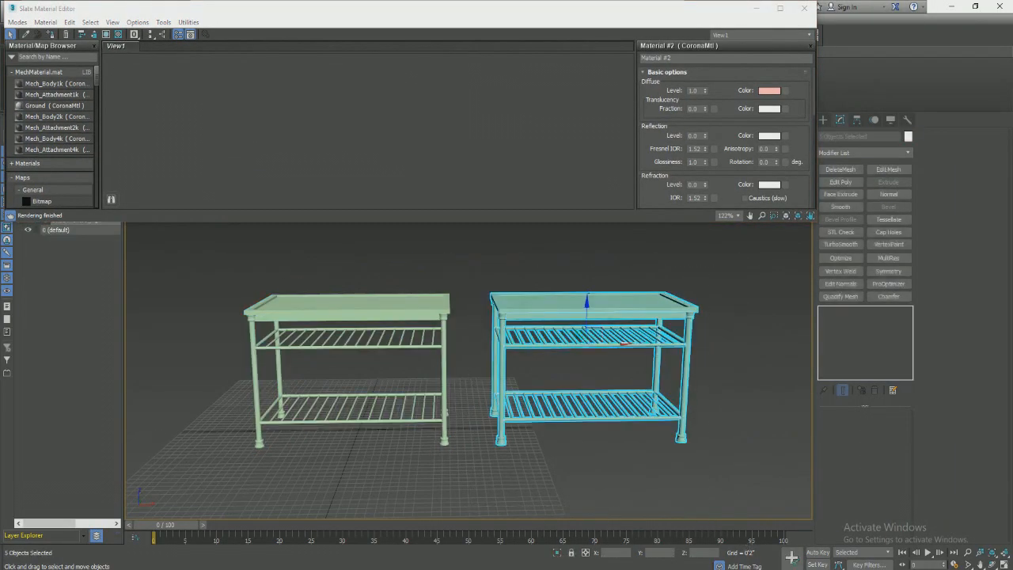
right_click(431, 126)
left_click(469, 143)
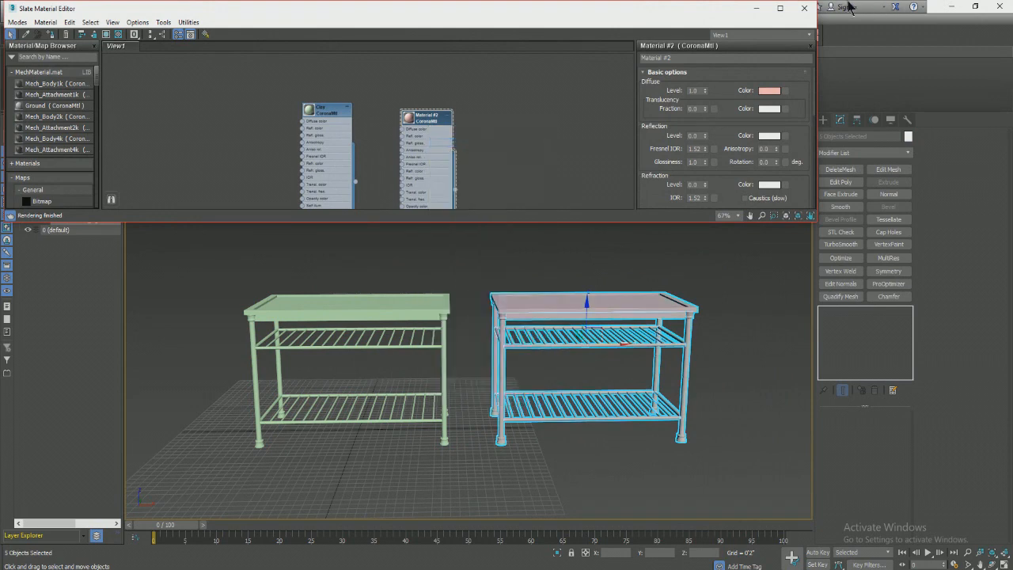
left_click(804, 8)
Reset the X position of the high-poly tabletop to 0 so that the red island overlaps the green one.
middle_click_drag(618, 242, 565, 290, "alt")
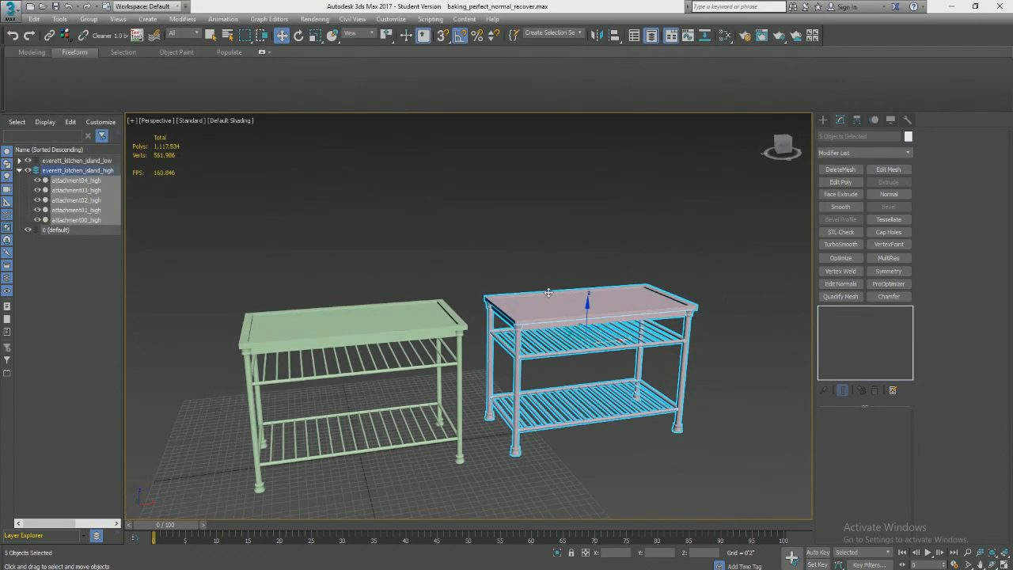
left_click(571, 296)
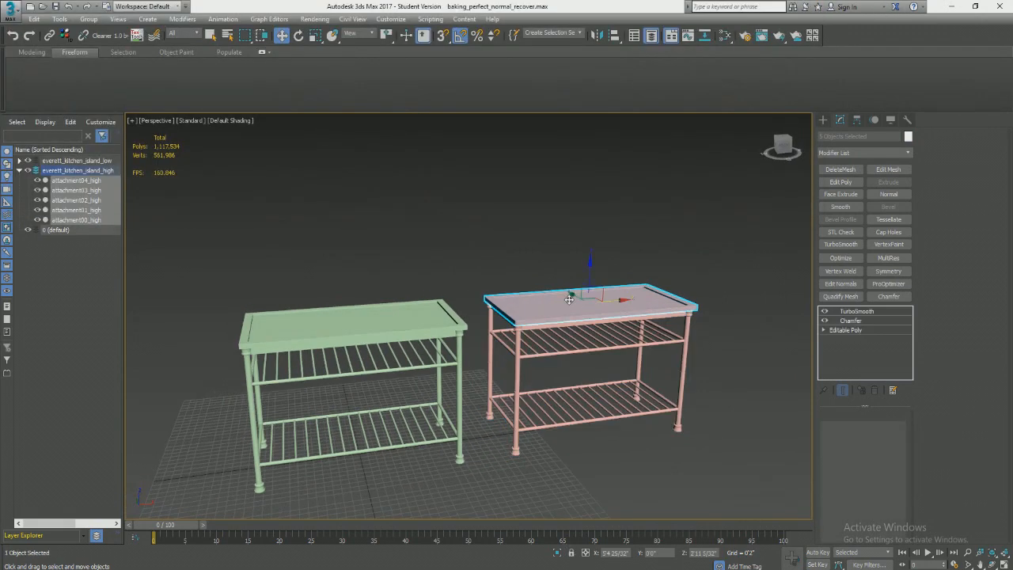
right_click(635, 553)
Examine how the green and red meshes overlap at the tabletop corner and the leg collars.
scroll(378, 378, "up", 8)
middle_click_drag(468, 296, 372, 372)
scroll(529, 302, "down", 3)
scroll(599, 310, "down", 4)
scroll(370, 371, "up", 2)
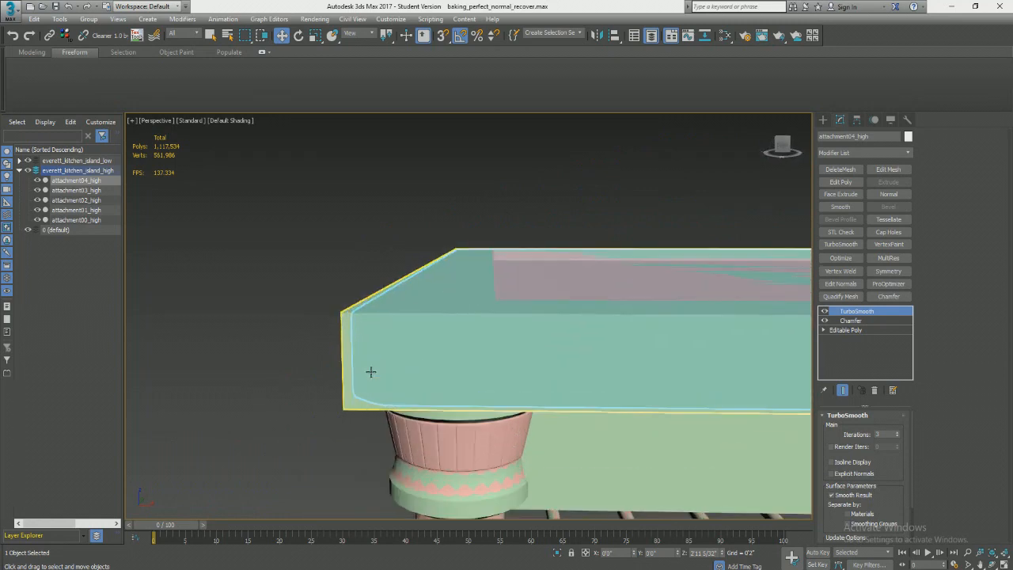
middle_click_drag(369, 359, 467, 436, "alt")
scroll(369, 285, "up", 3)
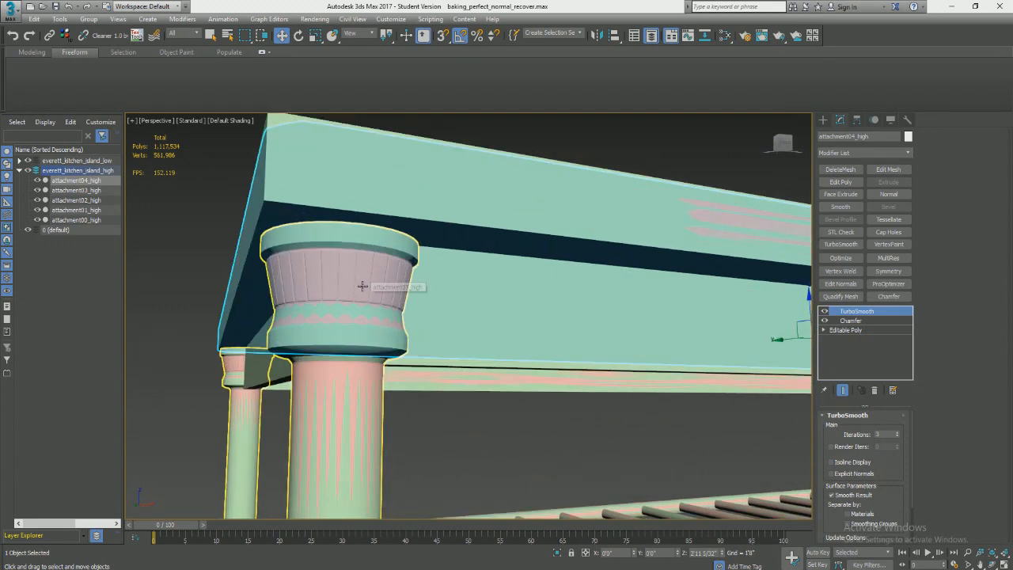
scroll(356, 295, "up", 2)
scroll(337, 261, "down", 4)
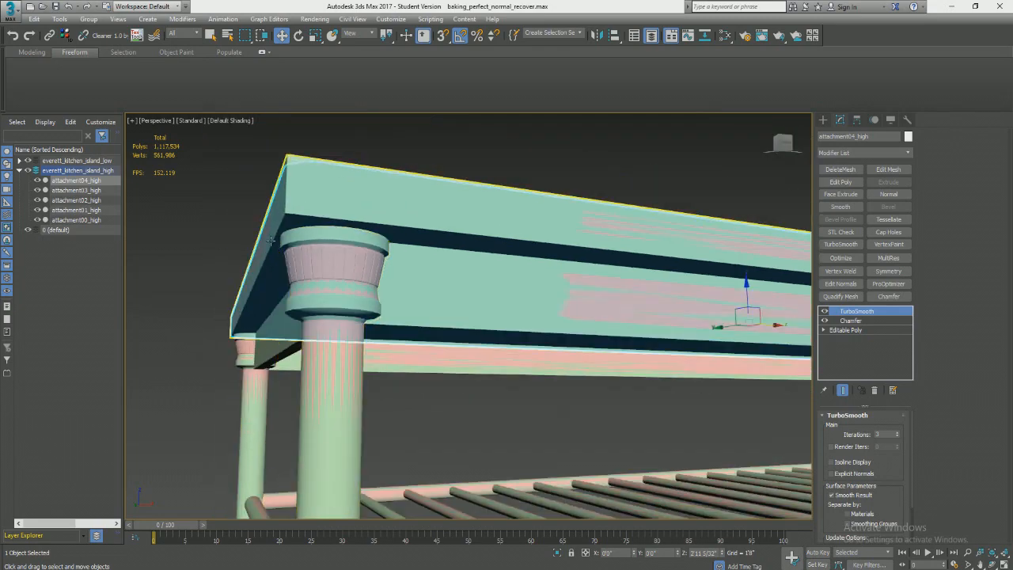
scroll(325, 271, "down", 2)
scroll(345, 304, "down", 3)
Examine the overlap of the two islands from further angles, up close and from a distance.
middle_click_drag(345, 303, 392, 155)
middle_click_drag(391, 195, 372, 281, "alt")
scroll(328, 293, "up", 4)
scroll(340, 312, "down", 5)
middle_click_drag(554, 214, 511, 310, "alt")
scroll(511, 309, "up", 2)
scroll(509, 324, "up", 2)
scroll(501, 373, "up", 2)
middle_click_drag(501, 372, 411, 298)
scroll(476, 309, "down", 5)
scroll(507, 306, "up", 4)
scroll(507, 306, "down", 6)
middle_click_drag(557, 305, 629, 302)
scroll(524, 340, "up", 3)
Select the high-poly legs, shift them slightly along the Y axis, and examine the mismatch with the low-poly legs.
left_click(288, 319)
middle_click_drag(288, 318, 406, 307, "alt")
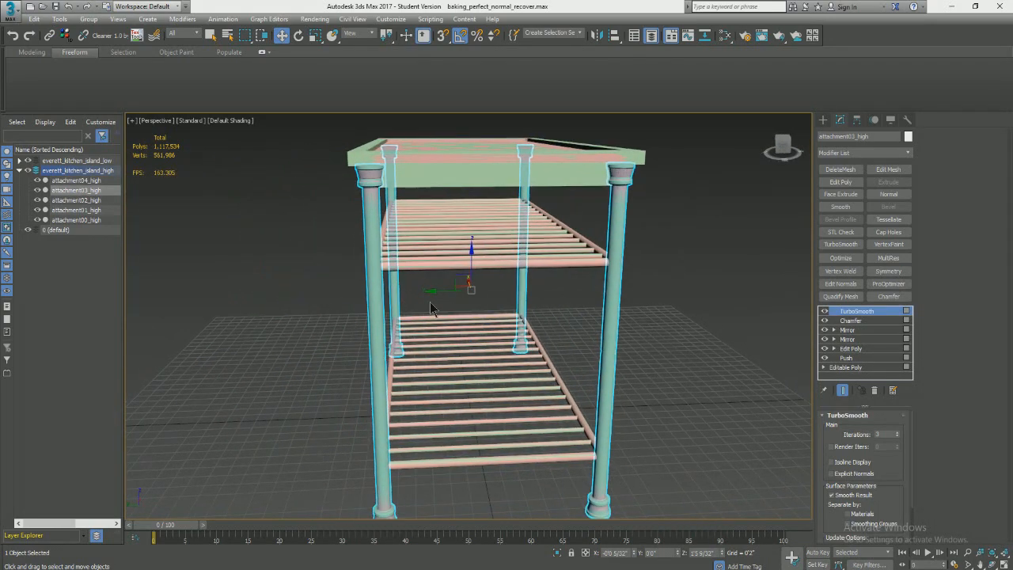
left_click_drag(438, 289, 437, 292)
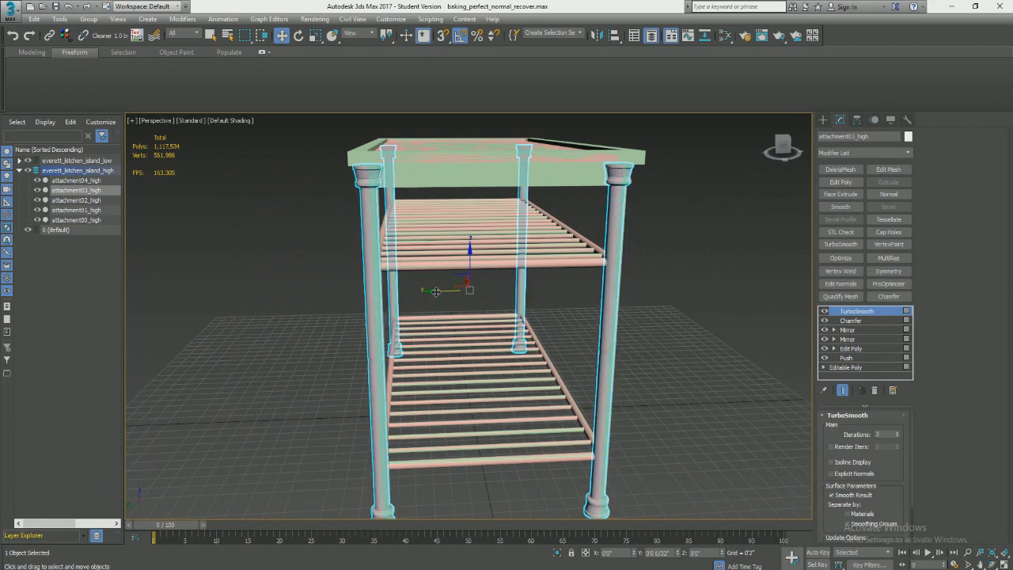
middle_click_drag(514, 306, 478, 306, "alt")
scroll(426, 299, "up", 4)
scroll(401, 312, "down", 4)
scroll(388, 267, "up", 3)
middle_click_drag(423, 277, 331, 293)
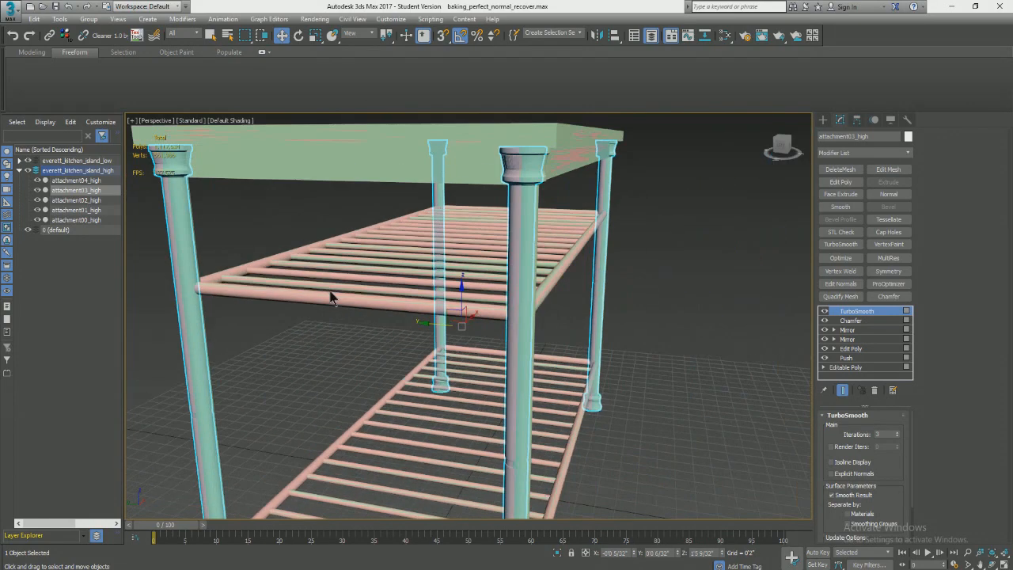
middle_click_drag(278, 245, 337, 253)
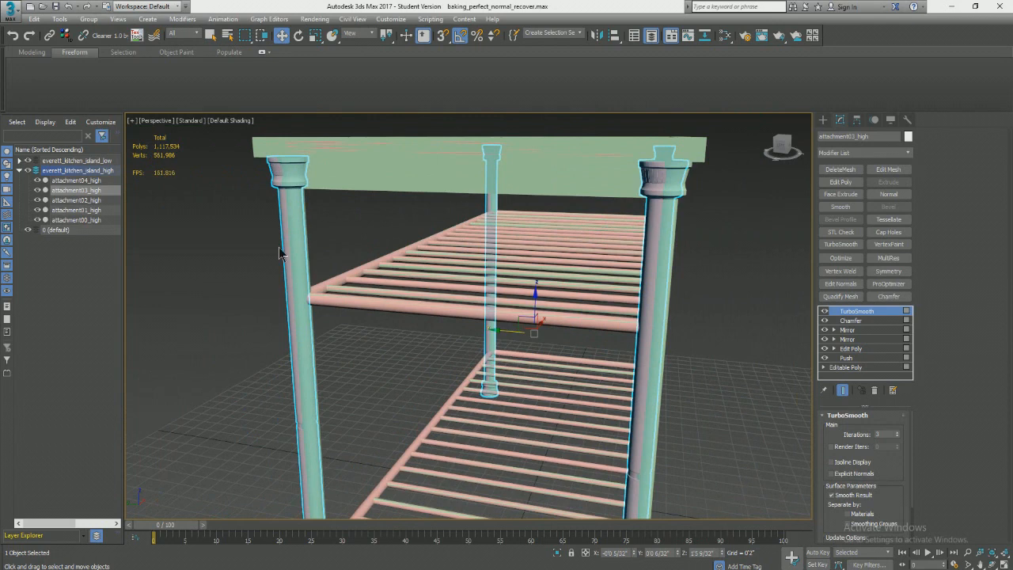
Align the high-poly legs to the low-poly legs and check the overlap of the whole island.
left_click(615, 35)
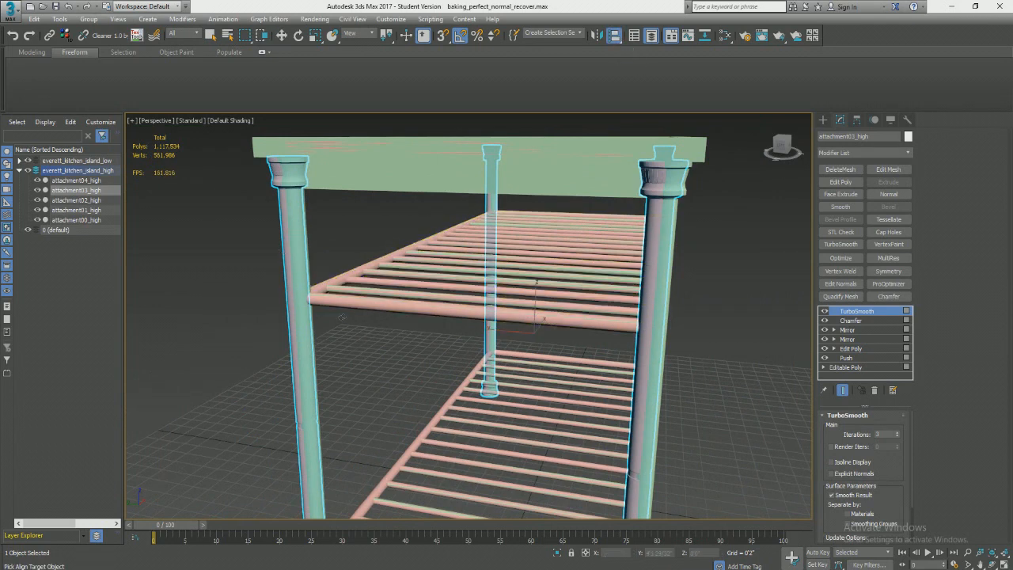
scroll(315, 328, "up", 2)
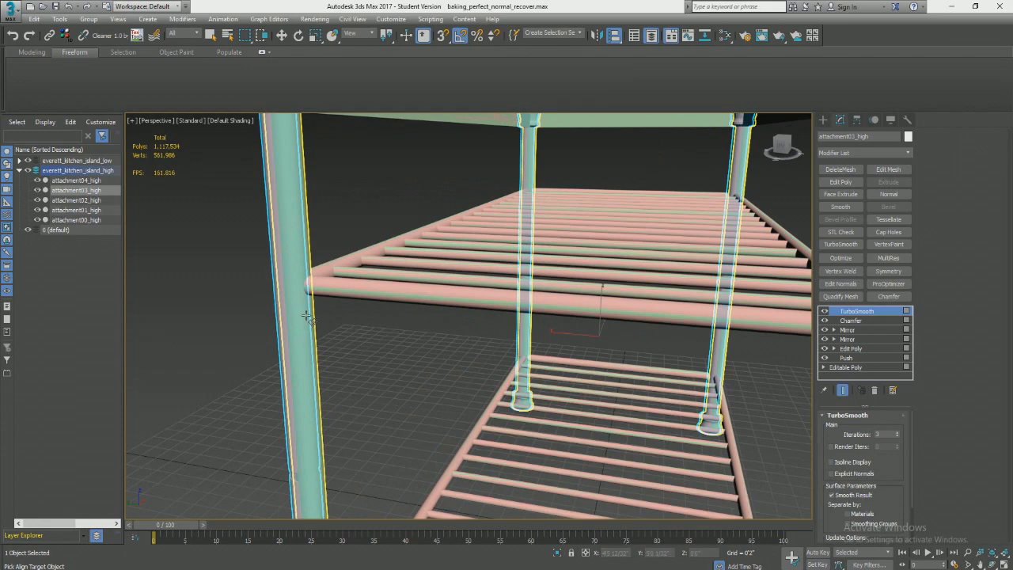
left_click(308, 316)
left_click(509, 381)
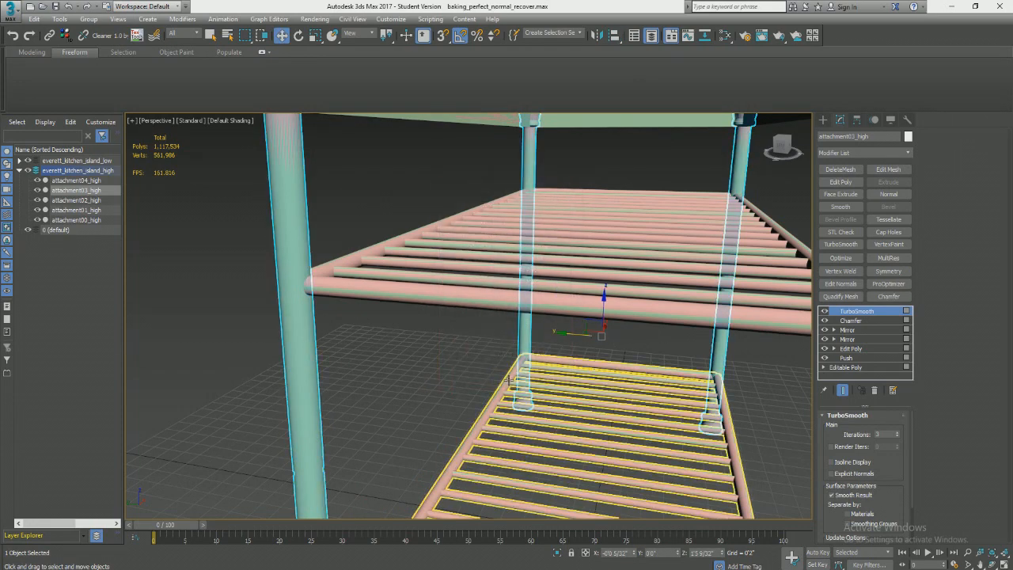
scroll(554, 321, "down", 6)
middle_click_drag(674, 333, 622, 331, "alt")
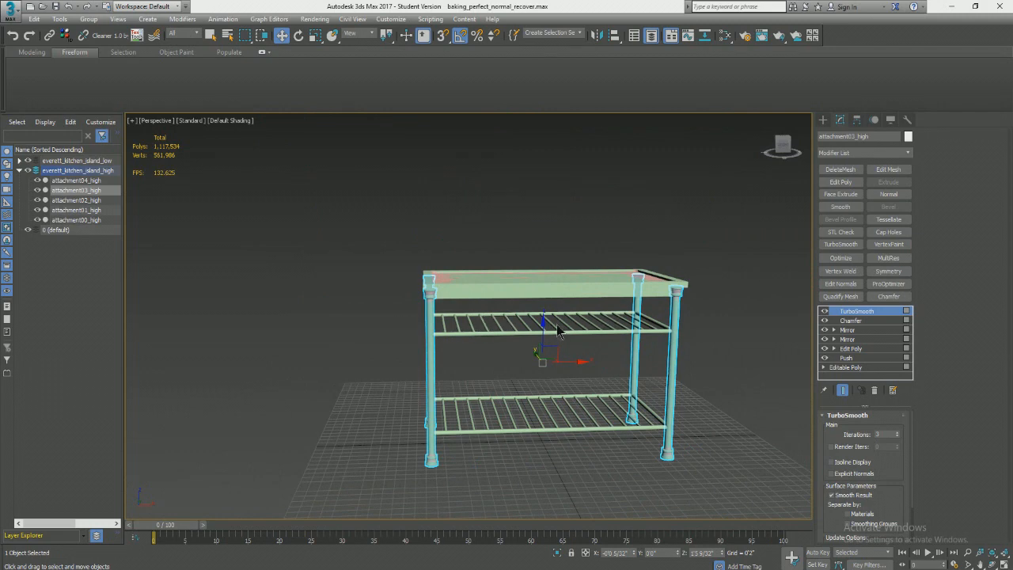
middle_click_drag(451, 290, 488, 276, "alt")
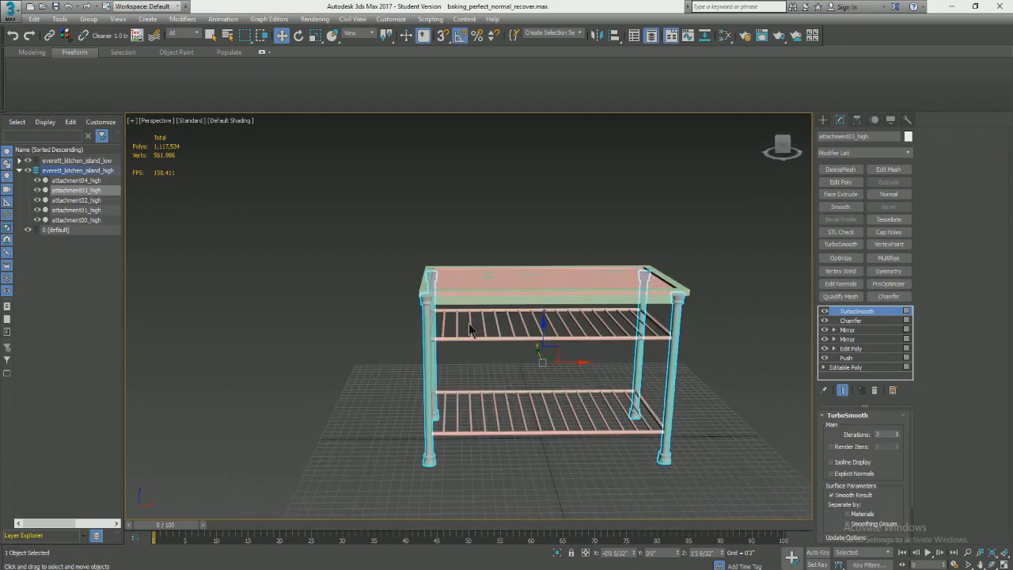
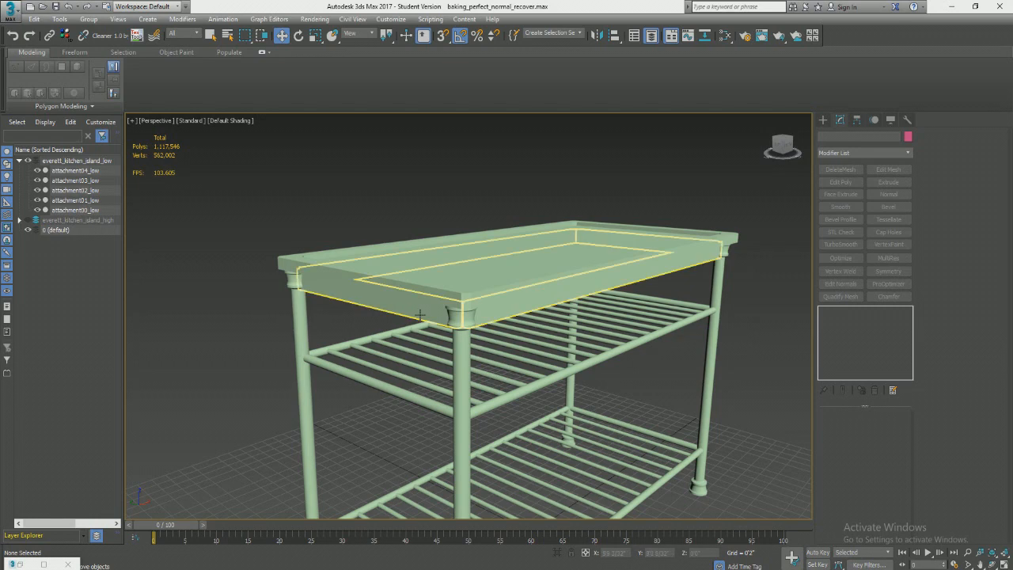
Examine the low-poly island's tabletop edges, leg collars and racks, with and without edged faces.
middle_click_drag(498, 282, 407, 293, "alt")
scroll(406, 293, "up", 3)
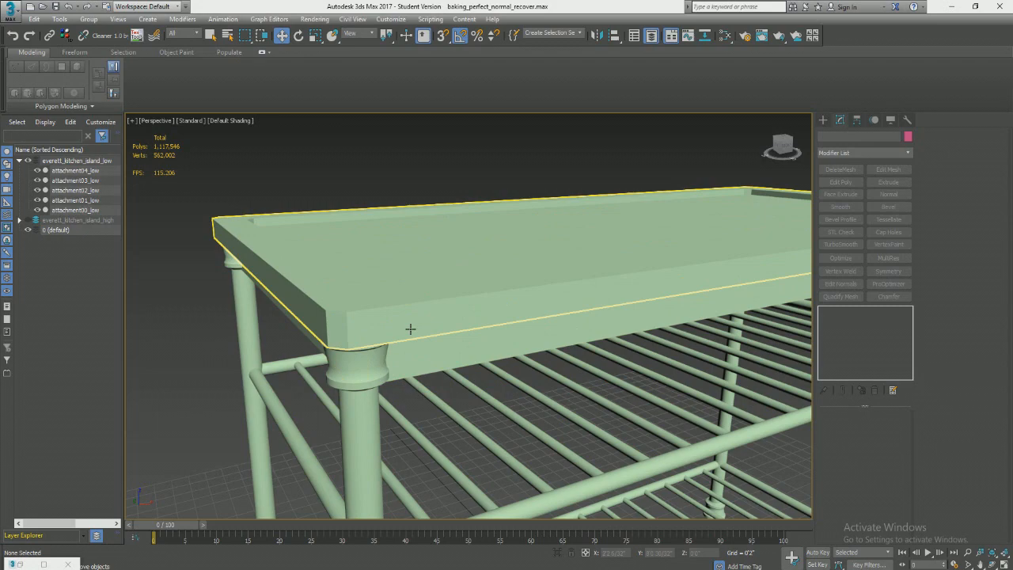
scroll(410, 330, "up", 6)
scroll(414, 317, "down", 8)
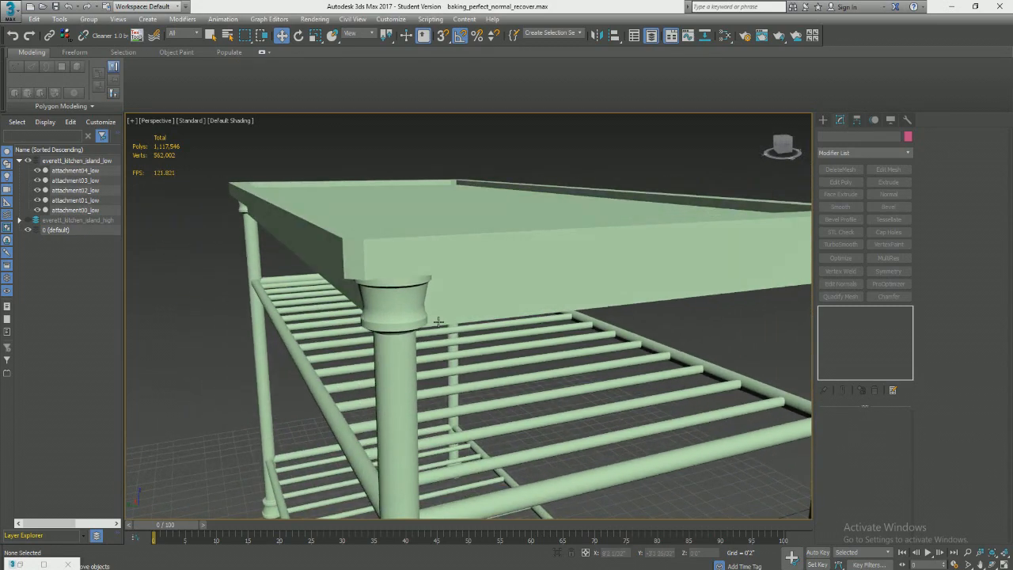
scroll(384, 271, "up", 4)
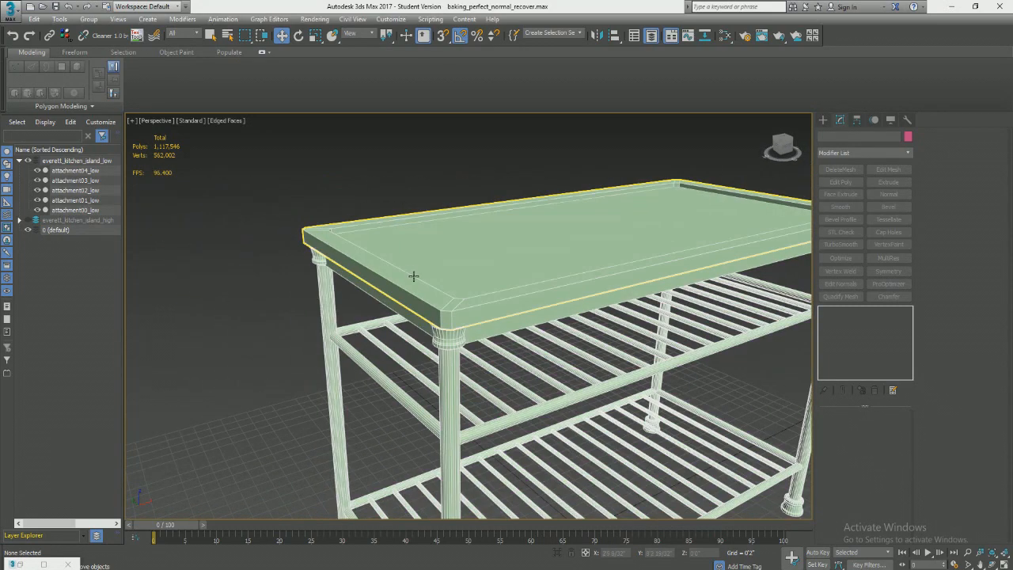
middle_click_drag(362, 260, 487, 252, "alt")
scroll(520, 271, "up", 10)
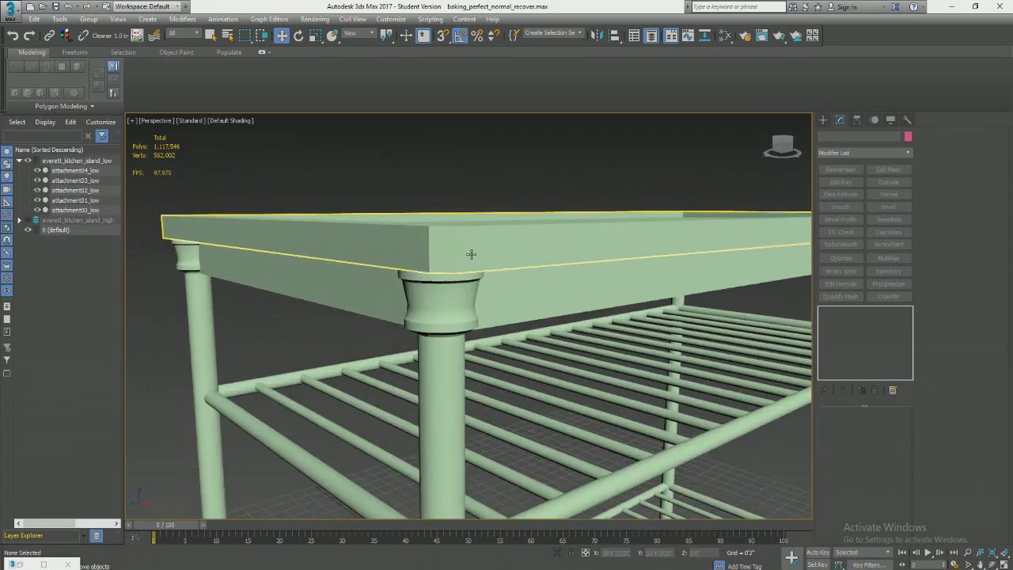
scroll(267, 351, "down", 4)
middle_click_drag(355, 404, 445, 256, "alt")
scroll(445, 256, "down", 4)
middle_click_drag(538, 289, 424, 277)
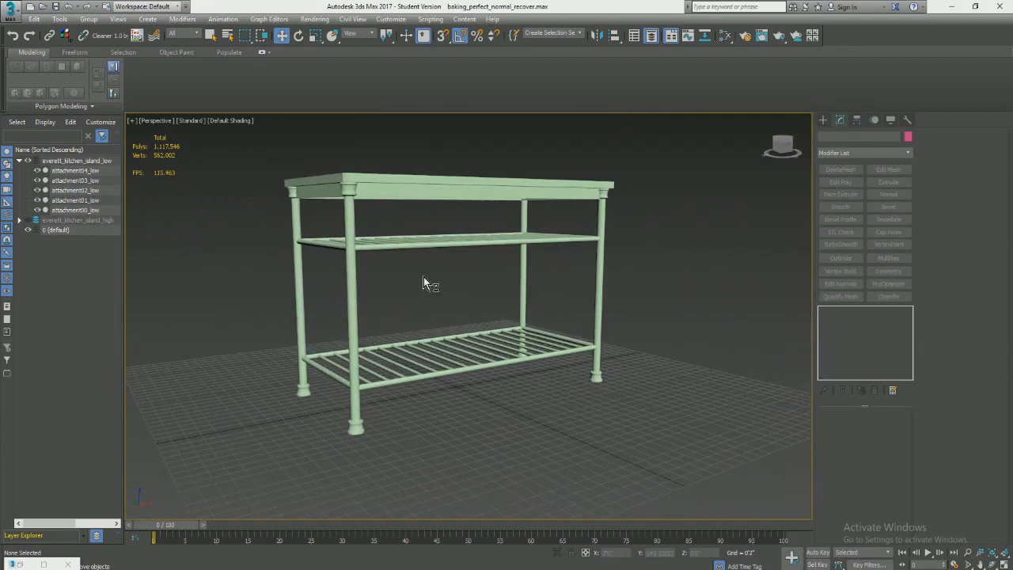
Examine the low-poly island's tabletop corners, leg collars and racks up close from several angles.
scroll(339, 208, "up", 8)
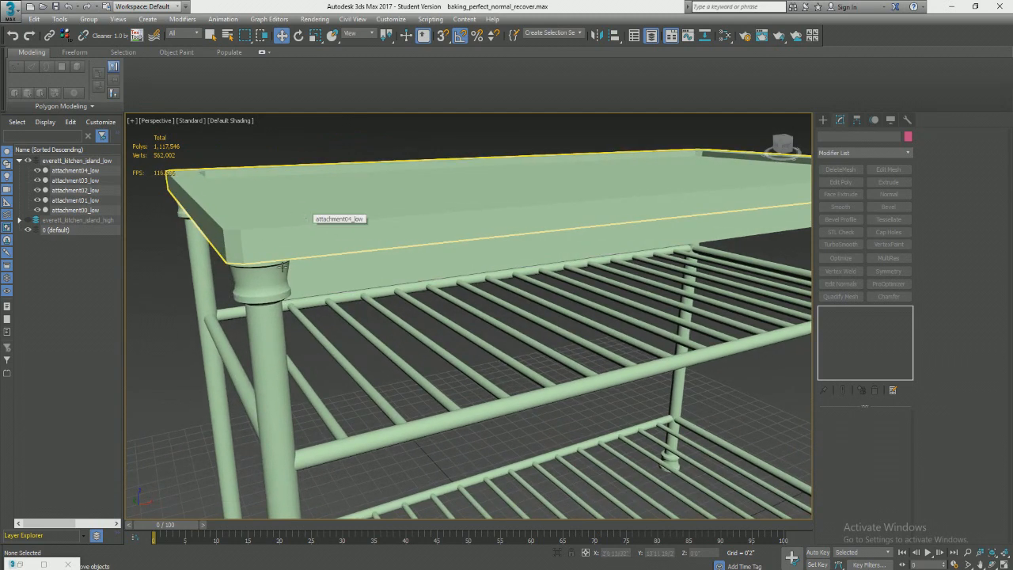
scroll(225, 245, "up", 6)
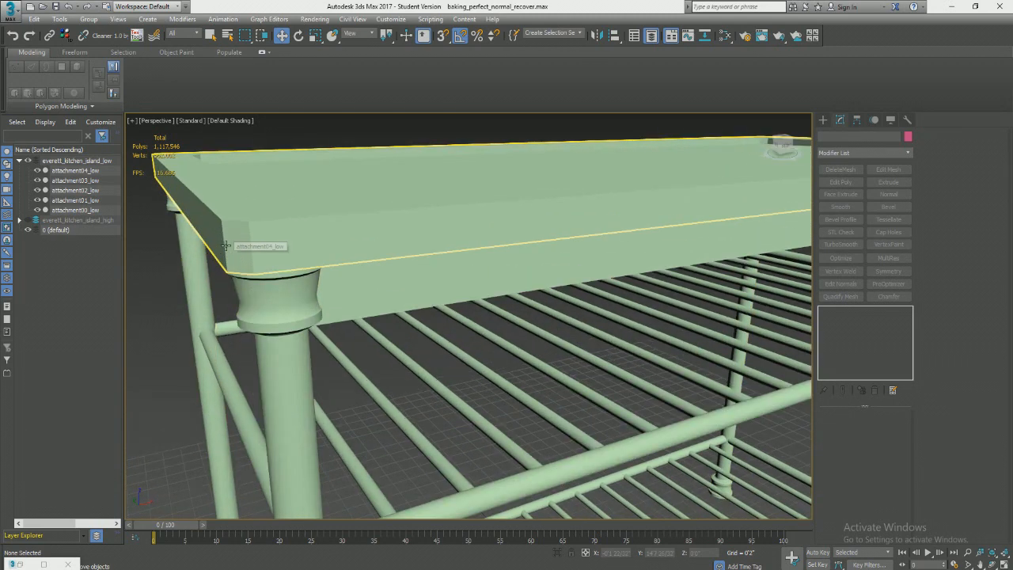
middle_click_drag(341, 290, 344, 316, "alt")
scroll(344, 316, "down", 5)
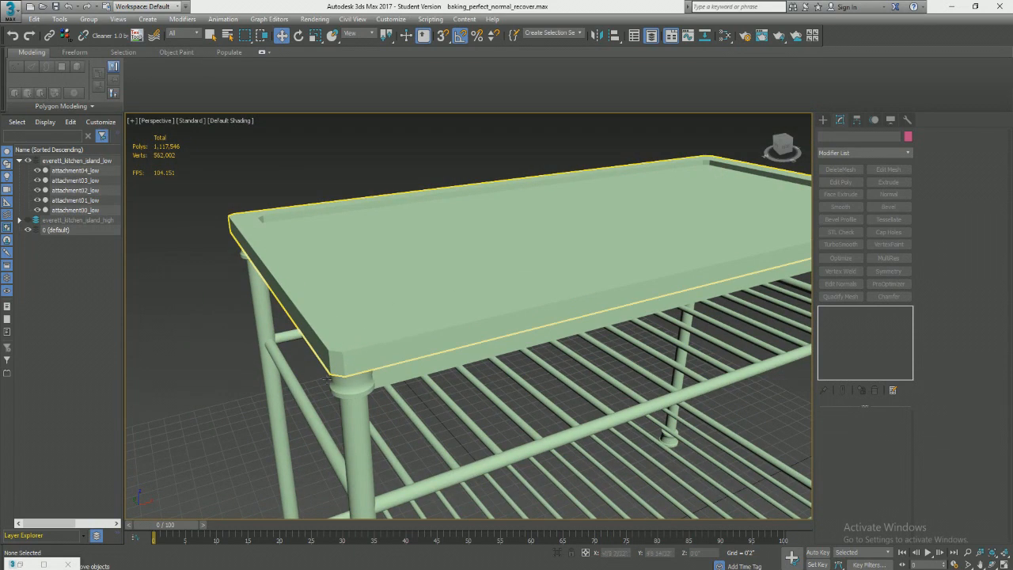
middle_click_drag(428, 426, 415, 340, "alt")
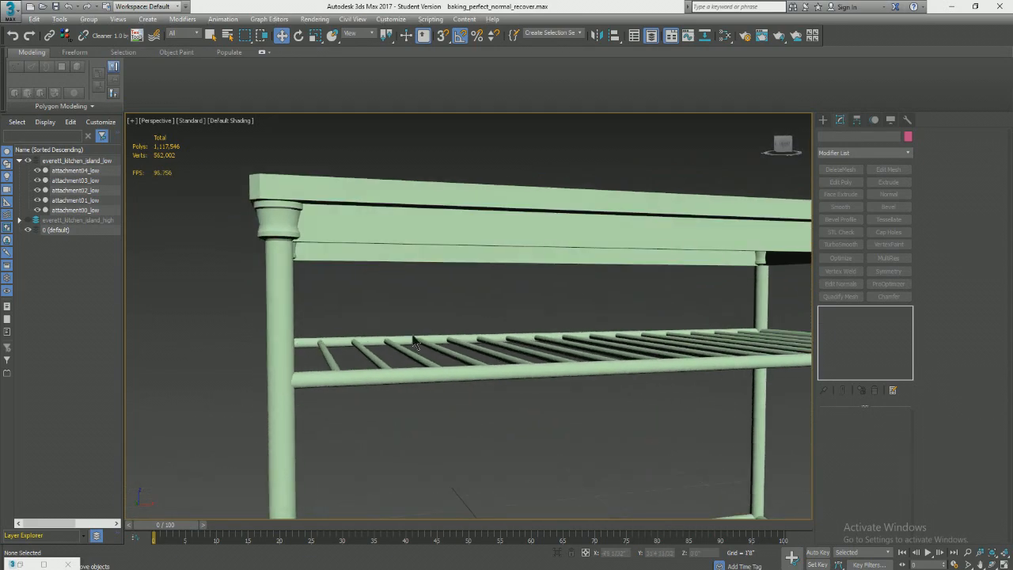
middle_click_drag(359, 332, 313, 267, "alt")
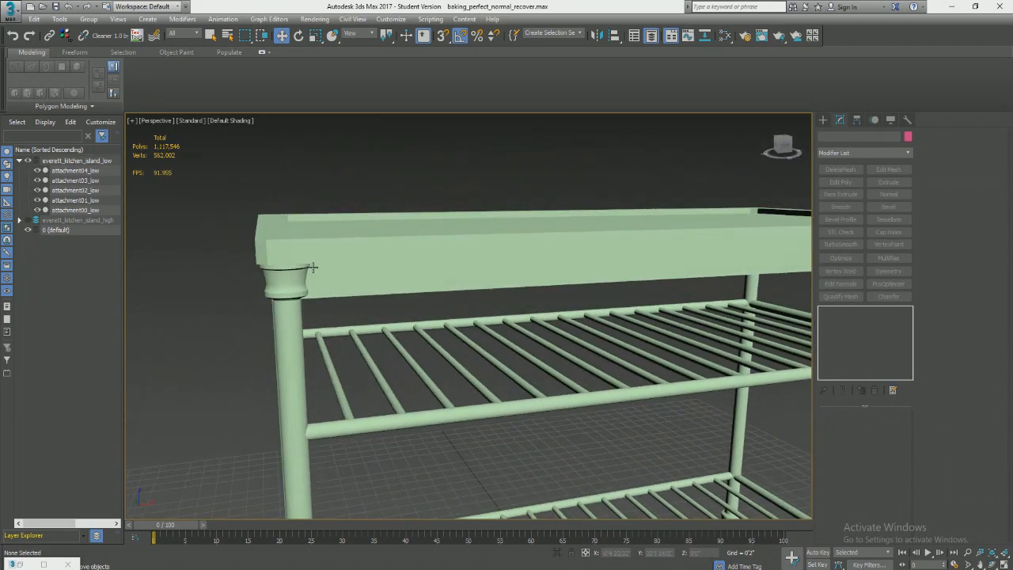
middle_click_drag(370, 318, 394, 312, "alt")
scroll(323, 297, "down", 5)
scroll(396, 295, "up", 4)
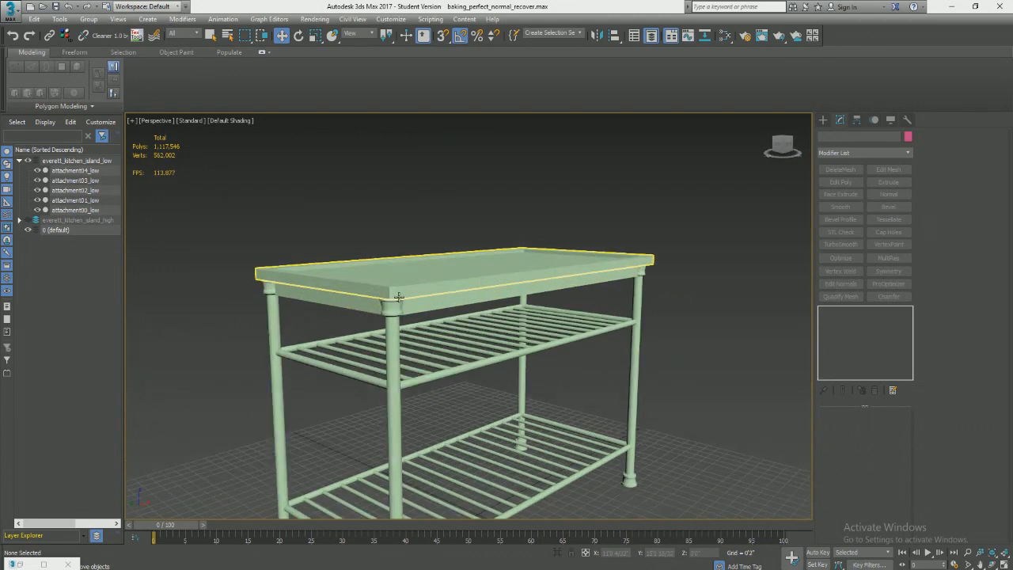
middle_click_drag(479, 323, 420, 303, "alt")
scroll(266, 213, "up", 5)
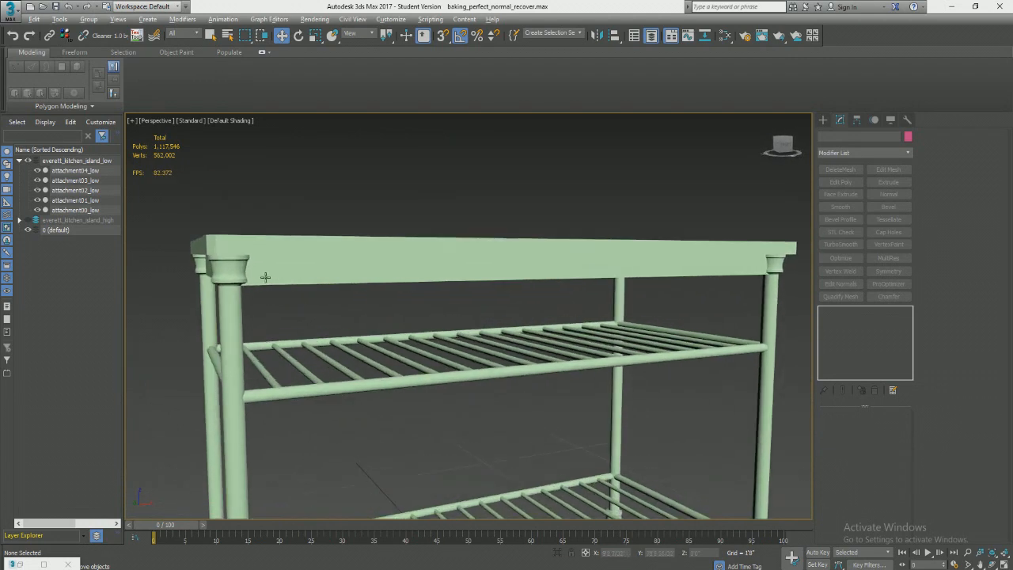
scroll(221, 264, "up", 3)
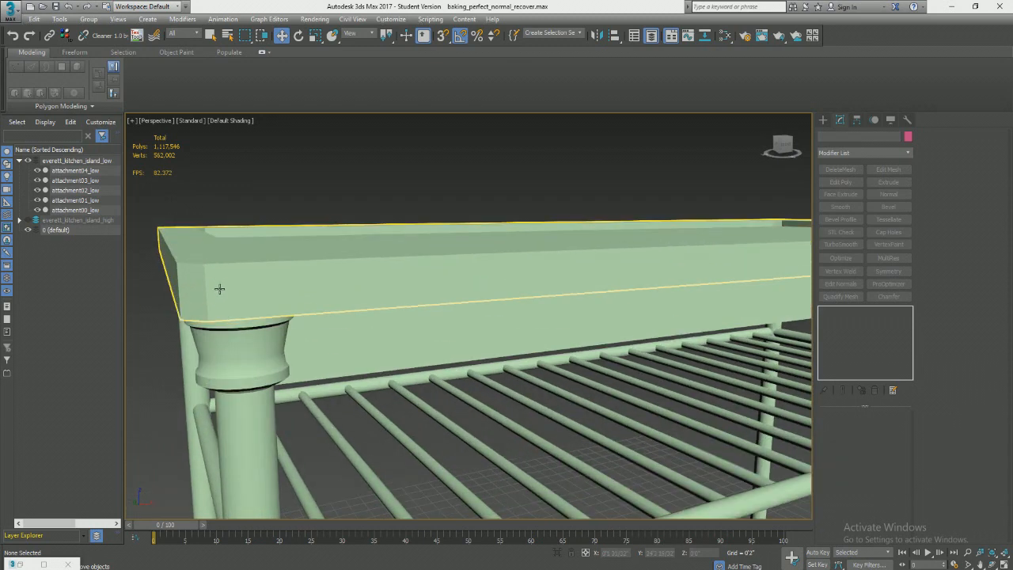
scroll(301, 278, "up", 3)
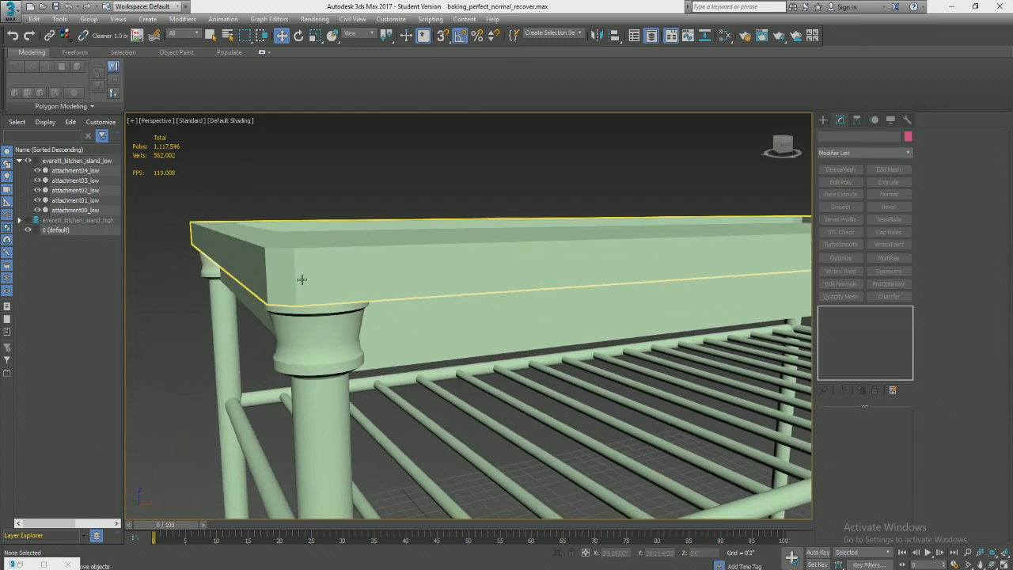
Examine the low-poly tabletop's upper surface and raised rim, from above and at a distance.
scroll(301, 279, "down", 3)
middle_click_drag(296, 278, 287, 290, "alt")
scroll(287, 290, "up", 3)
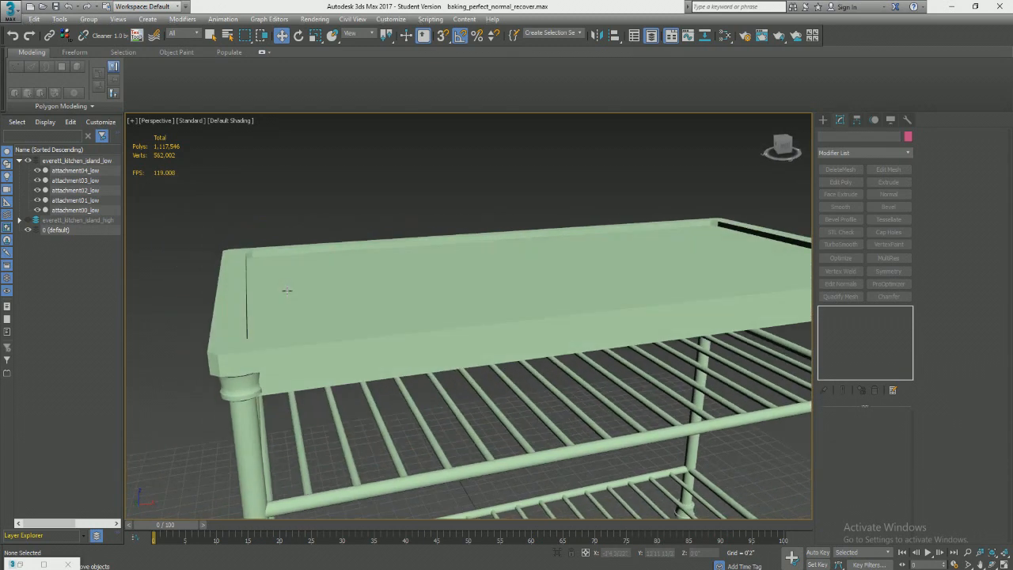
scroll(229, 358, "down", 3)
middle_click_drag(230, 358, 277, 371, "alt")
scroll(502, 303, "down", 3)
scroll(277, 371, "up", 4)
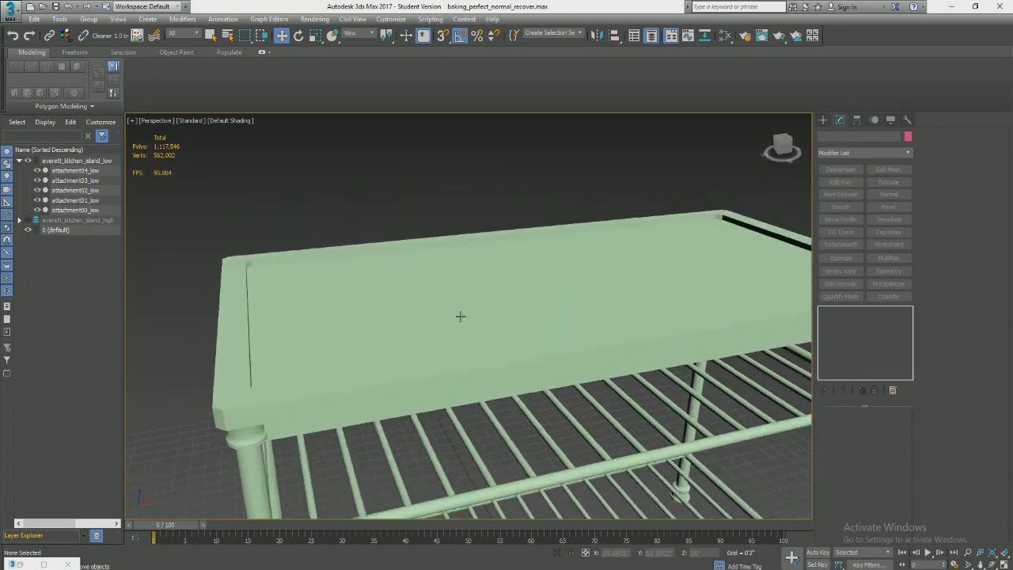
scroll(277, 372, "down", 3)
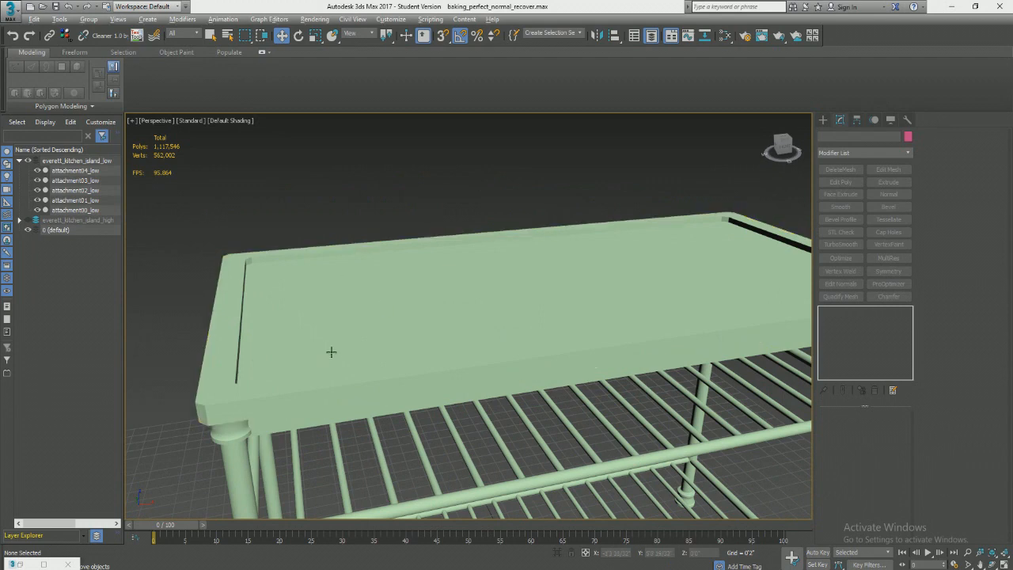
scroll(333, 352, "up", 3)
scroll(341, 345, "down", 5)
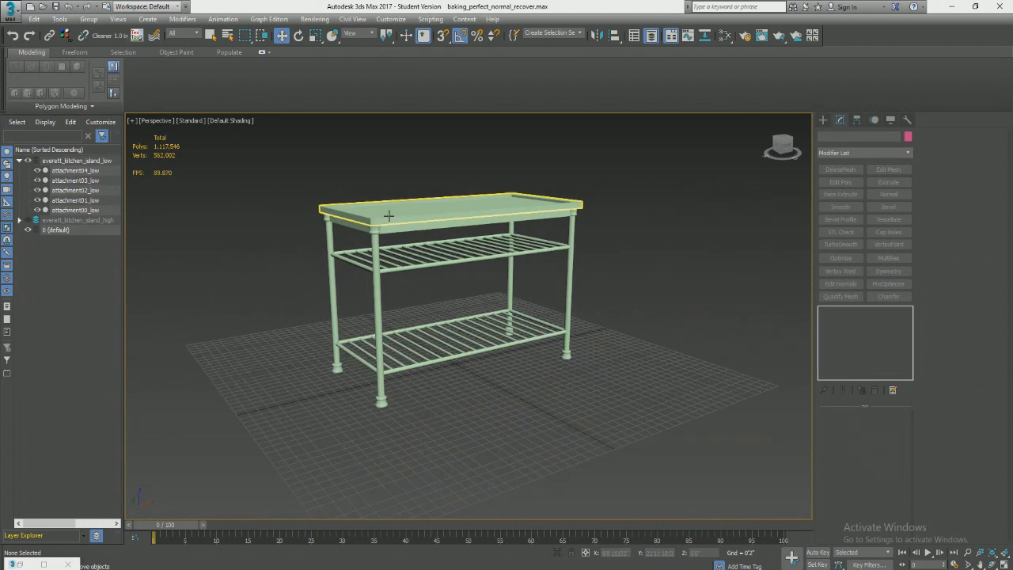
scroll(384, 215, "up", 5)
scroll(384, 215, "down", 5)
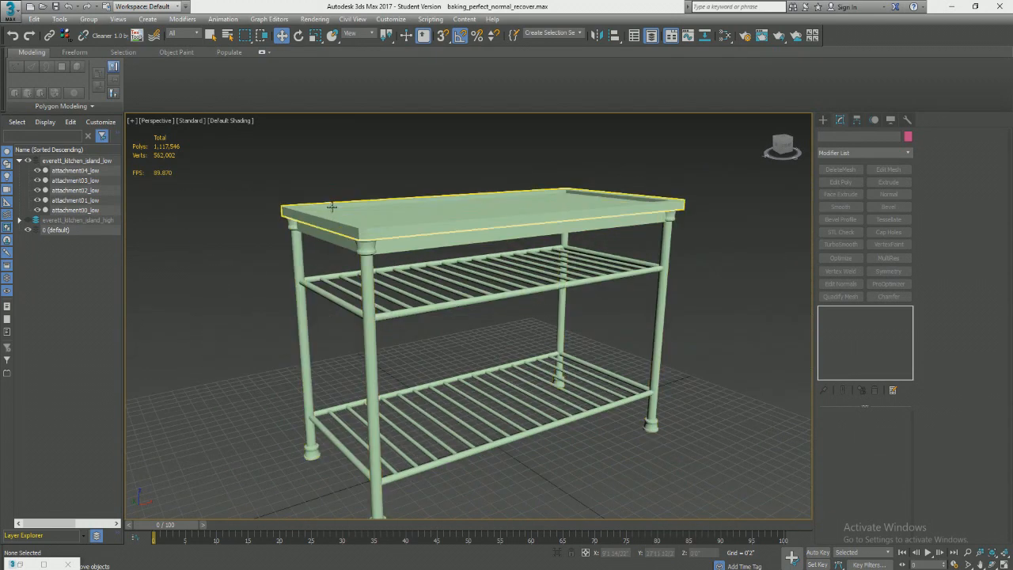
Open TexTools, move its panel clear of the low-poly part names, and try Smoothing Groups from UV shells.
left_click(137, 35)
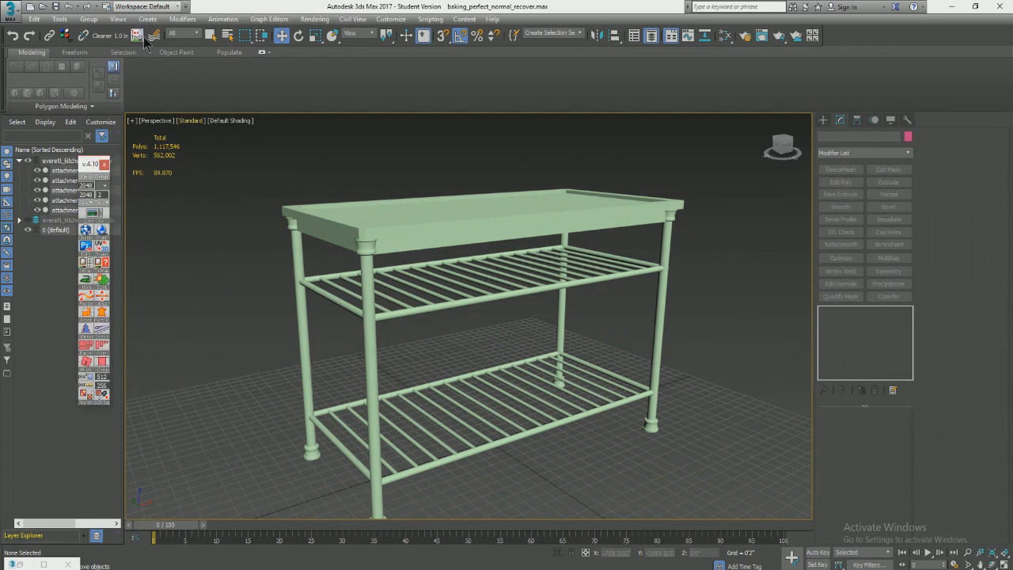
left_click_drag(94, 167, 84, 222)
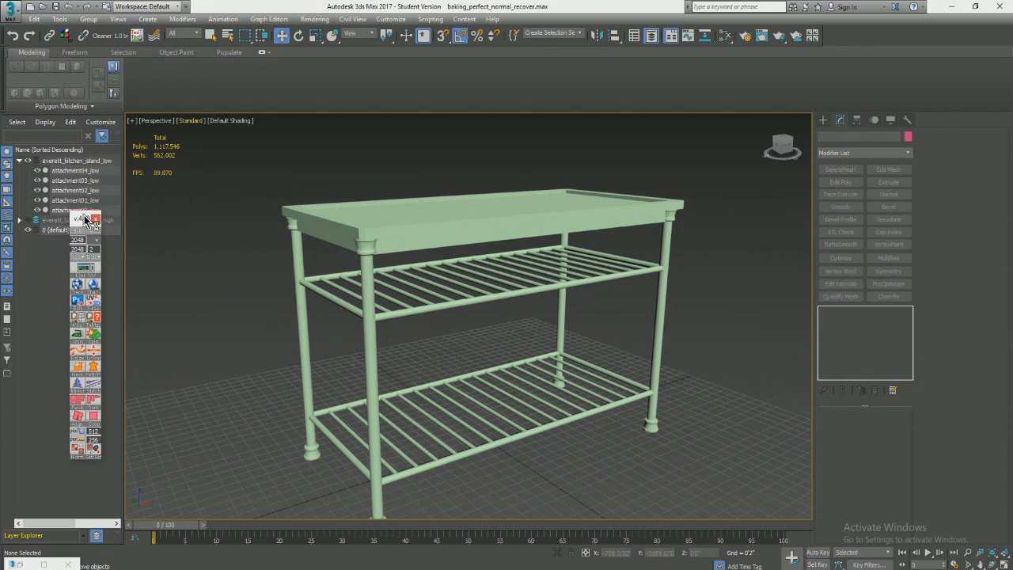
left_click(97, 260)
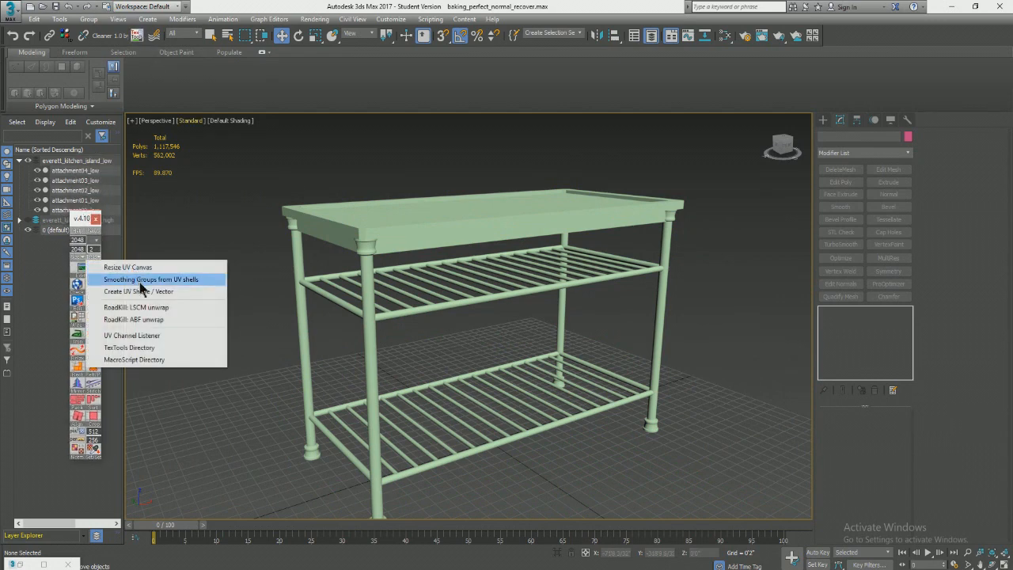
left_click(143, 282)
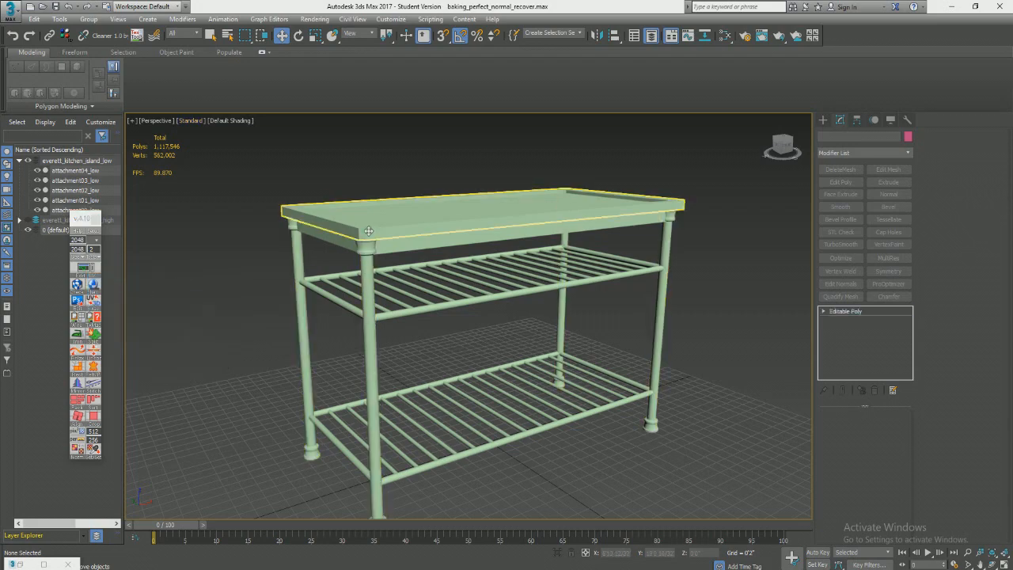
left_click(95, 260)
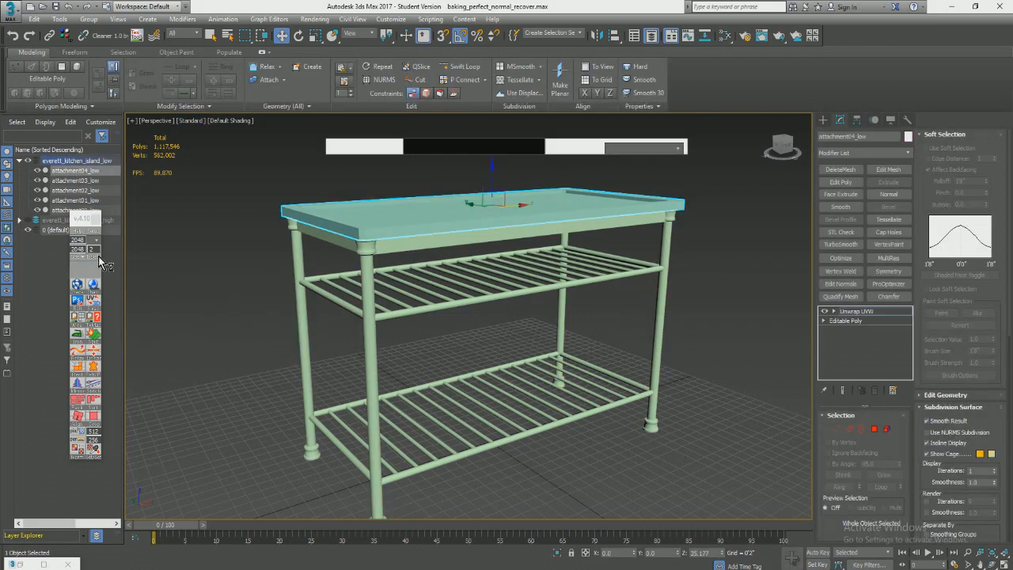
left_click(355, 53)
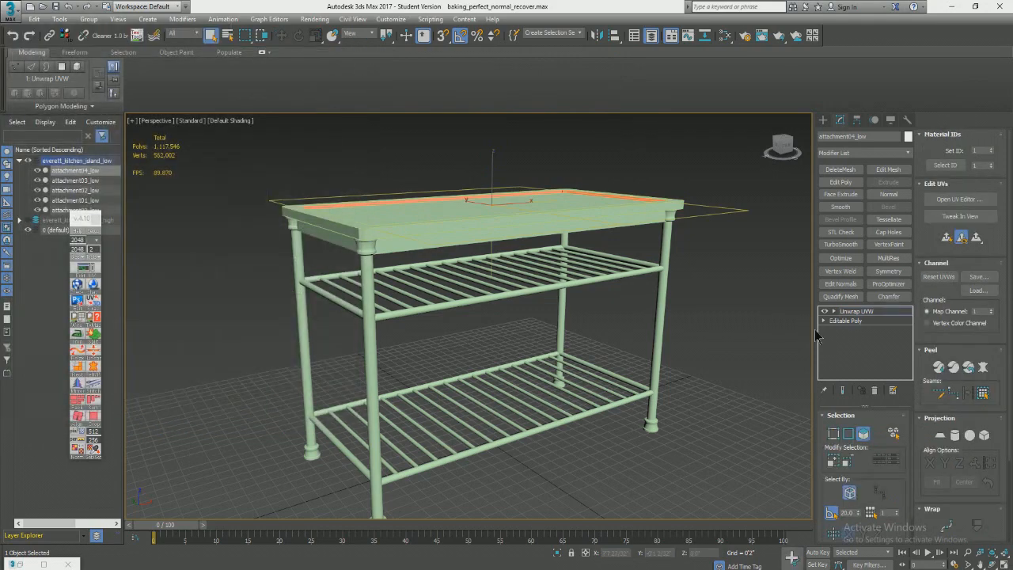
left_click(875, 391)
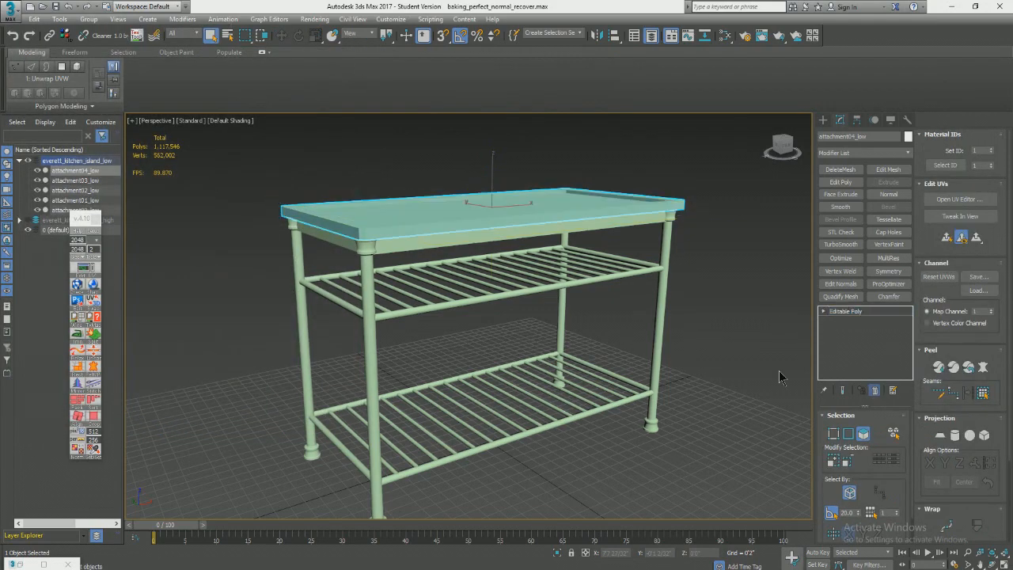
Generate smoothing groups from UV shells on the low-poly tabletop and on the legs.
left_click(96, 259)
left_click(134, 280)
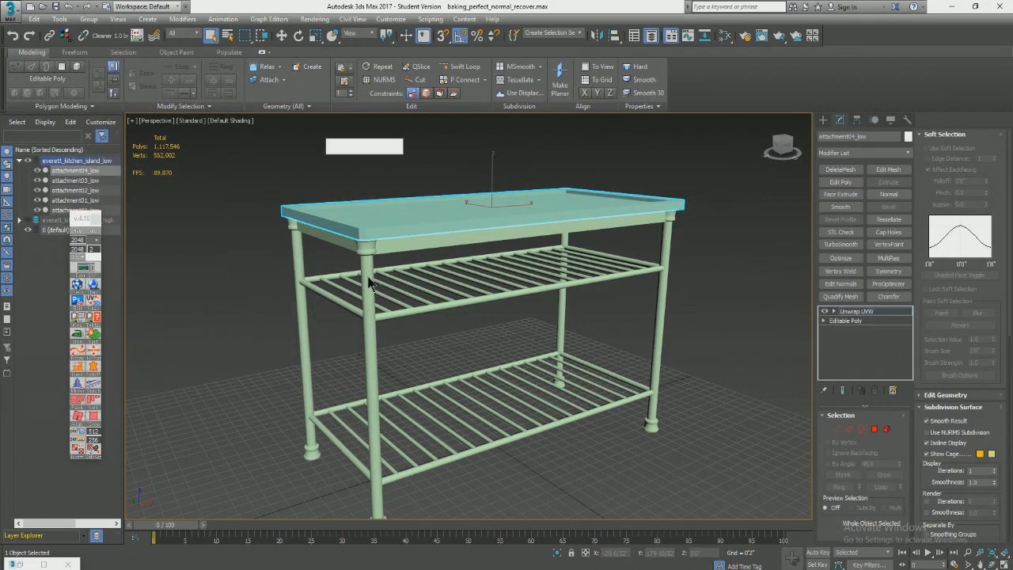
left_click(368, 275)
scroll(368, 278, "up", 4)
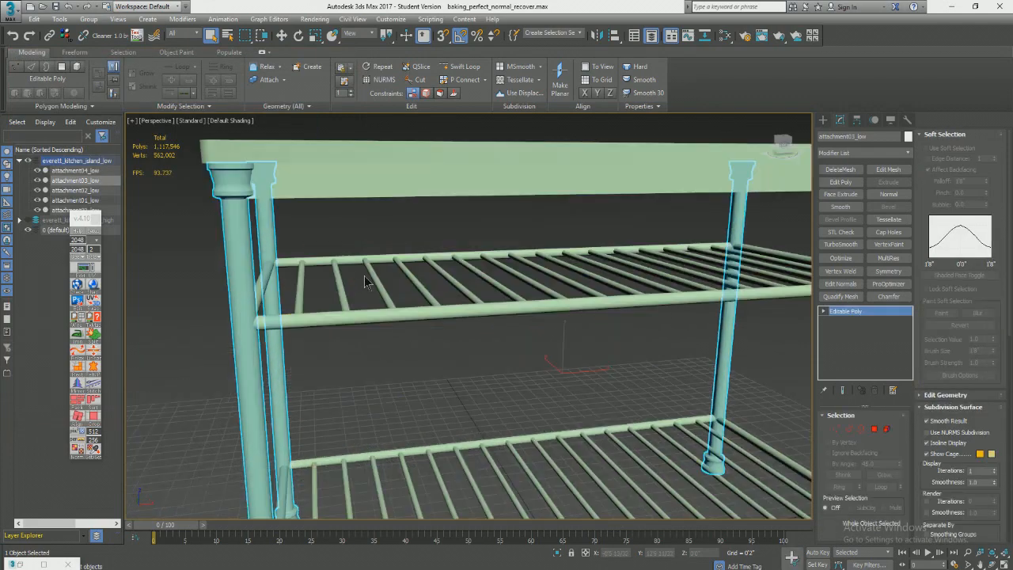
left_click(93, 266)
left_click(119, 275)
Generate smoothing groups from UV shells on the low-poly upper rack.
middle_click_drag(575, 309, 514, 244)
left_click(510, 227)
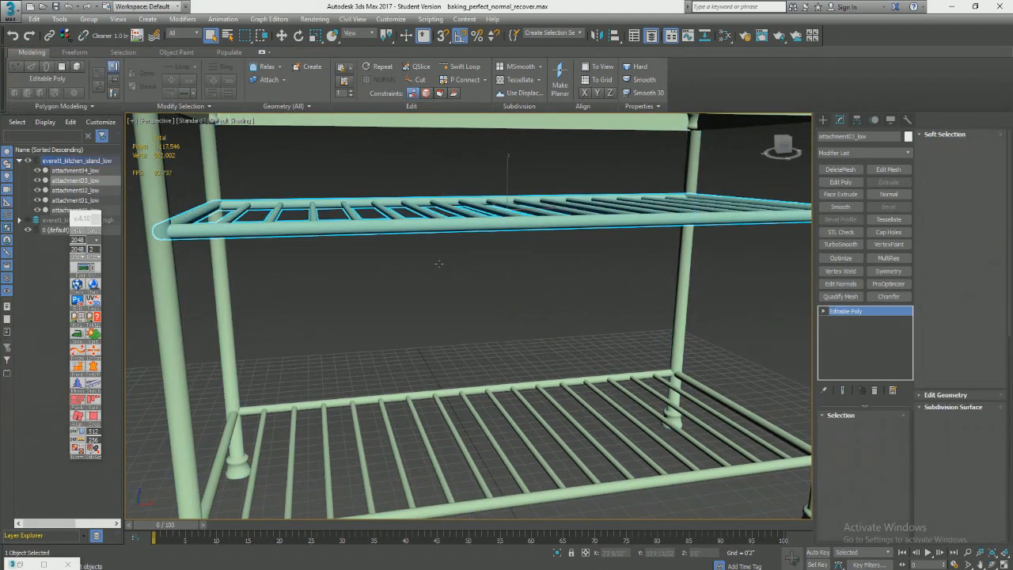
left_click(99, 269)
left_click(118, 277)
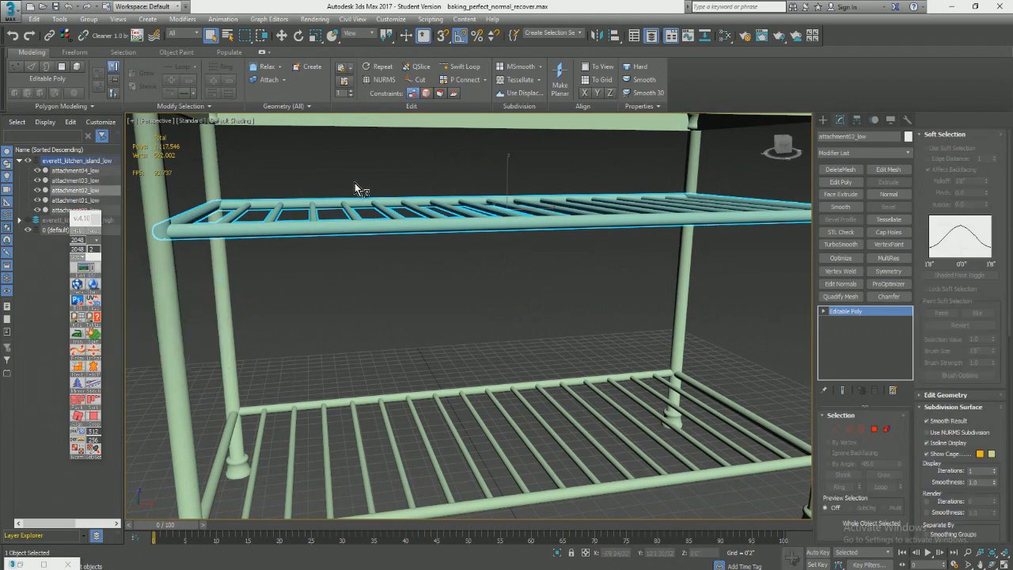
Generate smoothing groups from UV shells on the low-poly apron under the tabletop.
middle_click_drag(380, 176, 373, 231, "alt")
left_click(373, 230)
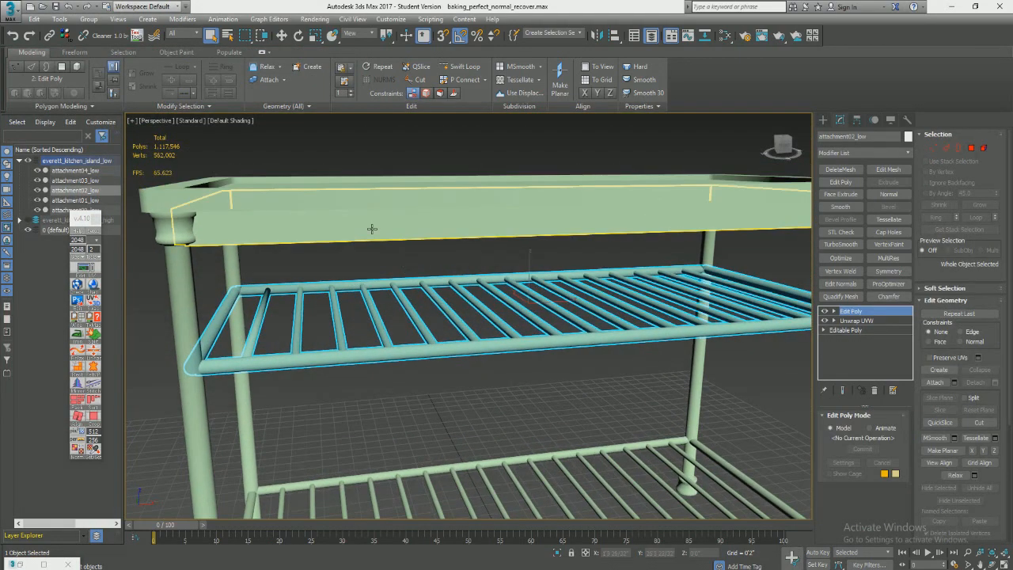
left_click(93, 268)
left_click(118, 278)
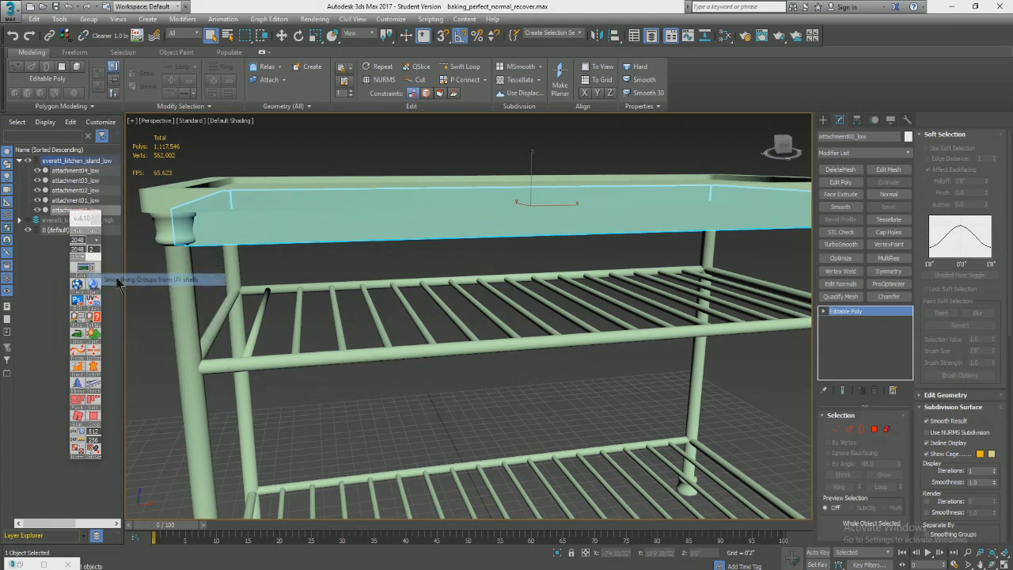
Generate smoothing groups from UV shells on the low-poly lower rack.
middle_click_drag(459, 420, 446, 300)
left_click_drag(439, 301, 408, 402)
left_click(94, 267)
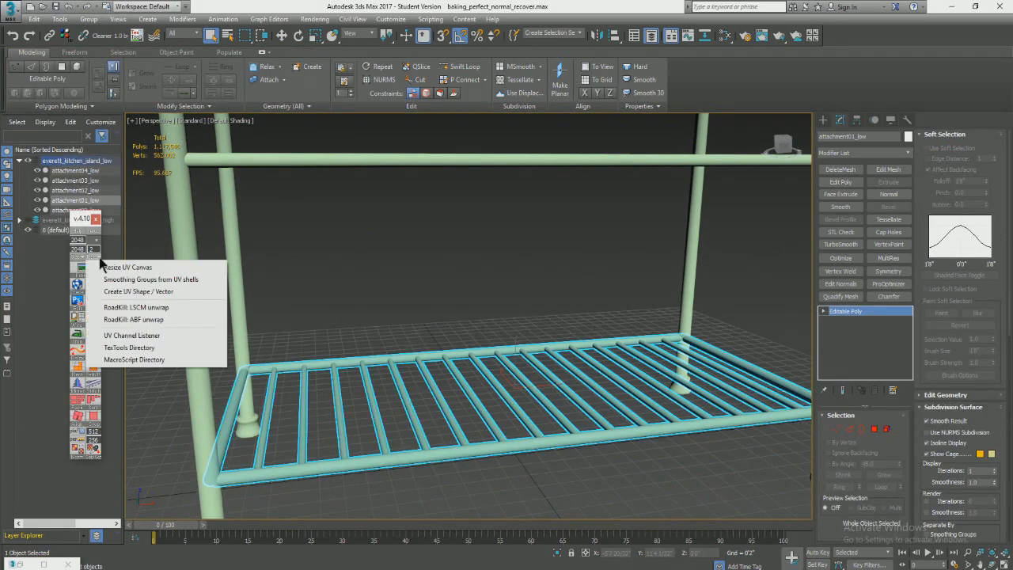
left_click(118, 281)
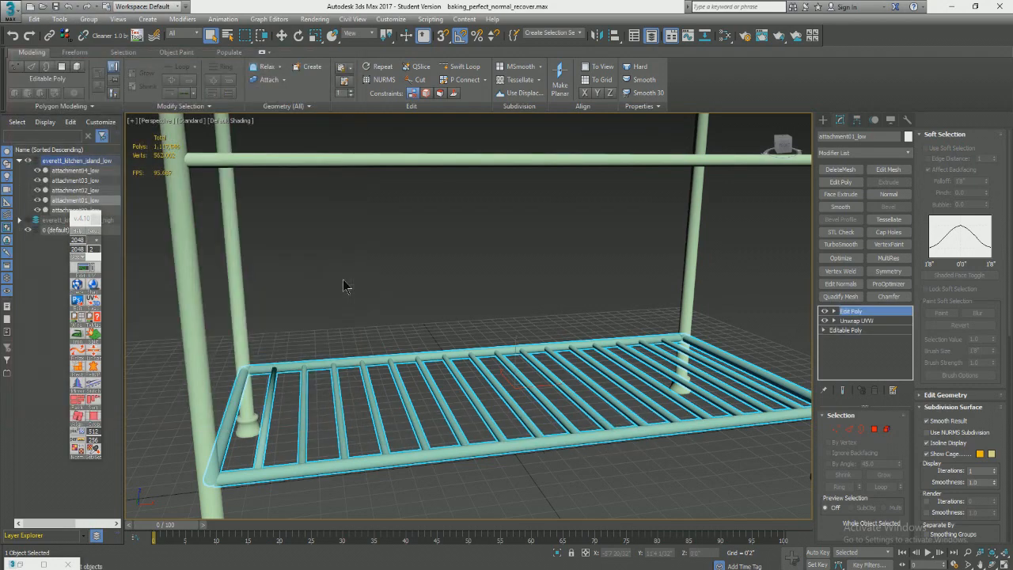
Select all low-poly parts of the kitchen island together.
scroll(342, 281, "down", 6)
key("w")
middle_click_drag(382, 259, 582, 299, "alt")
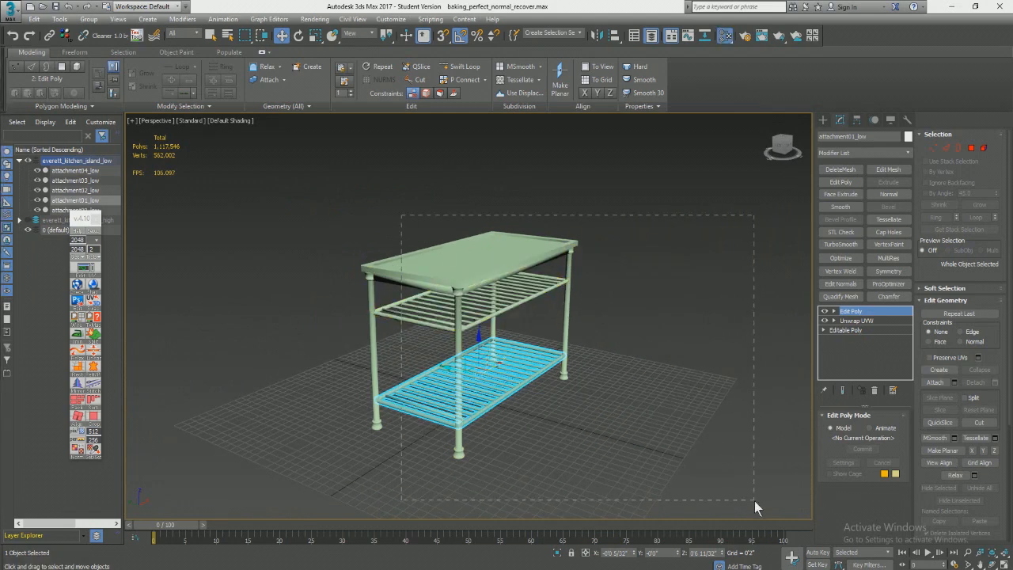
left_click_drag(754, 501, 755, 502)
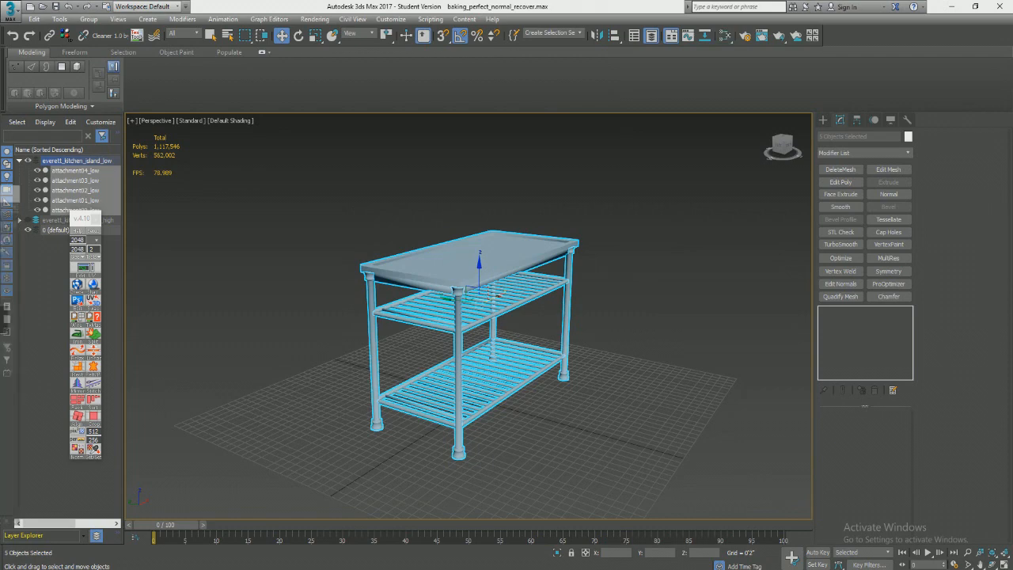
middle_click_drag(601, 360, 543, 359, "alt")
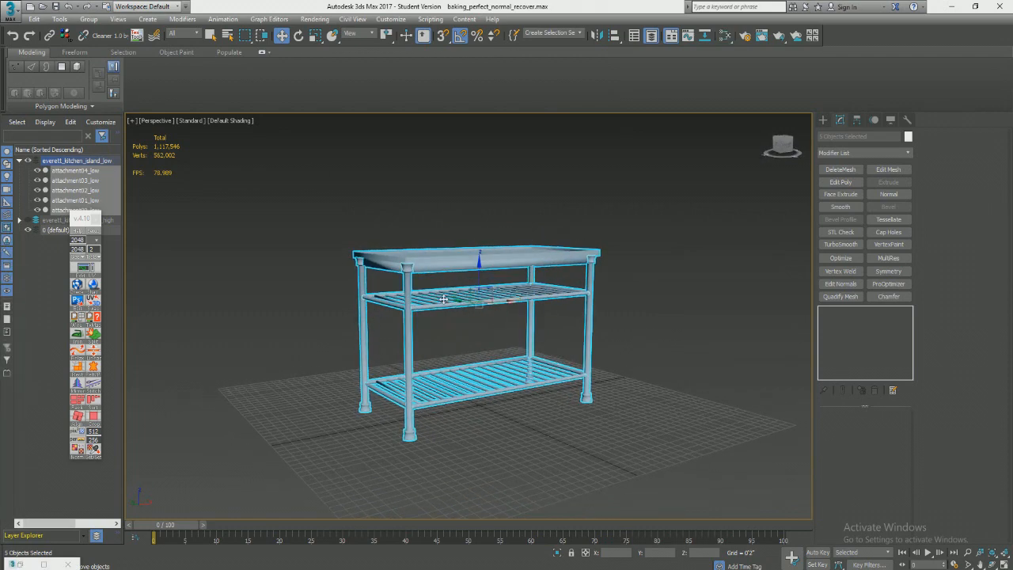
Export the selected low-poly parts as the FBX file perfect-normal_low with smoothing groups included.
left_click(22, 7)
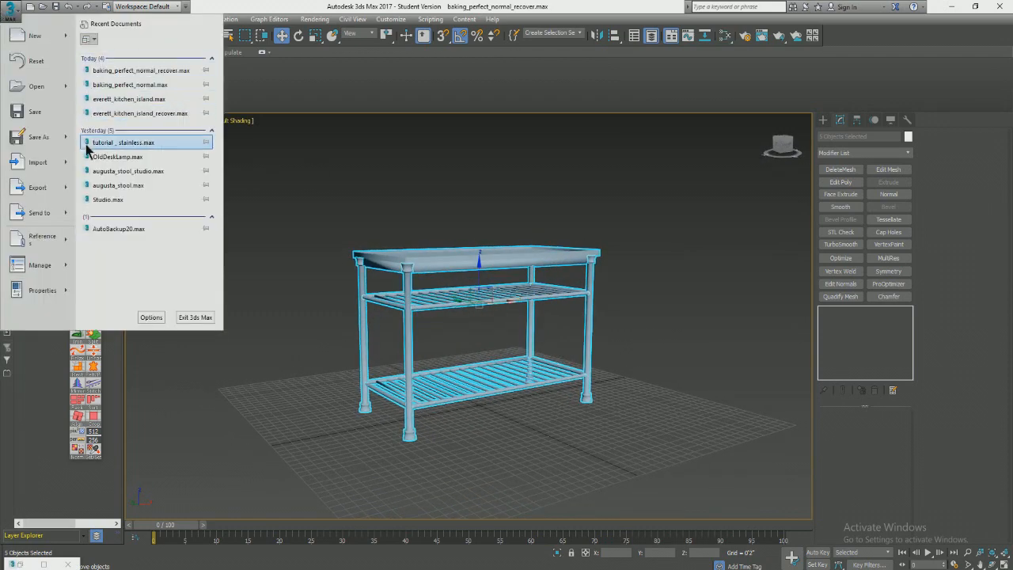
mouse_move(72, 192)
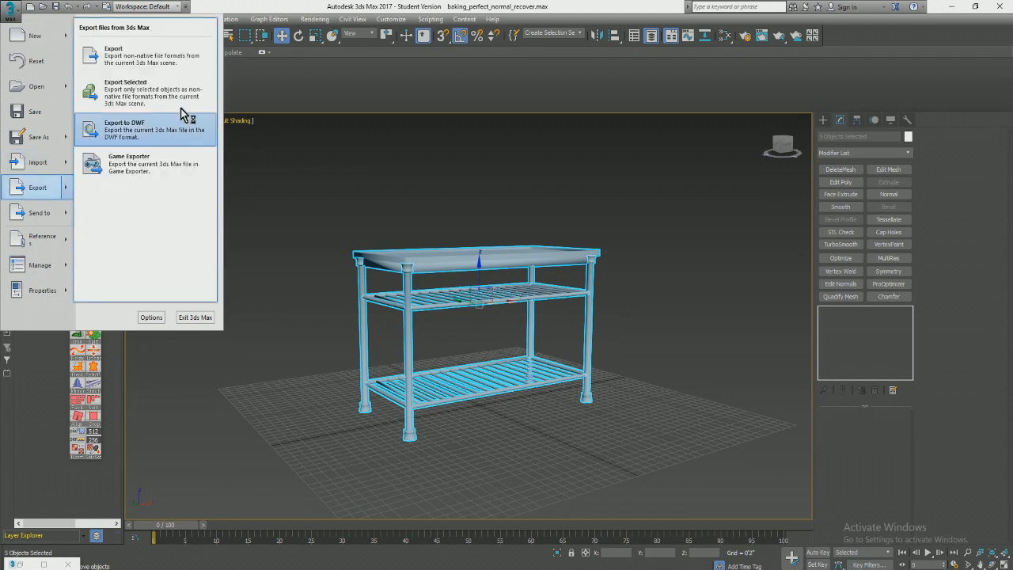
left_click(150, 111)
left_click_drag(451, 123, 416, 114)
left_click(356, 445)
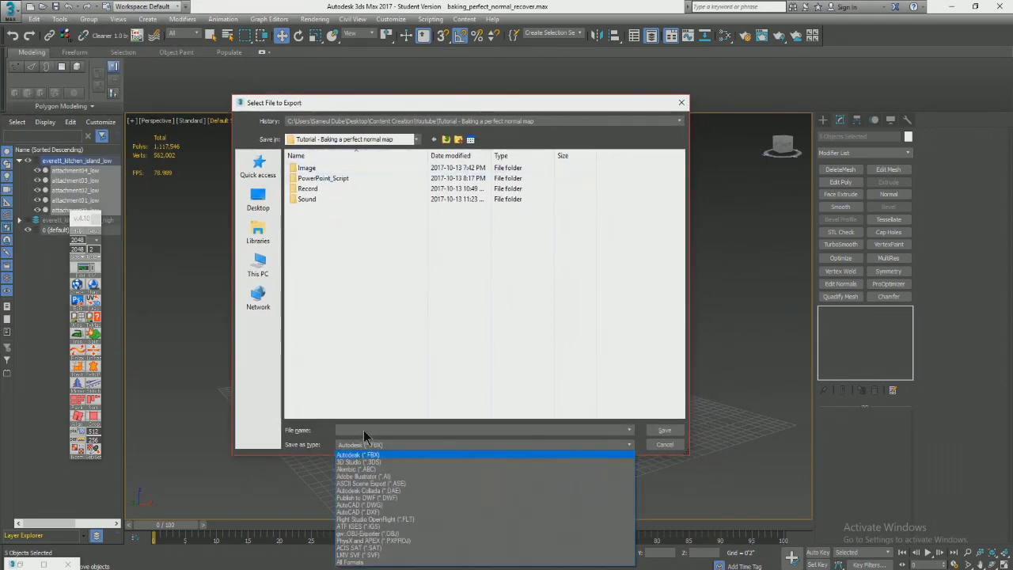
left_click(392, 455)
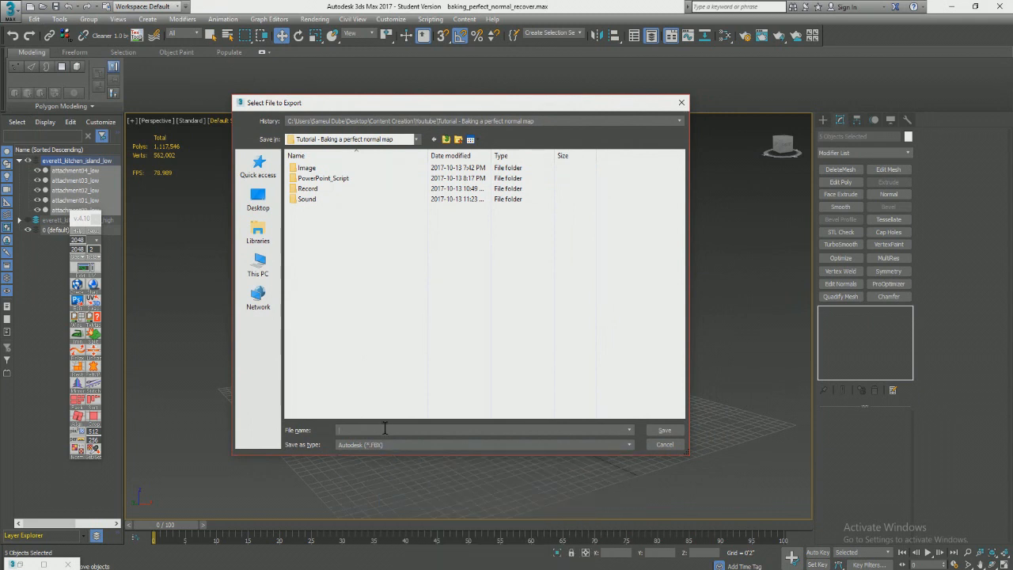
left_click(384, 429)
type("perfec")
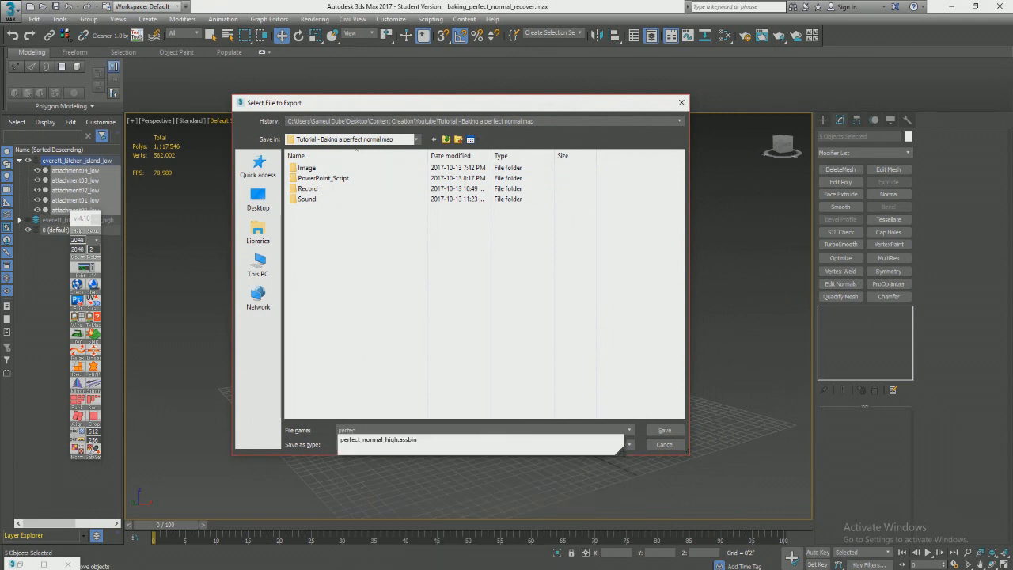
type("t-normal_low")
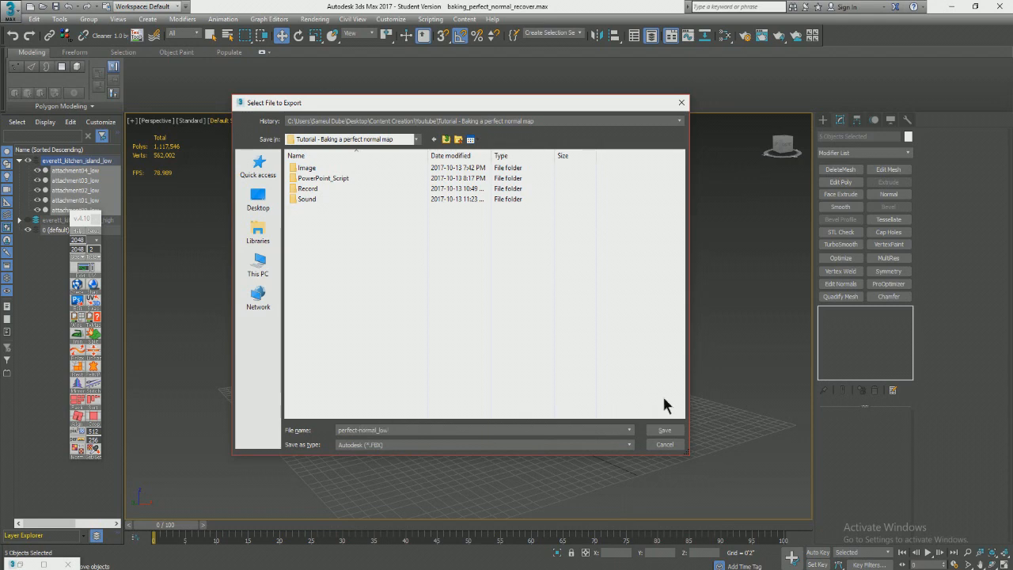
left_click(673, 430)
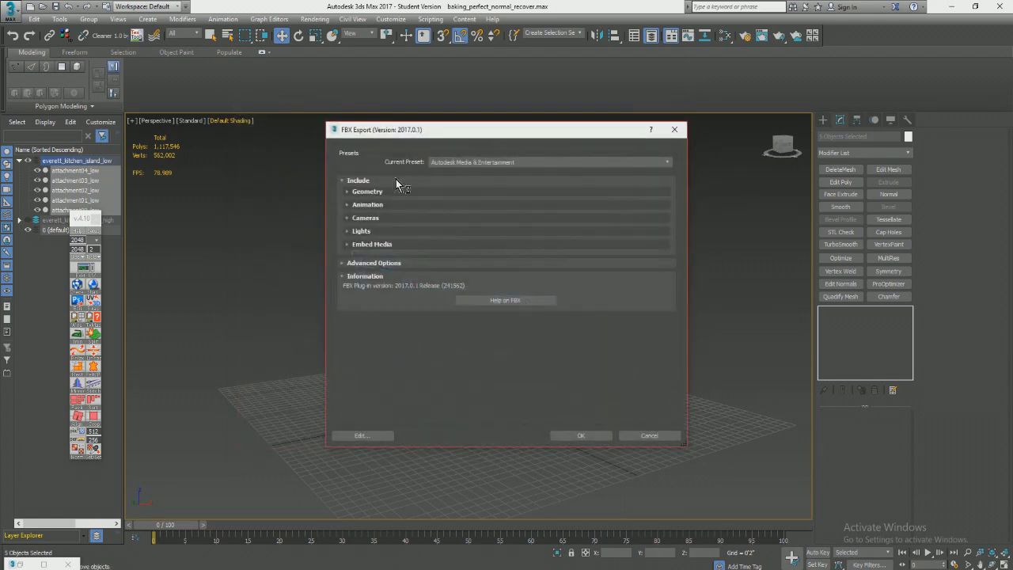
left_click(547, 203)
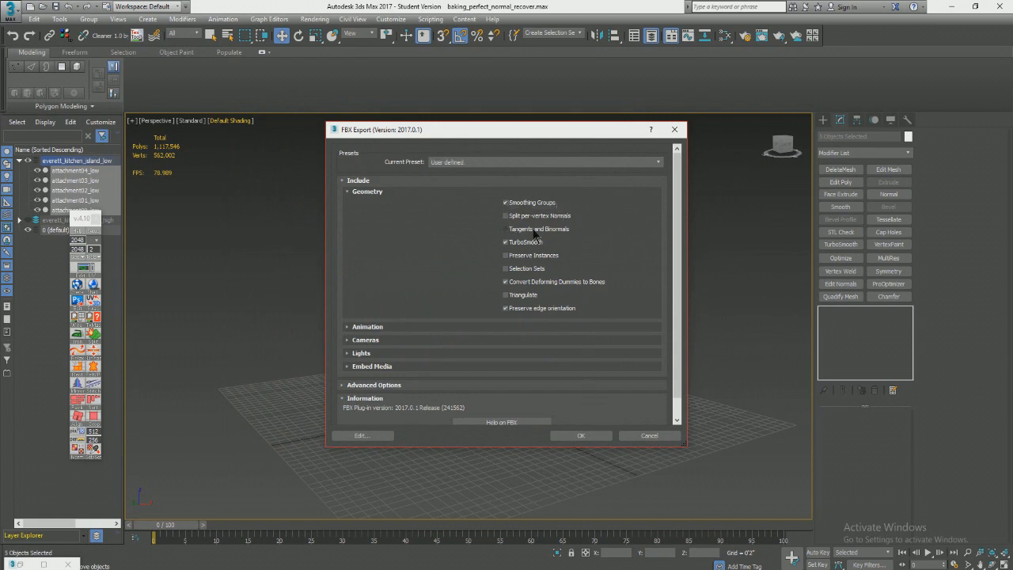
left_click(580, 436)
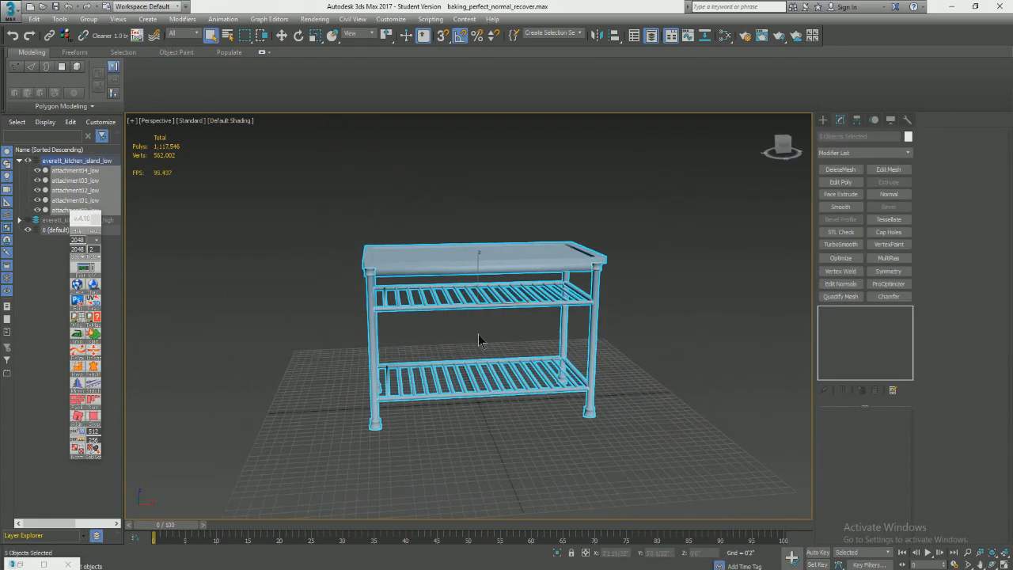
Show the everett_kitchen_island_high layer in place of the low-poly layer and select its parts.
left_click(19, 161)
left_click(27, 161)
left_click(27, 170)
left_click_drag(270, 175, 686, 499)
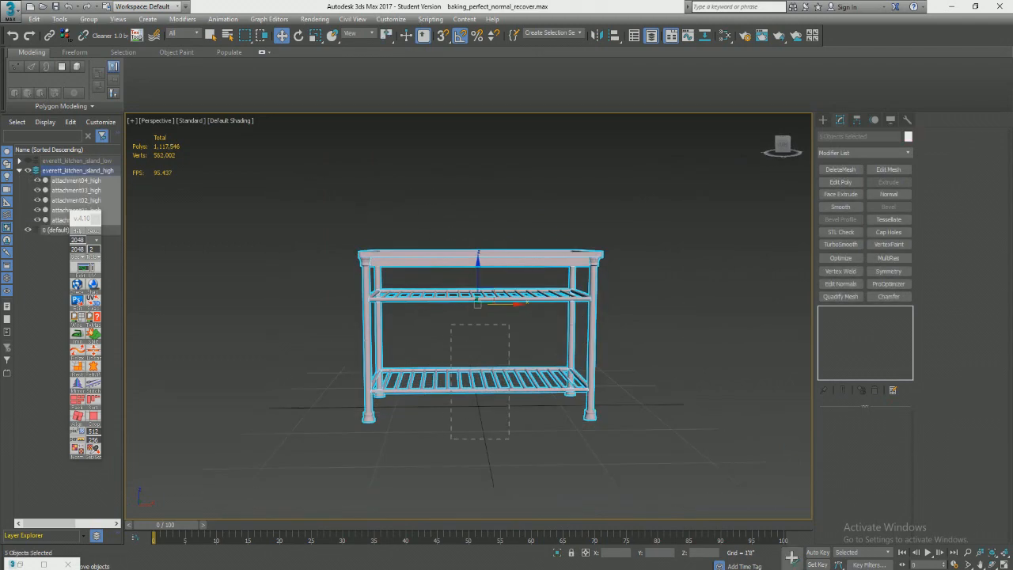
Export the selected high-poly parts as the FBX file perfect_normal_high.
left_click(11, 11)
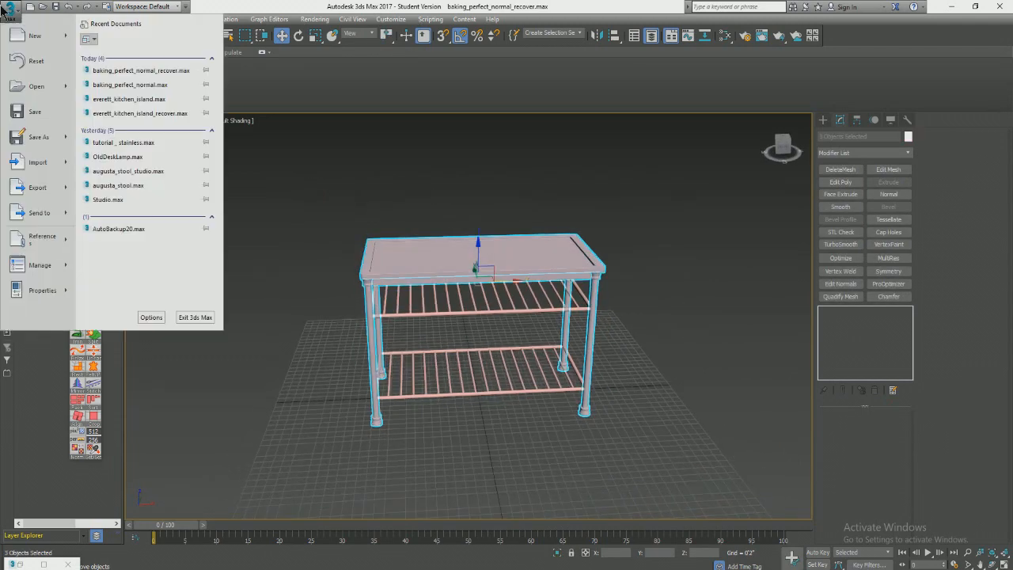
mouse_move(70, 188)
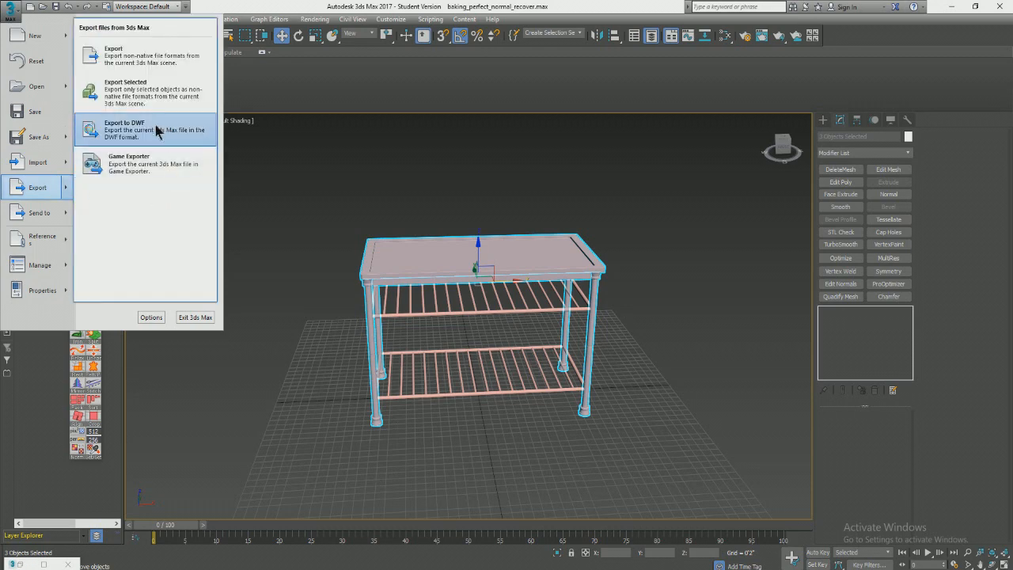
left_click(155, 105)
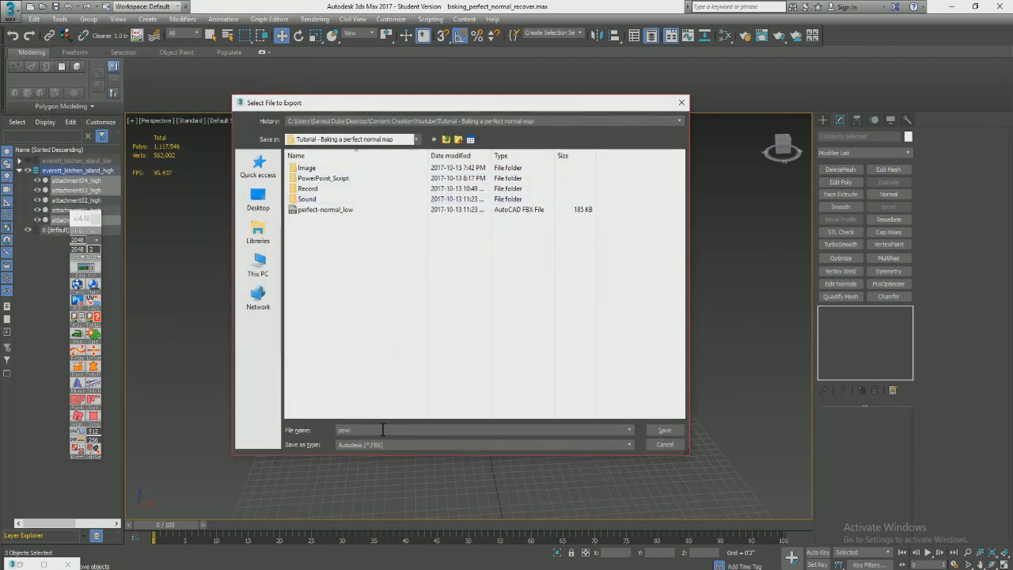
type("pew")
key("BackSpace")
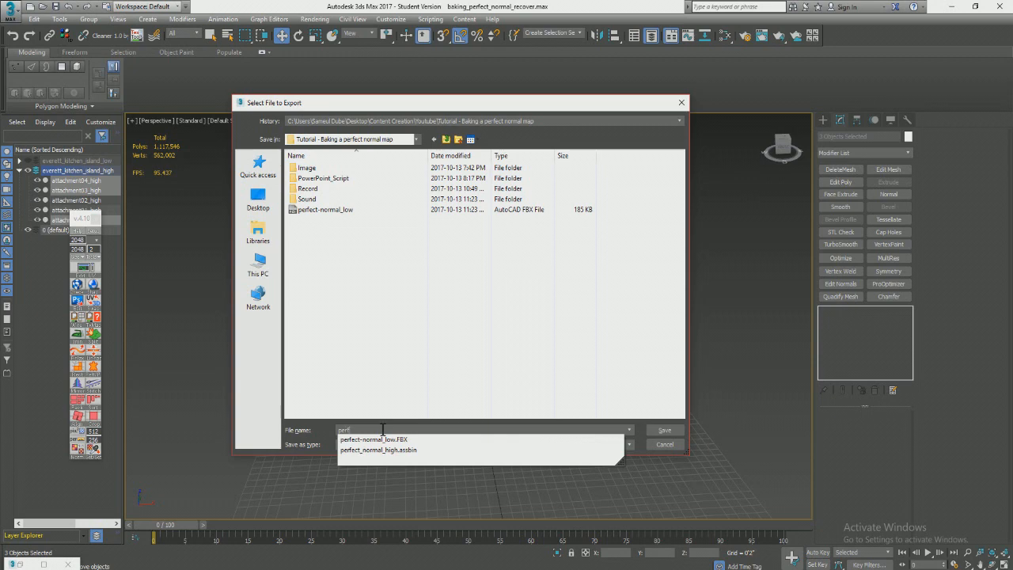
type("rfect_n")
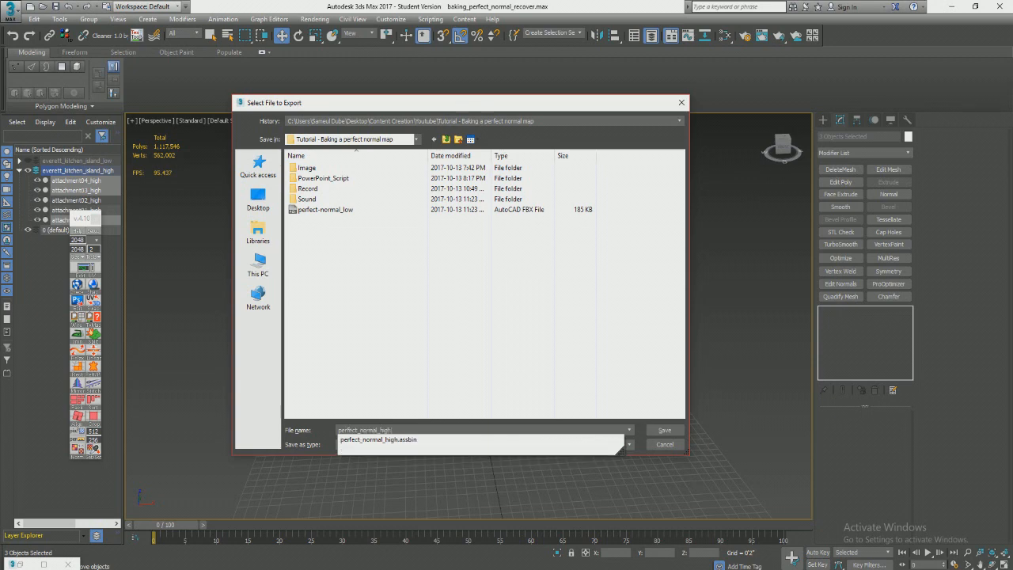
type("ormal_high")
left_click(664, 429)
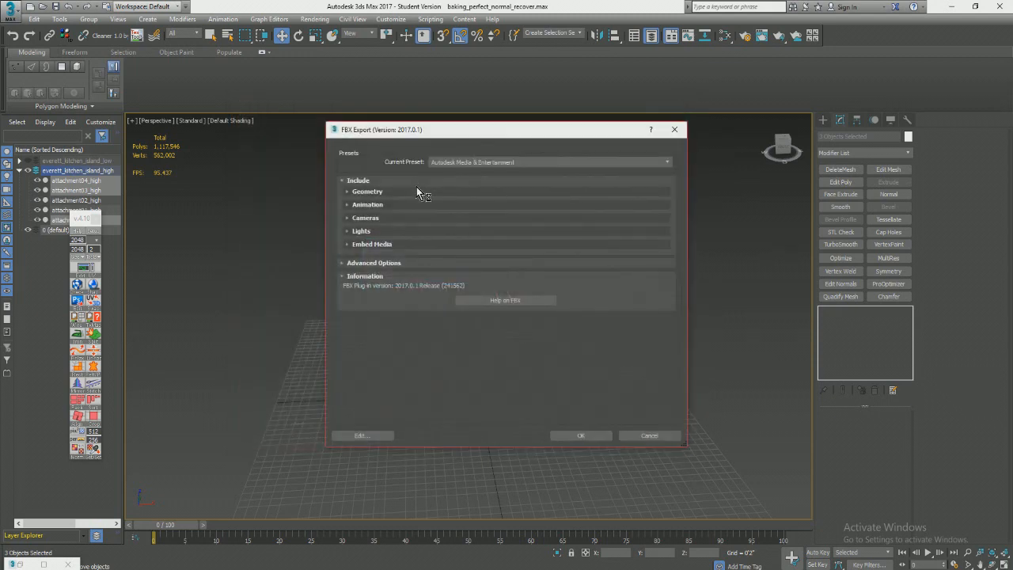
left_click(580, 435)
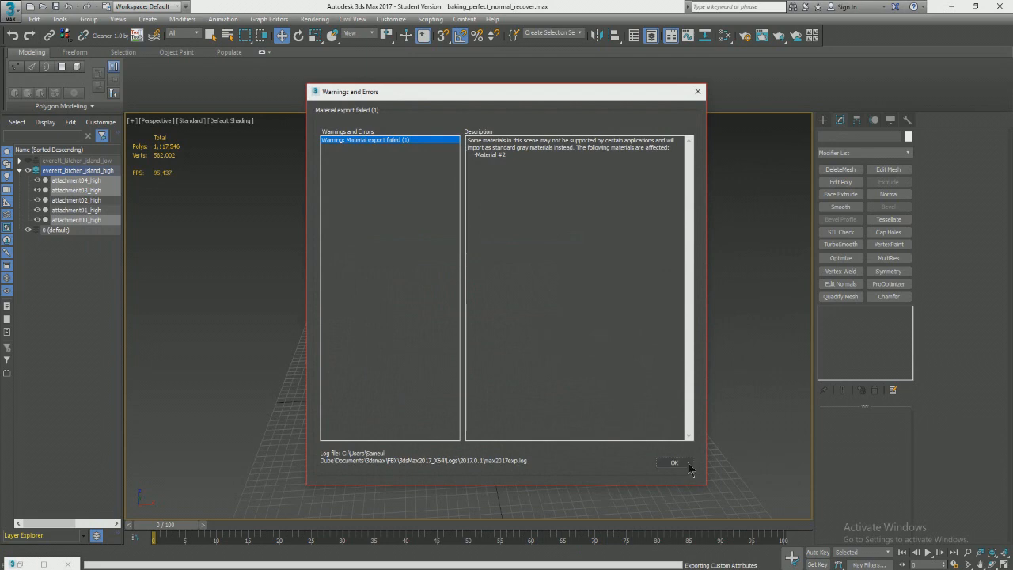
left_click(687, 464)
middle_click_drag(362, 314, 633, 279, "alt")
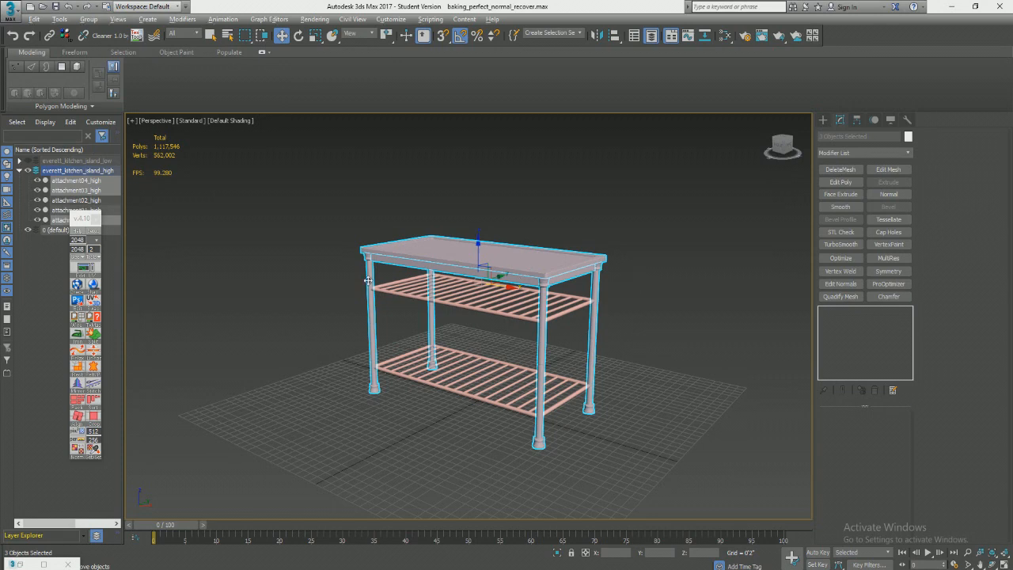
middle_click_drag(356, 289, 427, 254, "alt")
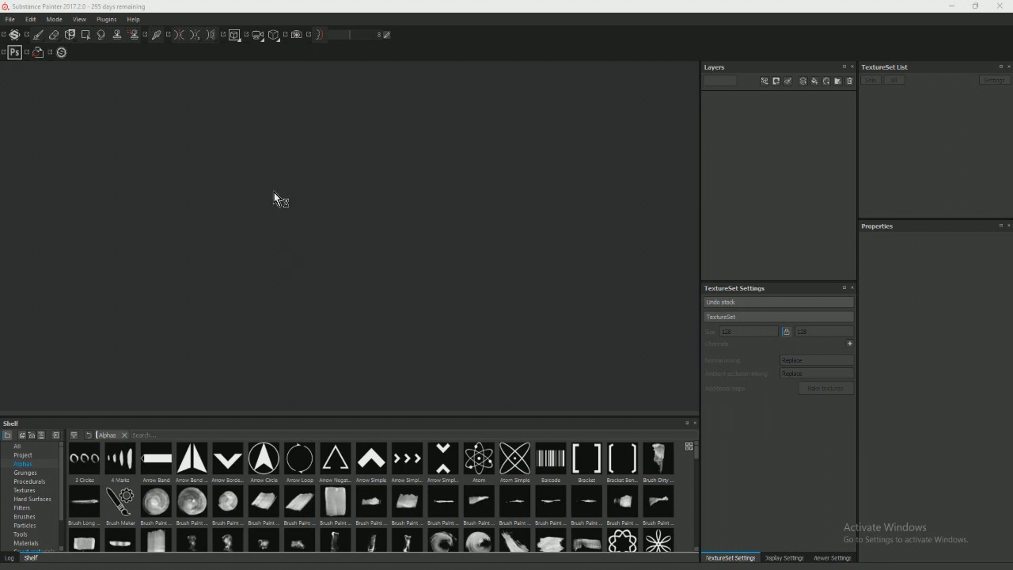
Switch to Substance Painter and create a new project from the perfect-normal_low mesh with a document resolution of 2048.
left_click(9, 19)
left_click(17, 32)
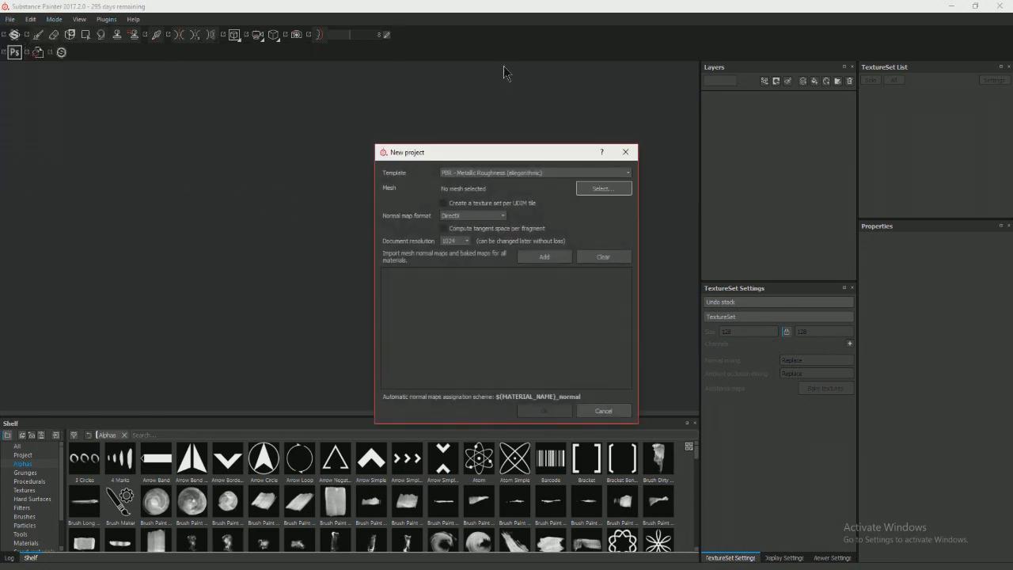
left_click_drag(505, 160, 458, 157)
left_click(555, 192)
left_click(443, 304)
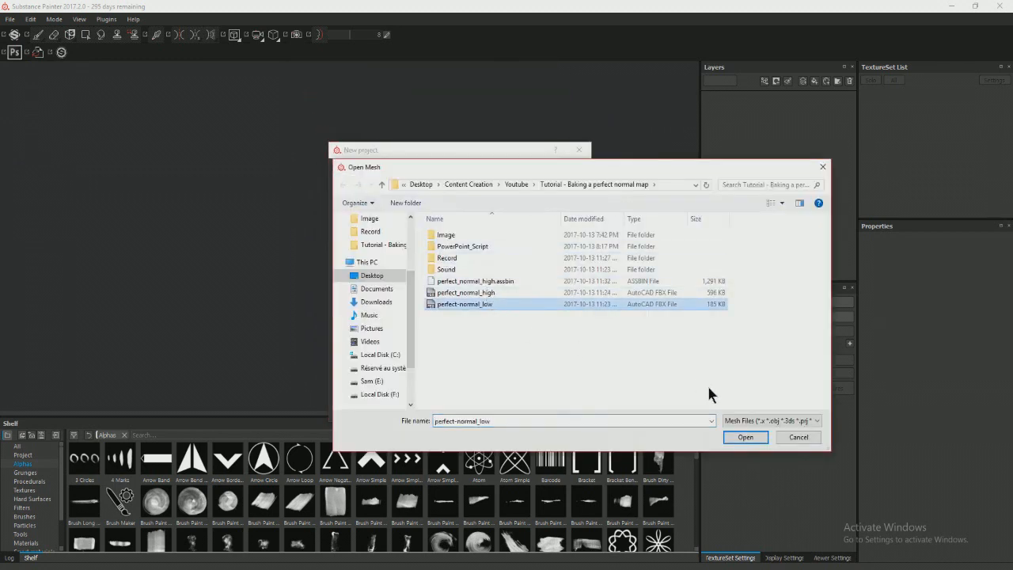
left_click(756, 435)
left_click(418, 239)
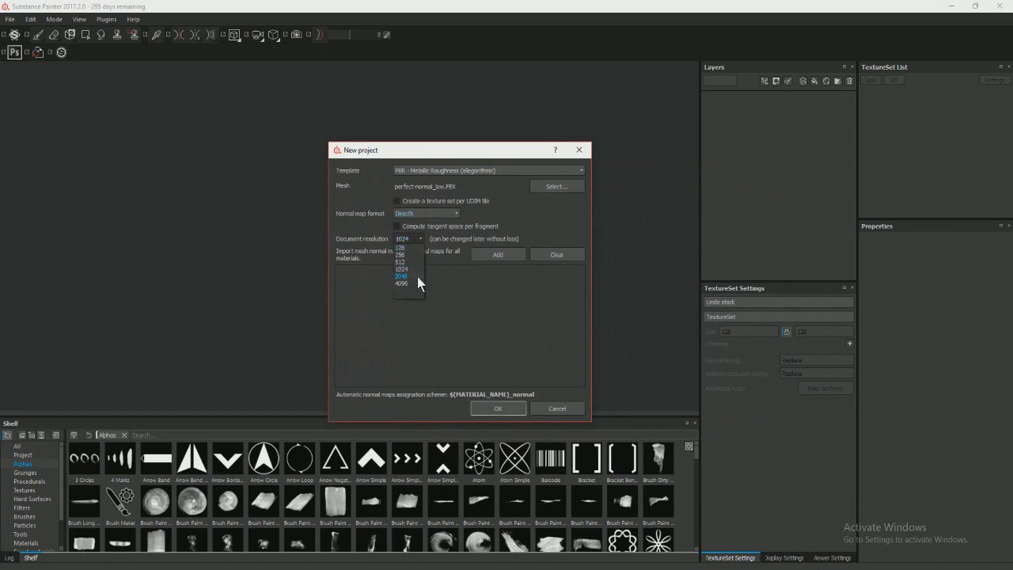
left_click(405, 277)
left_click(515, 409)
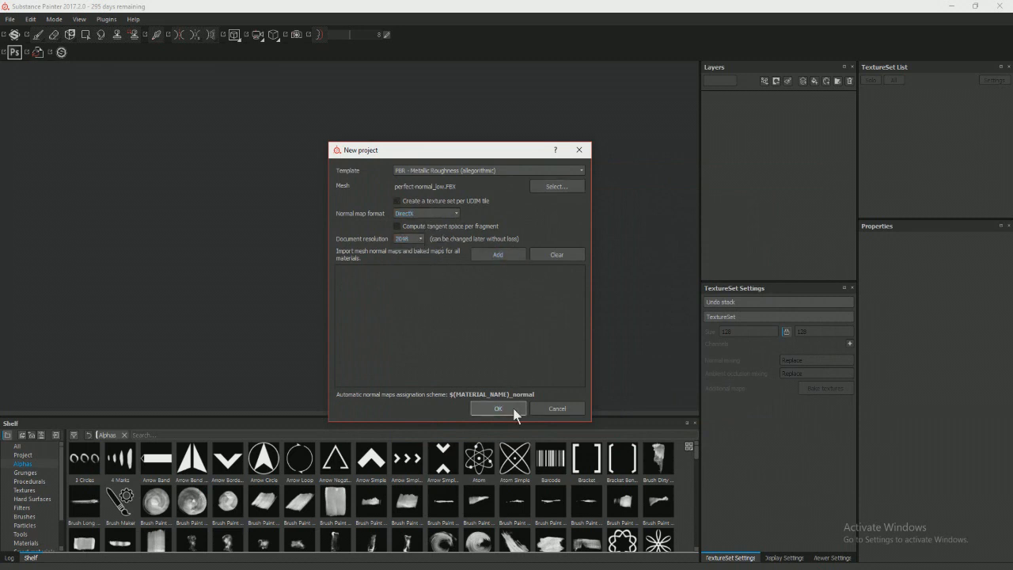
Make the environment background visible behind the kitchen island model.
left_click_drag(395, 239, 480, 267, "alt")
right_click_drag(481, 267, 384, 253, "shift")
left_click_drag(439, 251, 407, 243, "alt")
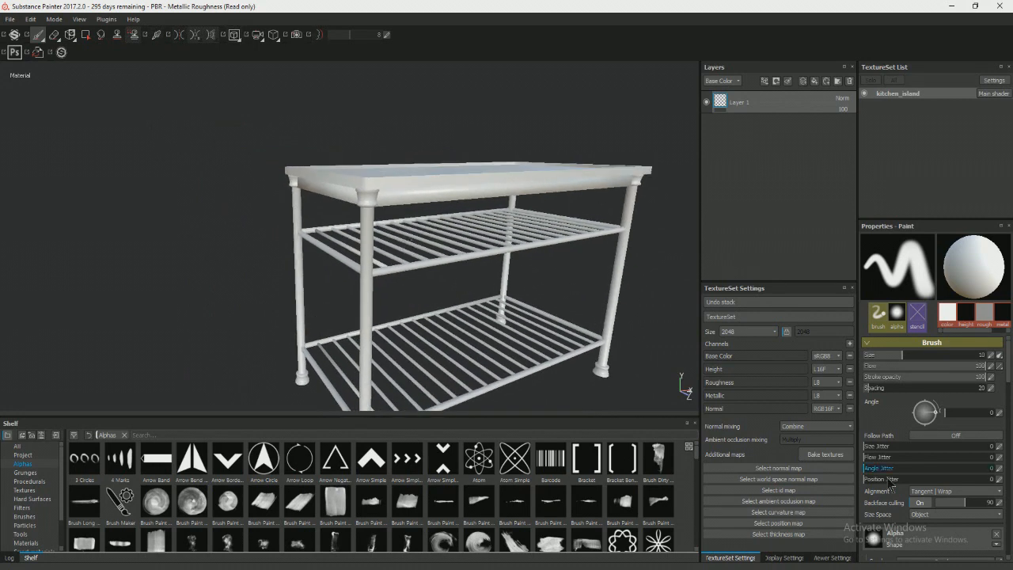
left_click(844, 559)
left_click_drag(749, 335, 774, 340)
left_click_drag(385, 210, 419, 210, "alt")
right_click_drag(419, 211, 388, 240, "alt")
scroll(388, 239, "up", 2)
Set up texture baking for only the normal map, with an output size of 2048 and a dilation width of 16.
left_click(754, 559)
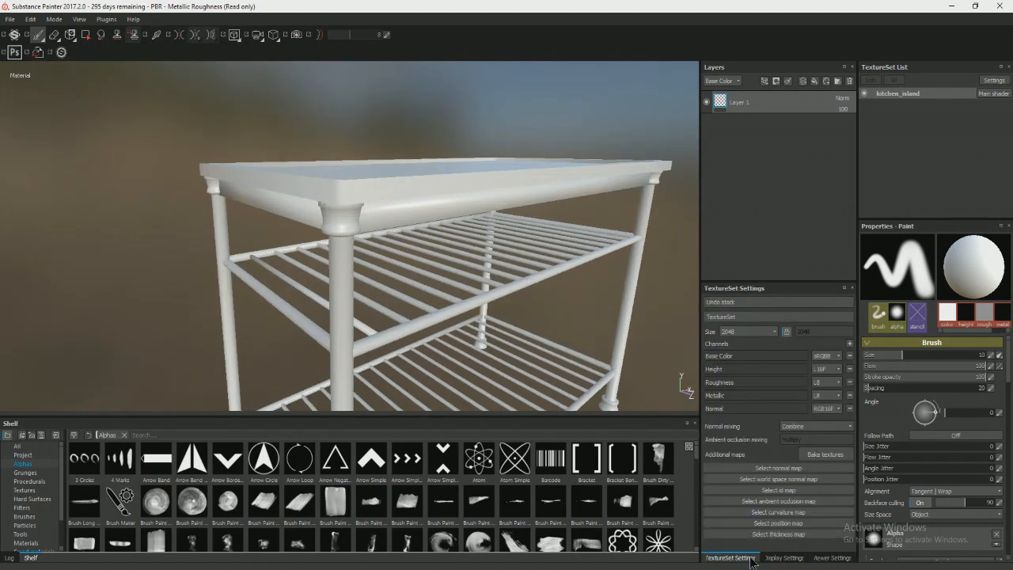
left_click(827, 456)
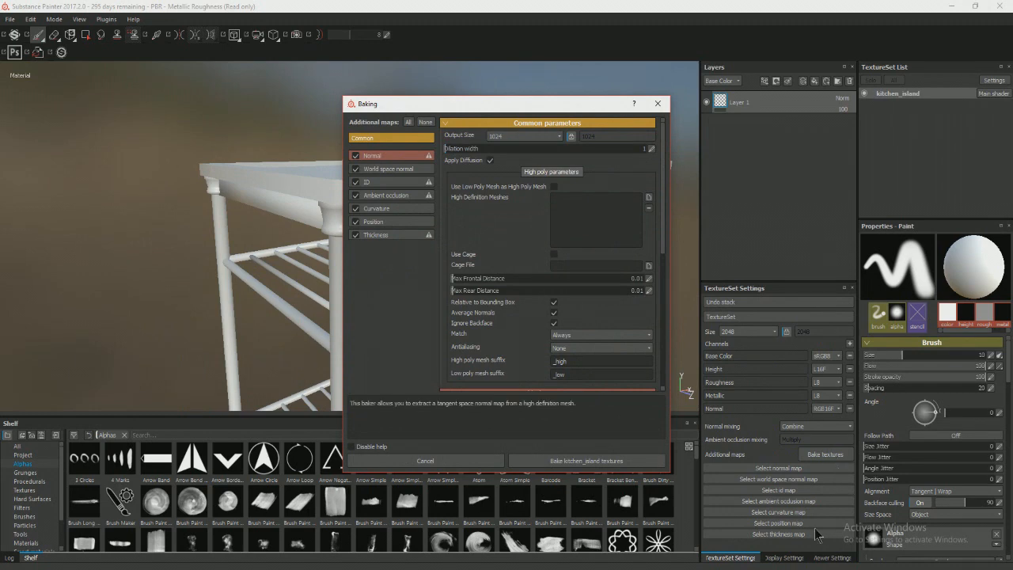
left_click(426, 123)
left_click(384, 153)
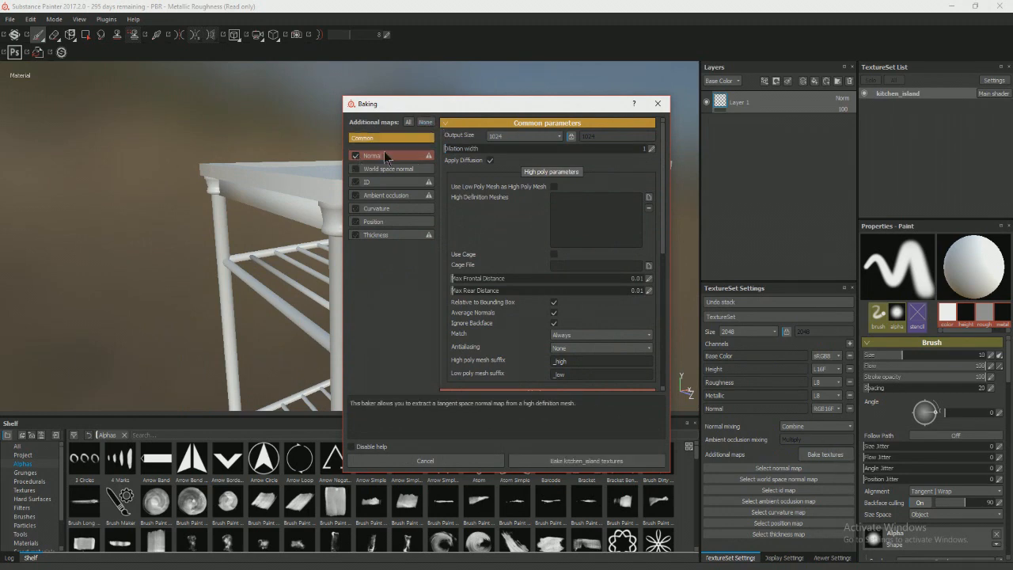
left_click(514, 137)
left_click(496, 188)
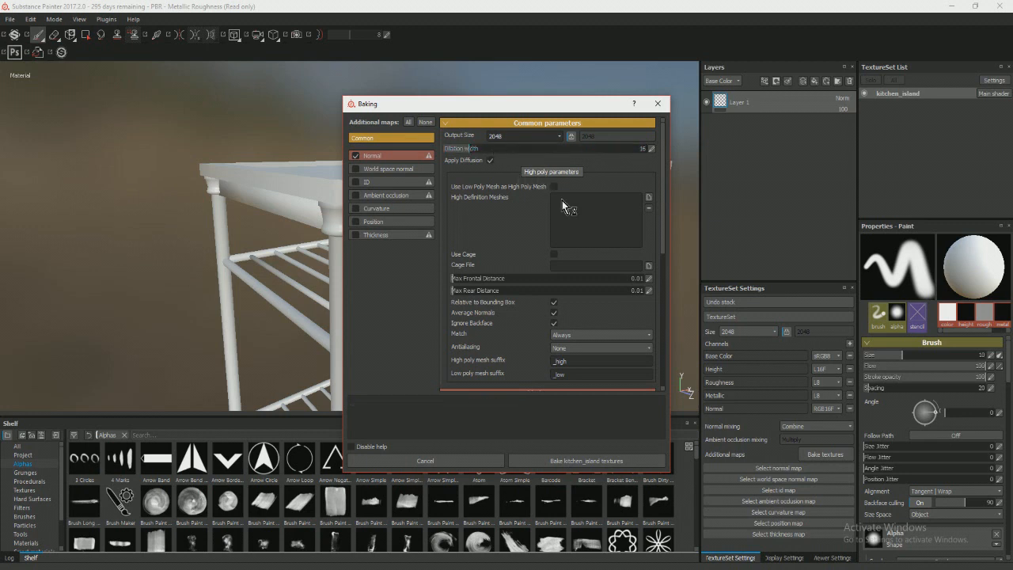
Load the perfect_normal_high FBX file as the high definition mesh for the bake.
left_click(647, 198)
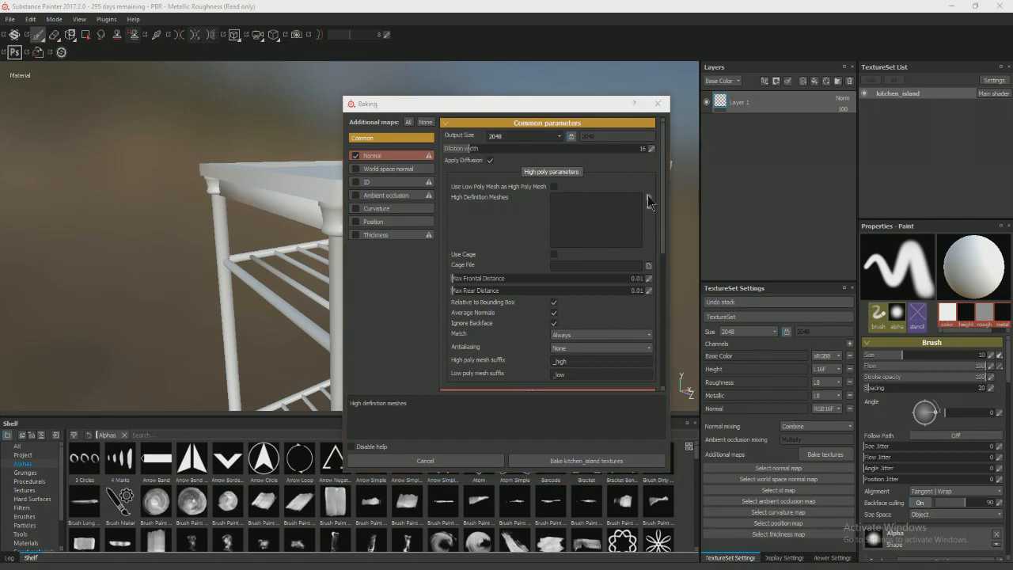
left_click(528, 246)
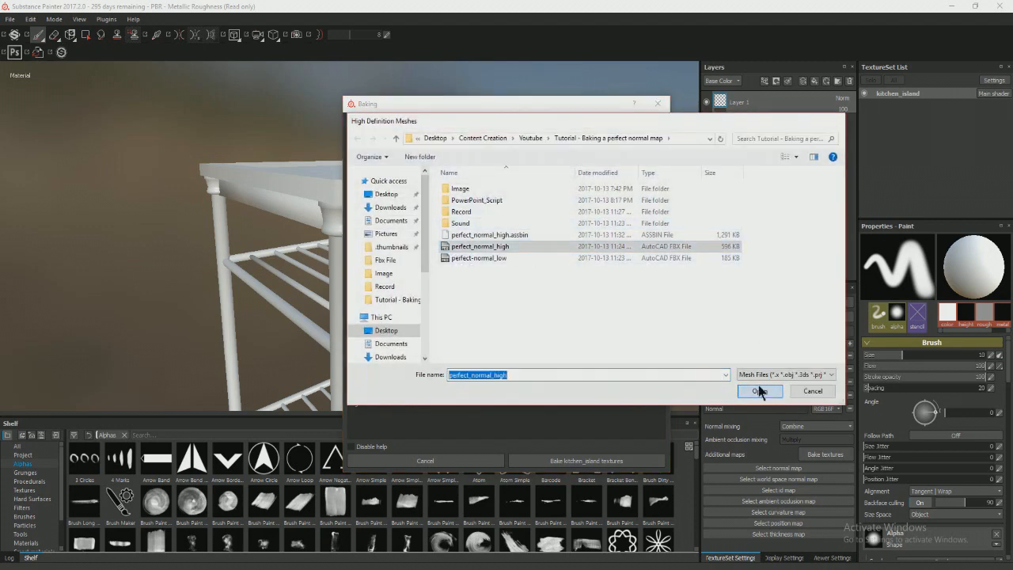
left_click(759, 391)
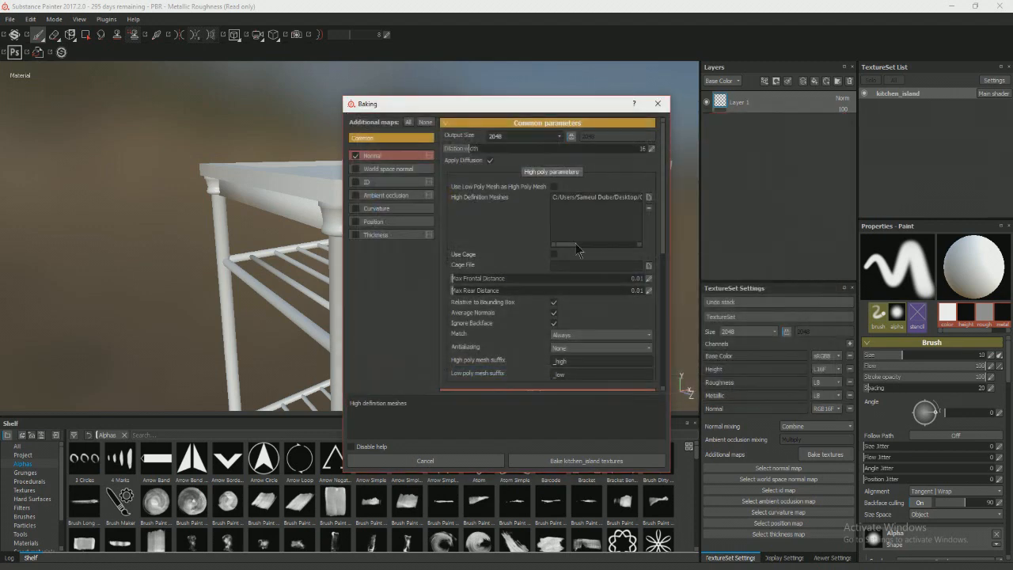
Set both the maximum frontal distance and the maximum rear distance of the bake to 0.07.
double_click(494, 281)
type("0.07")
key("Return")
double_click(494, 291)
key("Return")
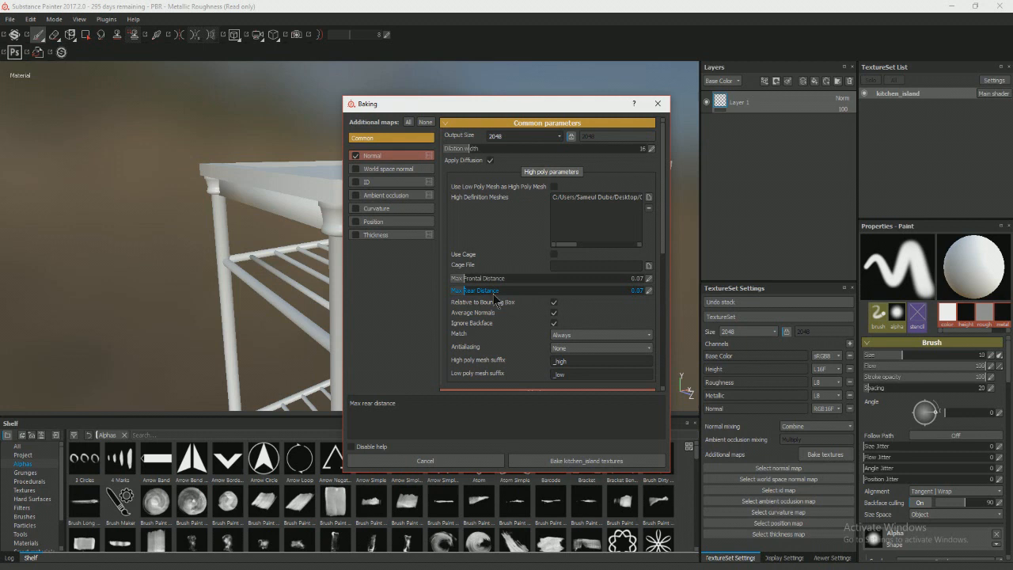
Match the low and high meshes by mesh name and set the bake's antialiasing to Subsampling 8x8.
scroll(516, 310, "down", 2)
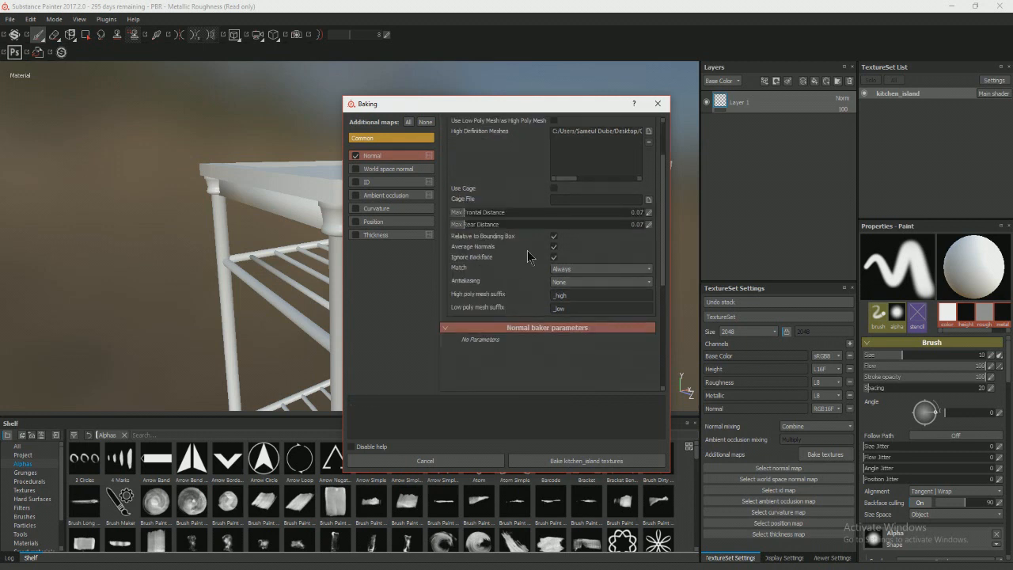
scroll(525, 259, "up", 1)
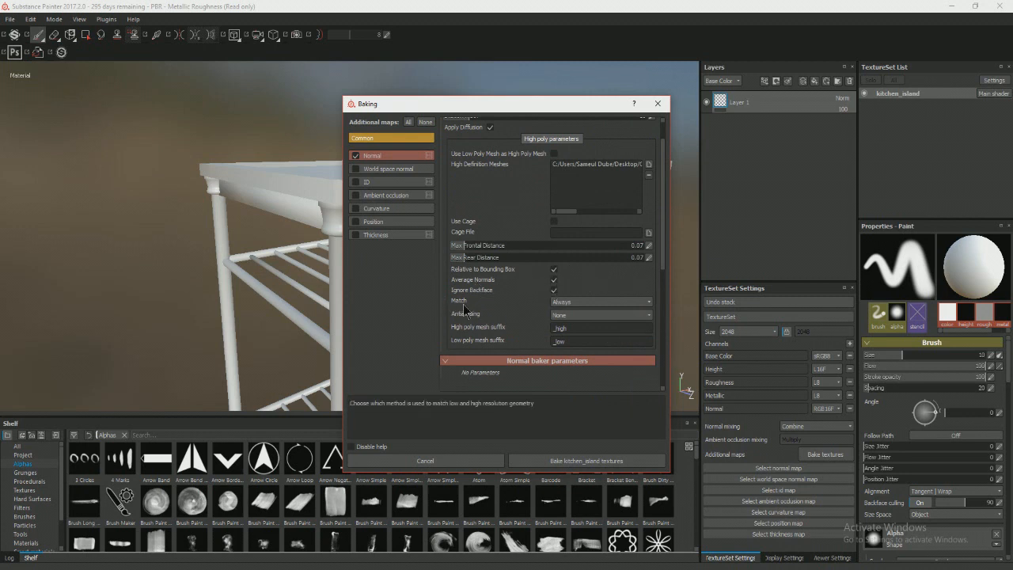
left_click(575, 302)
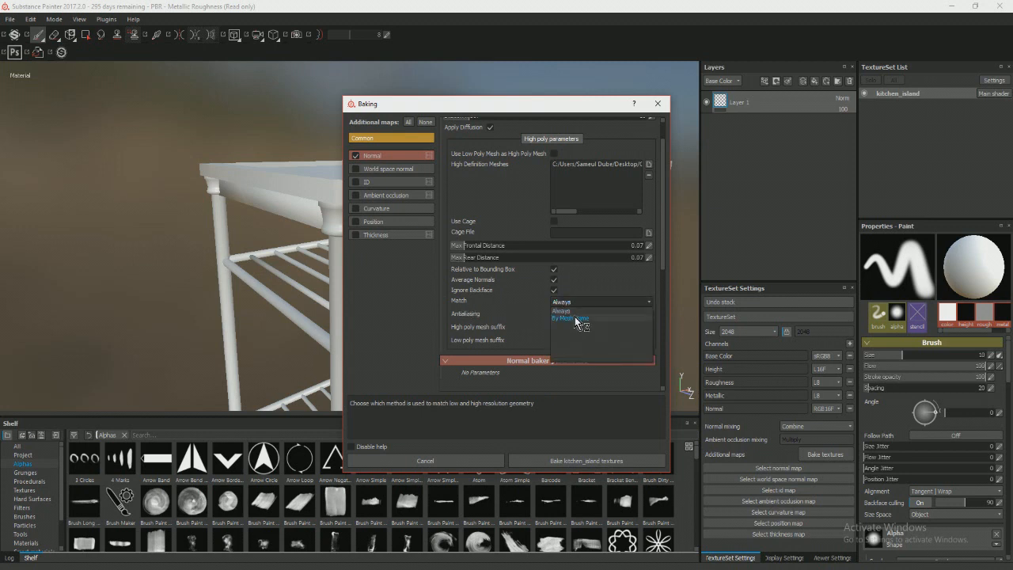
left_click(576, 317)
left_click(561, 316)
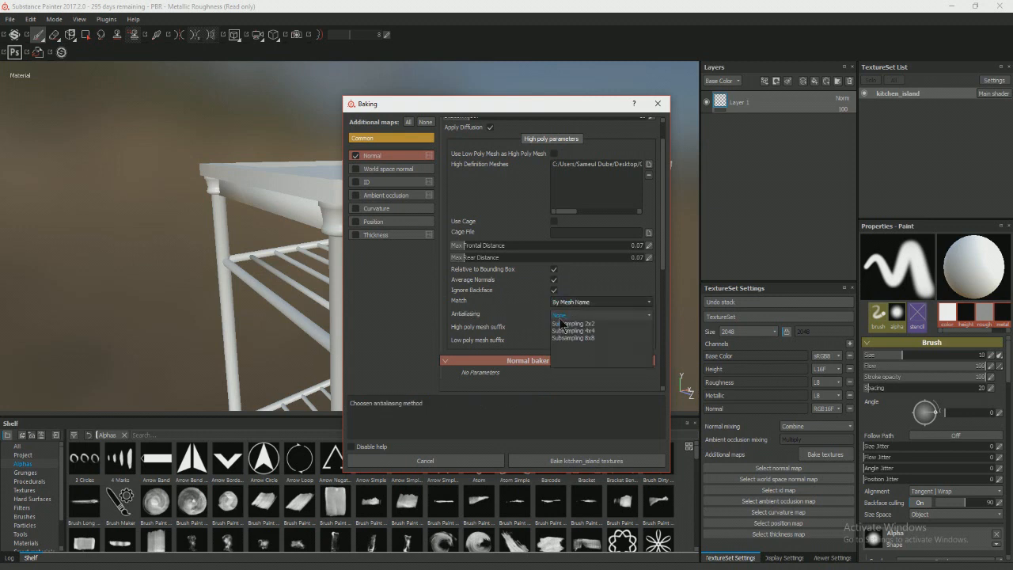
left_click(577, 338)
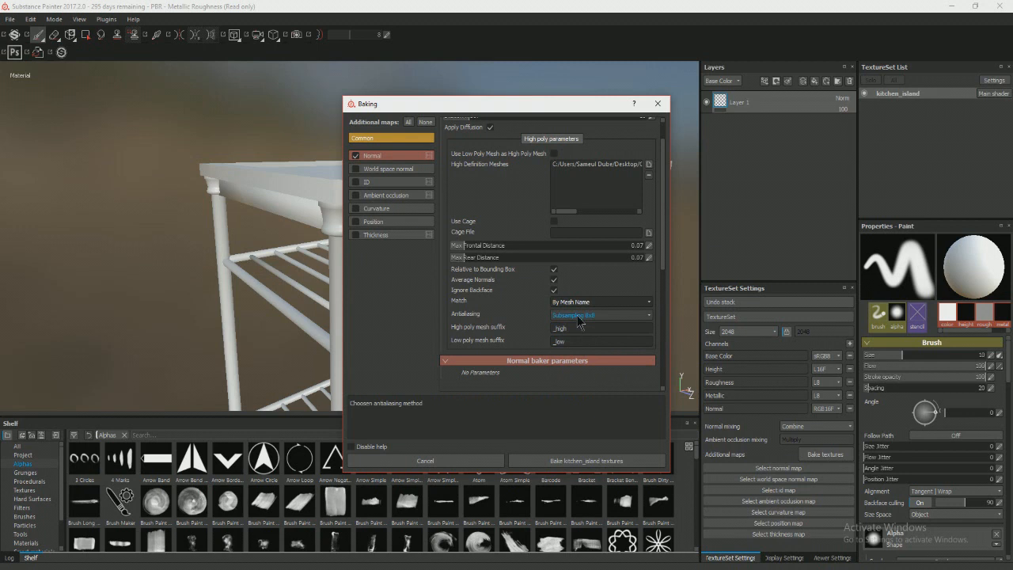
Review the remaining bake parameters and bake the kitchen_island normal map.
scroll(467, 344, "down", 2)
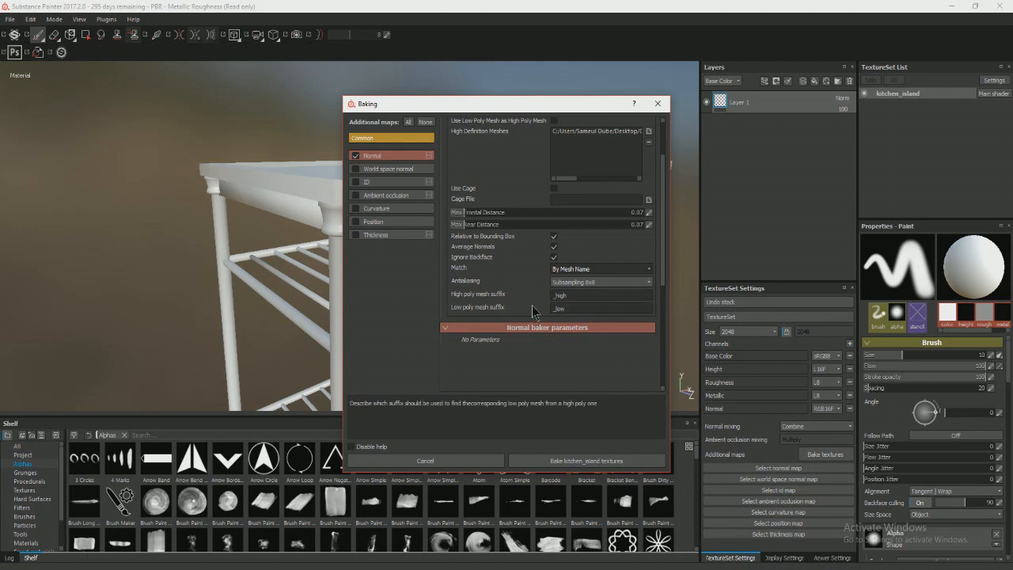
scroll(538, 314, "up", 2)
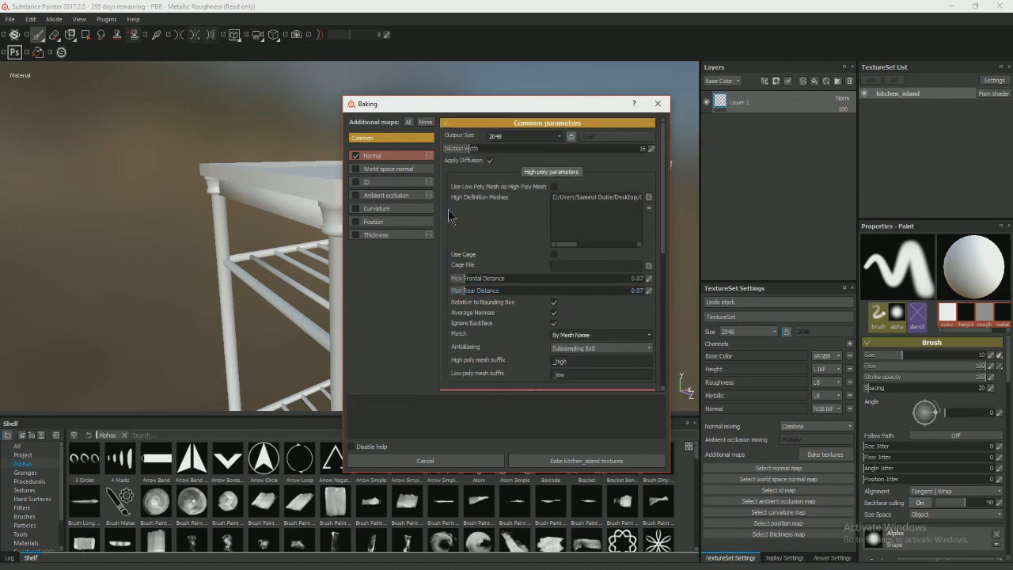
left_click(578, 462)
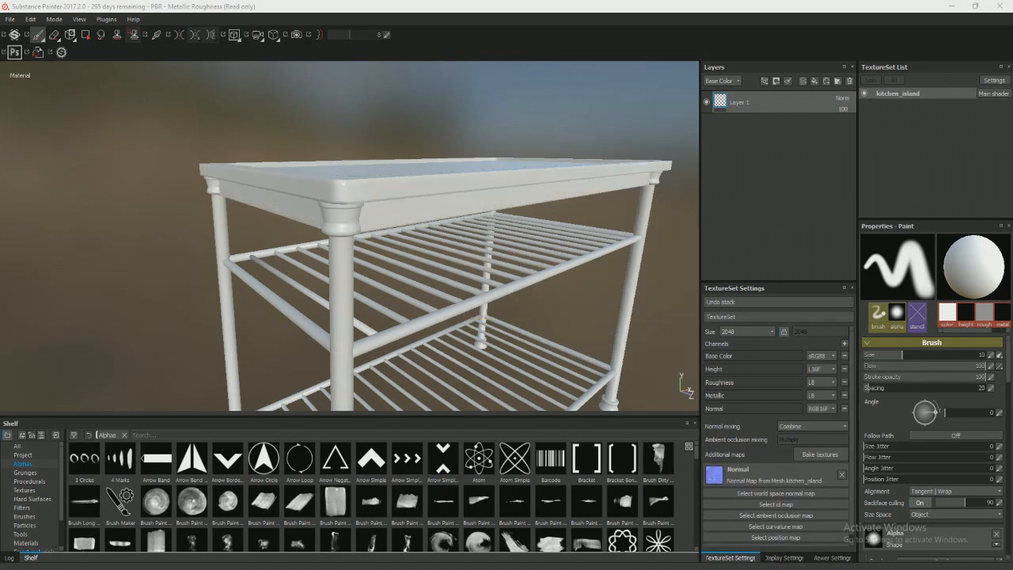
Examine the baked normals close up on the tabletop corner, its rim and the collar of the front leg.
scroll(378, 246, "up", 3)
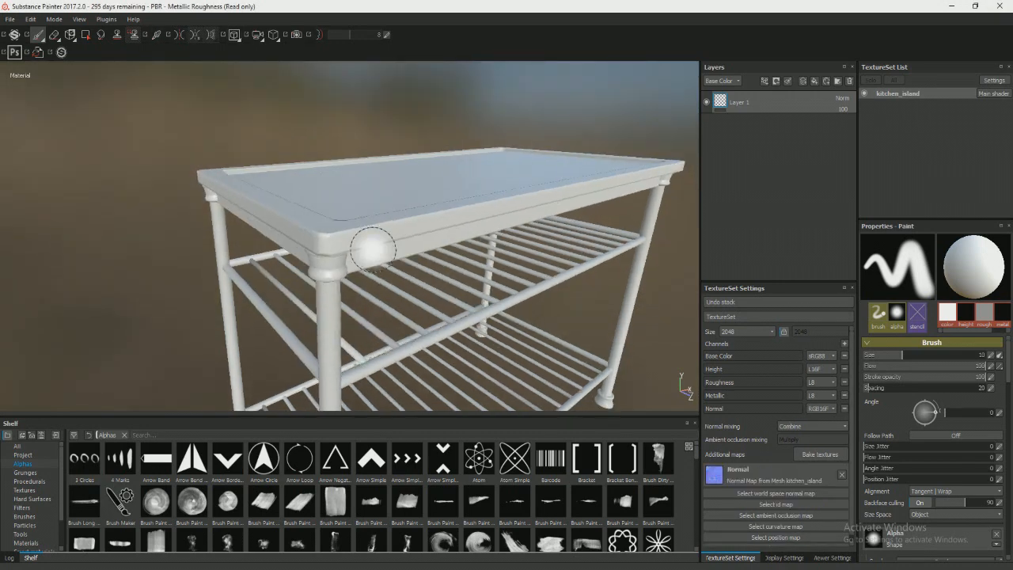
scroll(407, 260, "up", 2)
left_click_drag(391, 255, 436, 227, "alt")
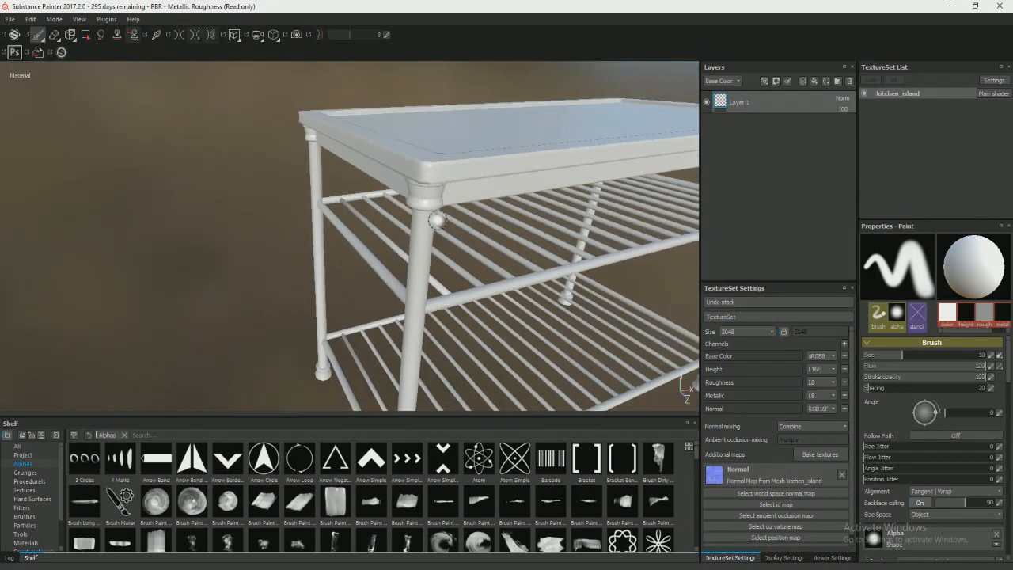
scroll(440, 214, "up", 5)
mouse_move(460, 159)
left_mouse_down("alt")
mouse_move(459, 245)
mouse_move(466, 151)
left_mouse_up("alt")
scroll(465, 150, "down", 5)
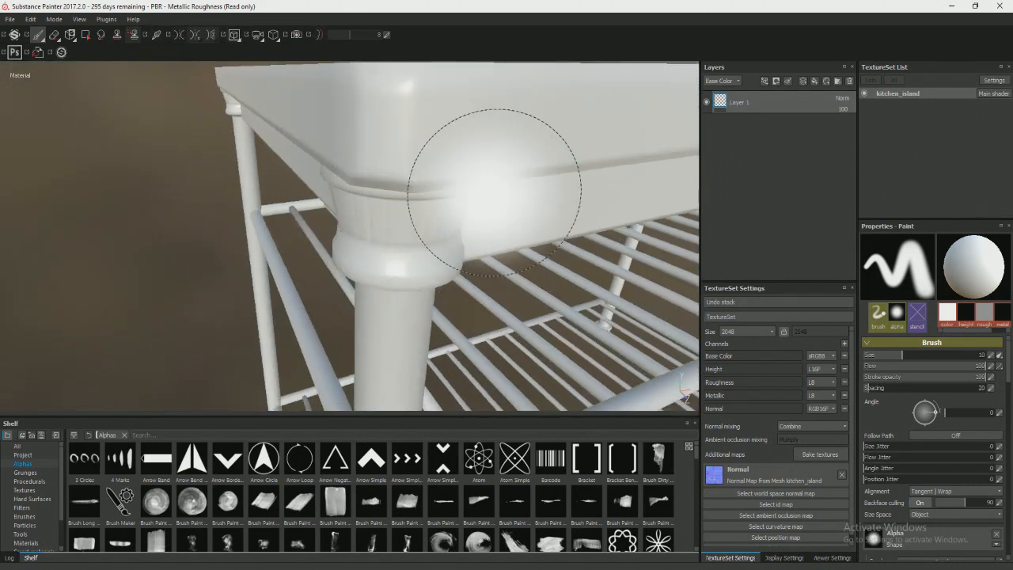
left_click_drag(525, 220, 641, 187, "alt")
left_click_drag(478, 217, 354, 248, "alt")
mouse_move(364, 197)
left_mouse_down("alt")
mouse_move(399, 208)
mouse_move(371, 245)
mouse_move(367, 220)
mouse_move(515, 224)
mouse_move(387, 231)
left_mouse_up("alt")
scroll(365, 218, "up", 8)
scroll(480, 265, "down", 8)
left_click_drag(489, 292, 416, 228, "alt")
left_click_drag(407, 181, 431, 158, "alt")
left_click_drag(489, 190, 430, 212, "alt")
right_click_drag(431, 213, 329, 258, "alt")
middle_click_drag(329, 257, 402, 172, "alt")
right_click_drag(402, 172, 452, 136, "alt")
left_click_drag(452, 135, 350, 262, "alt")
right_click_drag(350, 261, 396, 256, "shift")
left_click_drag(396, 256, 459, 321, "alt")
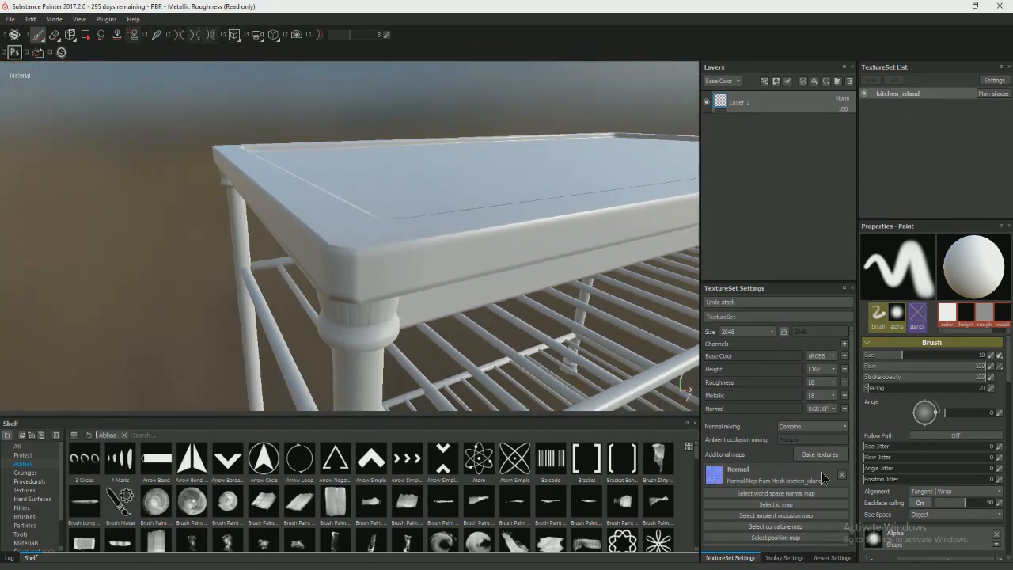
Rebake the normal map with maximum frontal and rear distances of 0.01 and an output size of 4096.
left_click(820, 454)
right_click(584, 279)
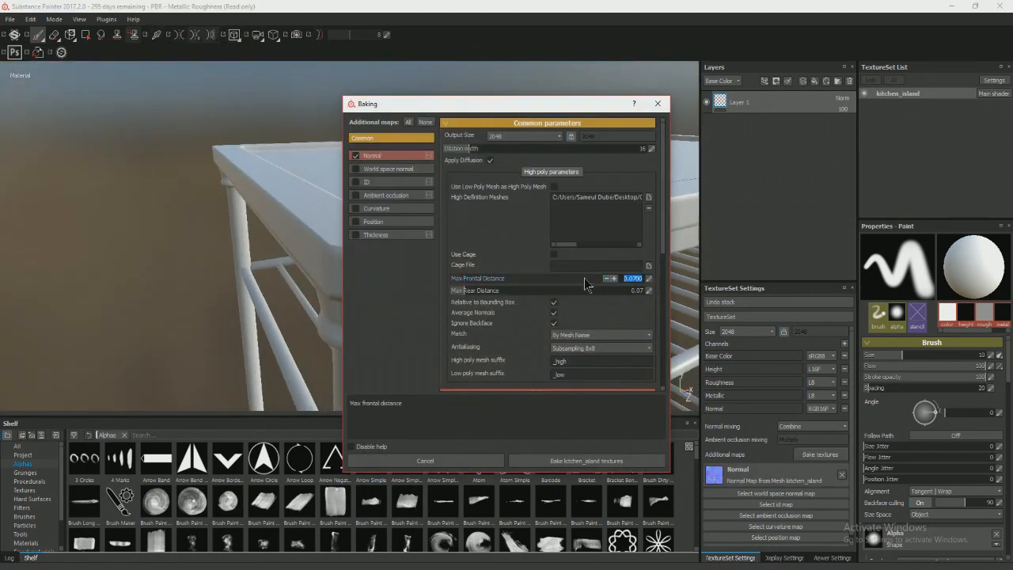
type("0.05")
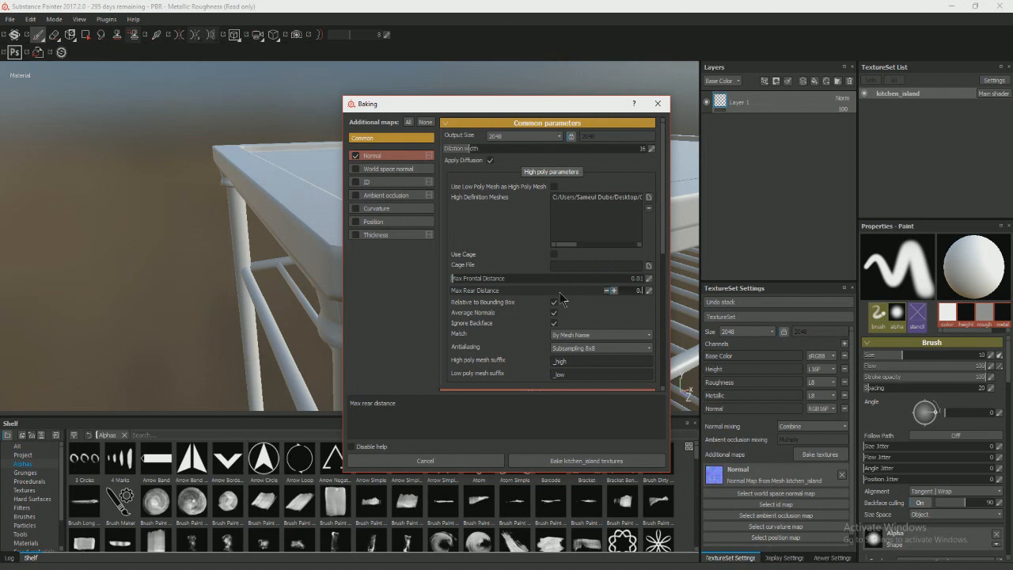
left_click(501, 137)
left_click(518, 197)
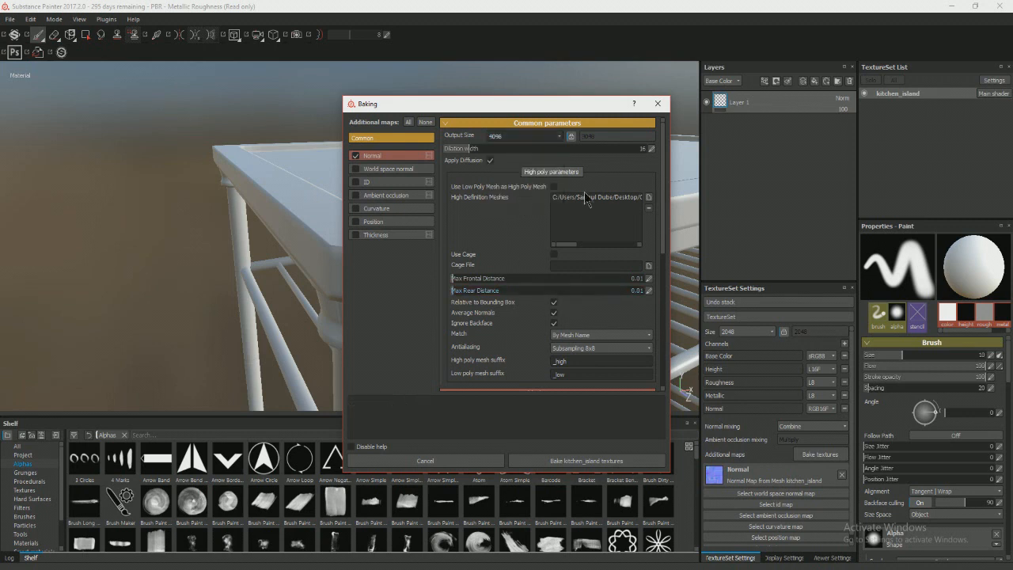
left_click(586, 461)
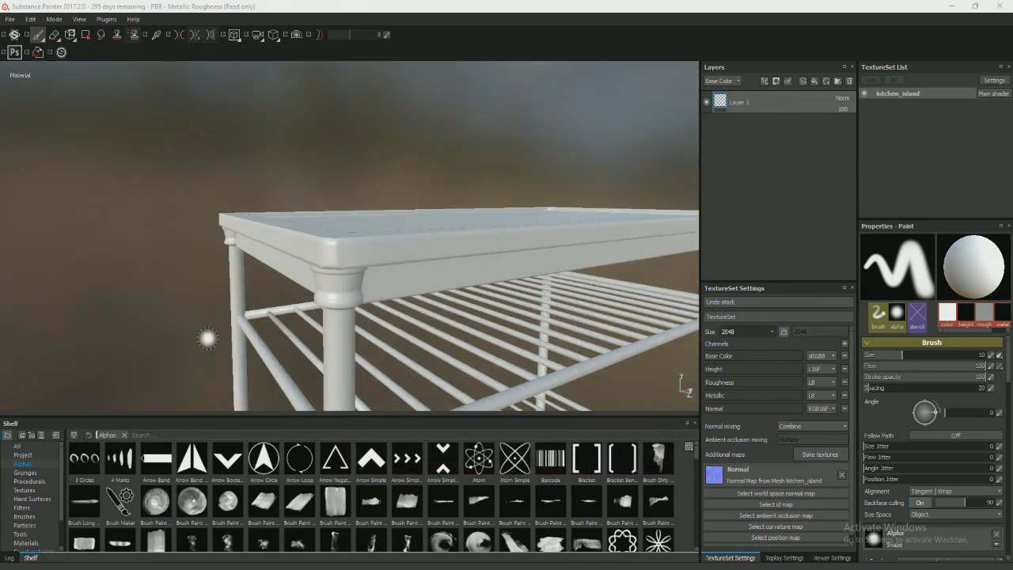
Set the kitchen_island texture set's size to 4096.
left_click_drag(223, 338, 293, 342, "alt")
left_click_drag(386, 244, 336, 190, "alt")
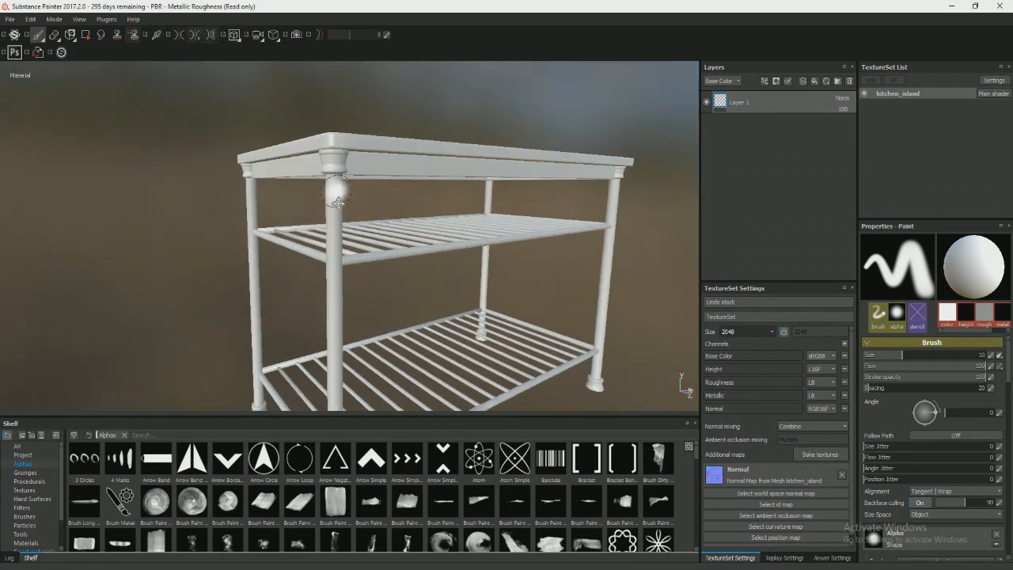
middle_click_drag(336, 190, 362, 258, "alt")
right_click_drag(362, 258, 410, 280, "alt")
middle_click_drag(410, 281, 410, 242, "alt")
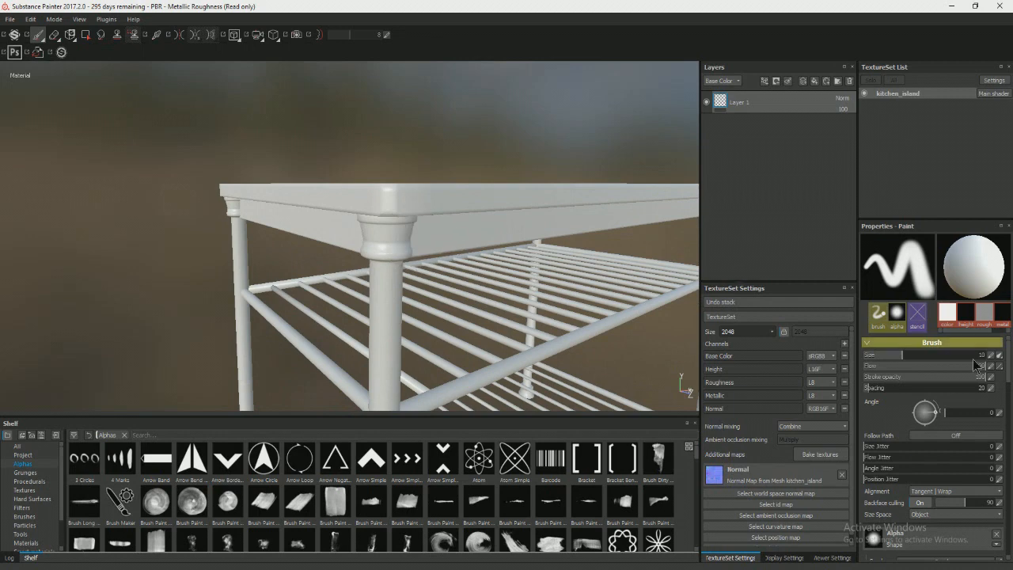
left_click(750, 333)
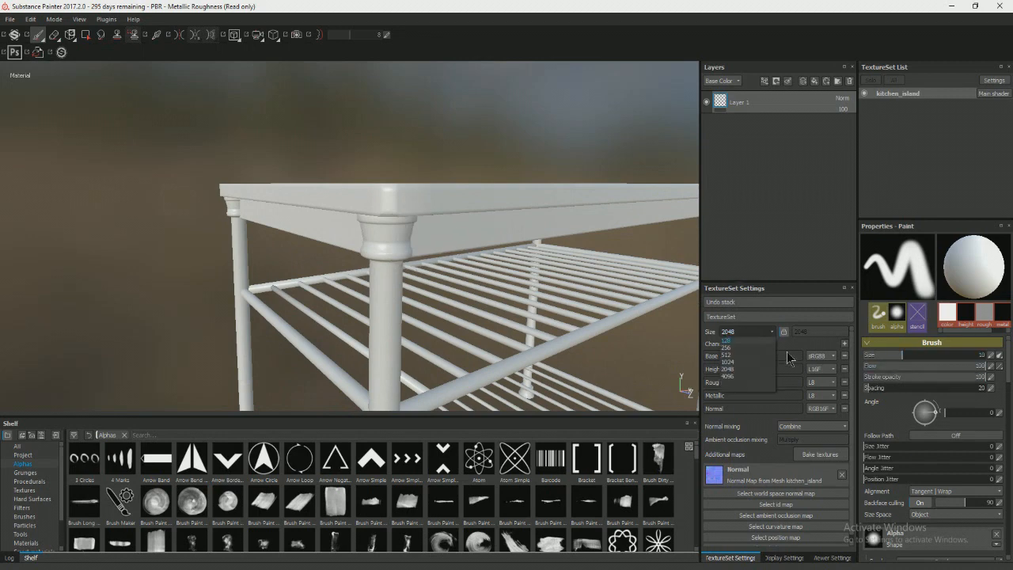
left_click(746, 377)
Inspect the rebaked normals along the tabletop's inner rim, corner bevels and the leg collar under different lighting.
mouse_move(463, 236)
left_mouse_down("alt")
mouse_move(425, 206)
mouse_move(451, 235)
mouse_move(470, 235)
mouse_move(437, 250)
mouse_move(442, 277)
mouse_move(463, 277)
mouse_move(450, 239)
left_mouse_up("alt")
scroll(433, 212, "up", 3)
scroll(470, 235, "down", 5)
middle_click_drag(433, 227, 428, 222, "alt")
scroll(482, 244, "up", 3)
left_click_drag(432, 219, 449, 296, "alt")
right_click_drag(448, 296, 421, 253, "shift")
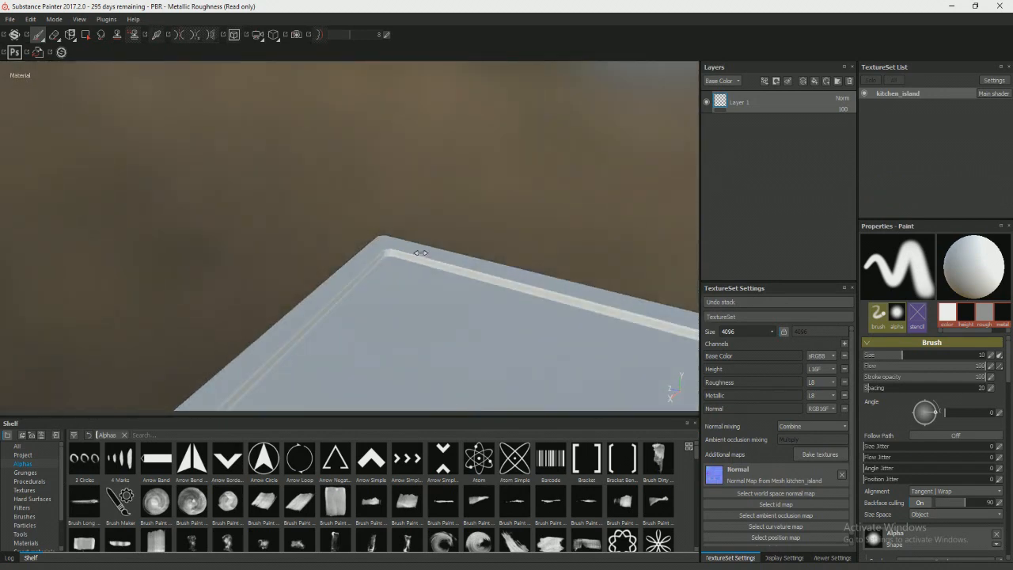
mouse_move(421, 253)
left_mouse_down("alt")
mouse_move(309, 253)
mouse_move(507, 215)
mouse_move(425, 263)
mouse_move(503, 249)
mouse_move(470, 276)
left_mouse_up("alt")
right_click_drag(363, 304, 291, 287, "shift")
left_click_drag(291, 287, 361, 273, "alt")
scroll(439, 281, "up", 5)
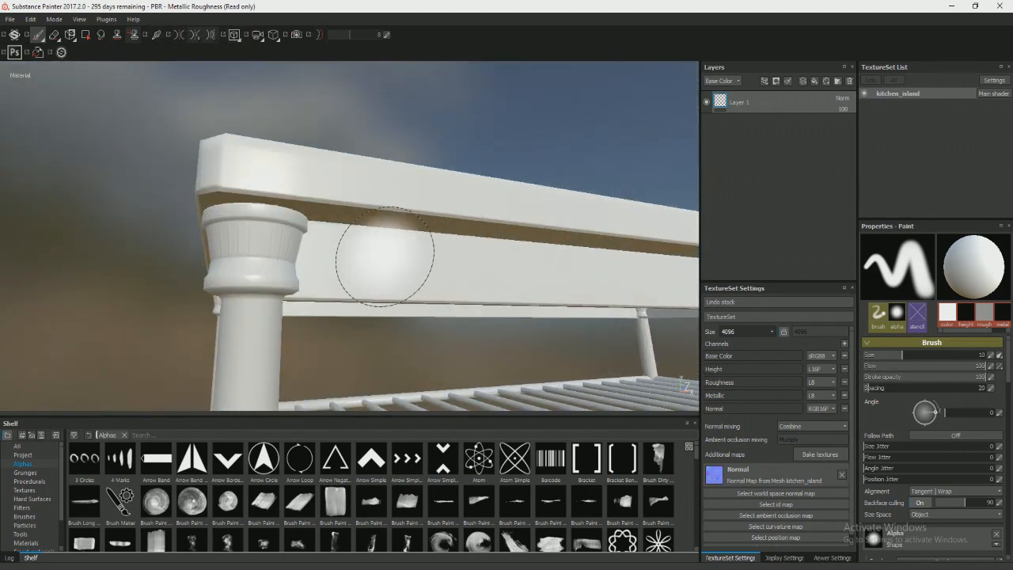
Inspect the rebaked normals down the table legs and along the bars of the lower shelf.
scroll(398, 256, "down", 7)
left_click_drag(394, 302, 386, 234, "alt")
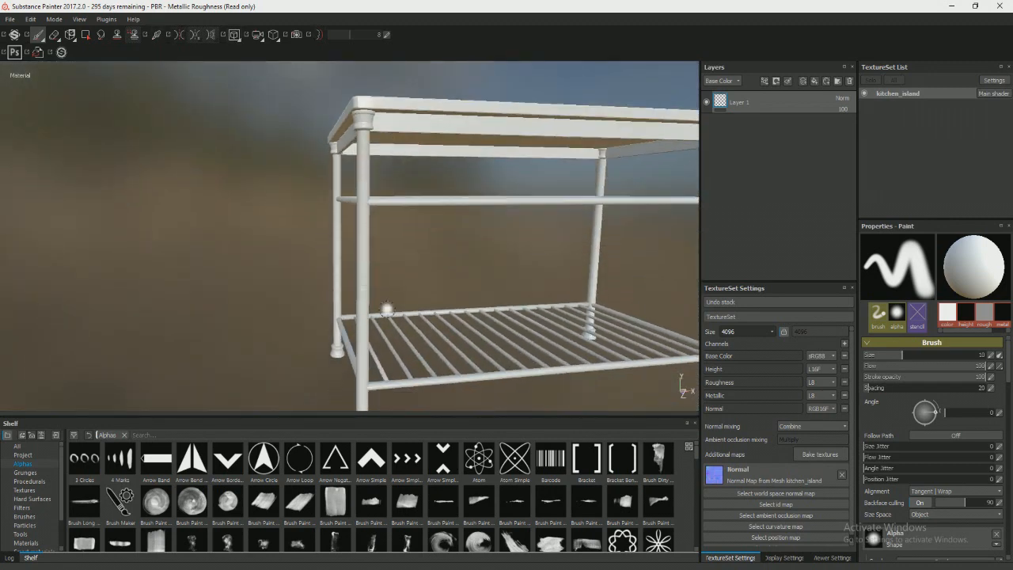
middle_click_drag(387, 234, 393, 167, "alt")
left_click_drag(358, 219, 385, 242, "alt")
scroll(389, 277, "up", 6)
left_click_drag(390, 286, 313, 342, "alt")
middle_click_drag(376, 257, 379, 361, "alt")
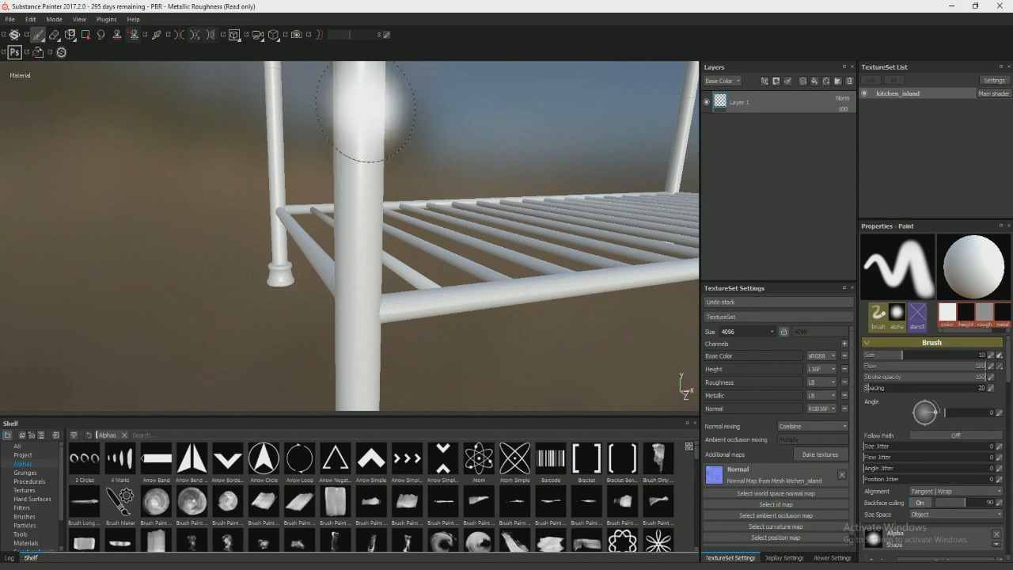
middle_click_drag(368, 133, 385, 332, "alt")
scroll(419, 213, "down", 7)
middle_click_drag(393, 174, 391, 189, "alt")
left_click_drag(390, 189, 377, 313, "alt")
Check the rebaked kitchen island from its short end and the other sides for shading errors.
left_click_drag(391, 216, 562, 219, "alt")
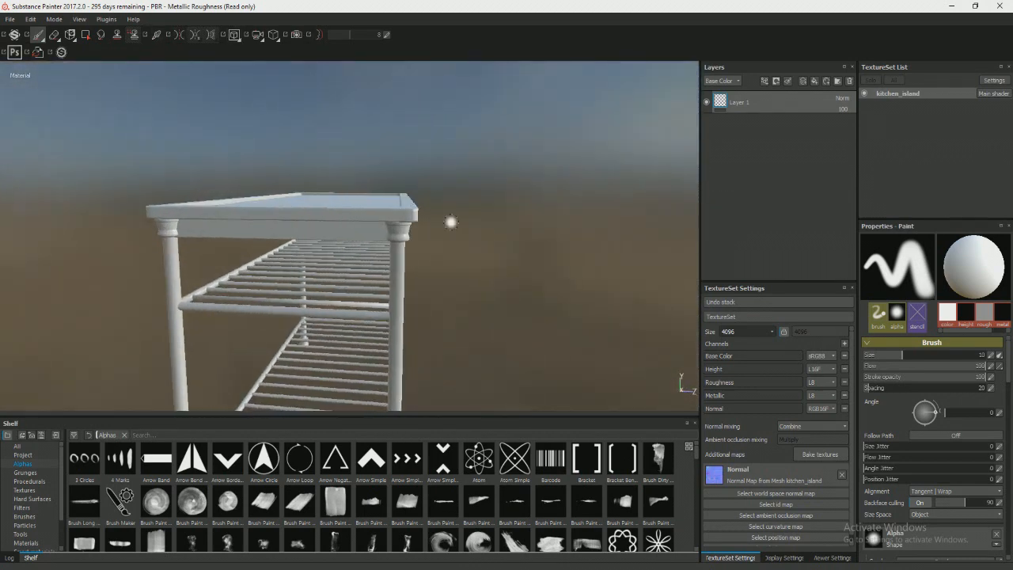
middle_click_drag(147, 215, 288, 238, "alt")
left_click_drag(287, 238, 413, 281, "alt")
scroll(399, 304, "up", 6)
scroll(453, 274, "down", 8)
left_click_drag(340, 269, 626, 305, "alt")
middle_click_drag(626, 305, 428, 264, "alt")
mouse_move(427, 264)
left_mouse_down("alt")
mouse_move(357, 233)
mouse_move(335, 211)
mouse_move(403, 217)
mouse_move(359, 226)
left_mouse_up("alt")
middle_click_drag(360, 227, 398, 233, "alt")
mouse_move(398, 232)
right_mouse_down("shift")
mouse_move(439, 247)
mouse_move(382, 243)
right_mouse_up("shift")
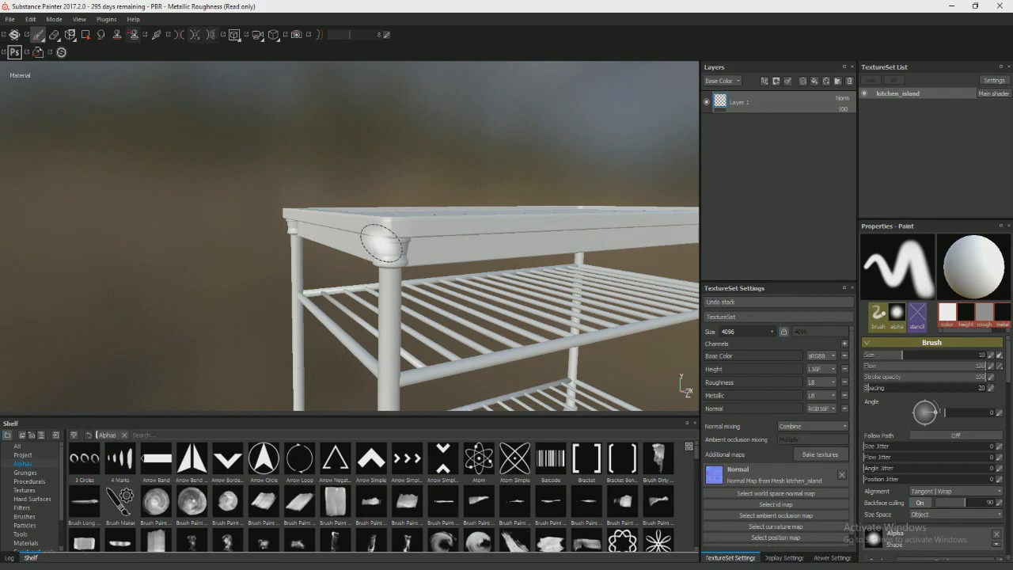
left_click_drag(258, 260, 415, 254, "alt")
middle_click_drag(415, 254, 535, 250, "alt")
left_click_drag(346, 269, 355, 215, "alt")
middle_click_drag(461, 258, 355, 271, "alt")
left_click_drag(511, 270, 337, 299, "alt")
scroll(350, 310, "down", 2)
mouse_move(364, 265)
left_mouse_down("alt")
mouse_move(420, 242)
mouse_move(417, 260)
left_mouse_up("alt")
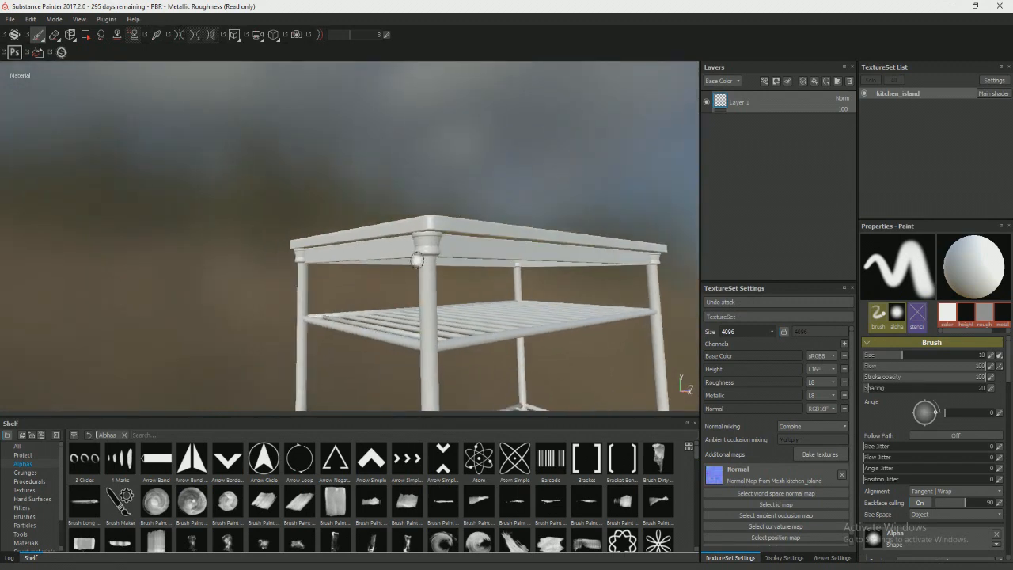
Open the file commands for the kitchen island project.
left_click(9, 19)
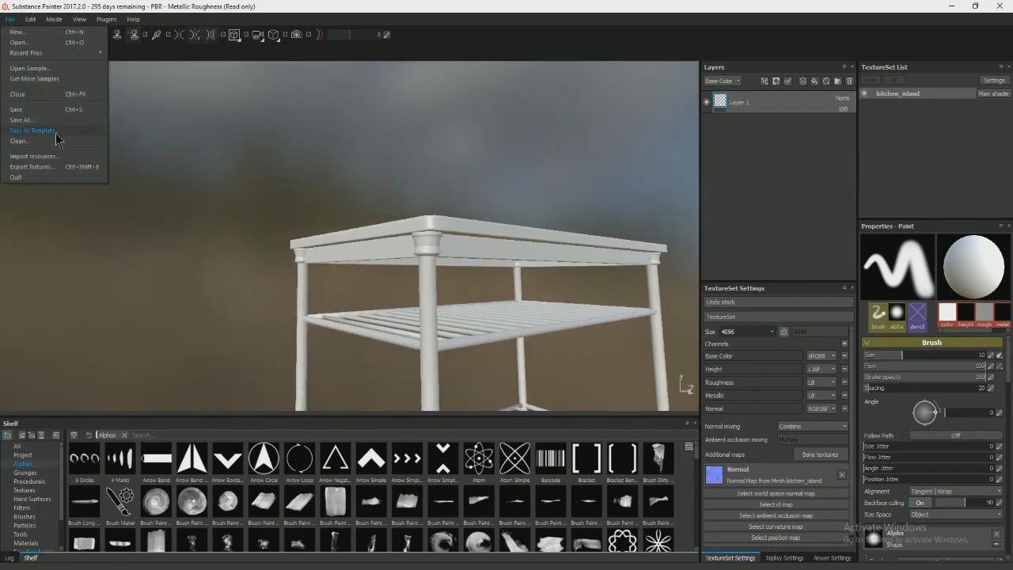